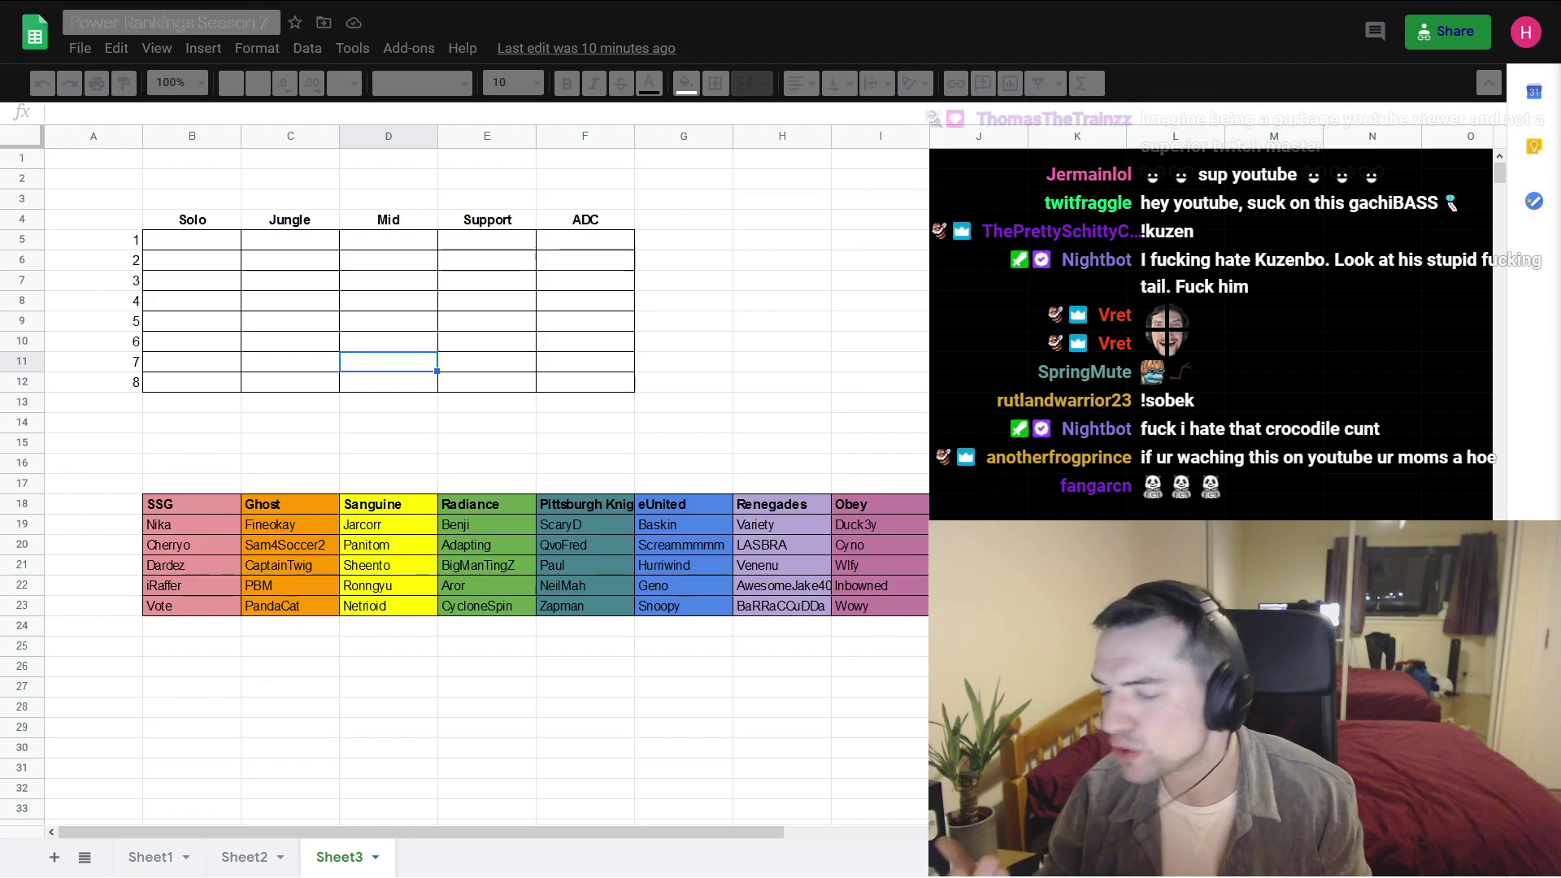
- Review the filled-in role rankings and team points on Sheet2, and return to the empty ranking table on Sheet3
left_click(962, 163)
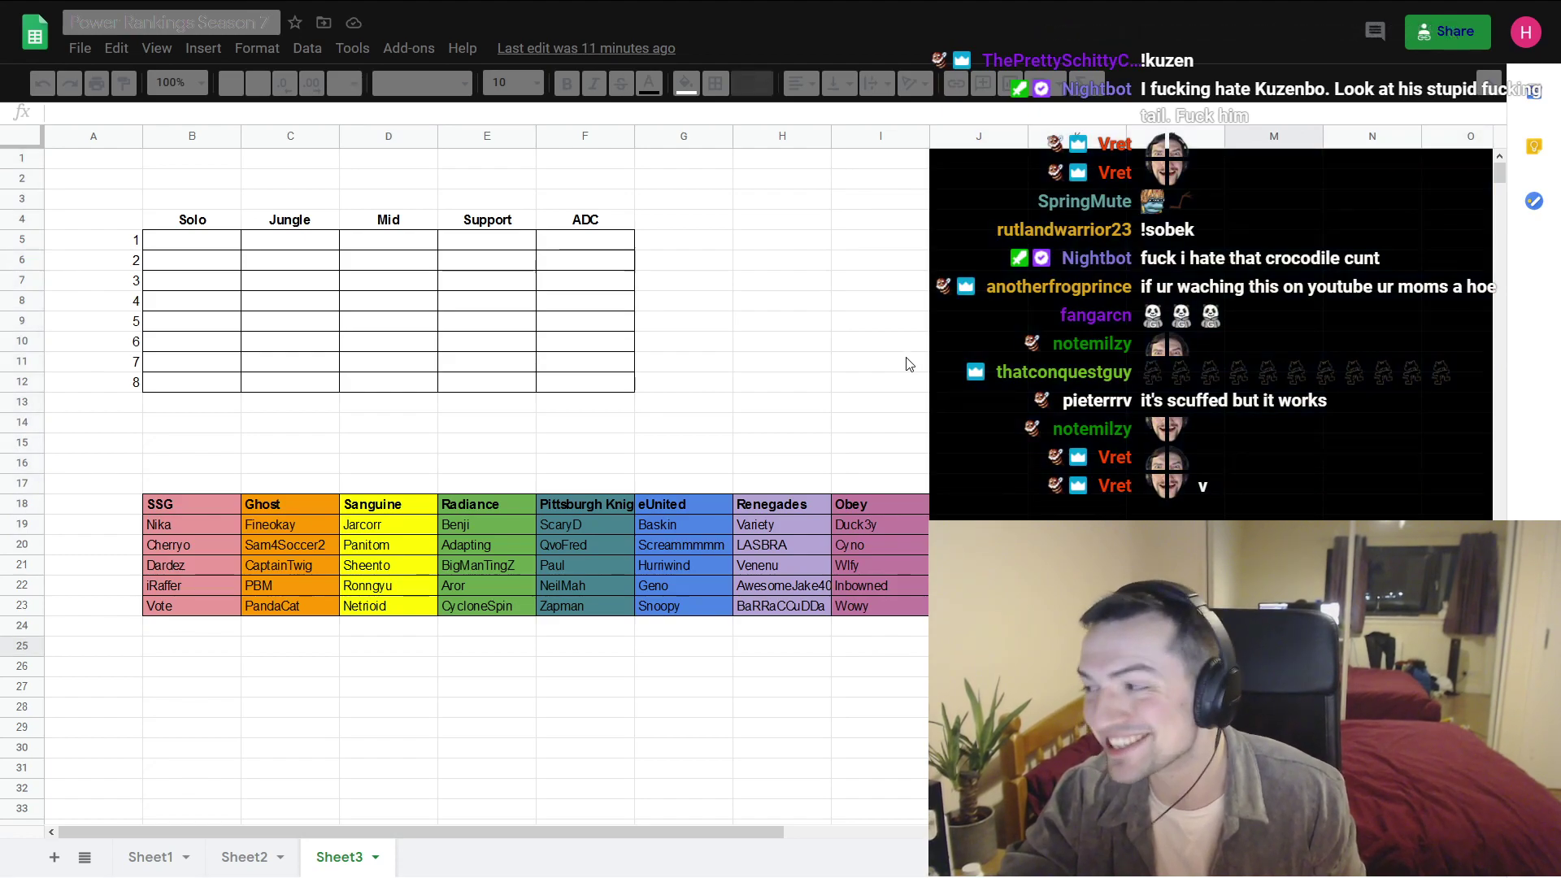
left_click(910, 359)
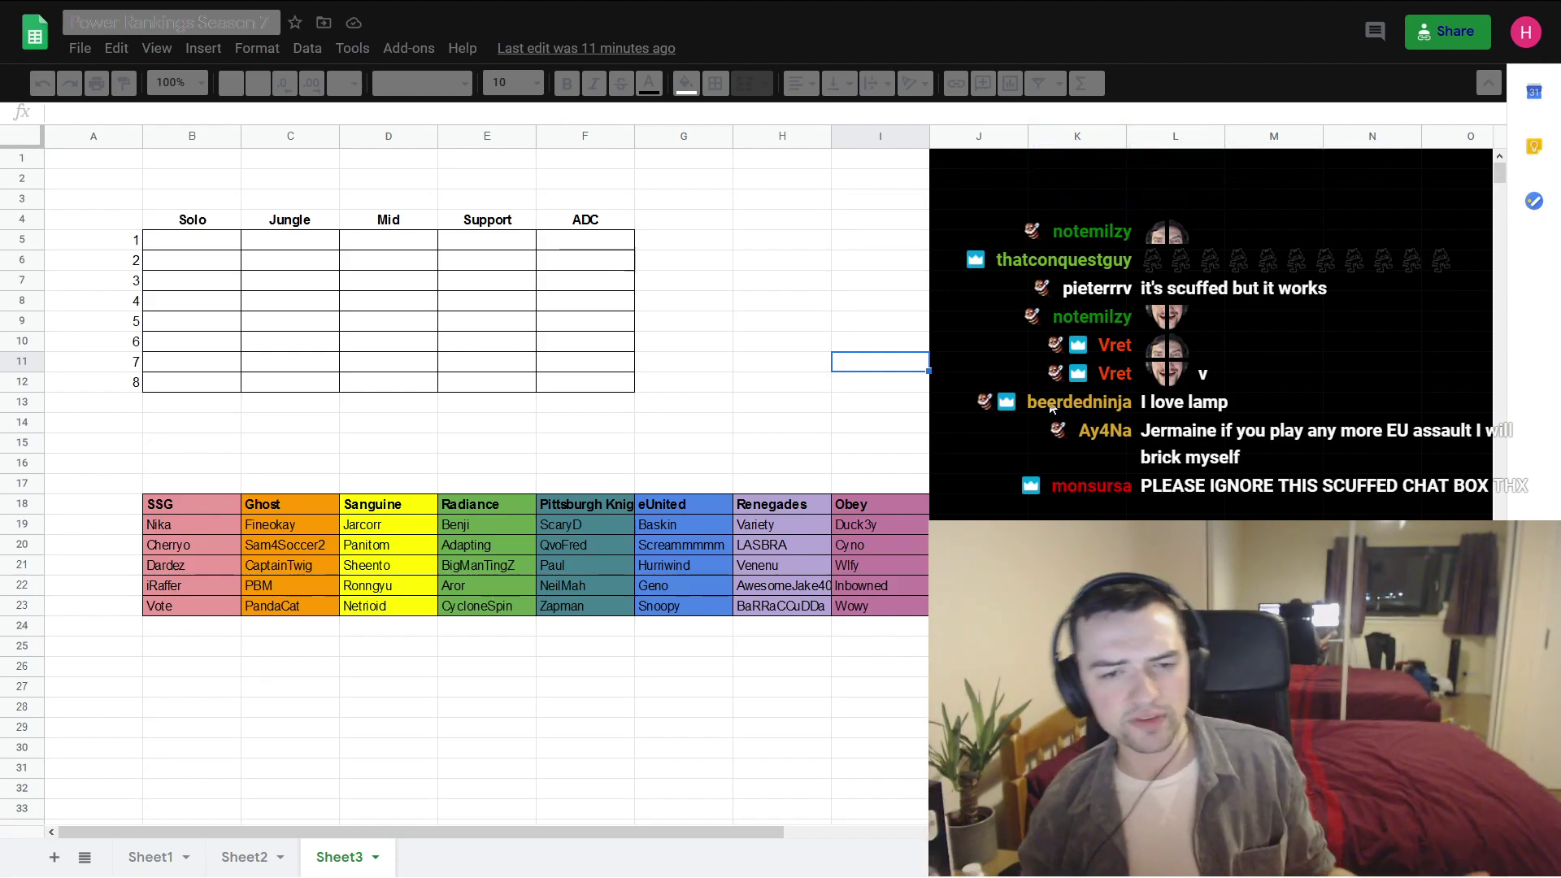
left_click(241, 857)
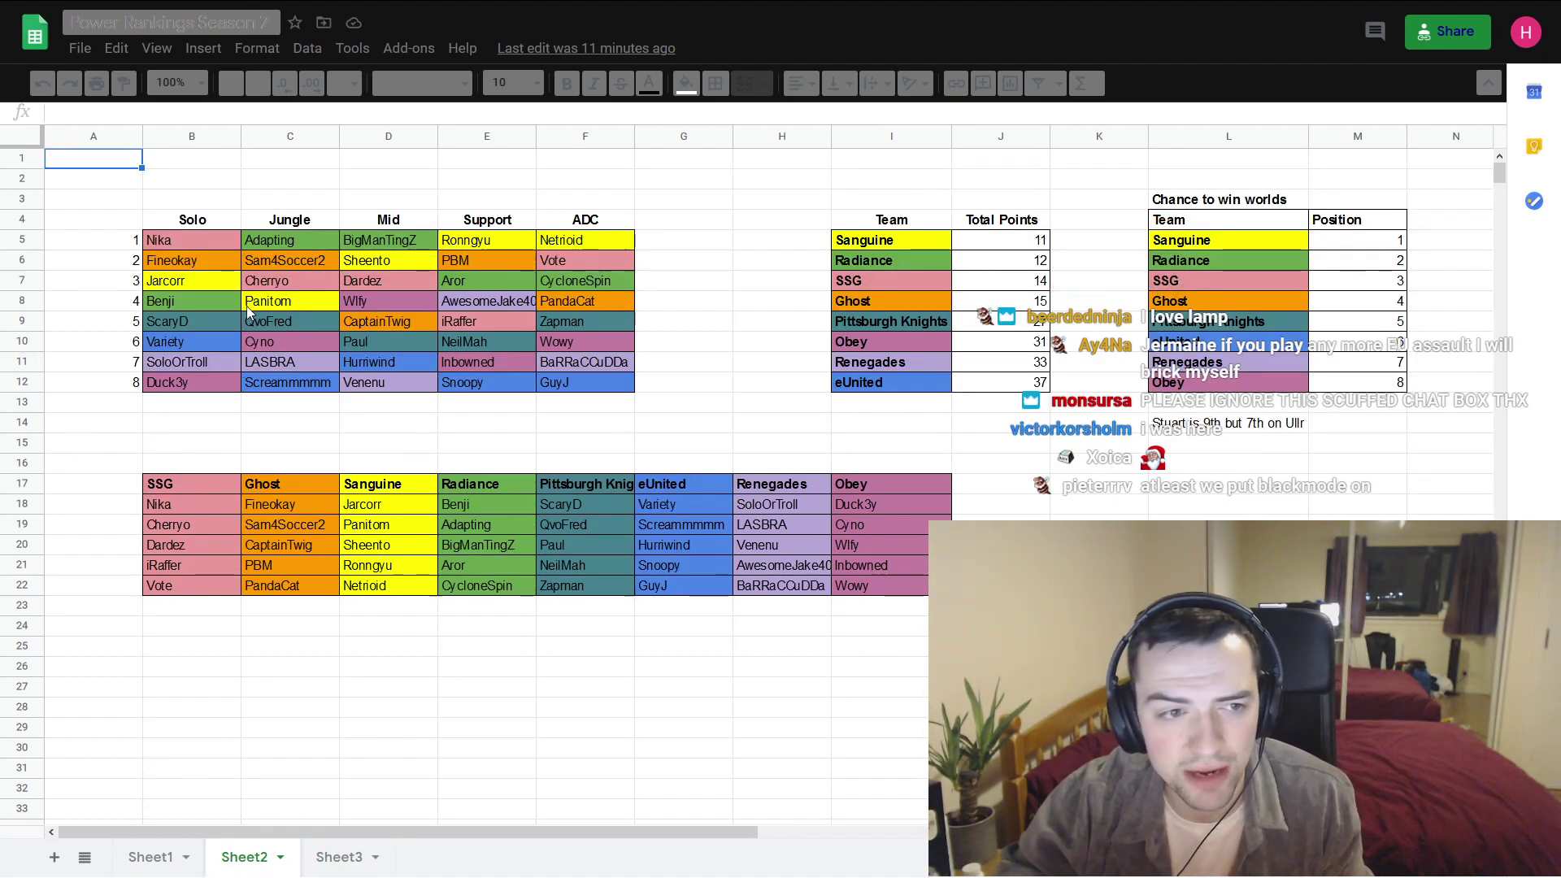
left_click(375, 243)
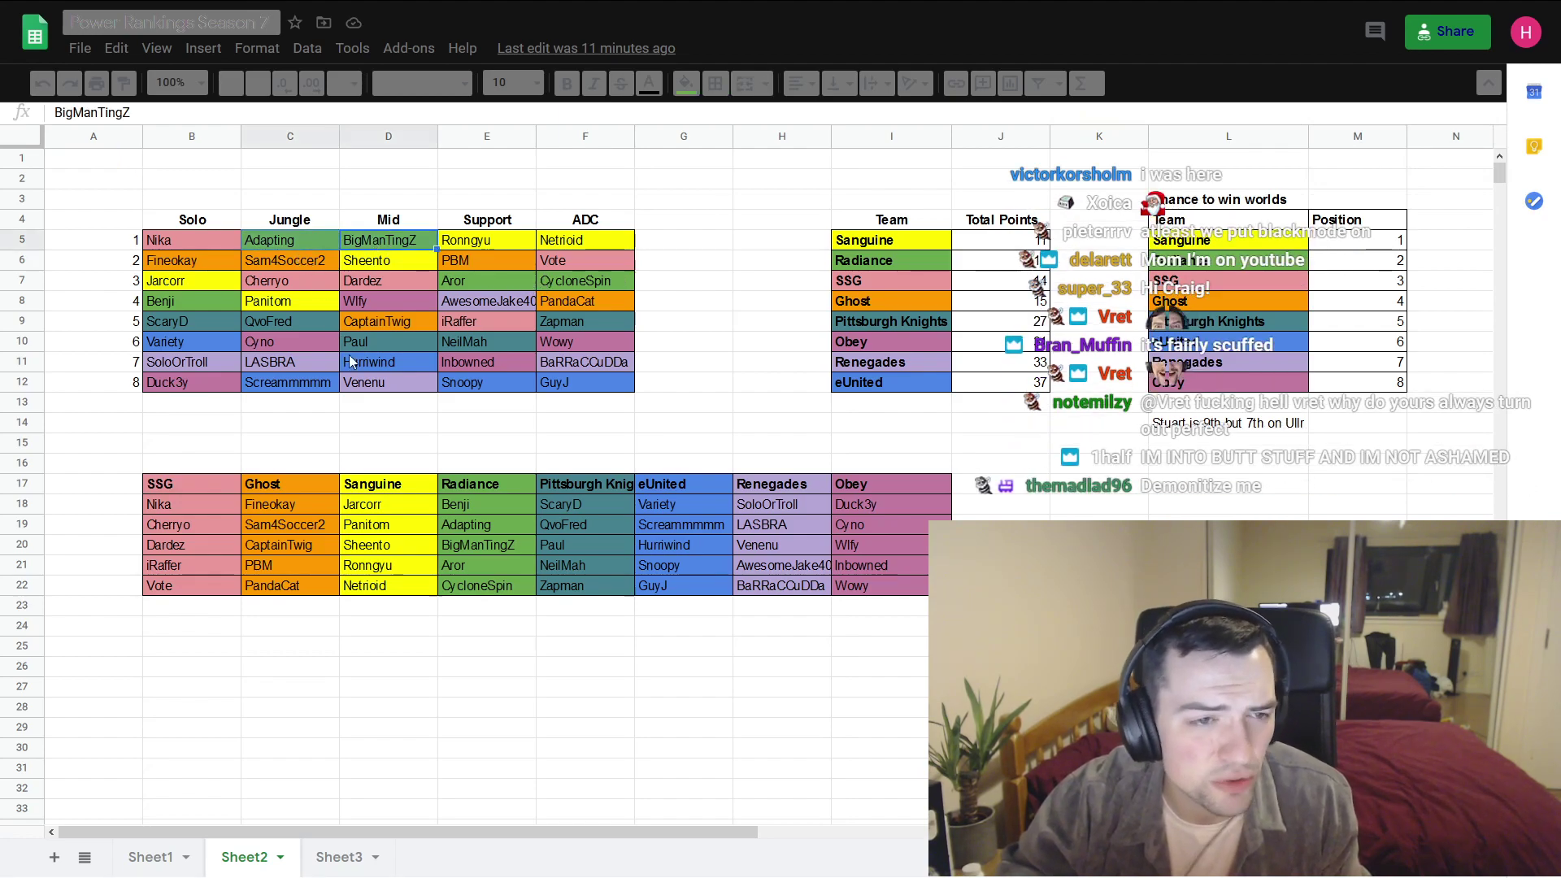
left_click(330, 856)
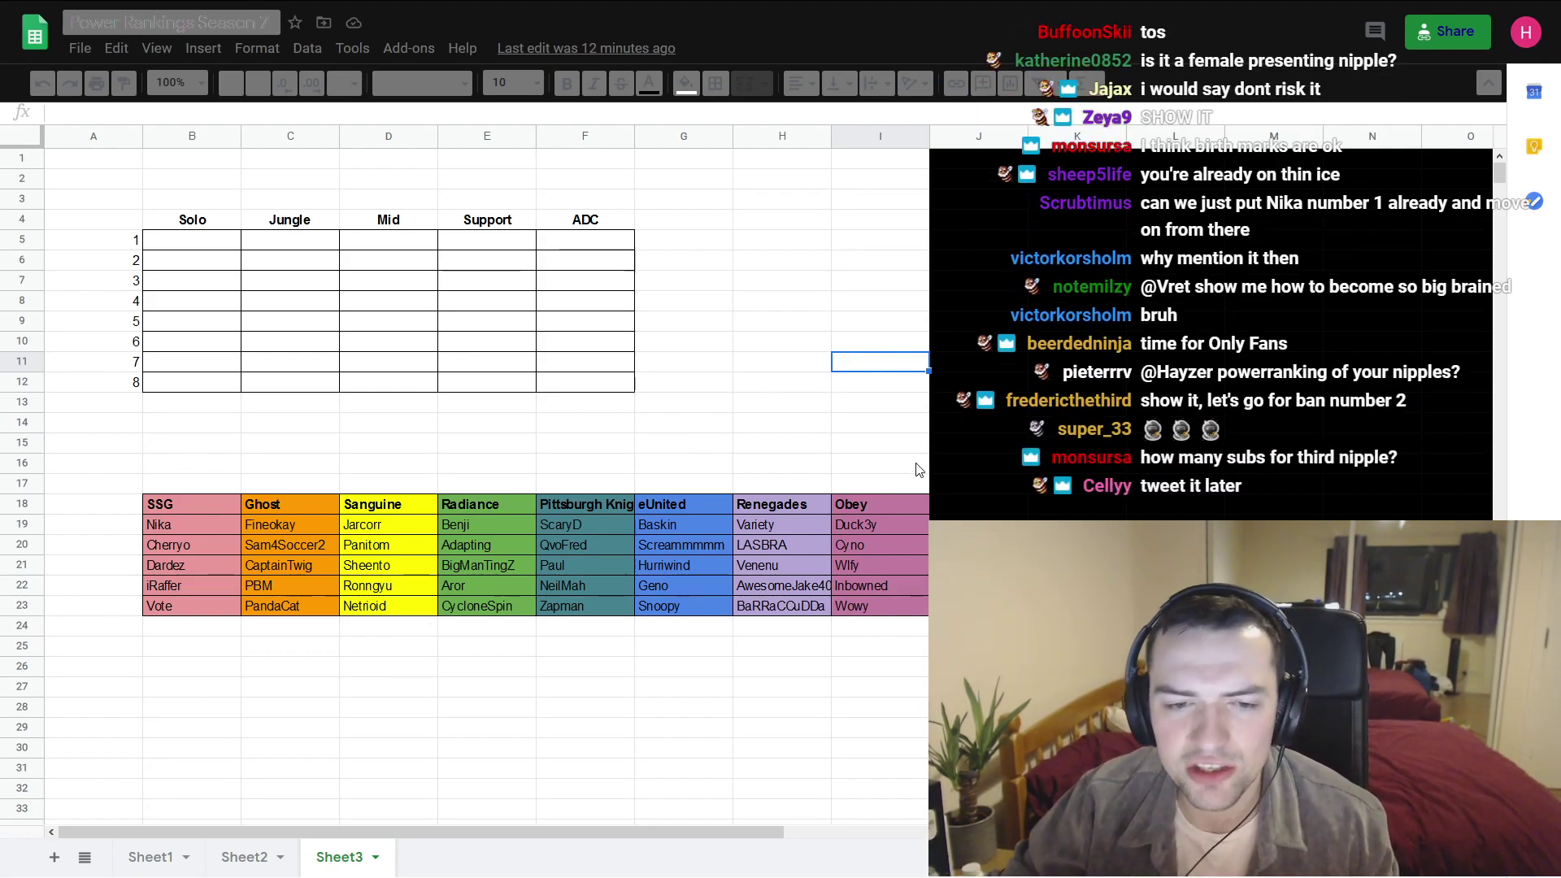
- Compare the teams' solo players and copy Variety from the Renegades roster into rank 8 of the Solo column
left_click(845, 524)
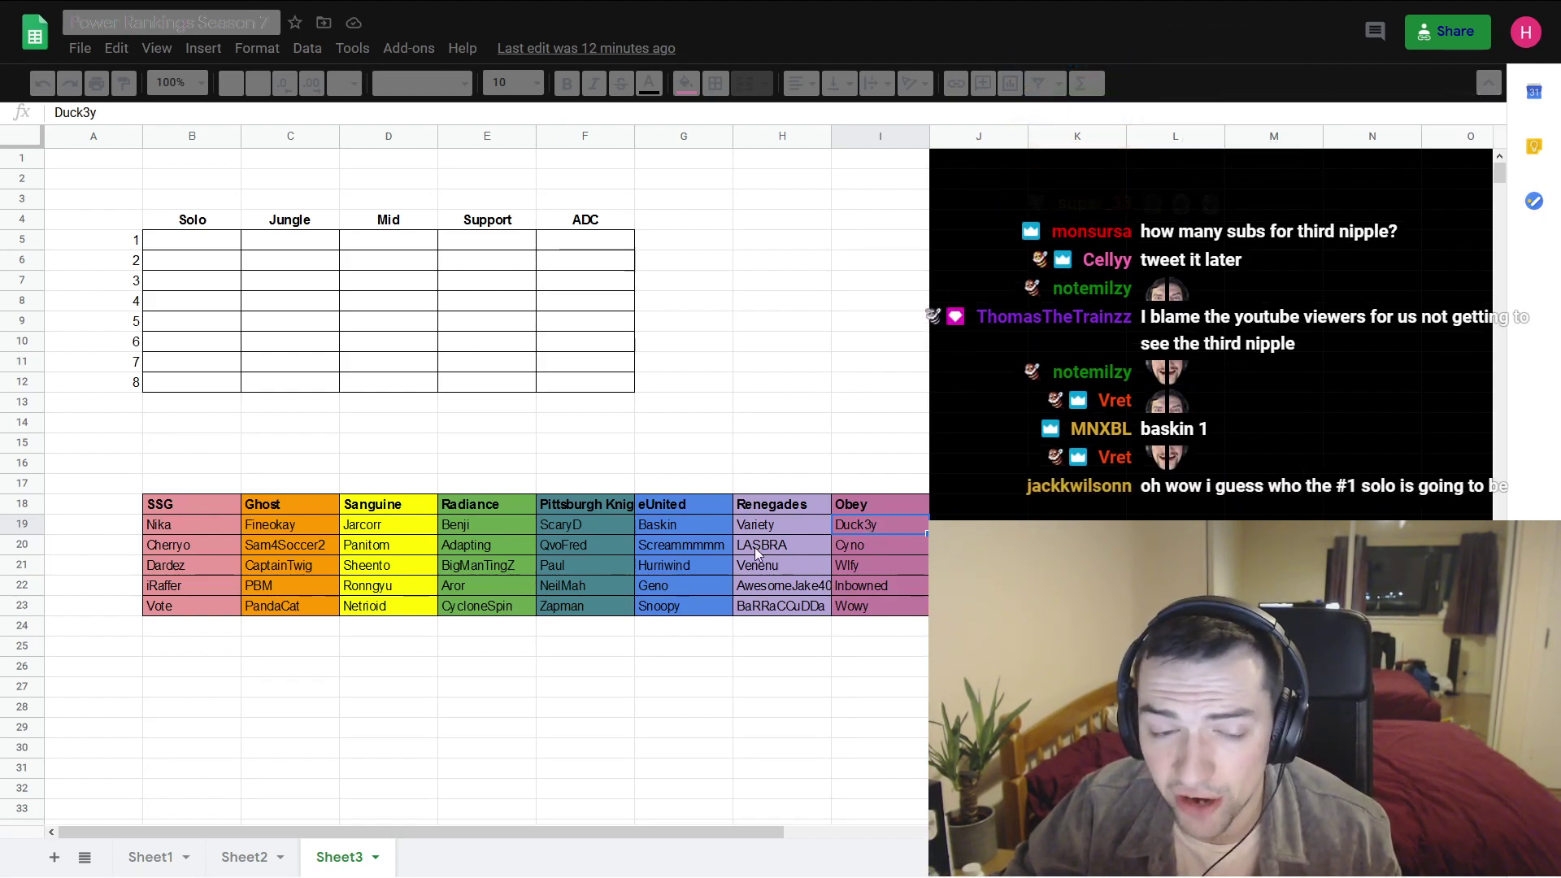
left_click(704, 525)
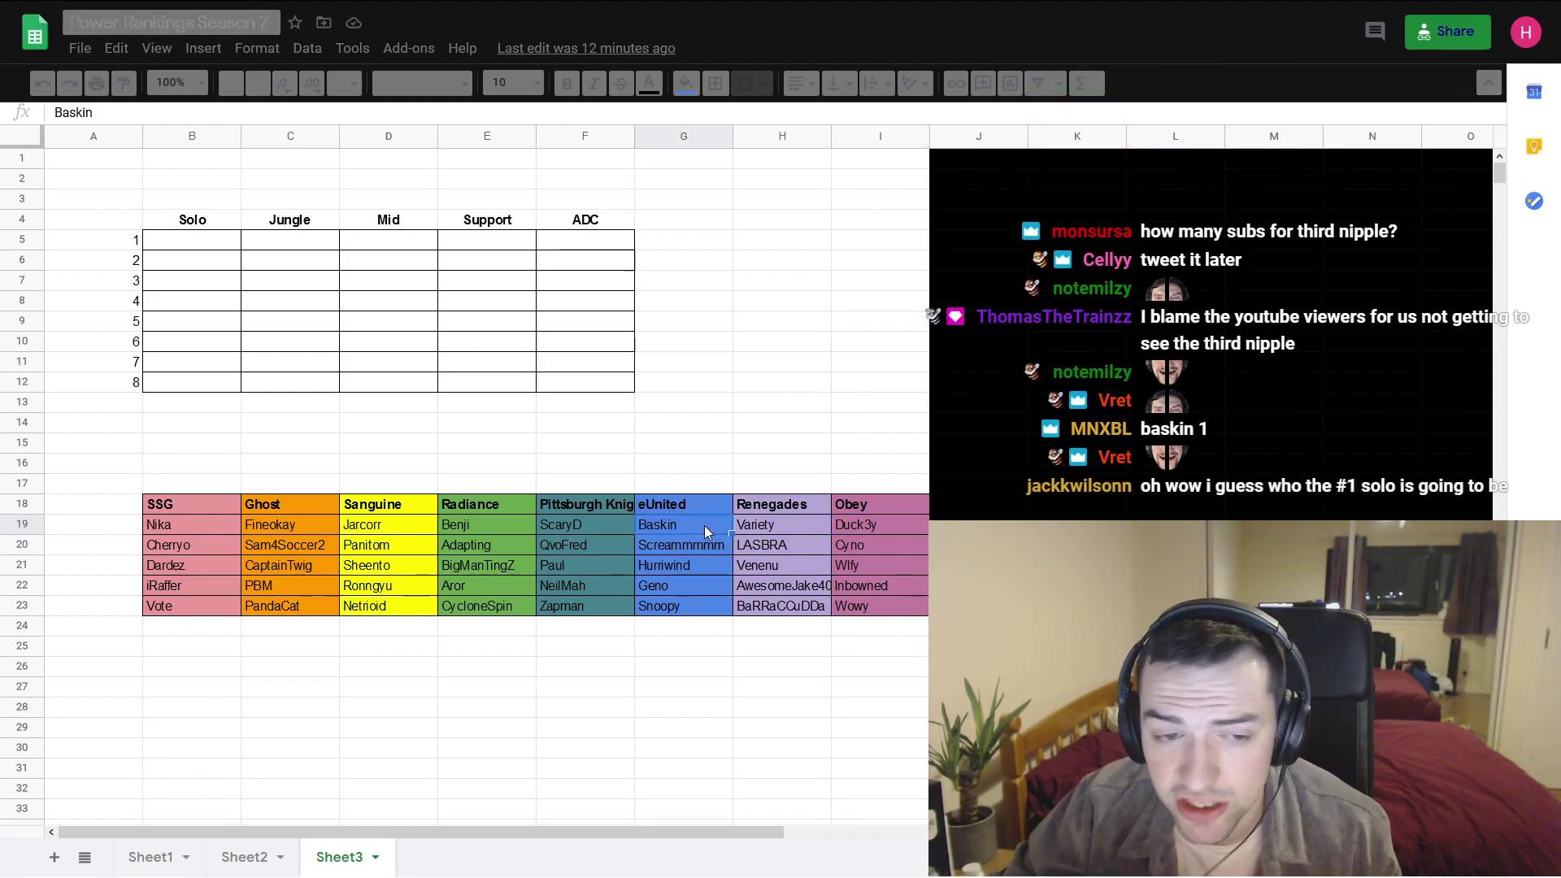
left_click(588, 529)
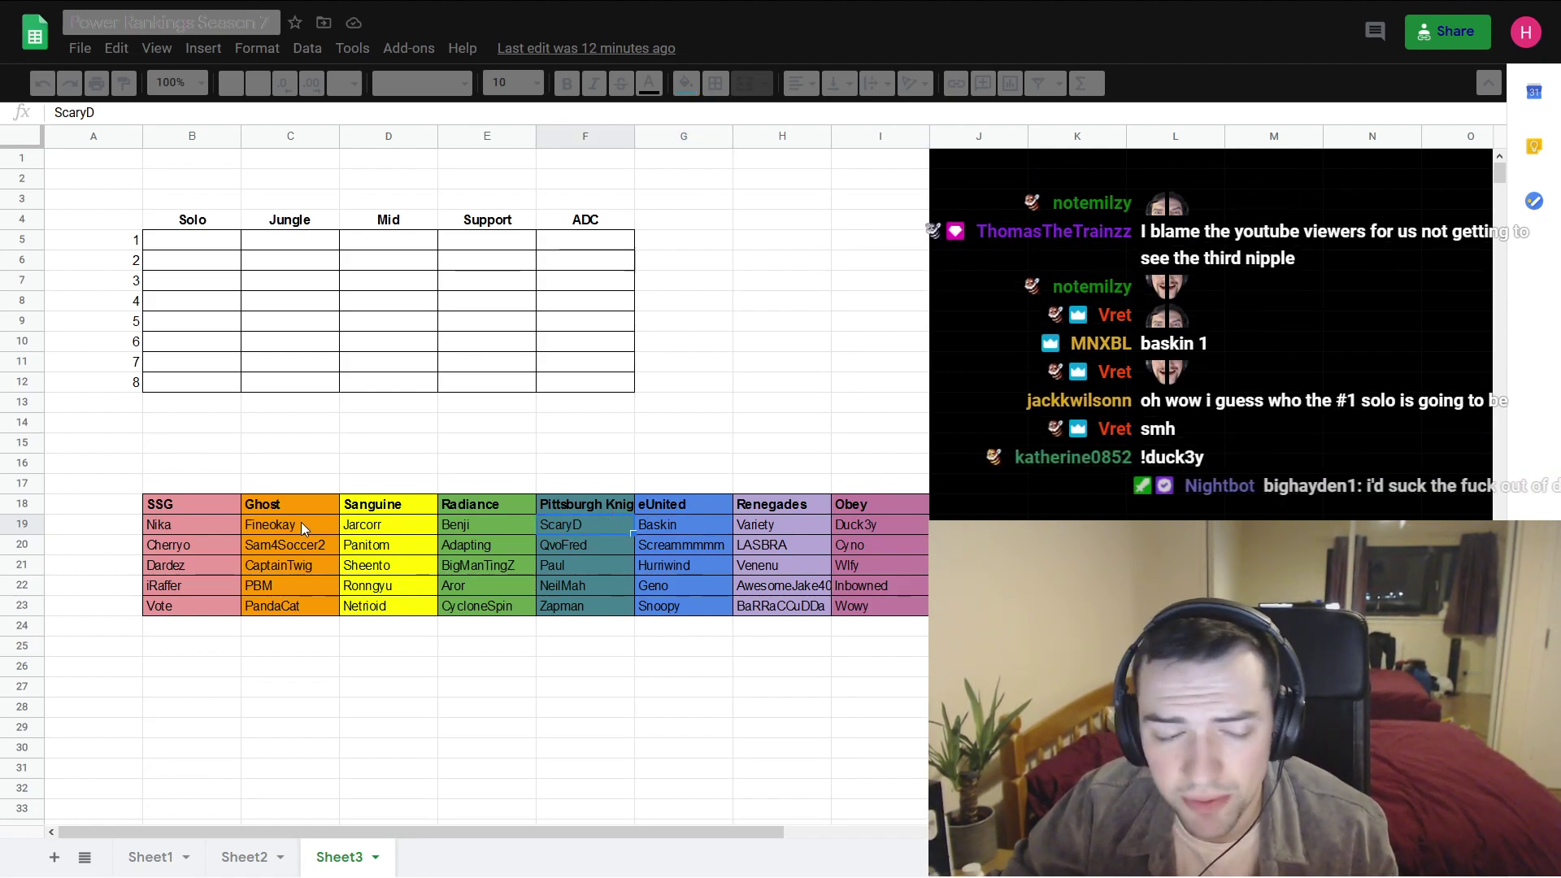
left_click(382, 510)
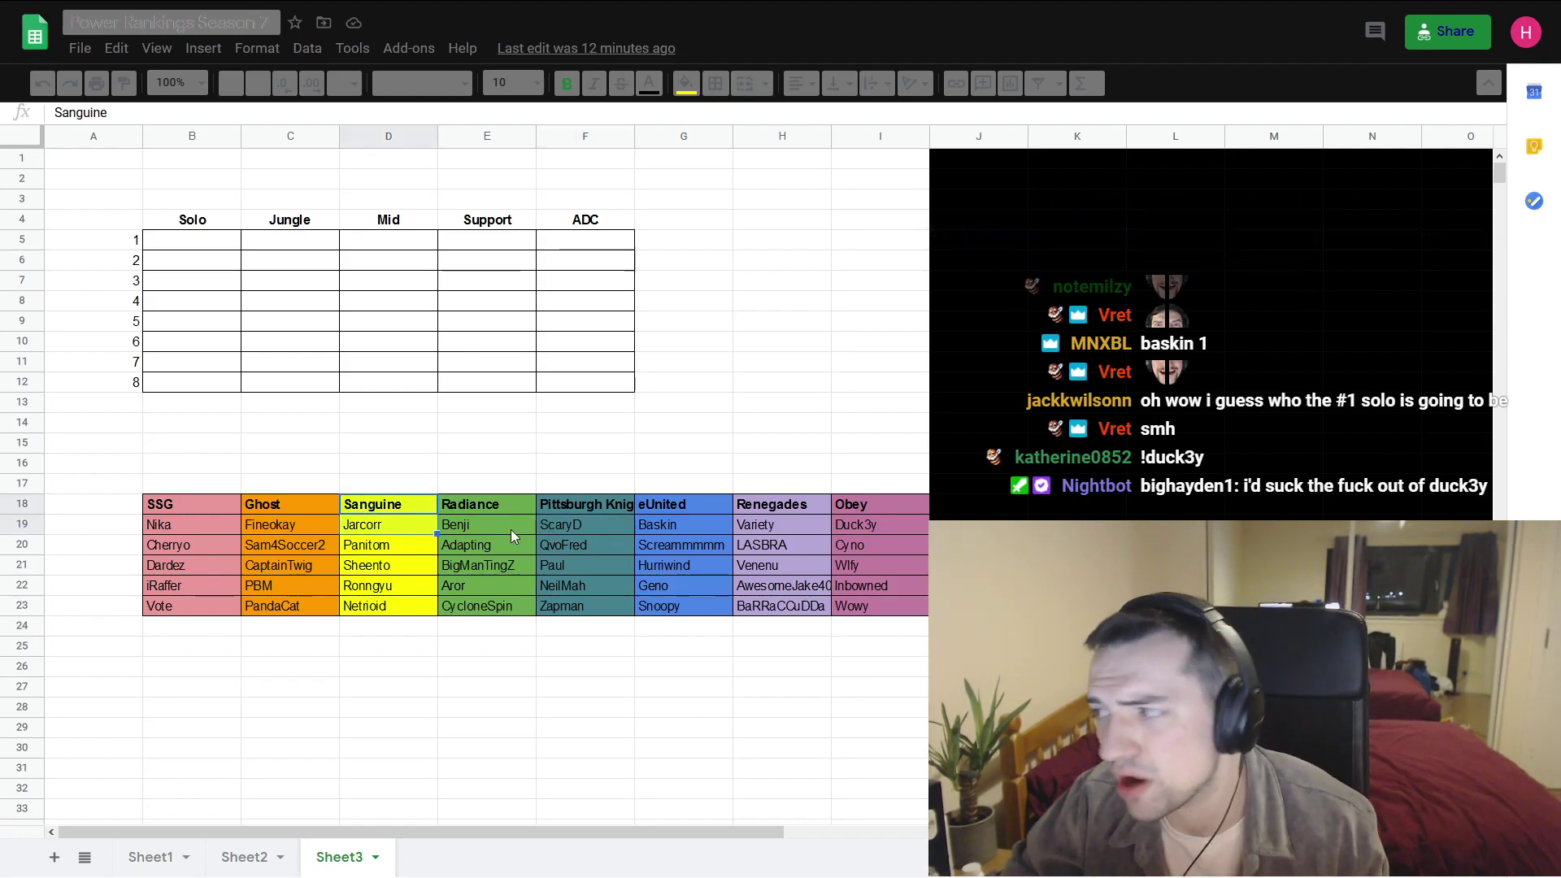
left_click(480, 525)
left_click(382, 527)
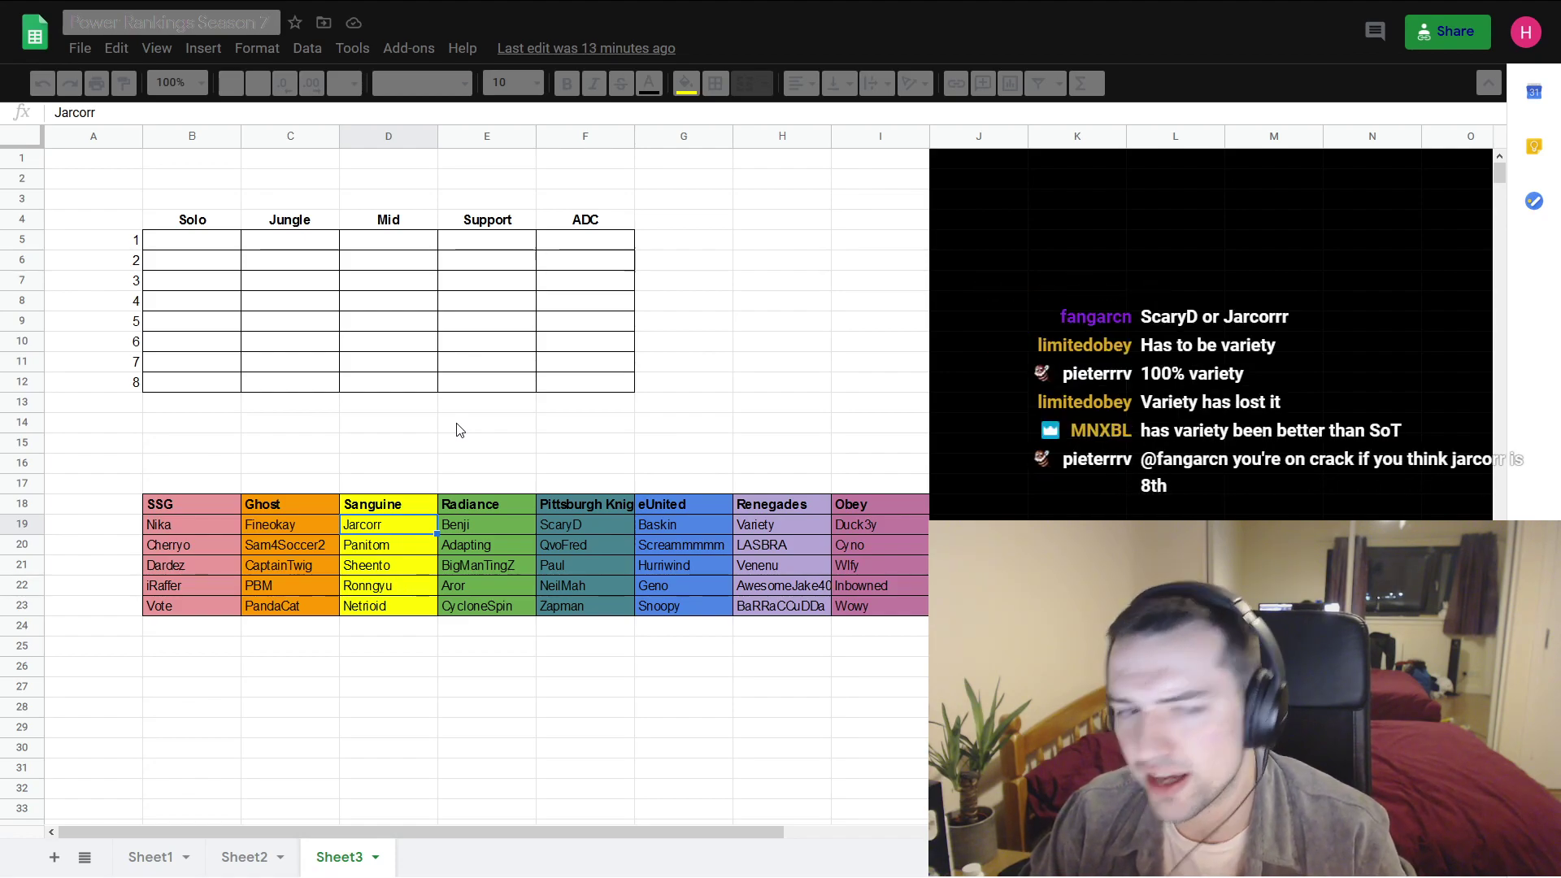
left_click(773, 526)
left_click(159, 383)
type("Variety")
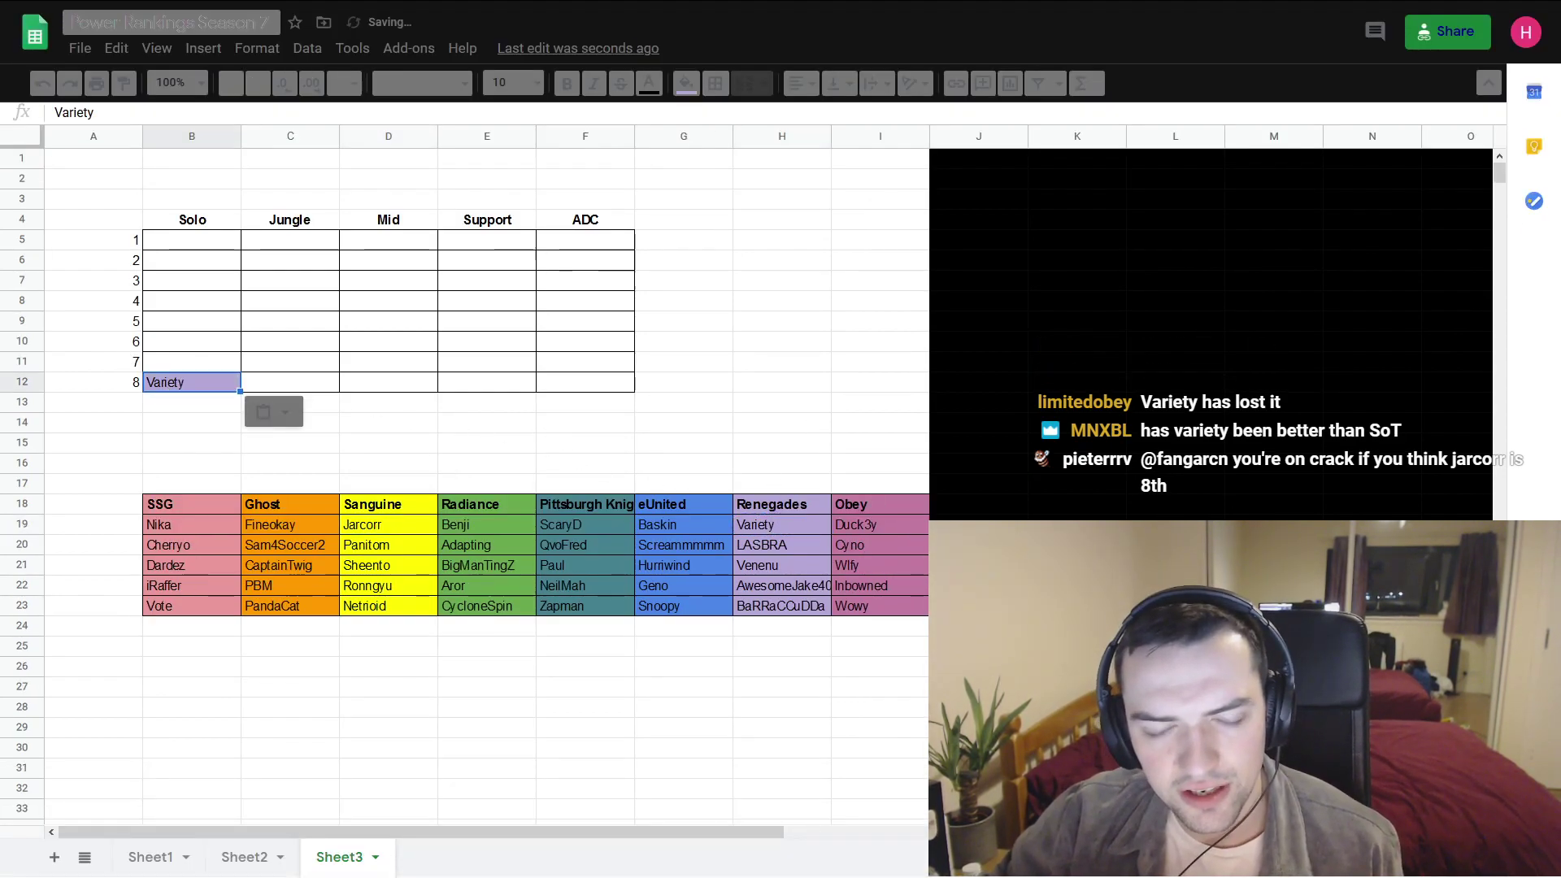
- Weigh Duck3y against Baskin and copy Baskin from the eUnited roster into rank 7 of the Solo column
left_click(845, 323)
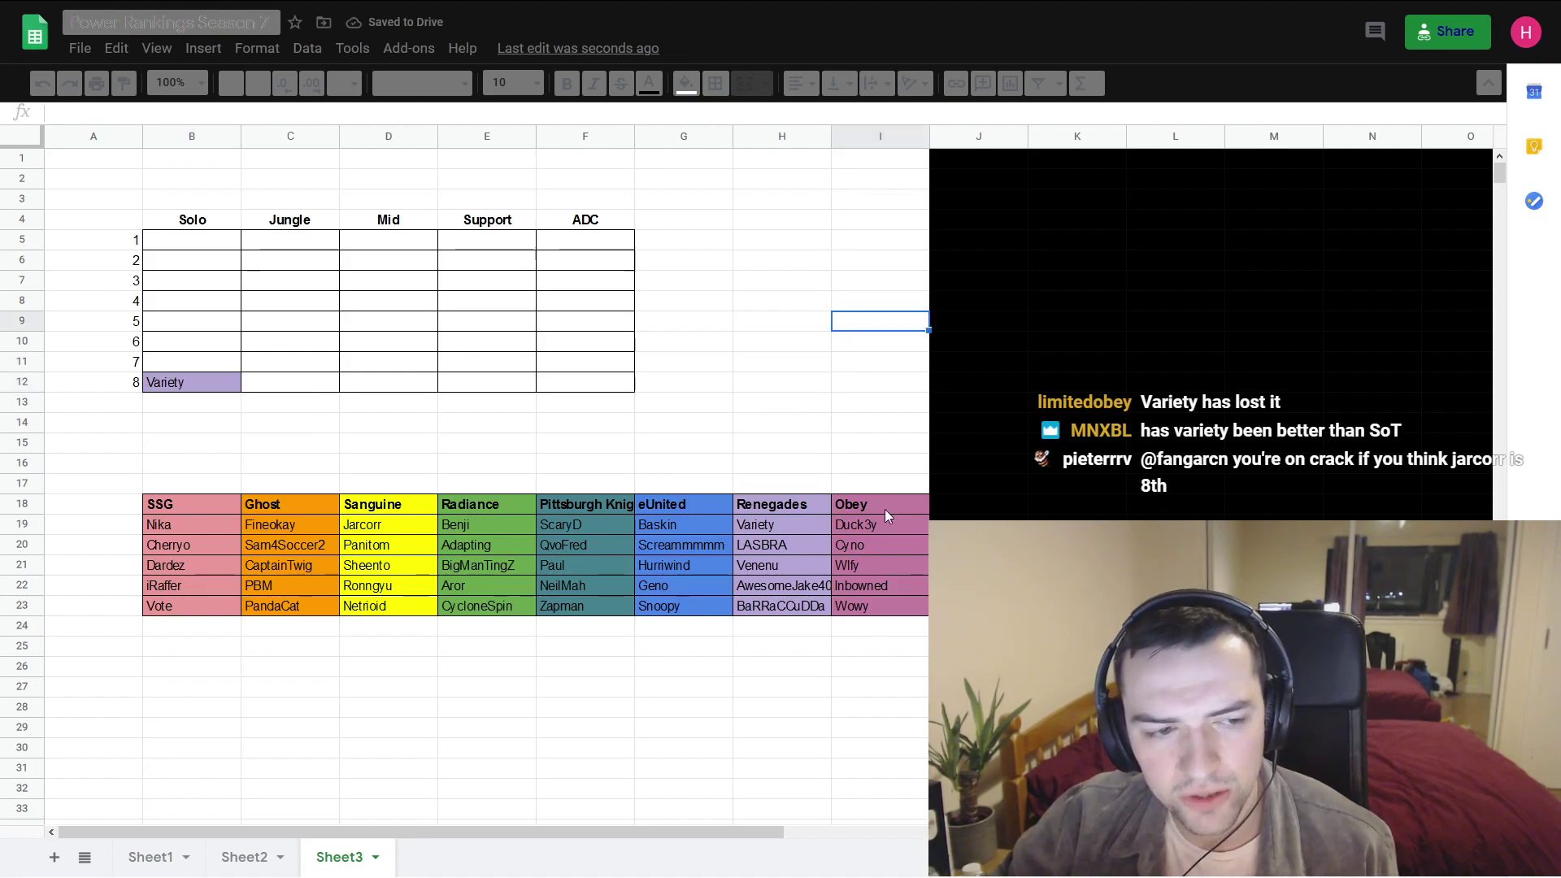
left_click(854, 528)
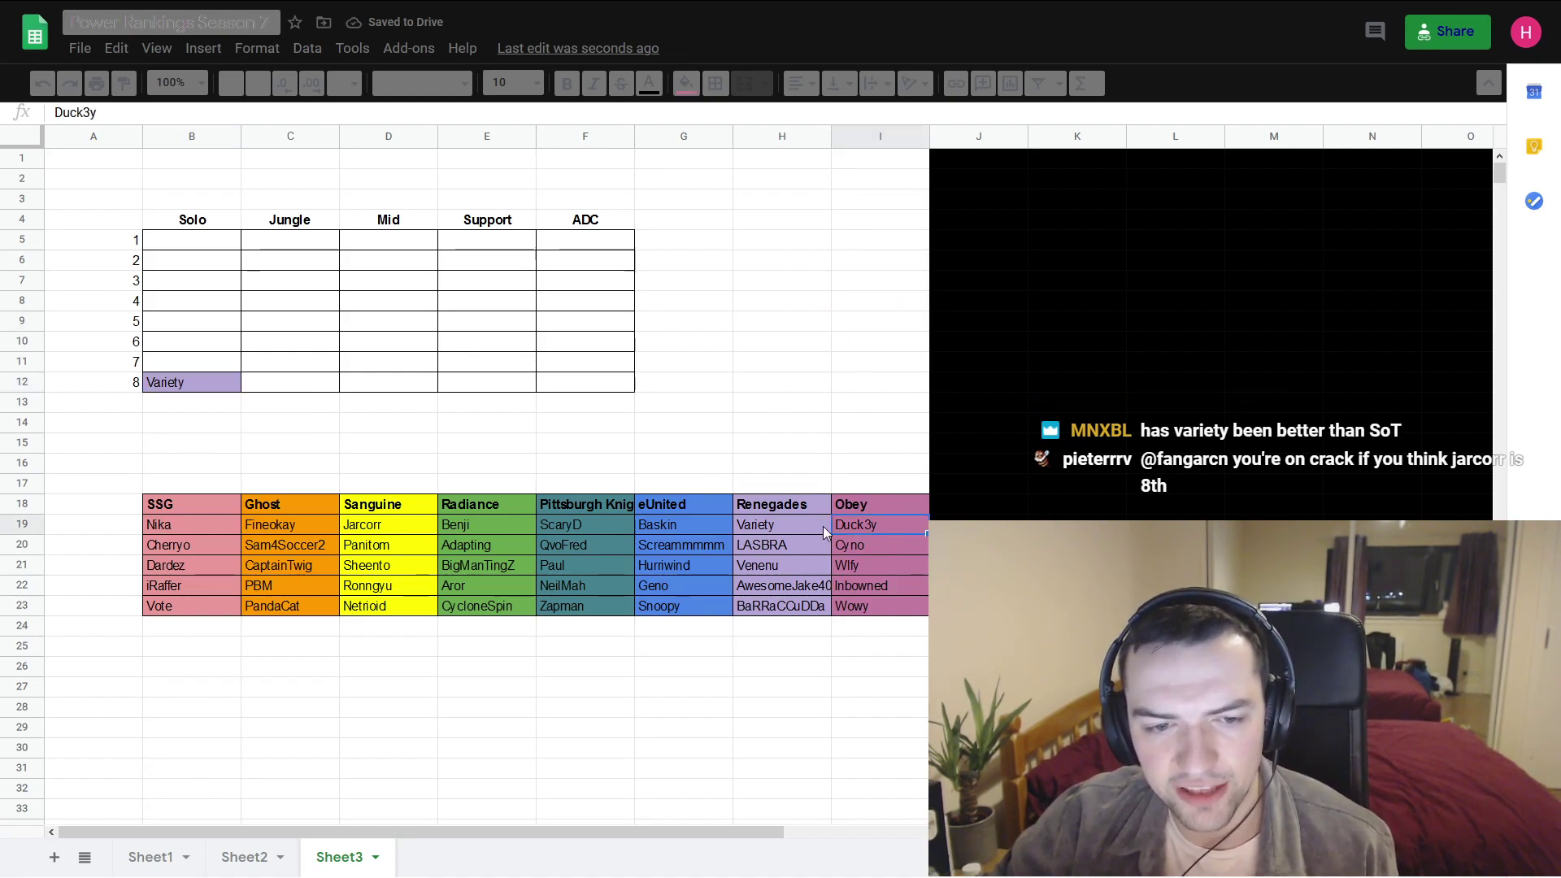
key("Left")
key("Left")
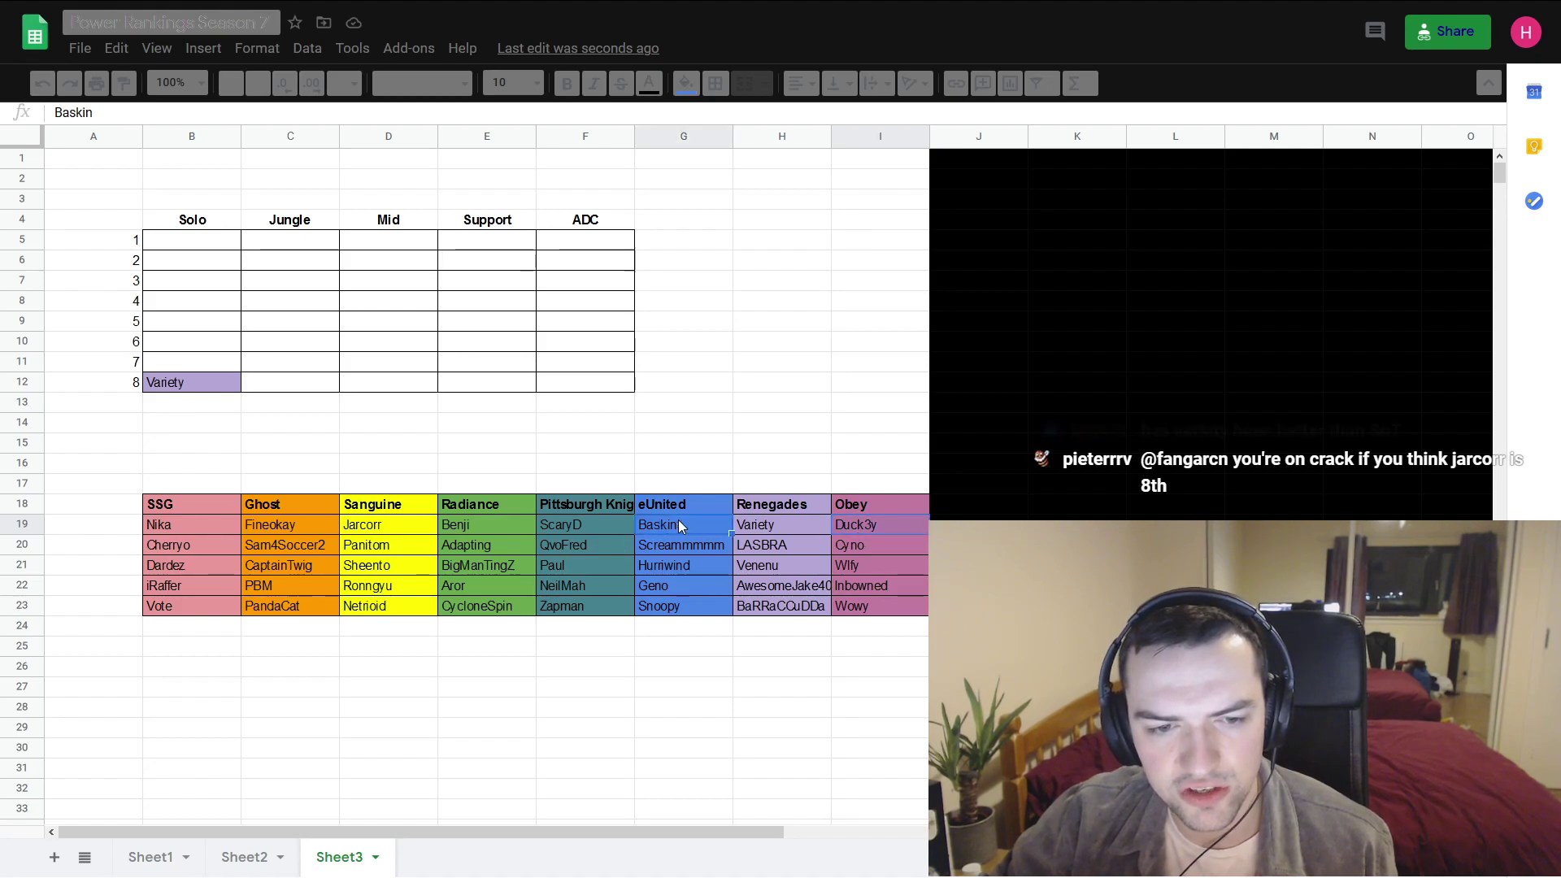
left_click(839, 525)
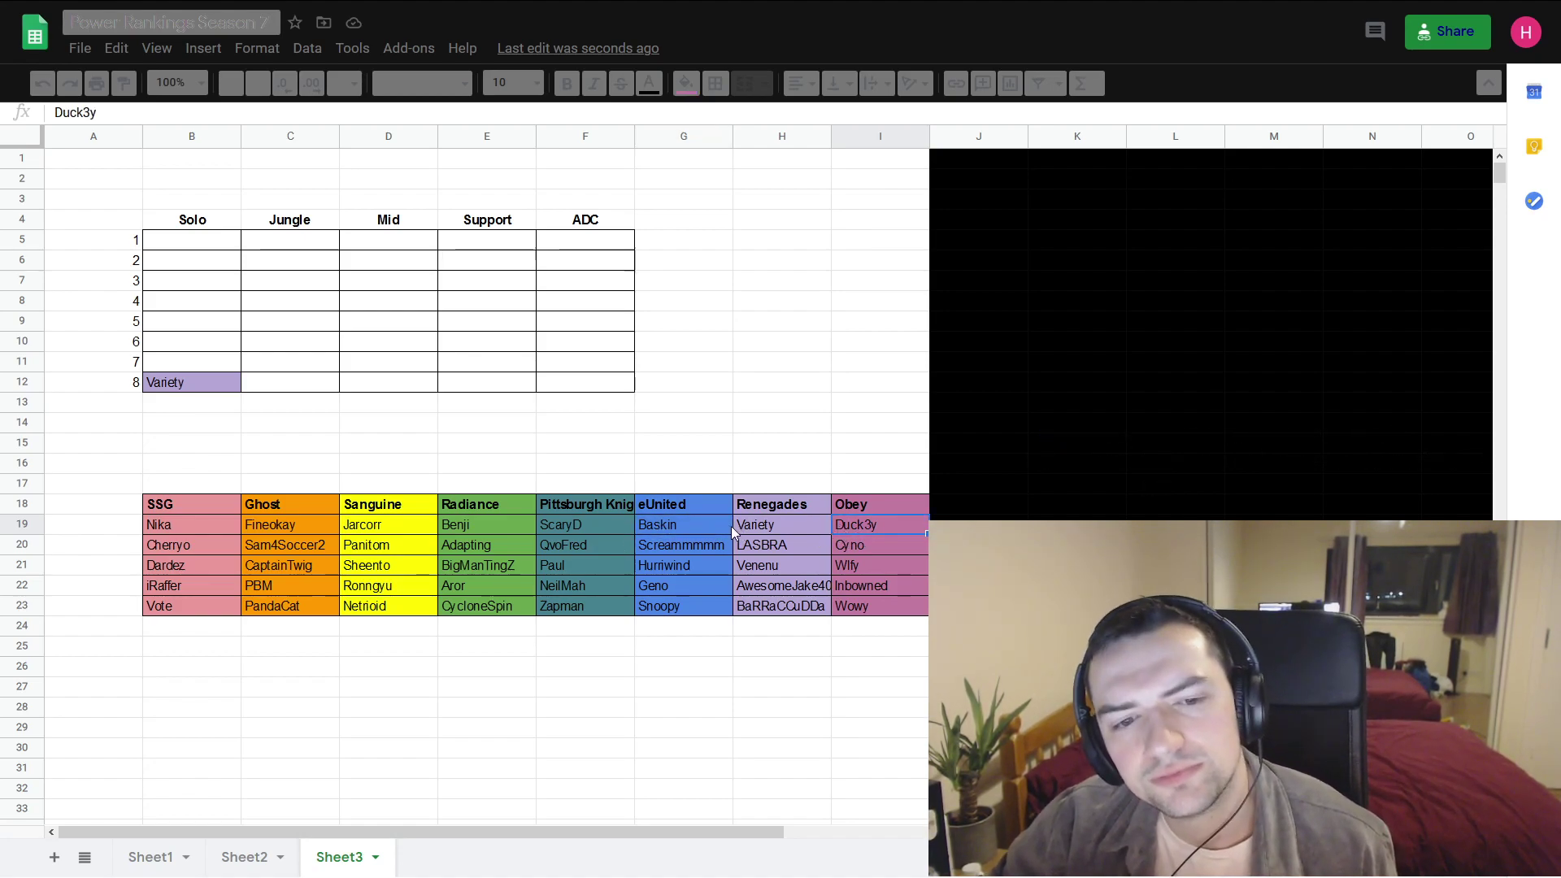
left_click(702, 525)
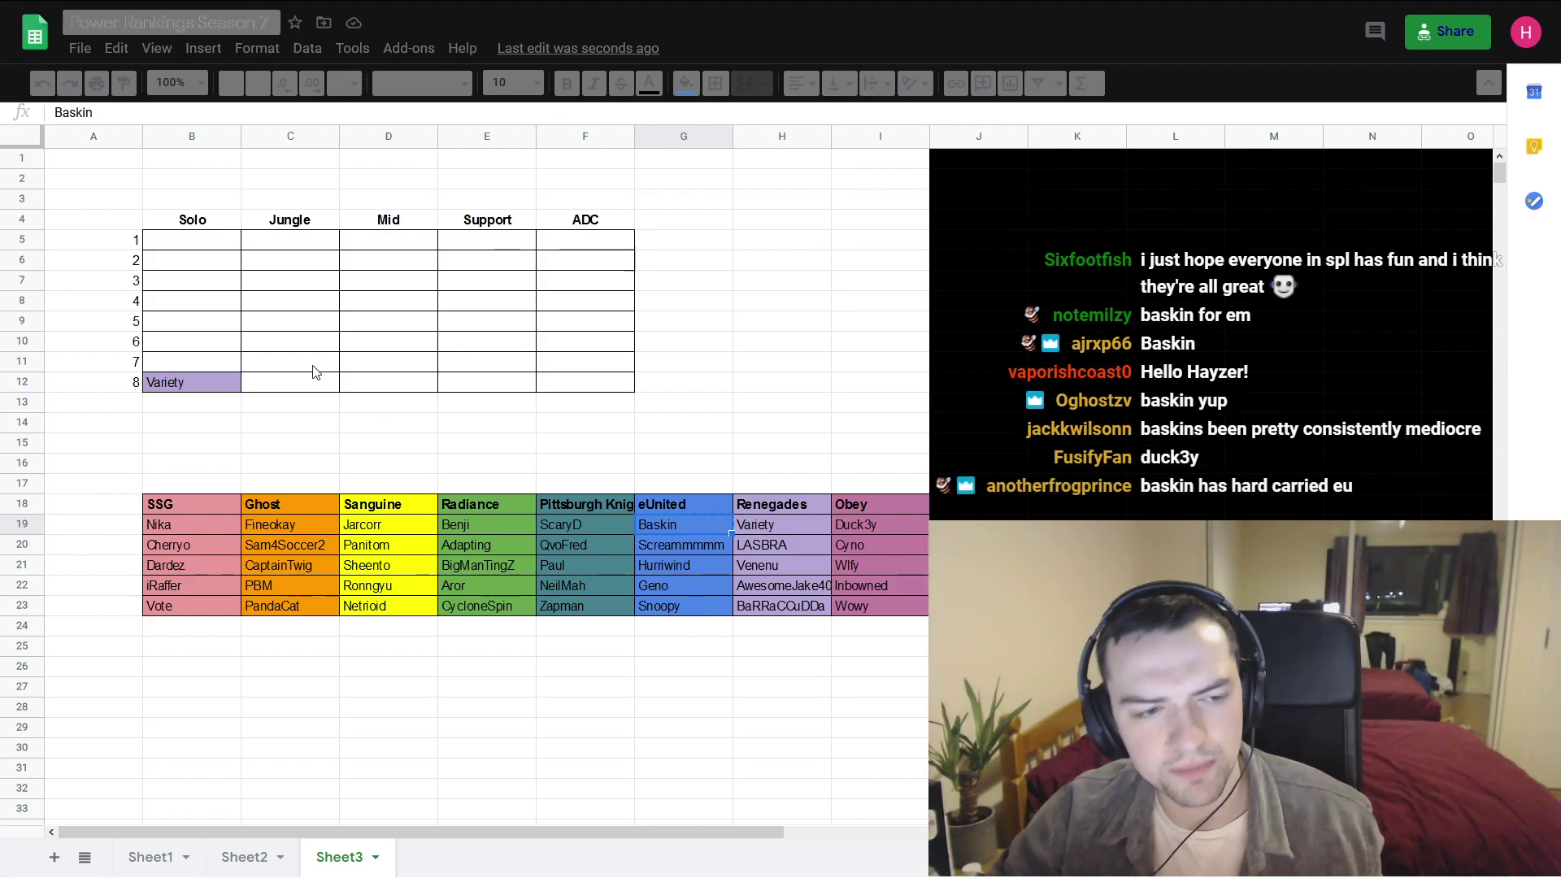
left_click(189, 362)
type("Baskin")
left_click(699, 504)
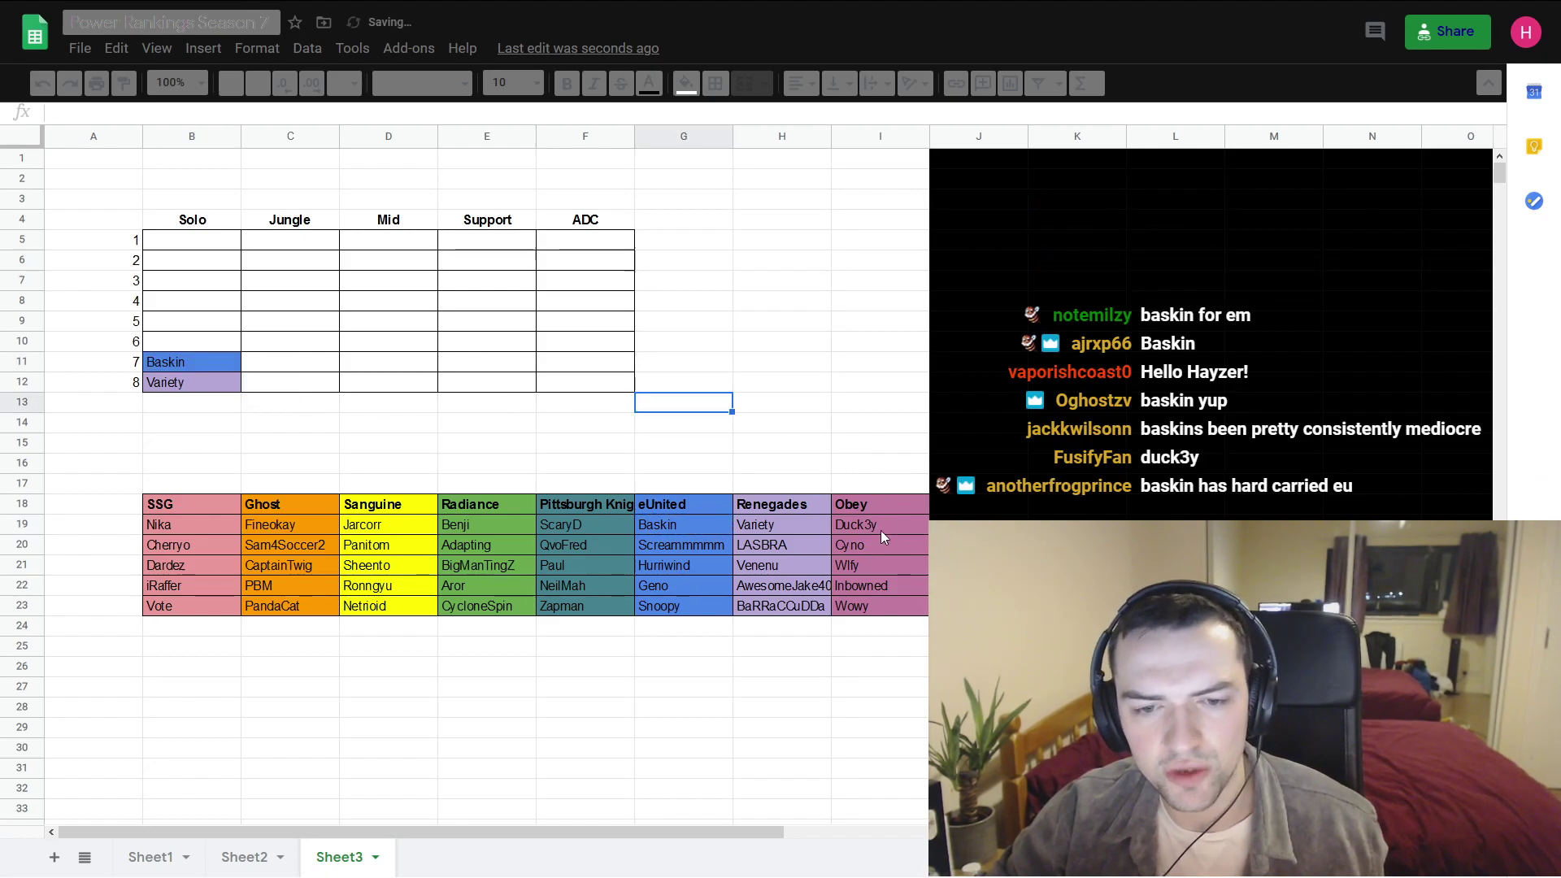
- Copy Duck3y from the Obey roster into rank 6 of the Solo column
left_click(878, 530)
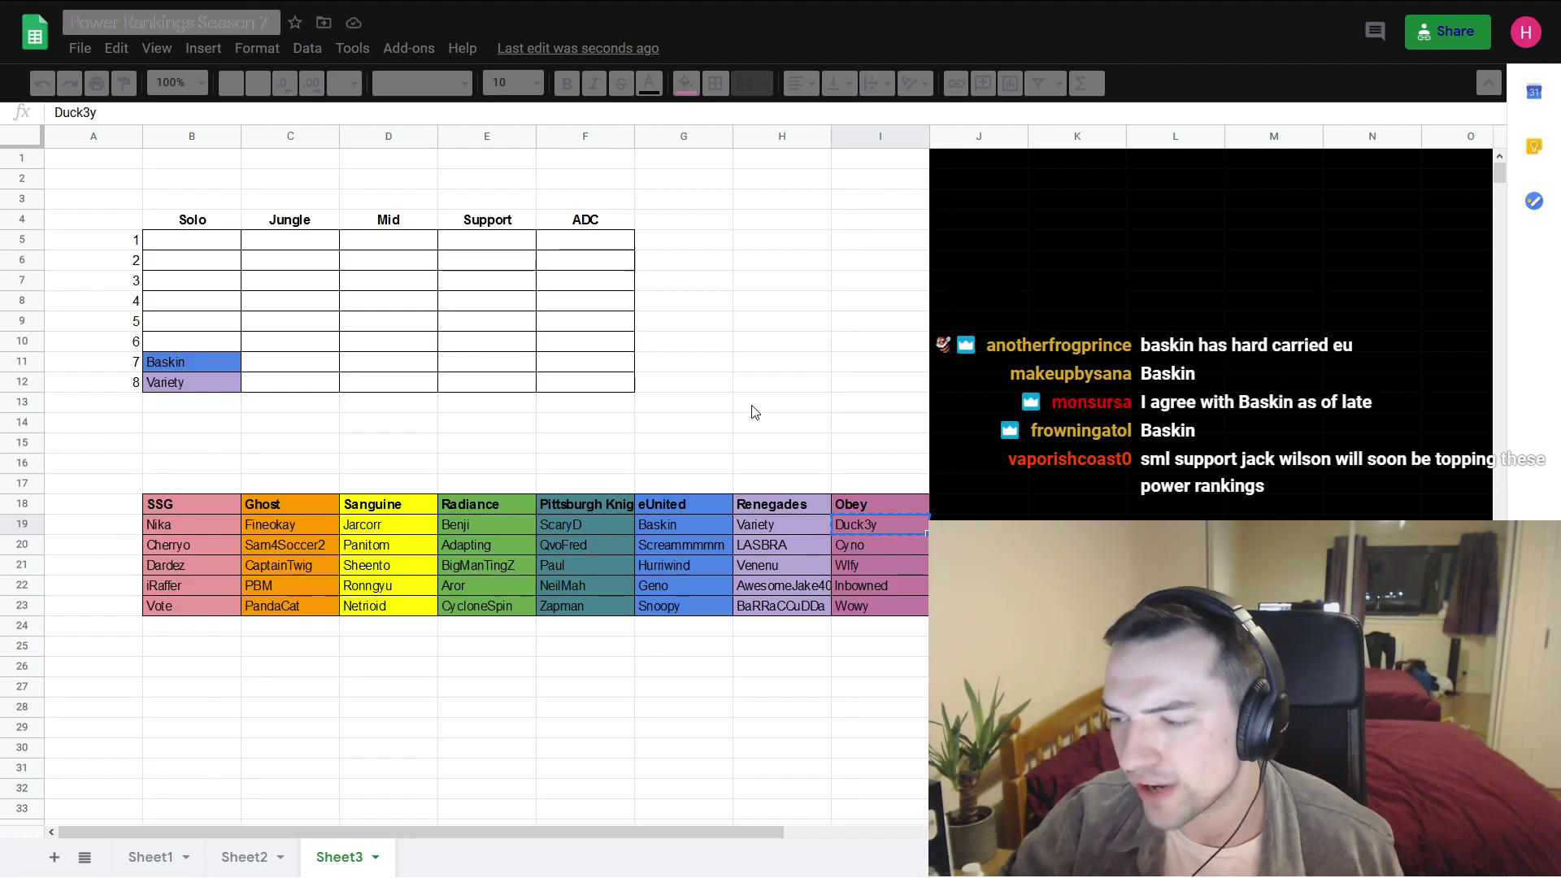
left_click(179, 340)
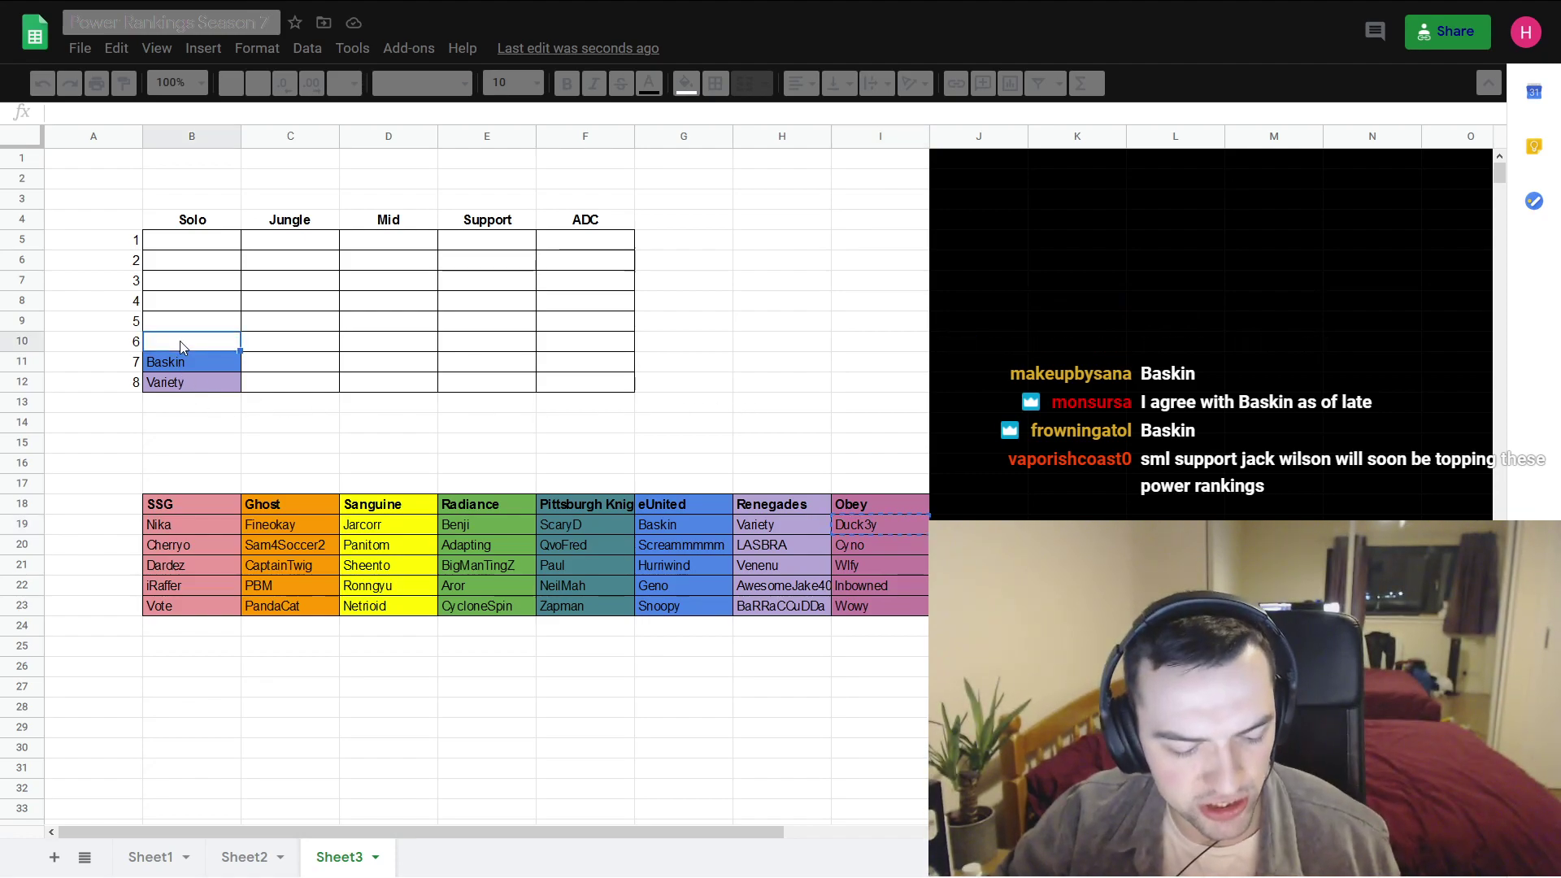
type("Duck3y")
left_click(642, 428)
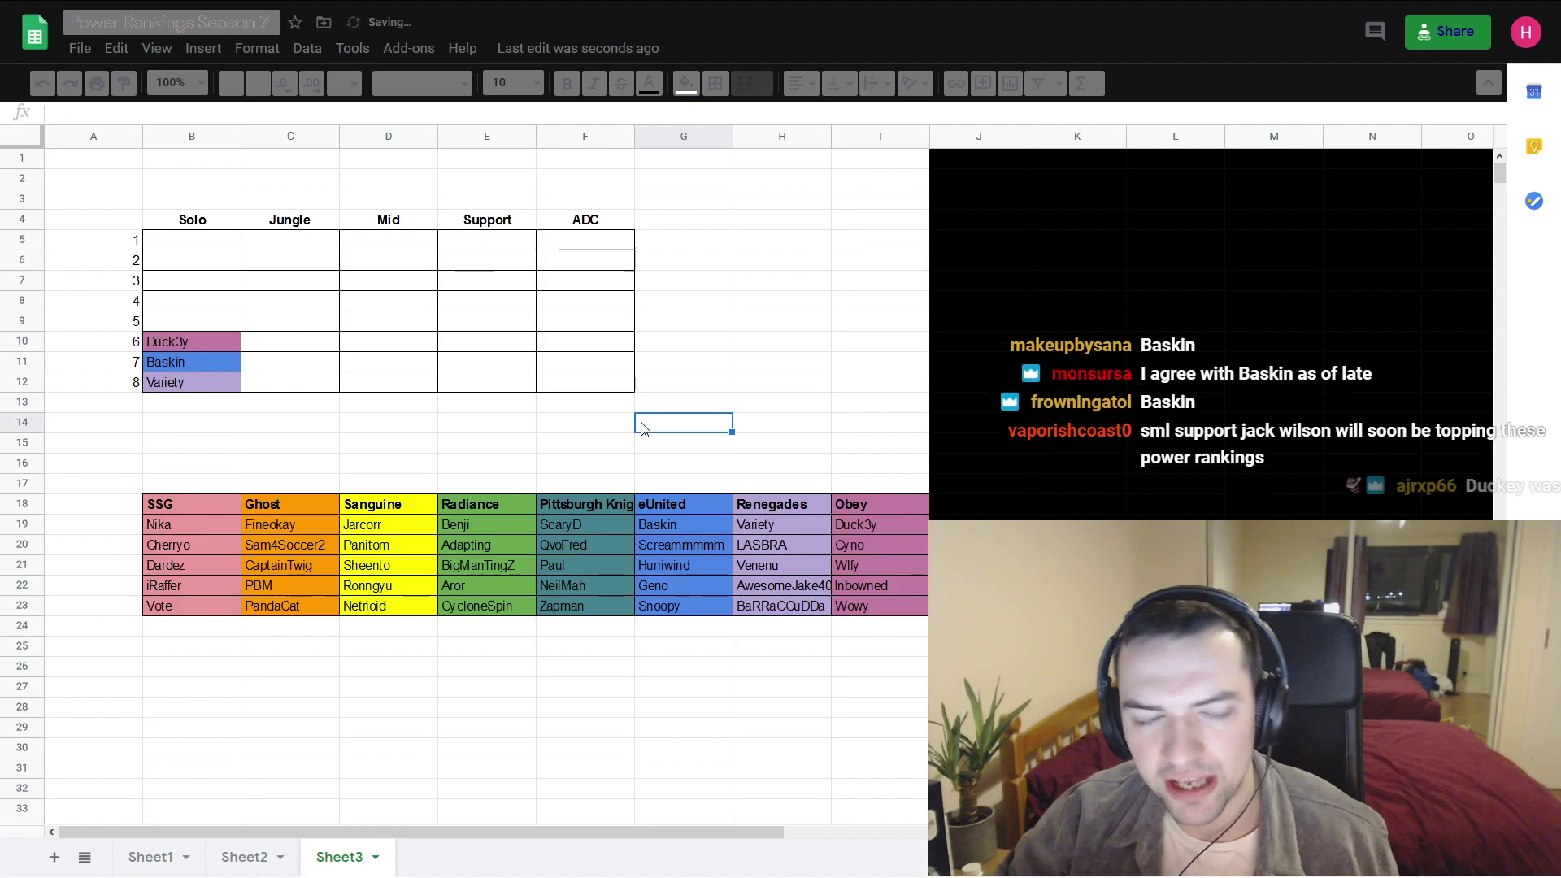
- Compare the remaining solo players in the roster table, especially Jarcorr, Benji and ScaryD, for rank 5
left_click(578, 525)
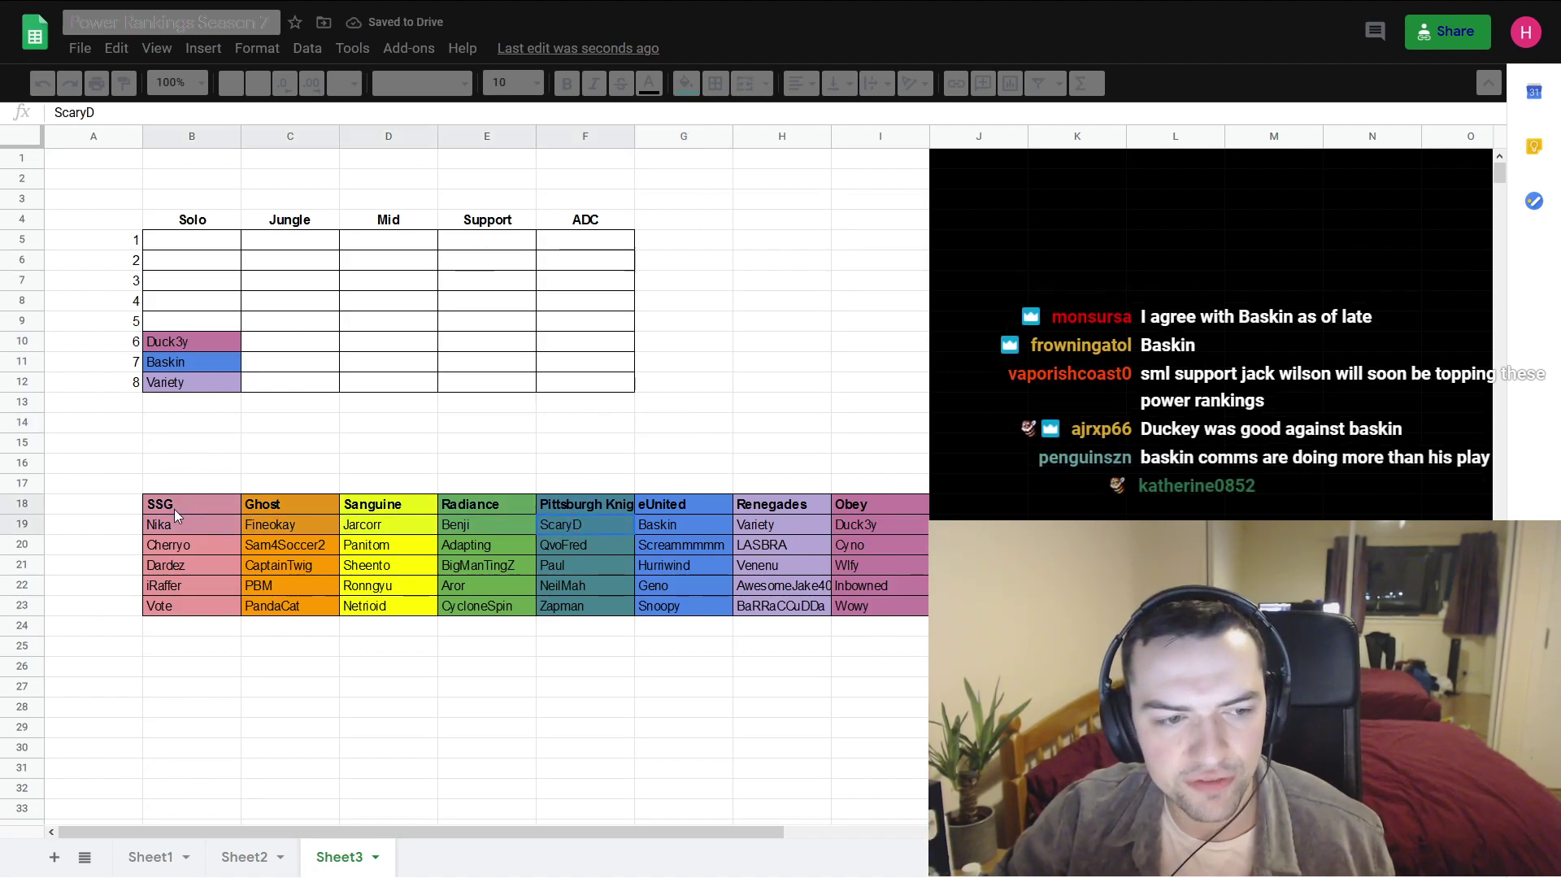
left_click(311, 532)
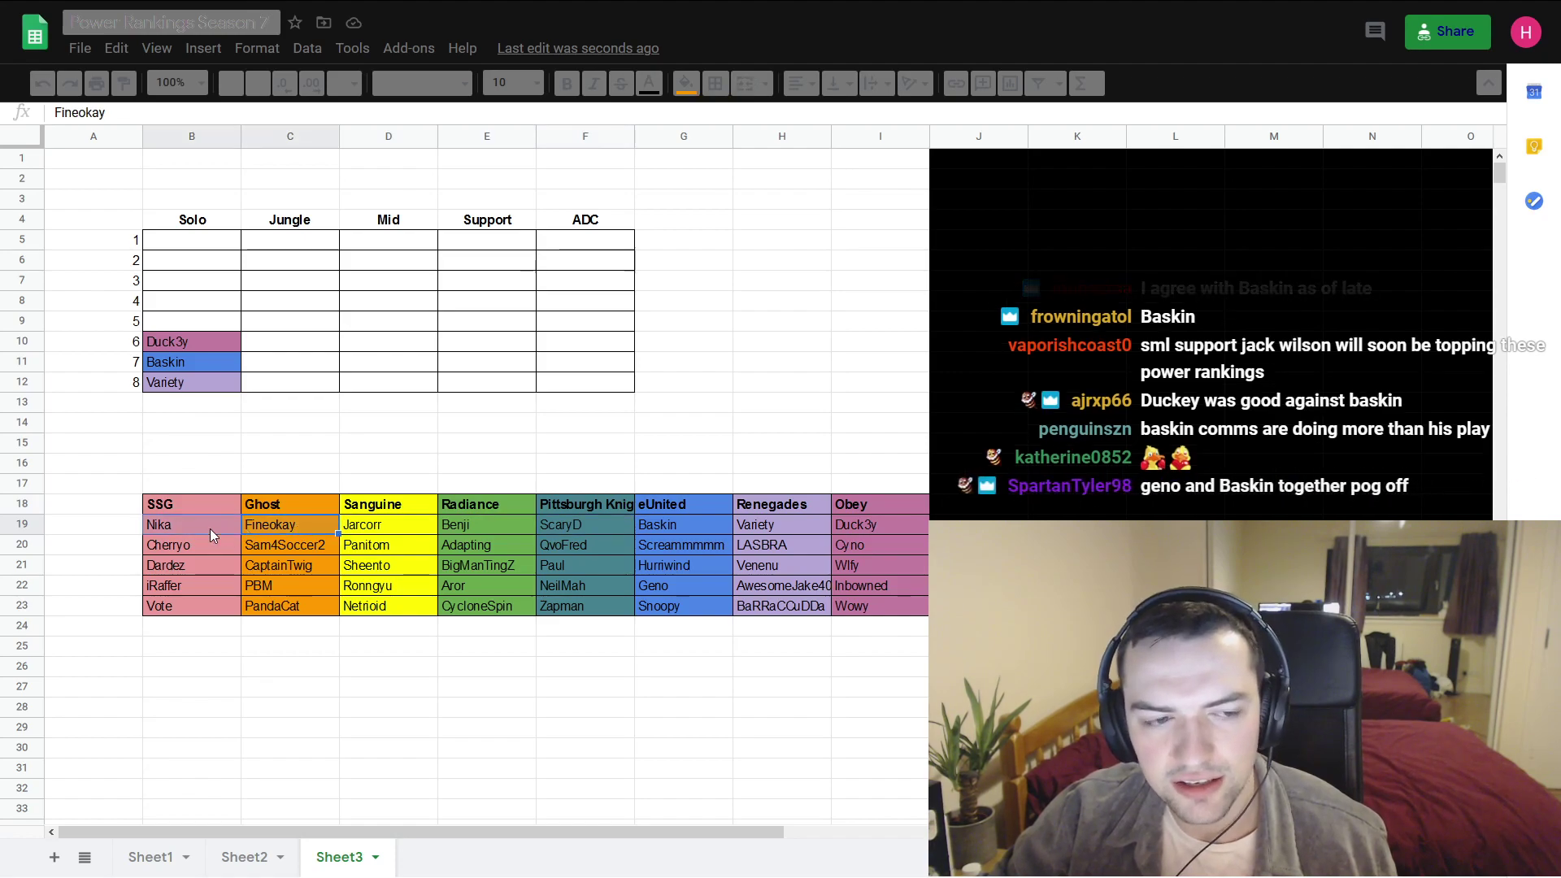
left_click_drag(207, 528, 261, 522)
left_click_drag(404, 527, 588, 525)
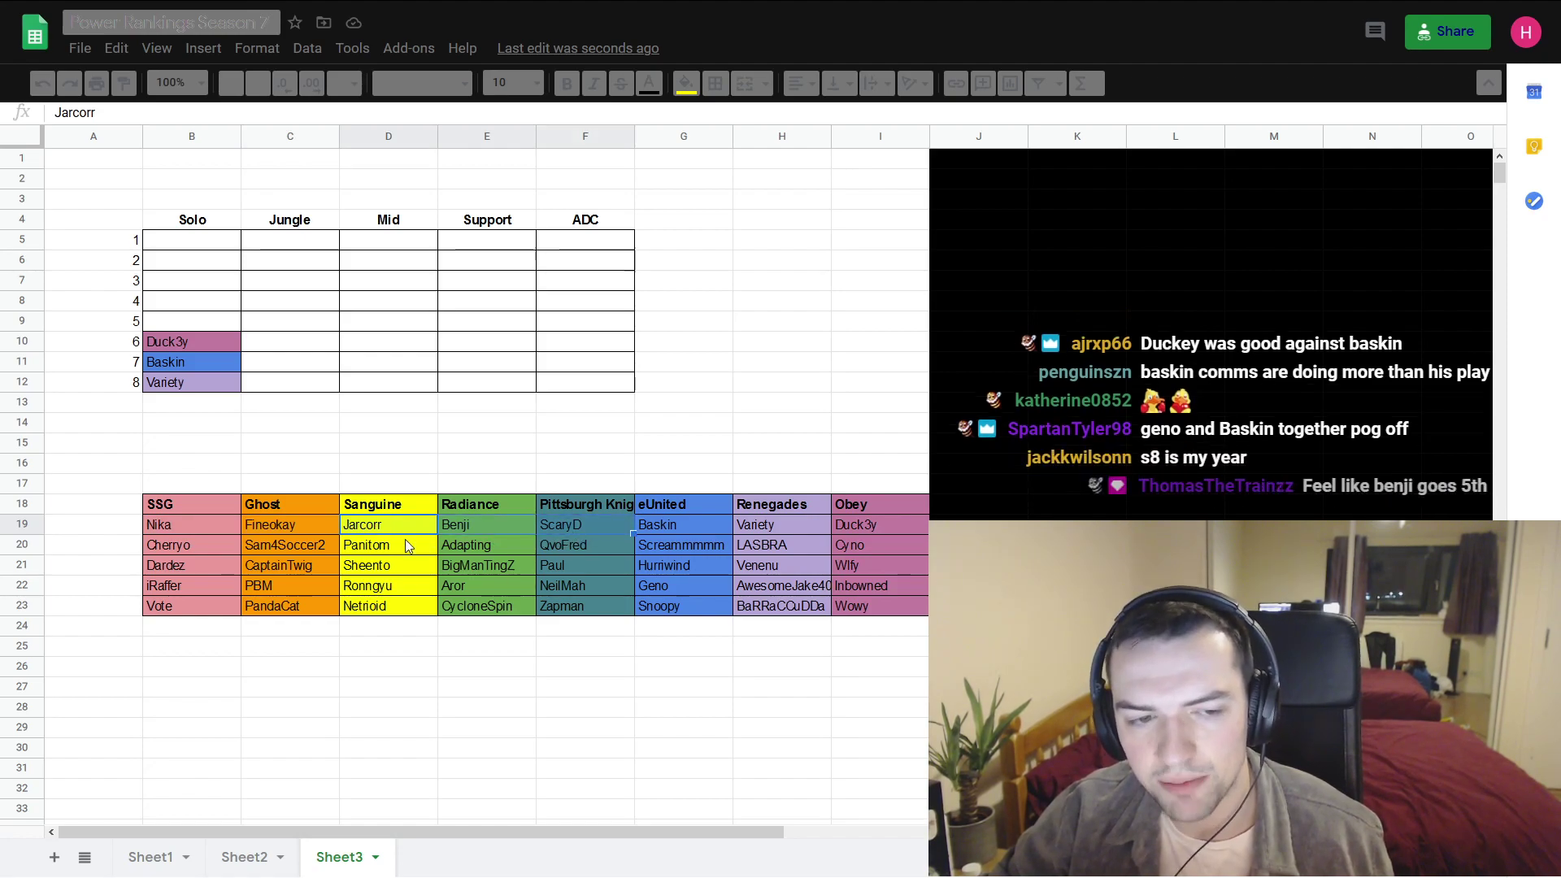
left_click(385, 533)
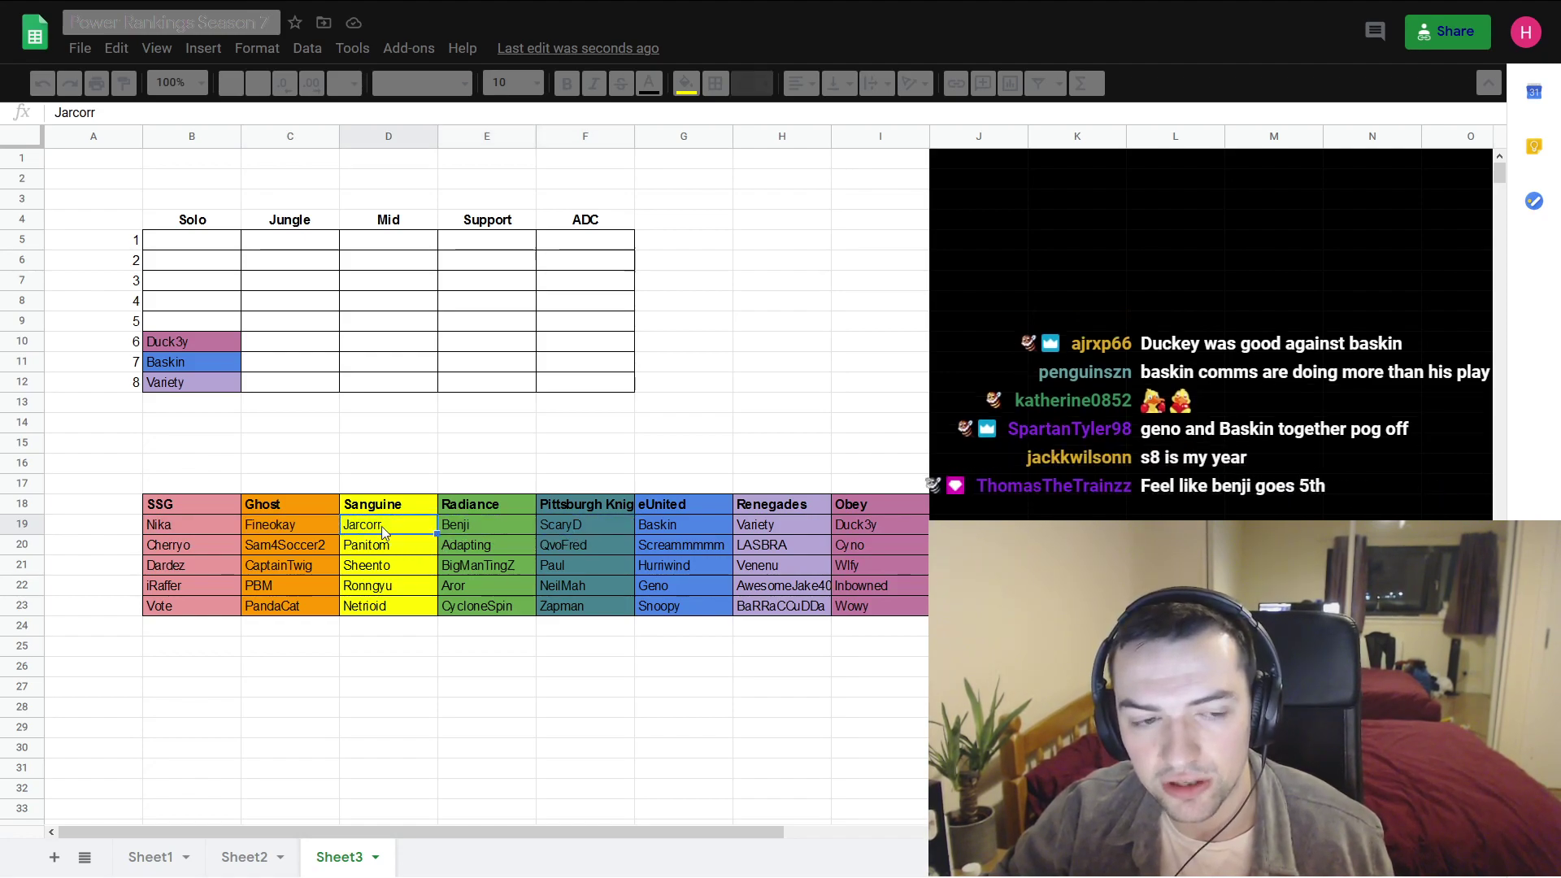
left_click_drag(403, 525, 587, 525)
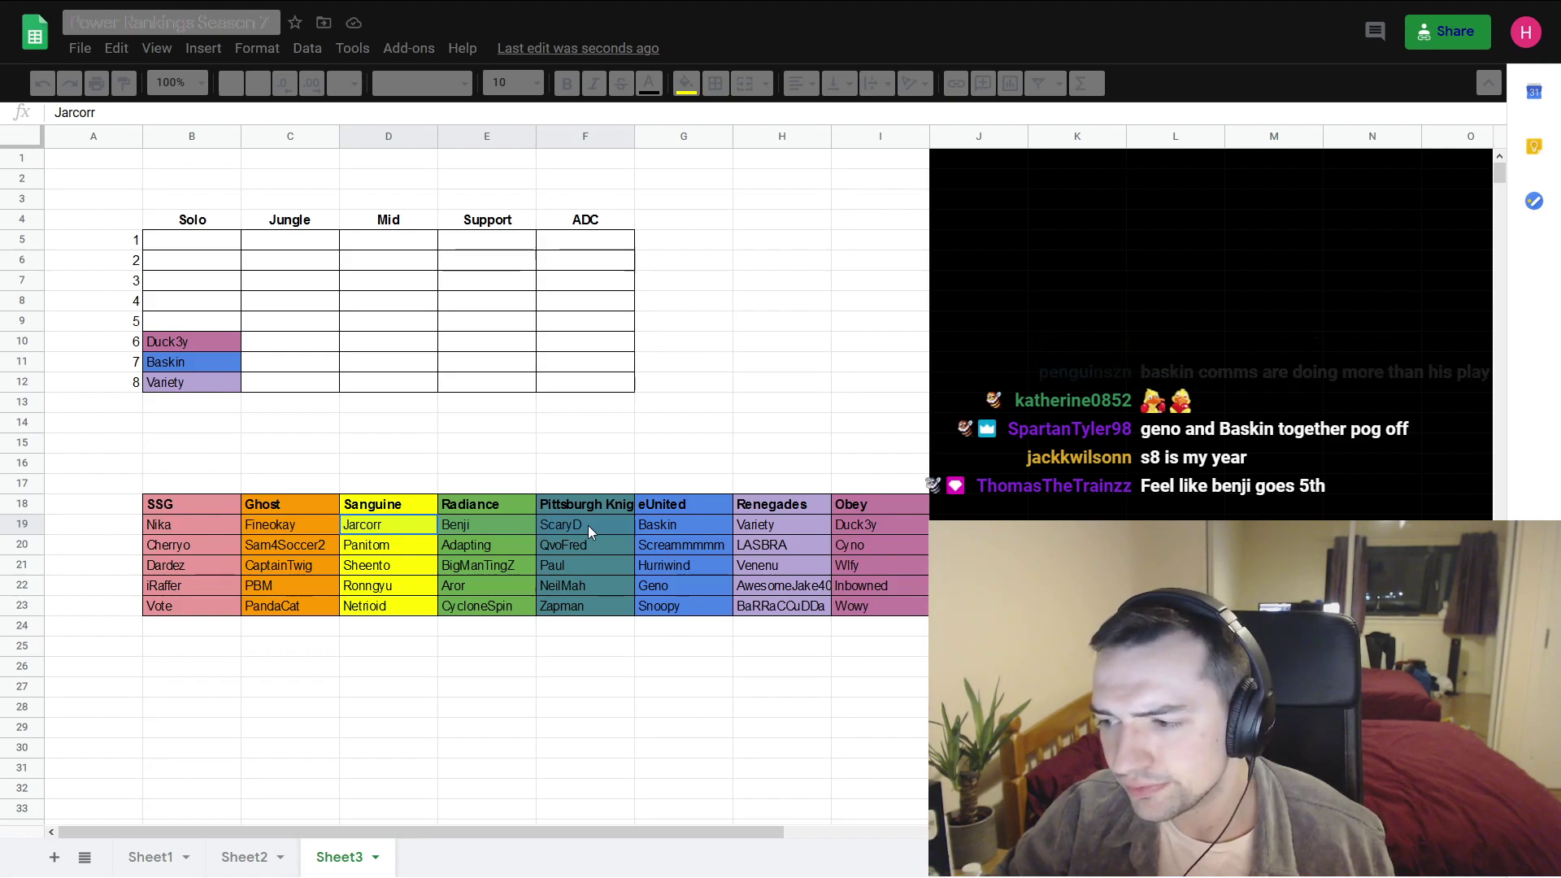
left_click(540, 443)
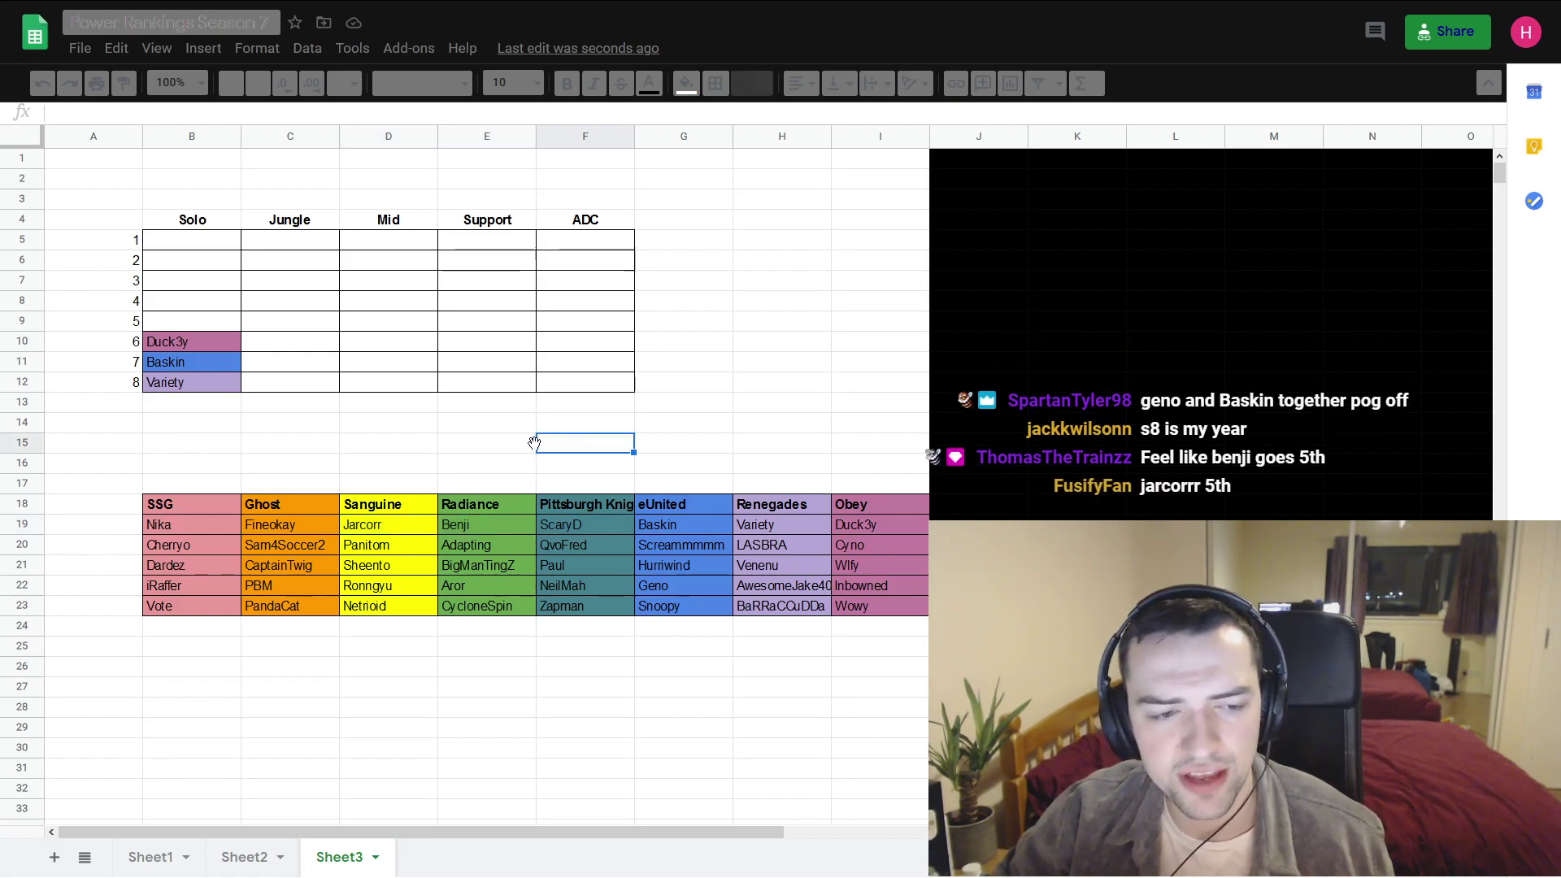
left_click(420, 528)
left_click(464, 520)
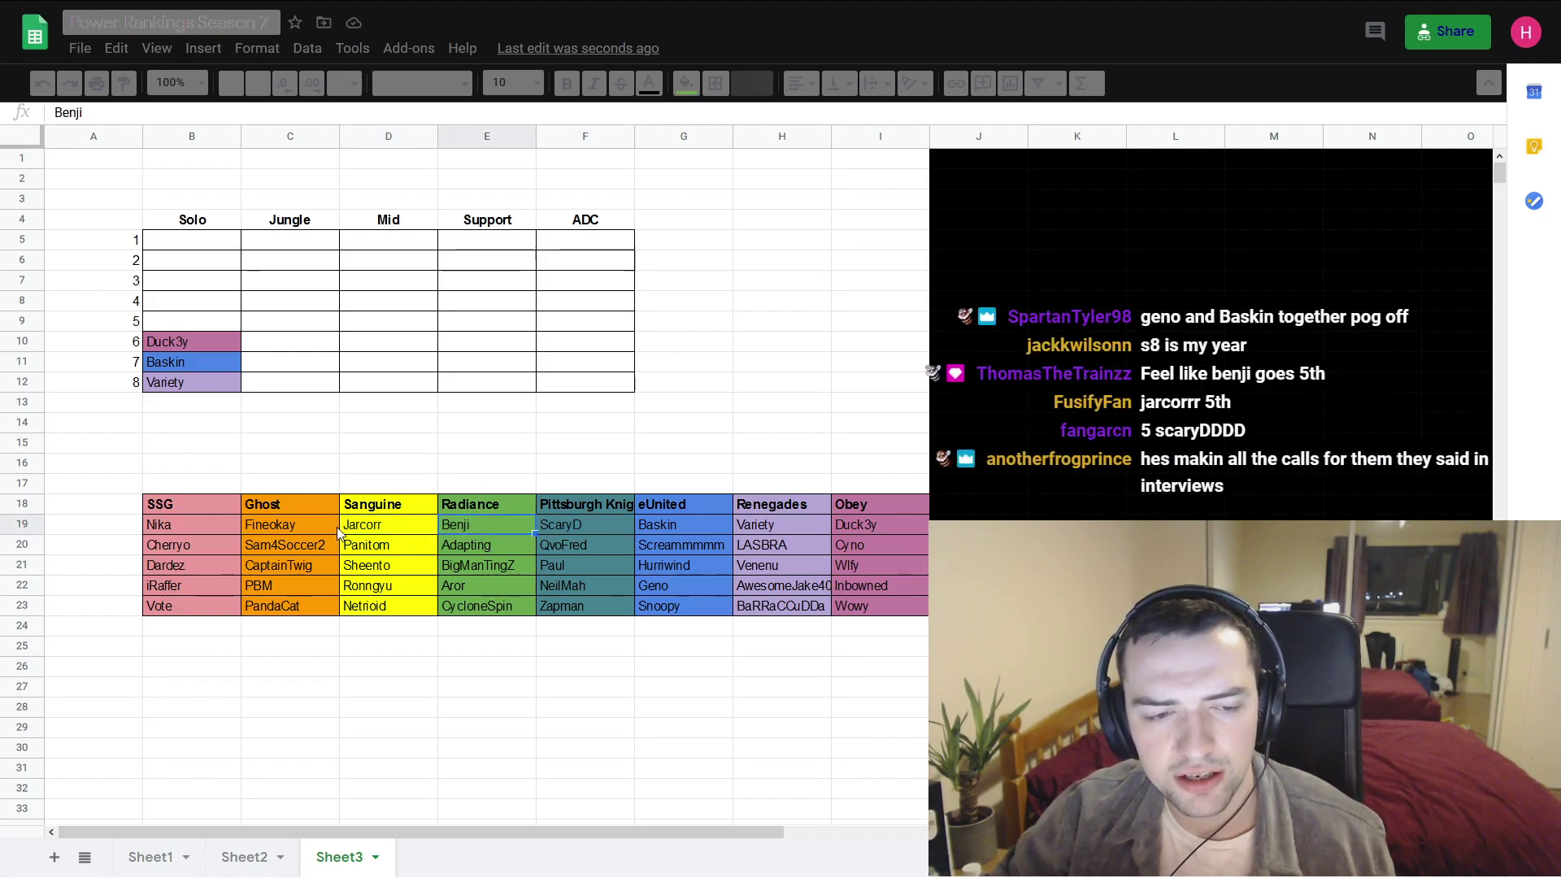
left_click(374, 532)
left_click(493, 528)
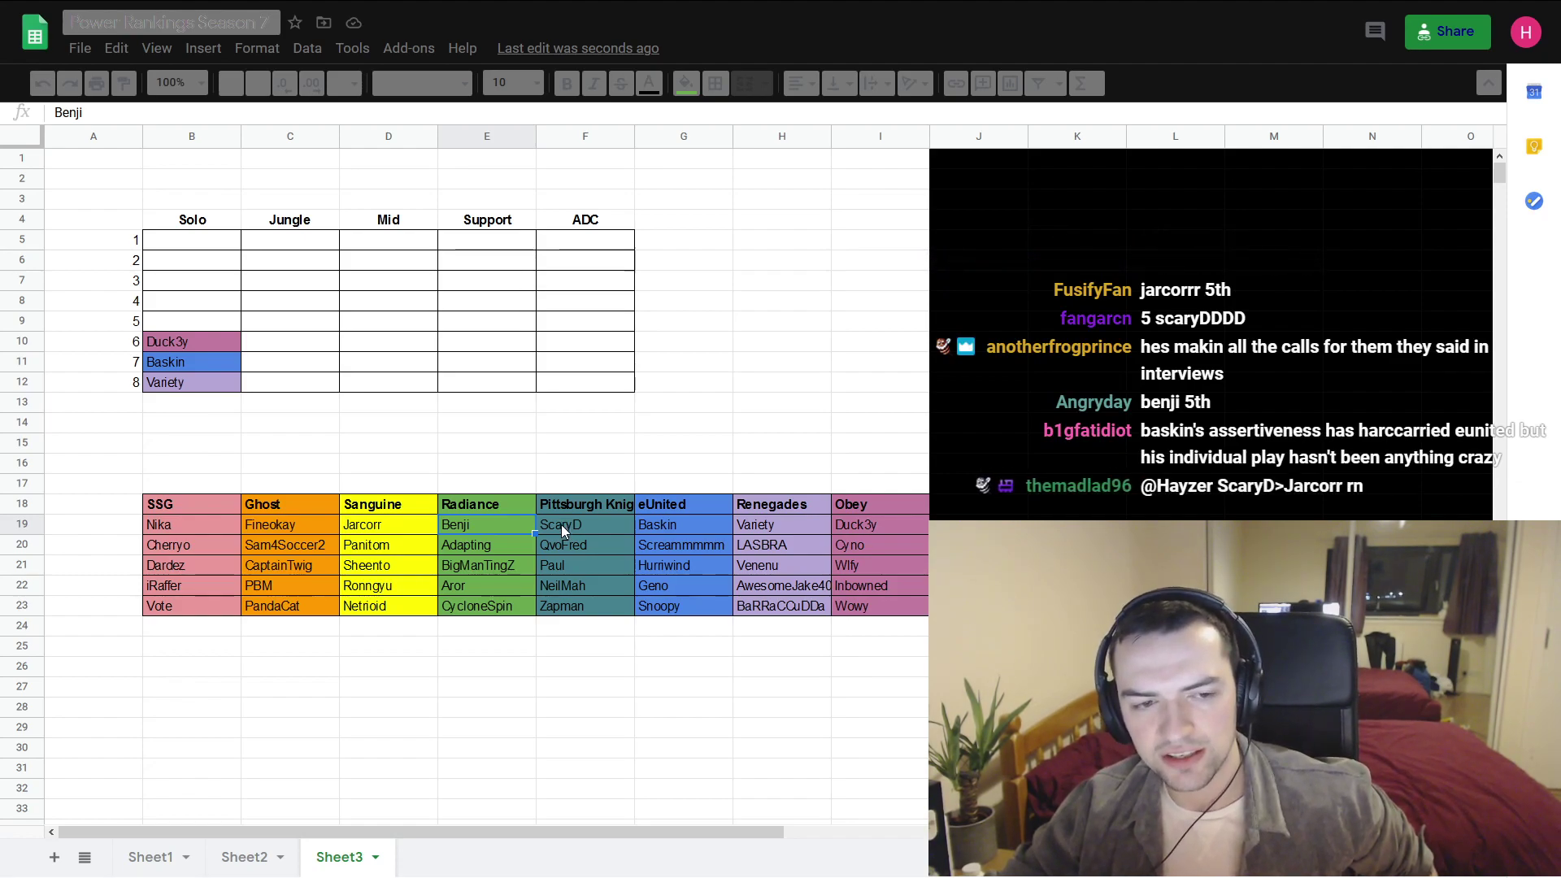
left_click(372, 528)
left_click(454, 530)
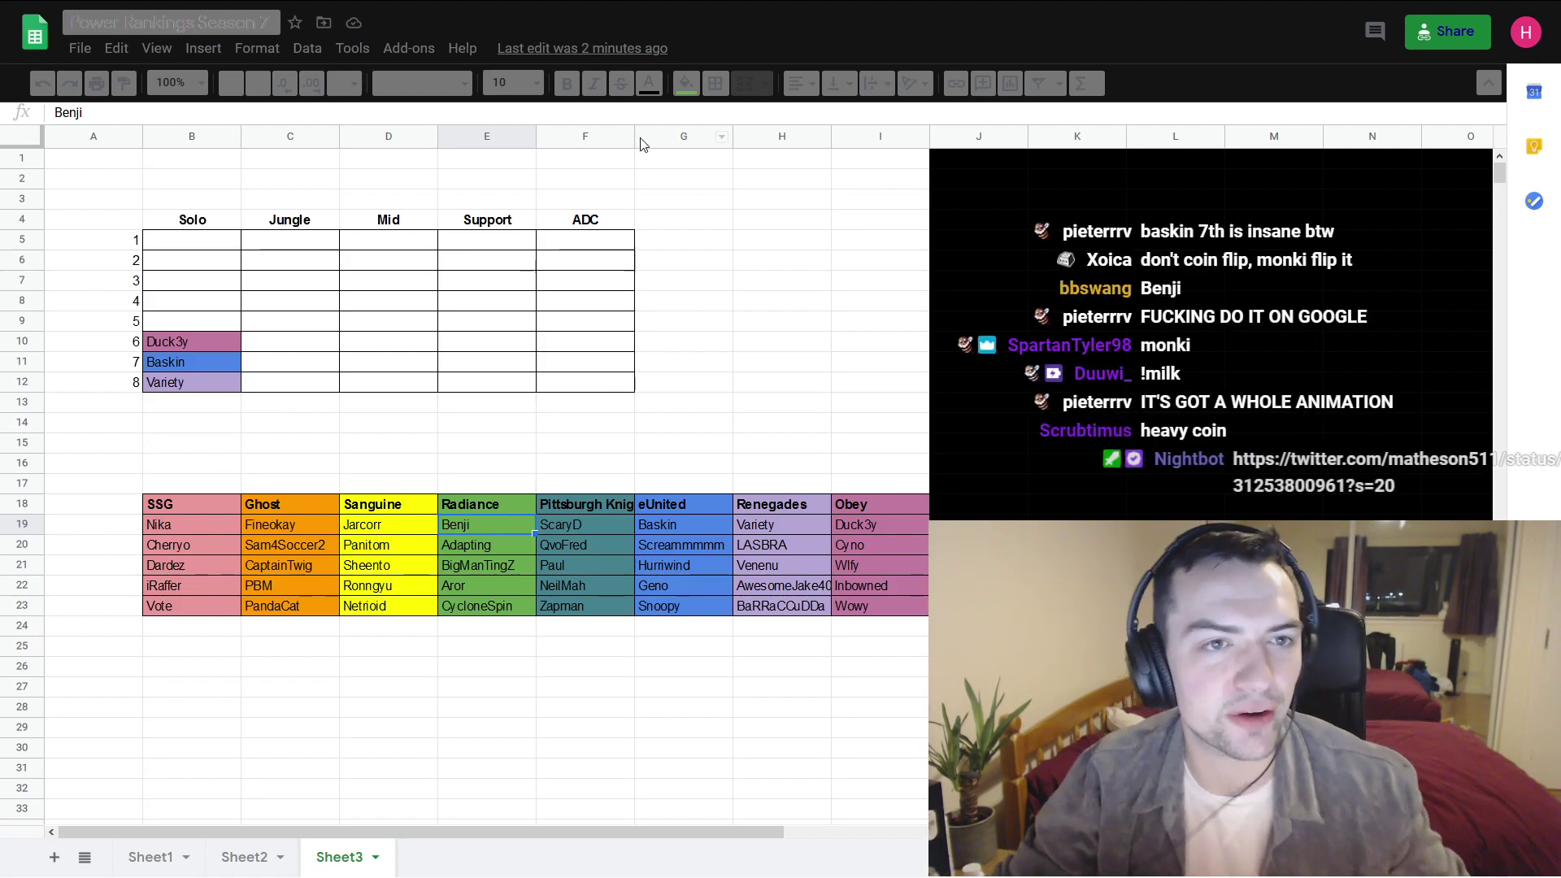
- Search Google for "flip a coin" in a new browser tab to settle the choice, and return to the full-screen spreadsheet
left_click(743, 243)
key("F11")
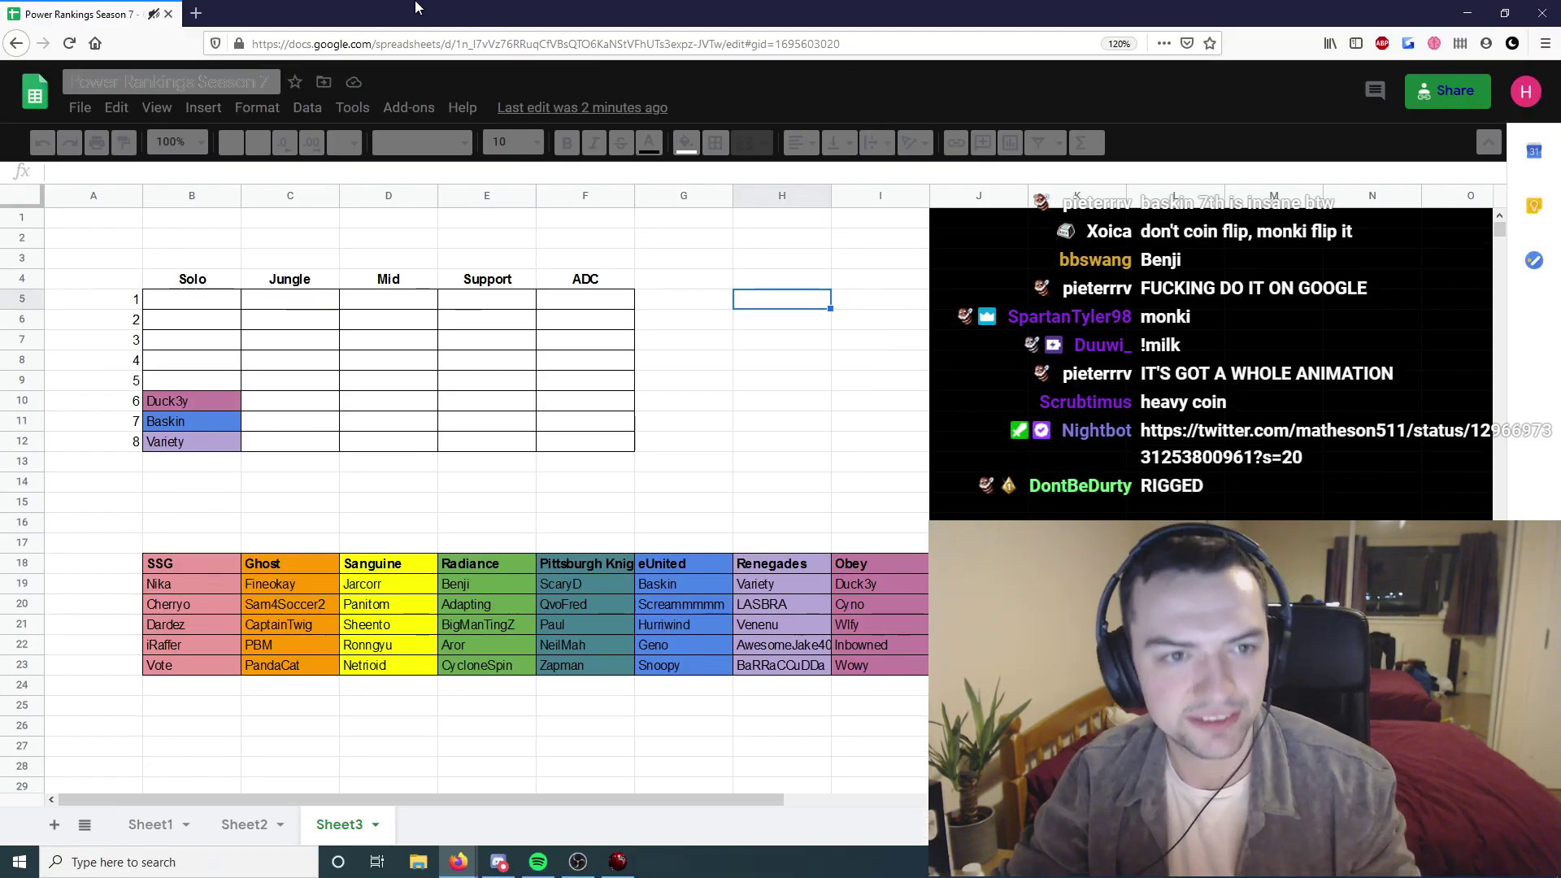
left_click(203, 14)
type("flip a coin")
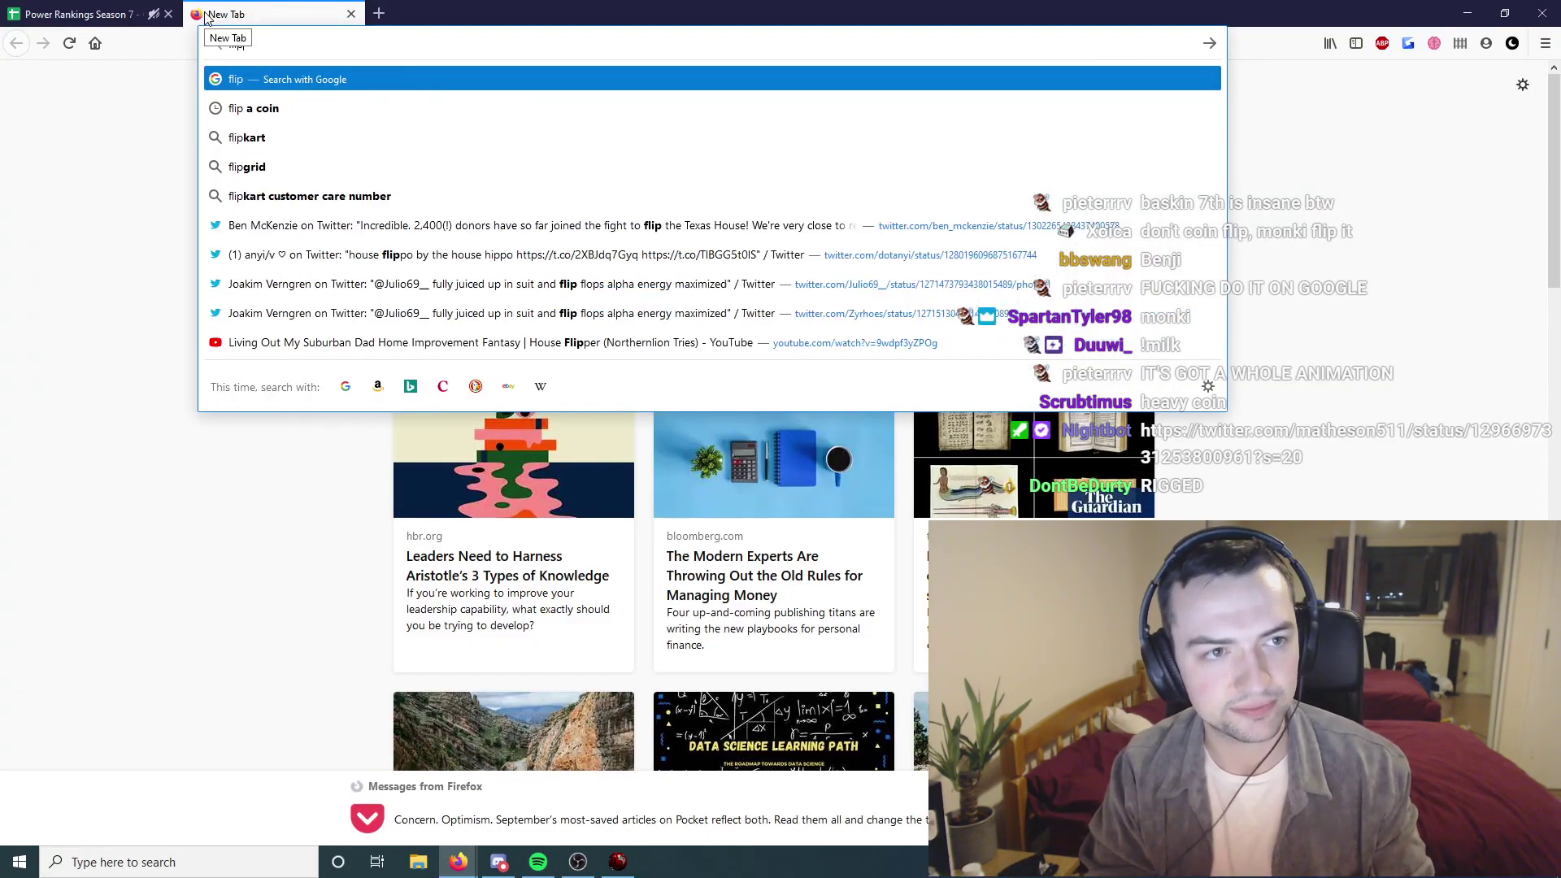
key("Return")
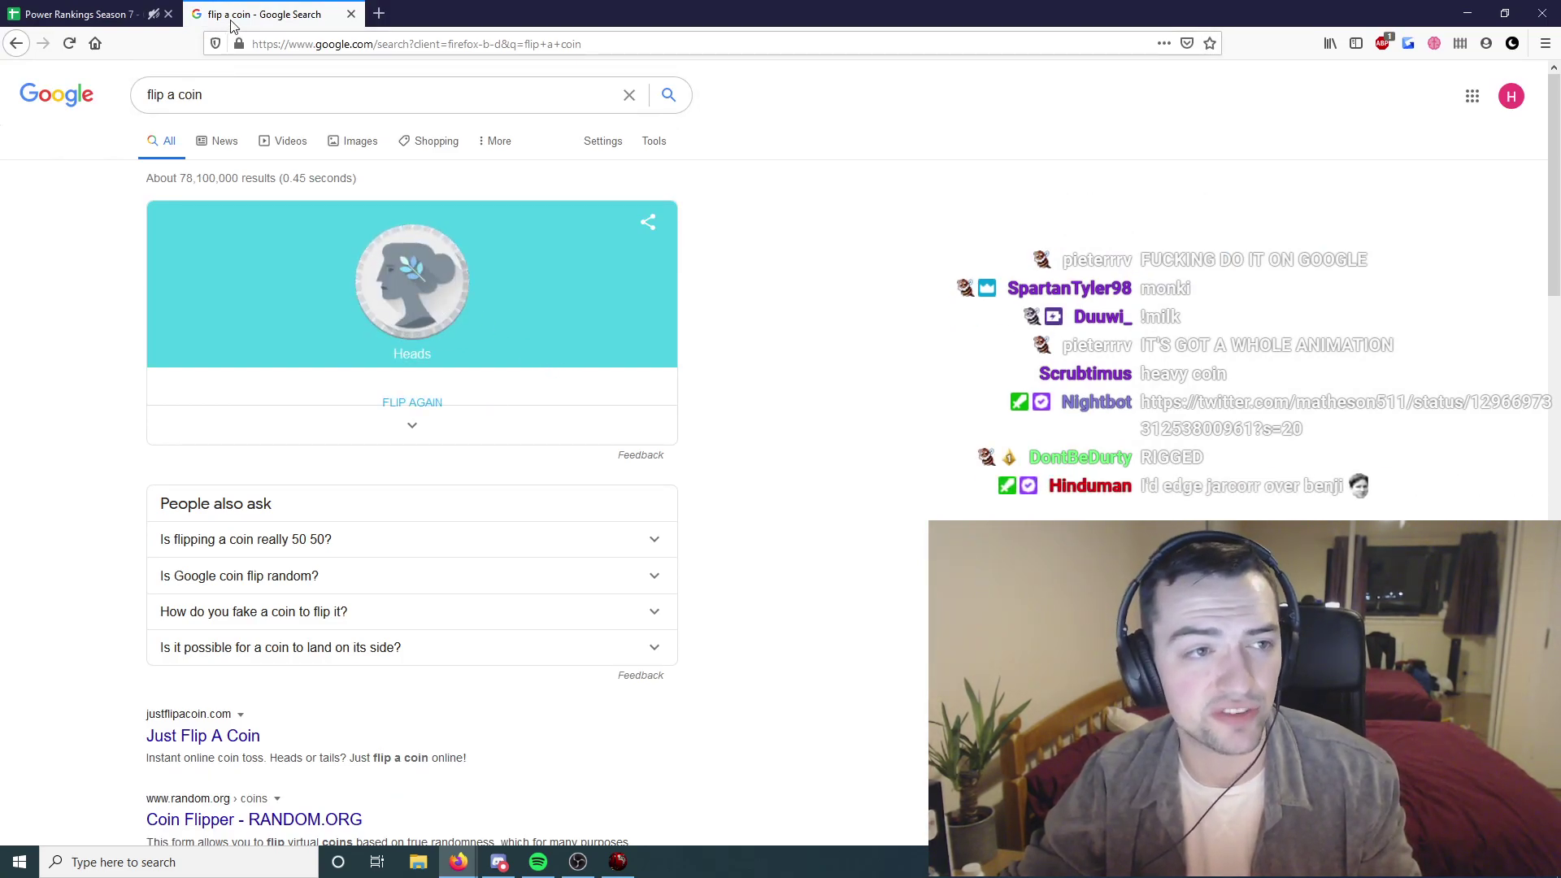
left_click(351, 14)
left_click(751, 325)
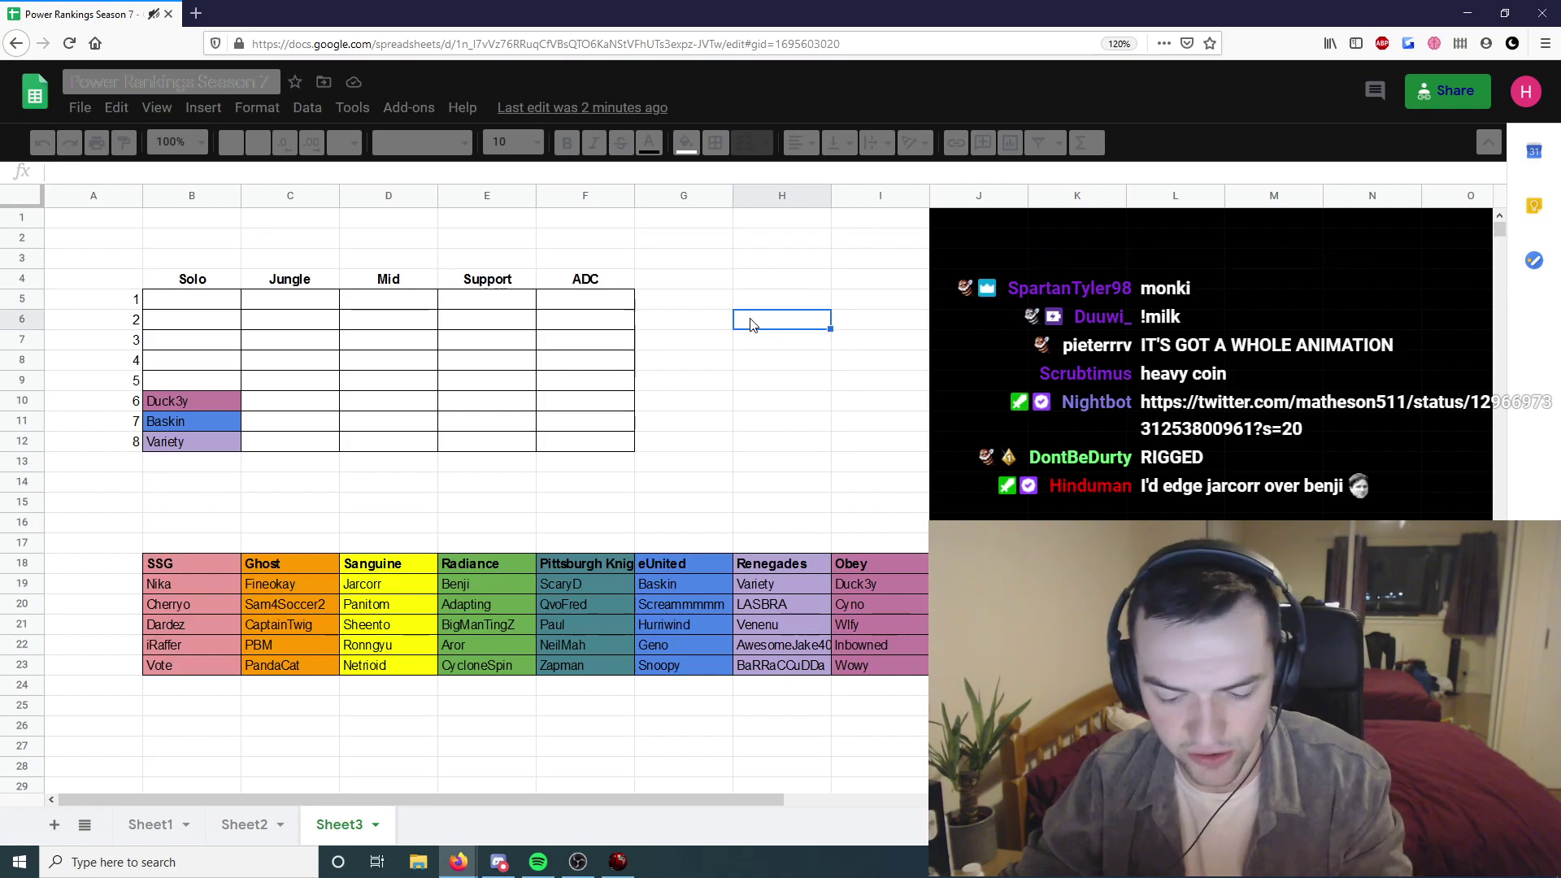
key("F11")
- Copy Benji from the Radiance roster into rank 5 of the Solo column
left_click(474, 533)
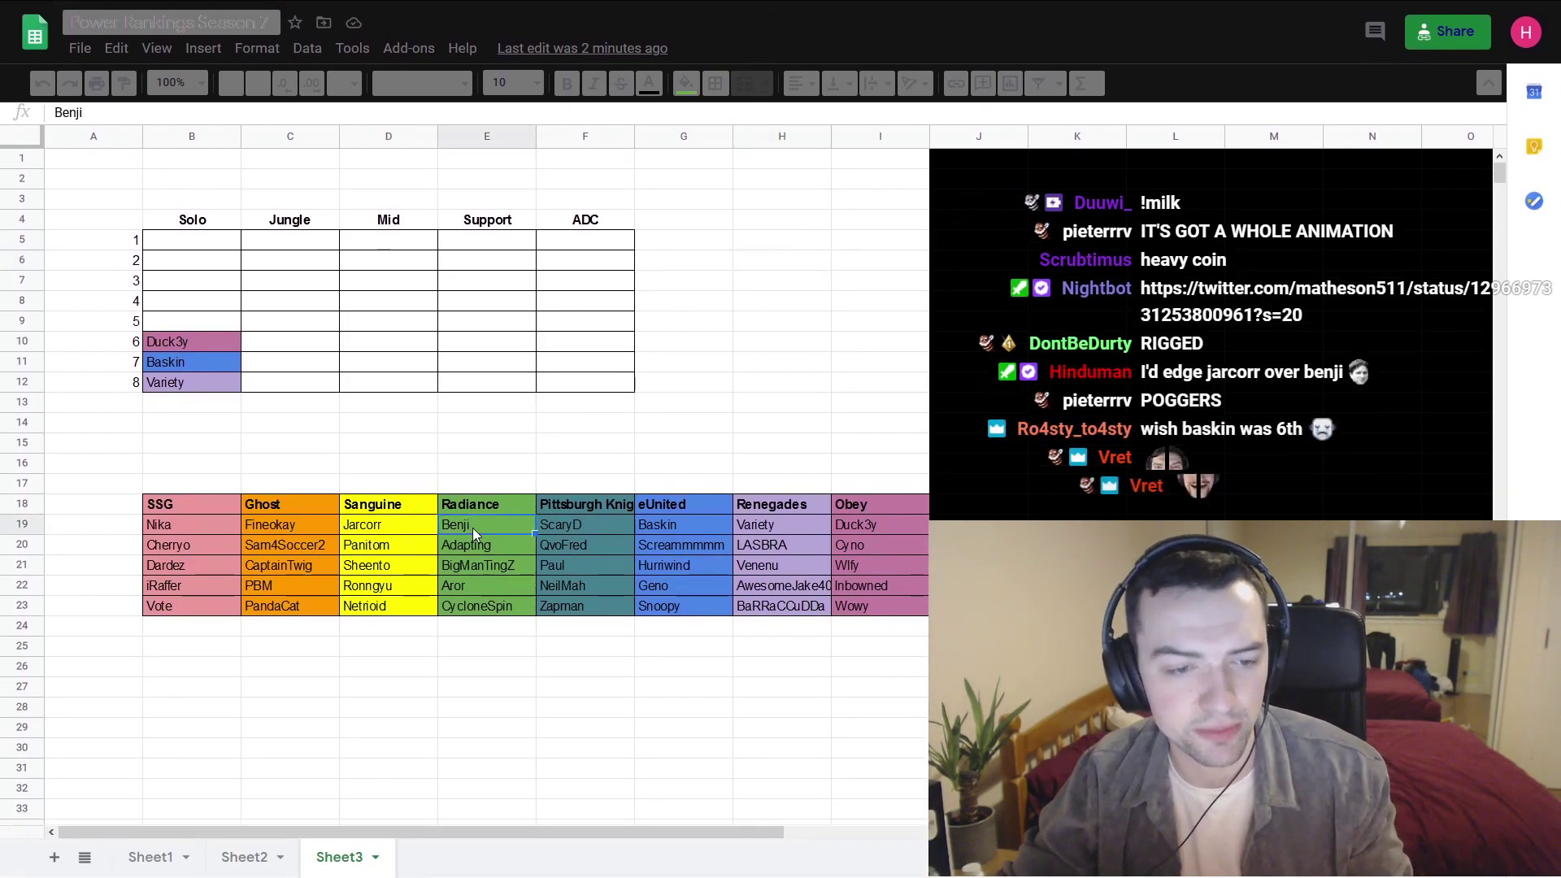
key("ctrl+c")
left_click(161, 325)
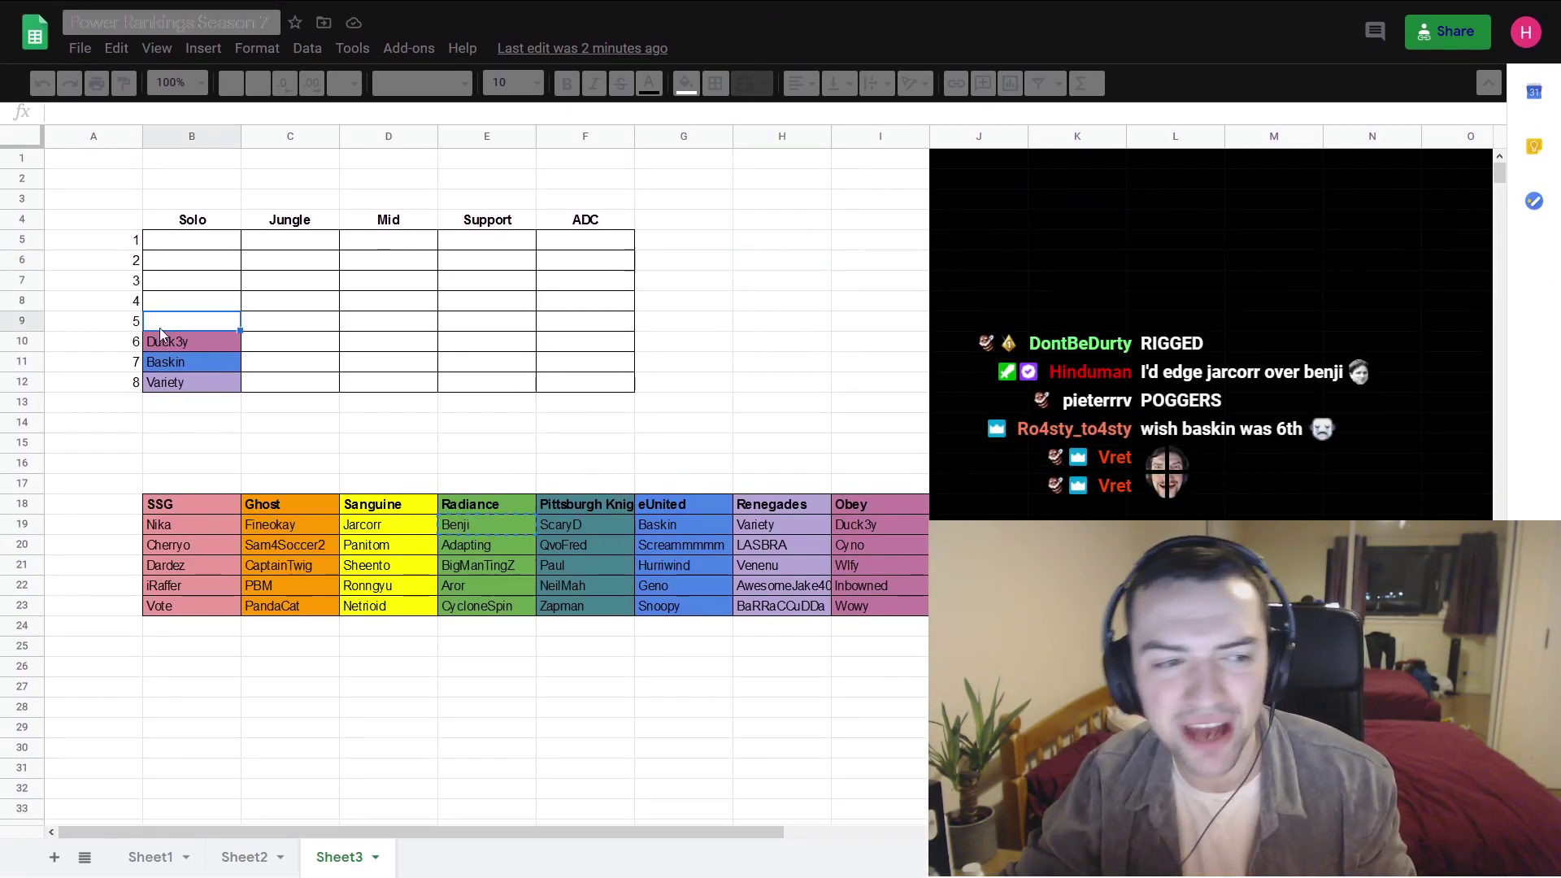
key("ctrl+v")
- Copy Jarcorr from the Sanguine roster into rank 4 of the Solo column
left_click(398, 534)
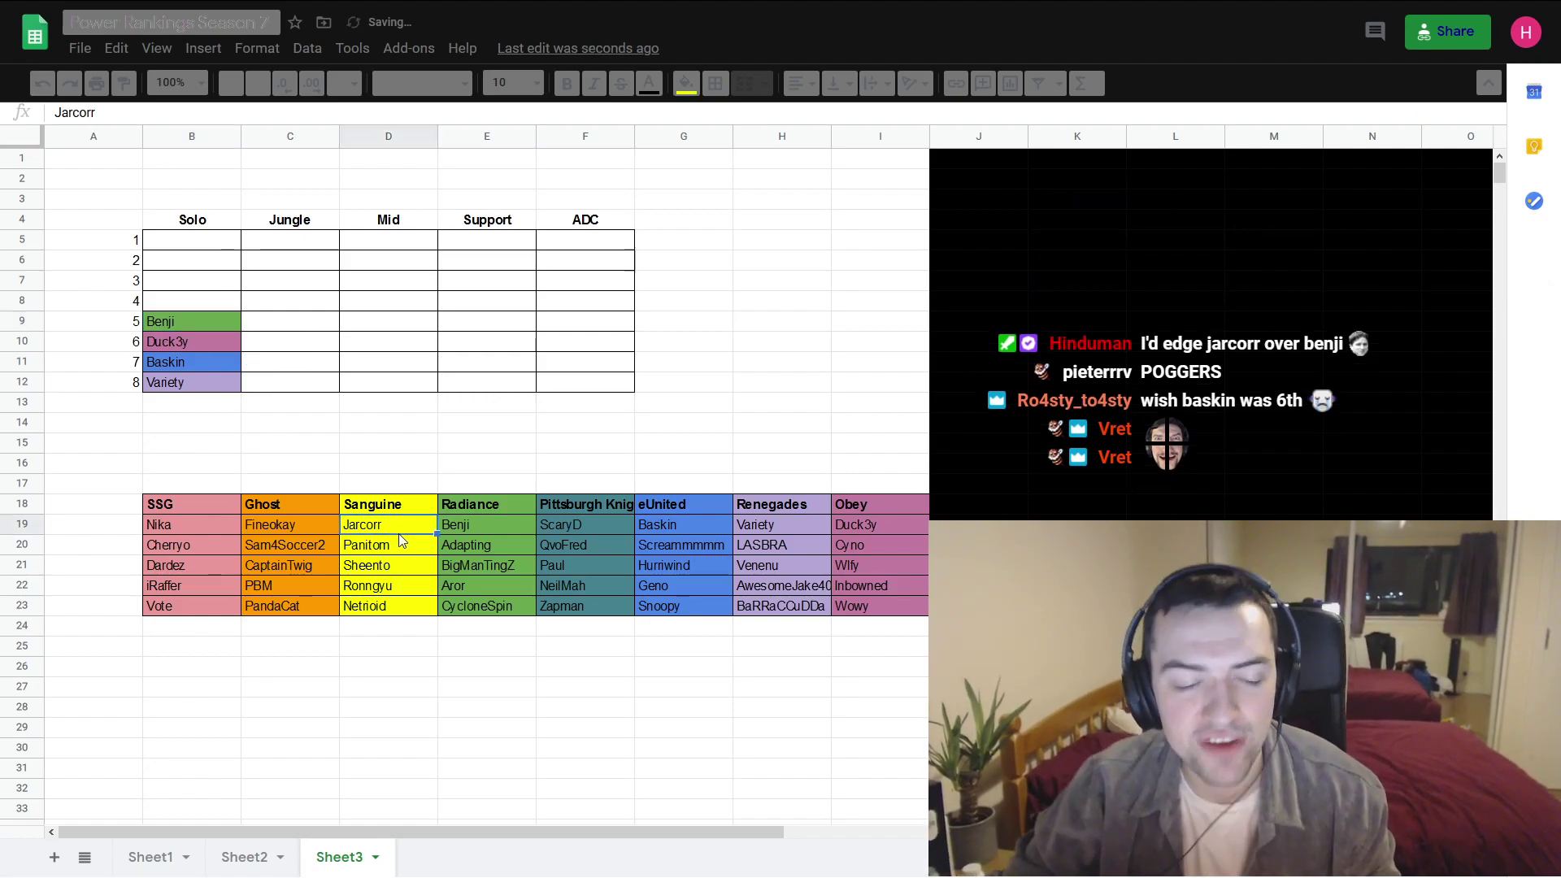
key("ctrl+c")
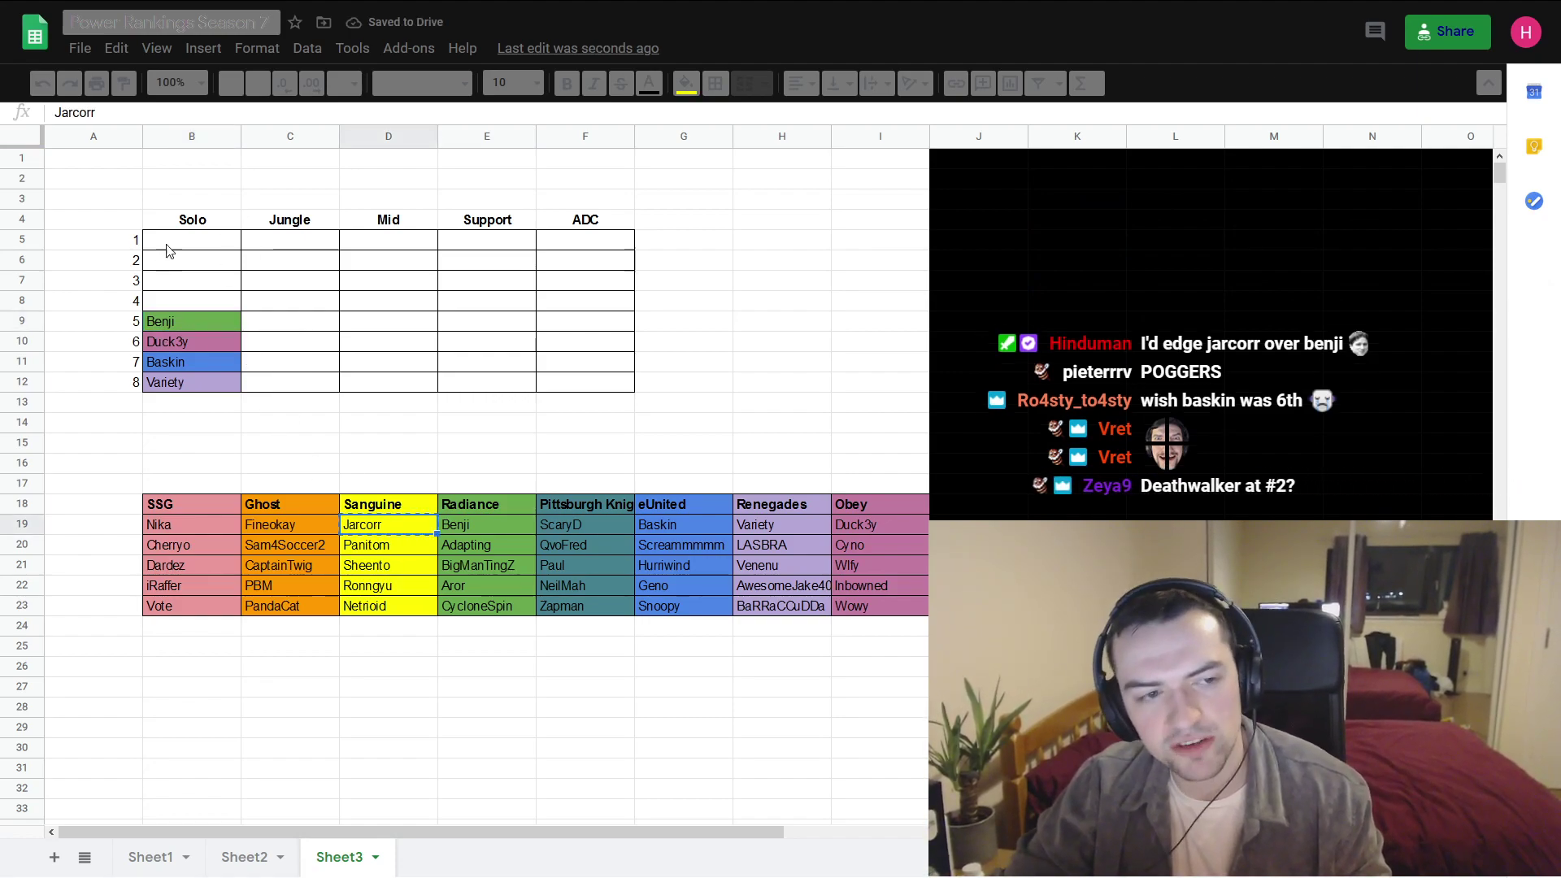
left_click(187, 302)
key("ctrl+v")
- Copy ScaryD from the Pittsburgh Knights roster into rank 3 of the Solo column
left_click(595, 521)
key("ctrl+c")
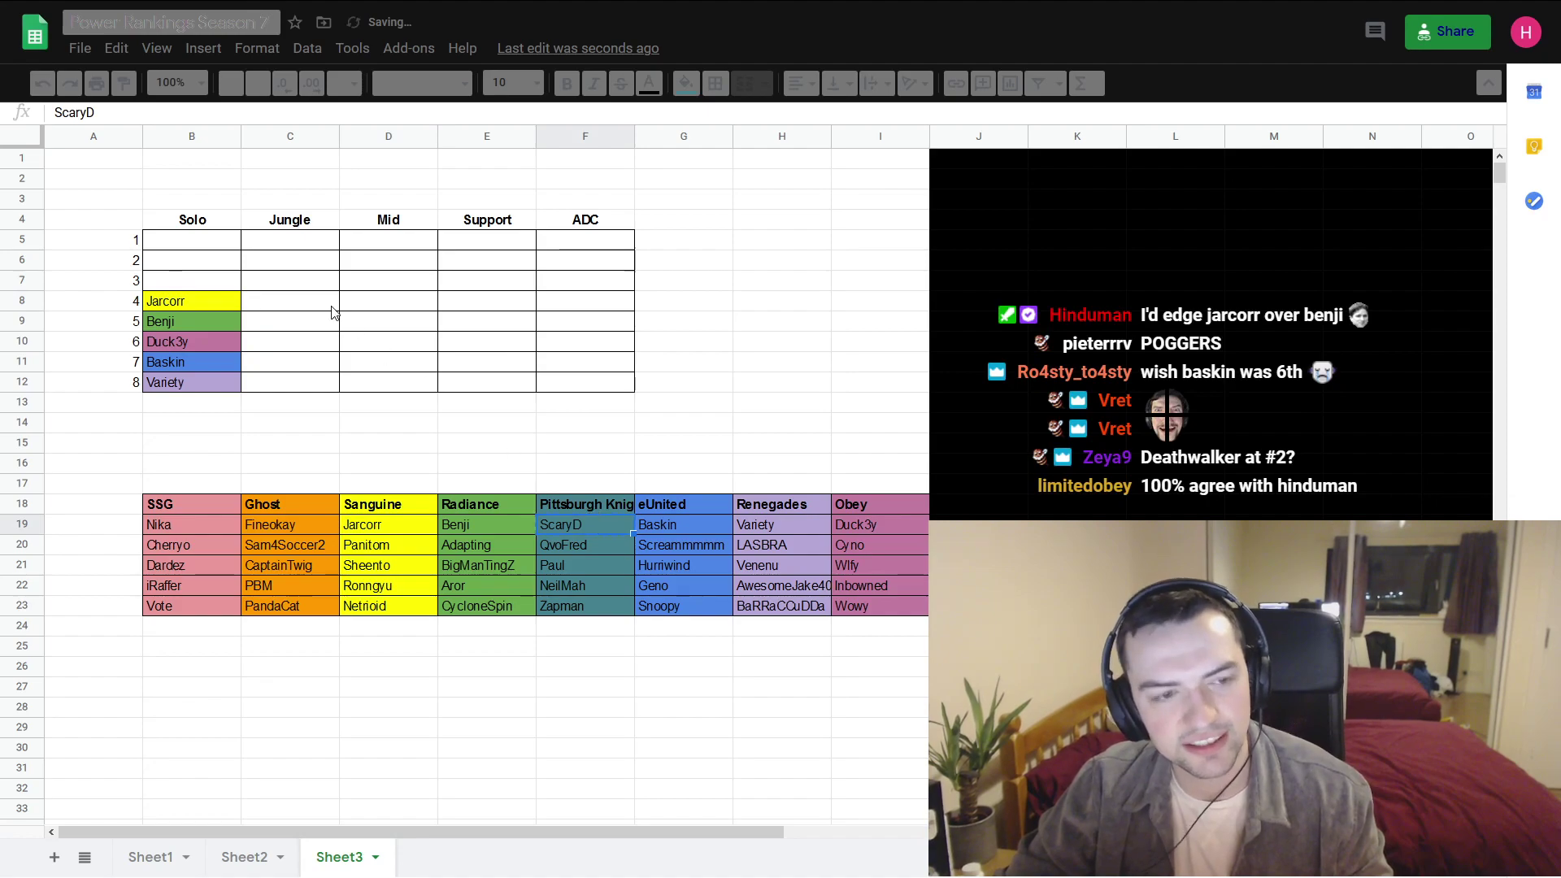
left_click(187, 282)
key("ctrl+v")
left_click(597, 385)
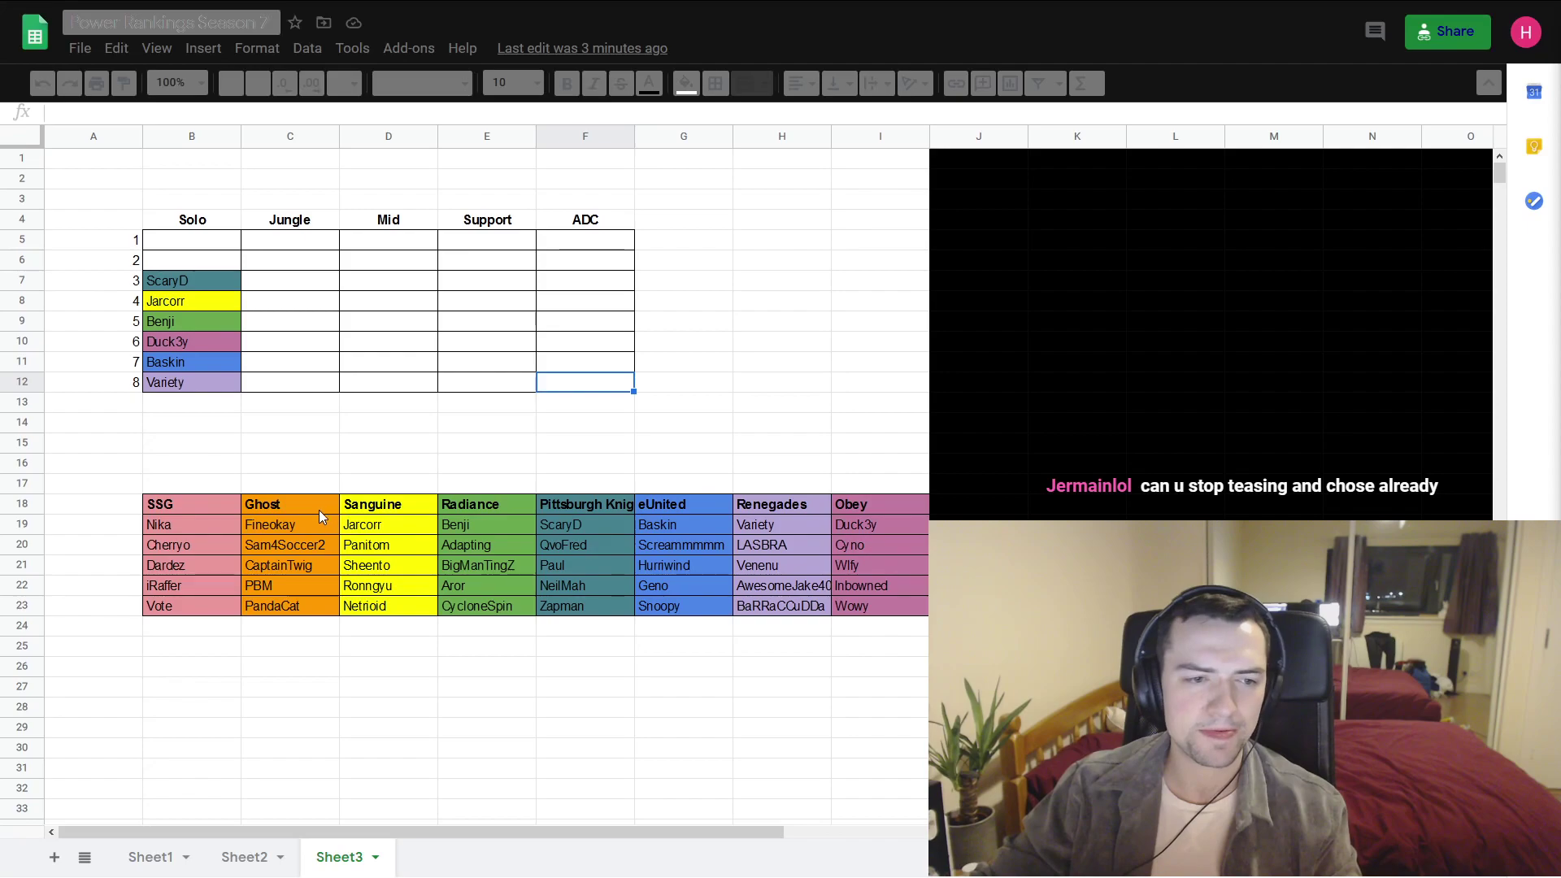
- Copy Fineokay from the Ghost roster into rank 2 of the Solo column
left_click(276, 526)
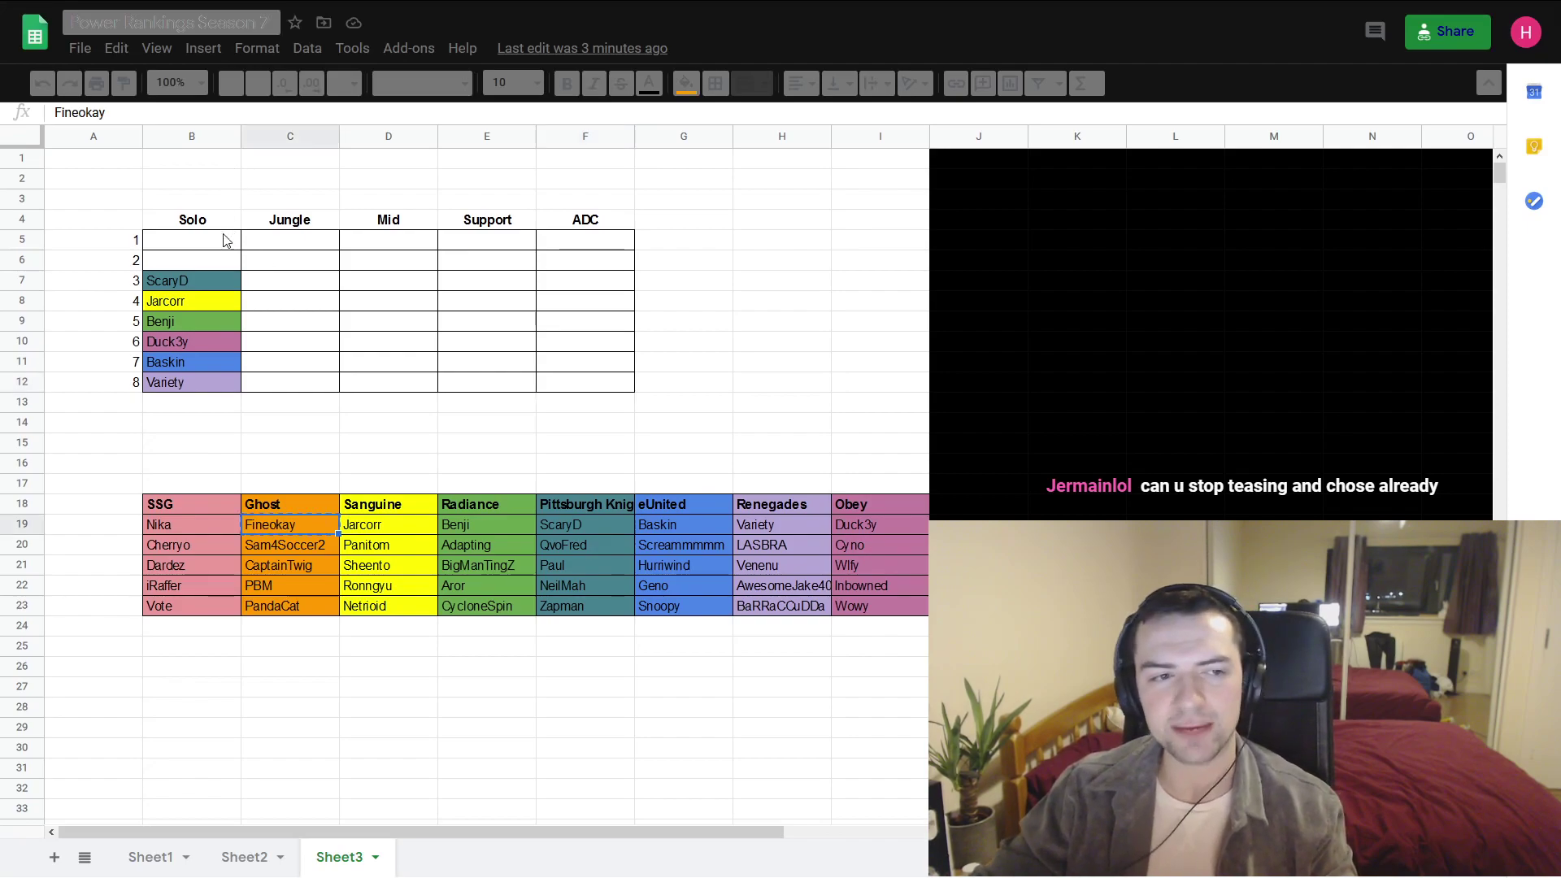
left_click(184, 257)
key("ctrl+v")
- Copy Nika from the SSG roster into rank 1 of the Solo column
left_click(168, 529)
key("ctrl+c")
left_click(160, 247)
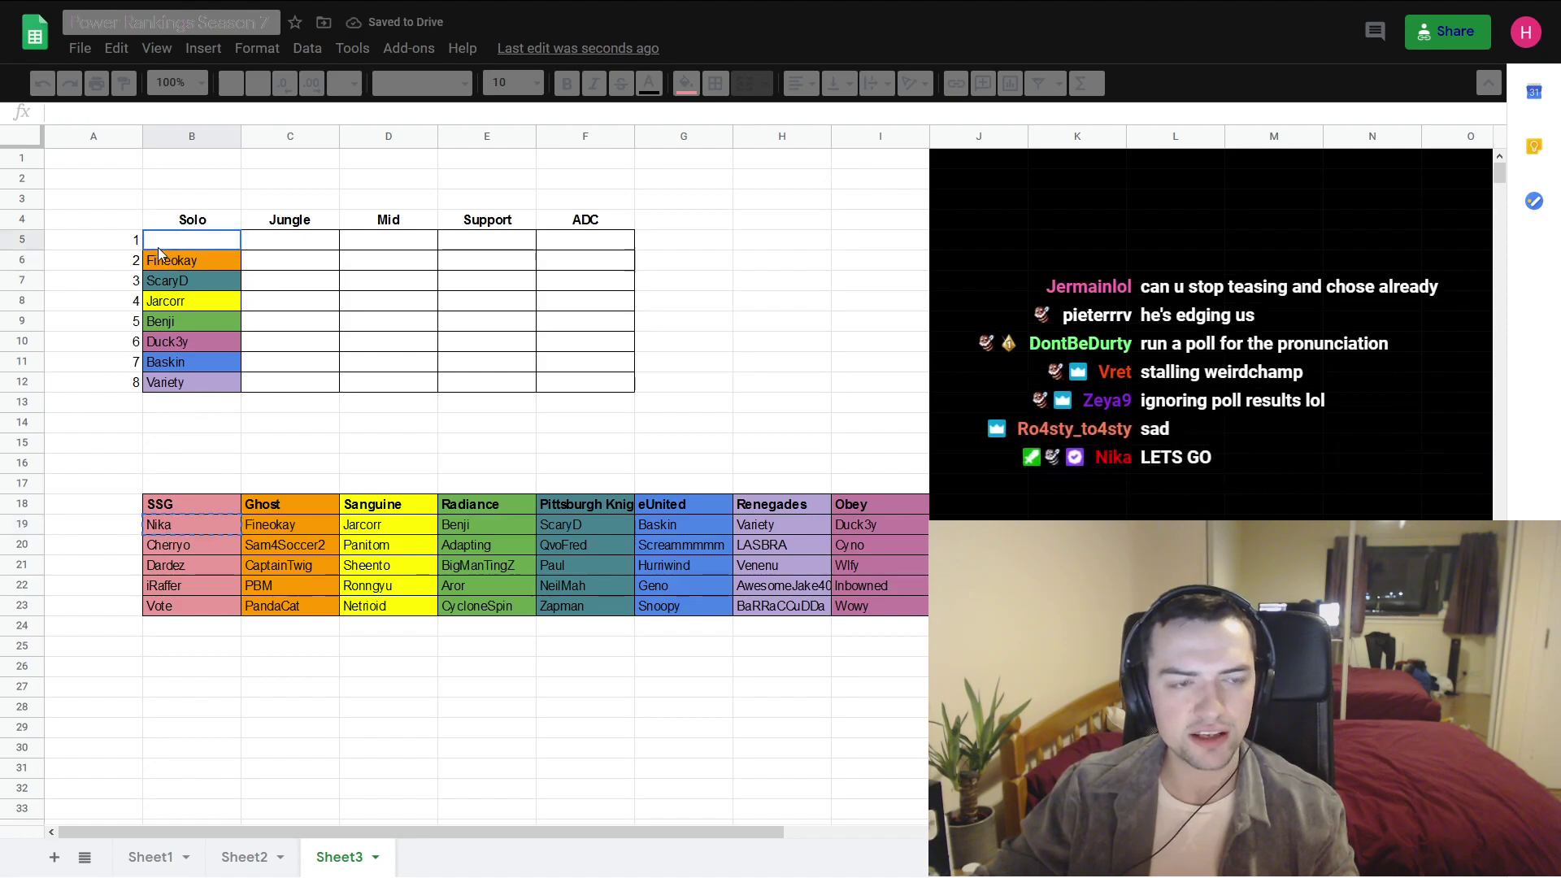
key("ctrl+v")
left_click(609, 439)
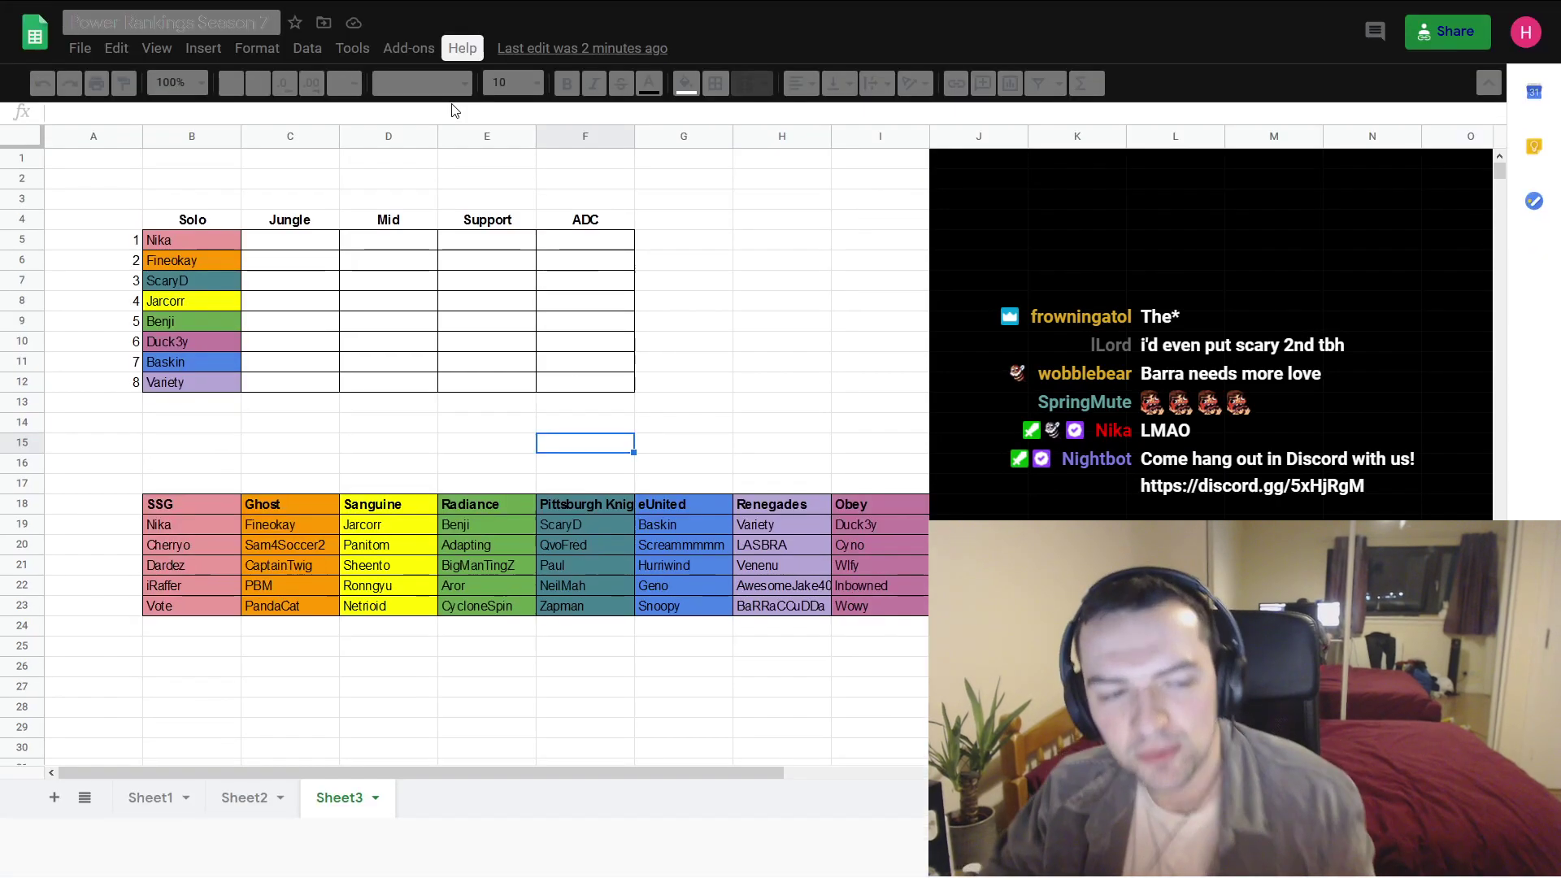
left_click(365, 439)
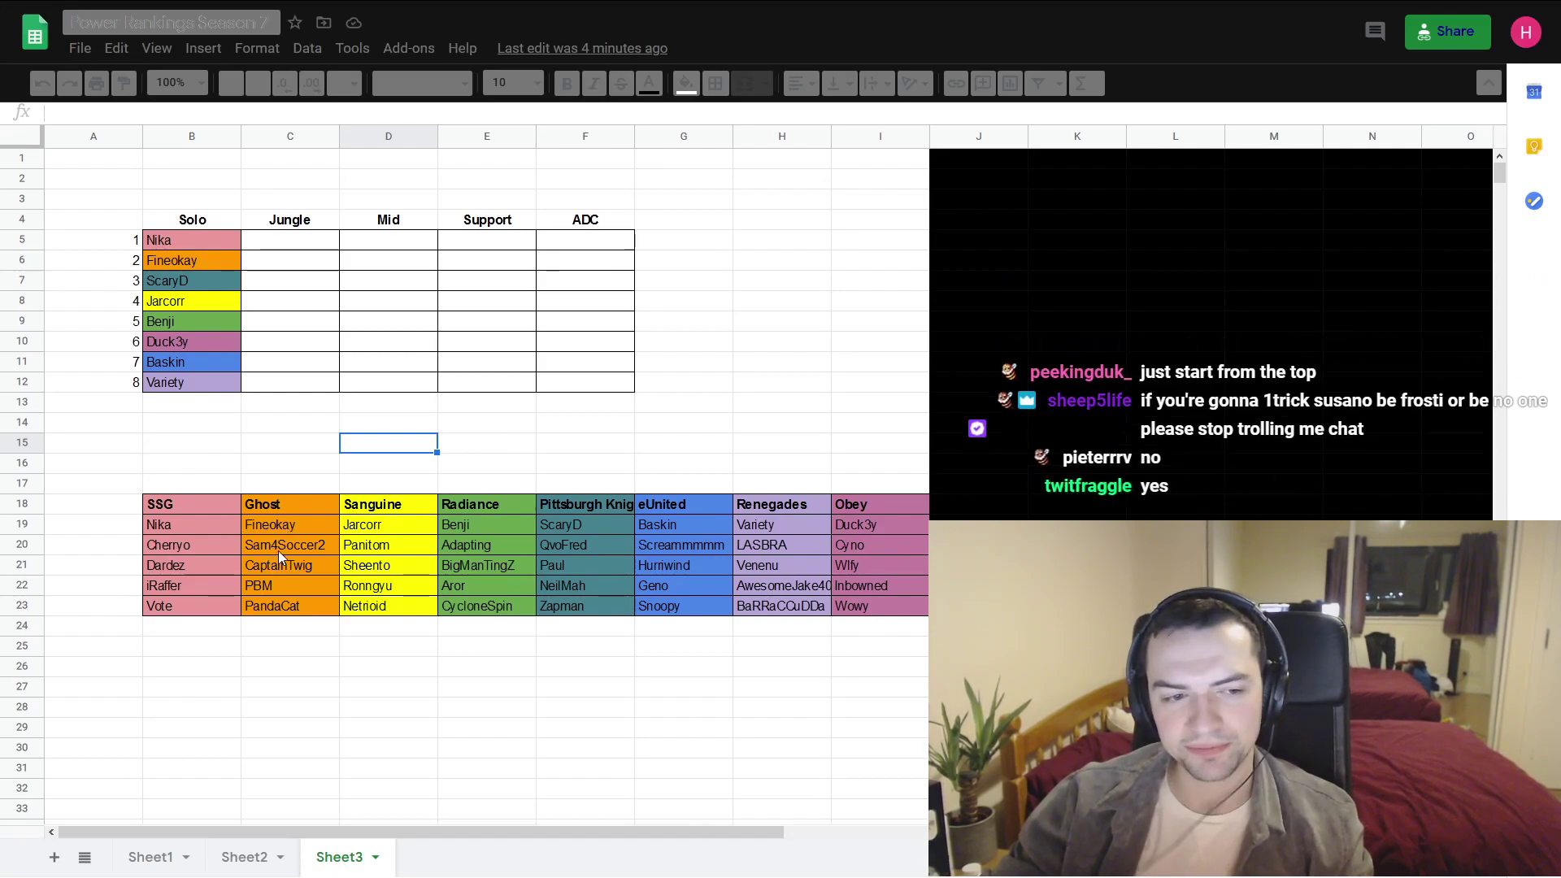
- Copy Sam4Soccer2 from the Ghost roster into rank 1 of the Jungle column
left_click(278, 549)
key("ctrl+c")
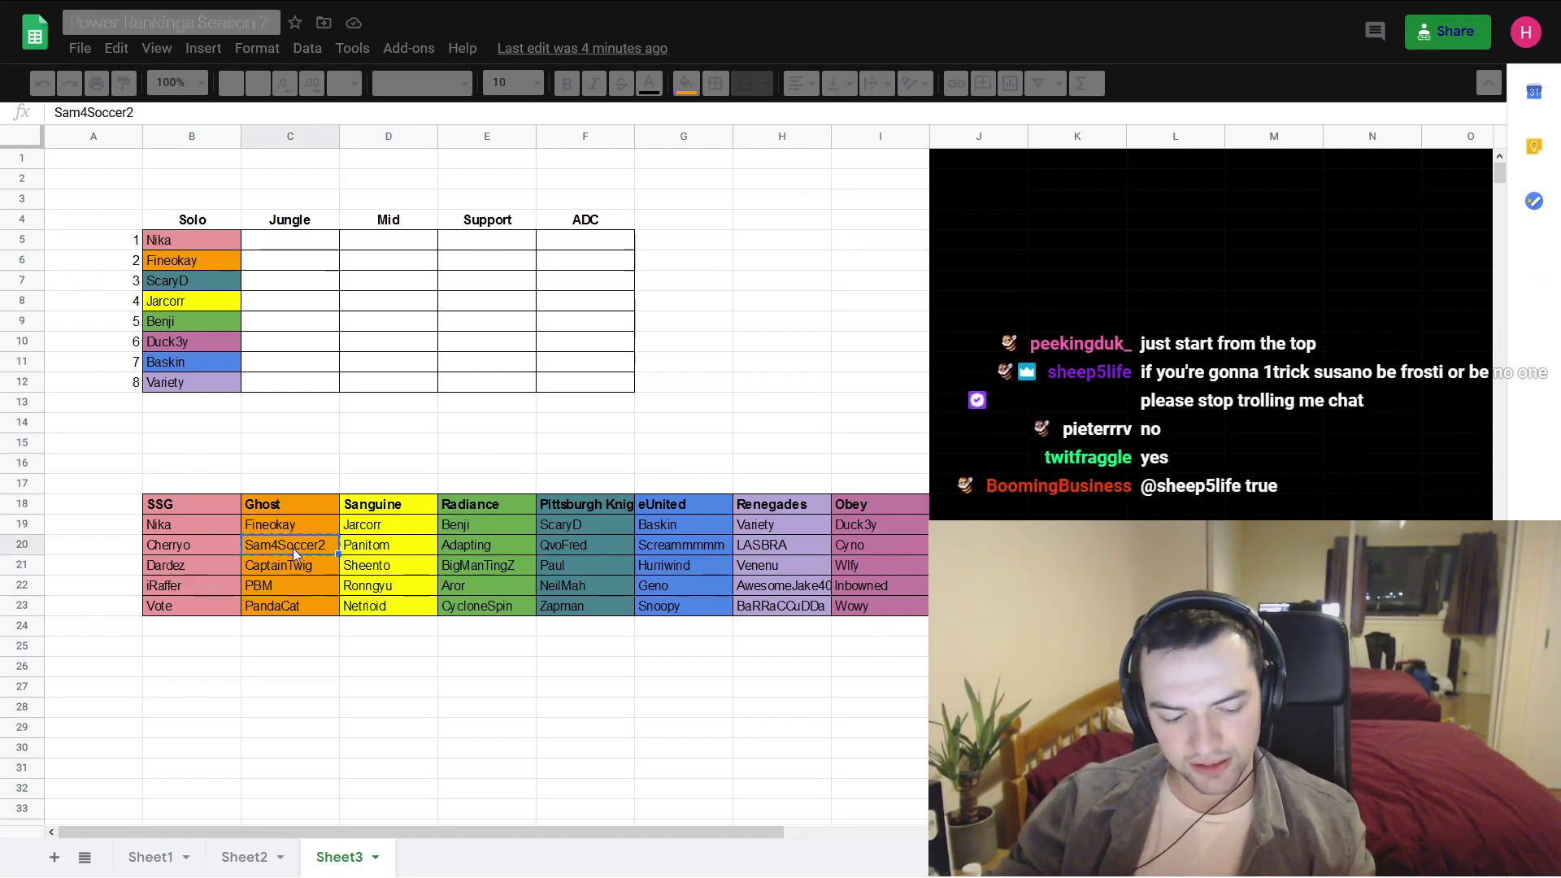
left_click(280, 240)
key("ctrl+v")
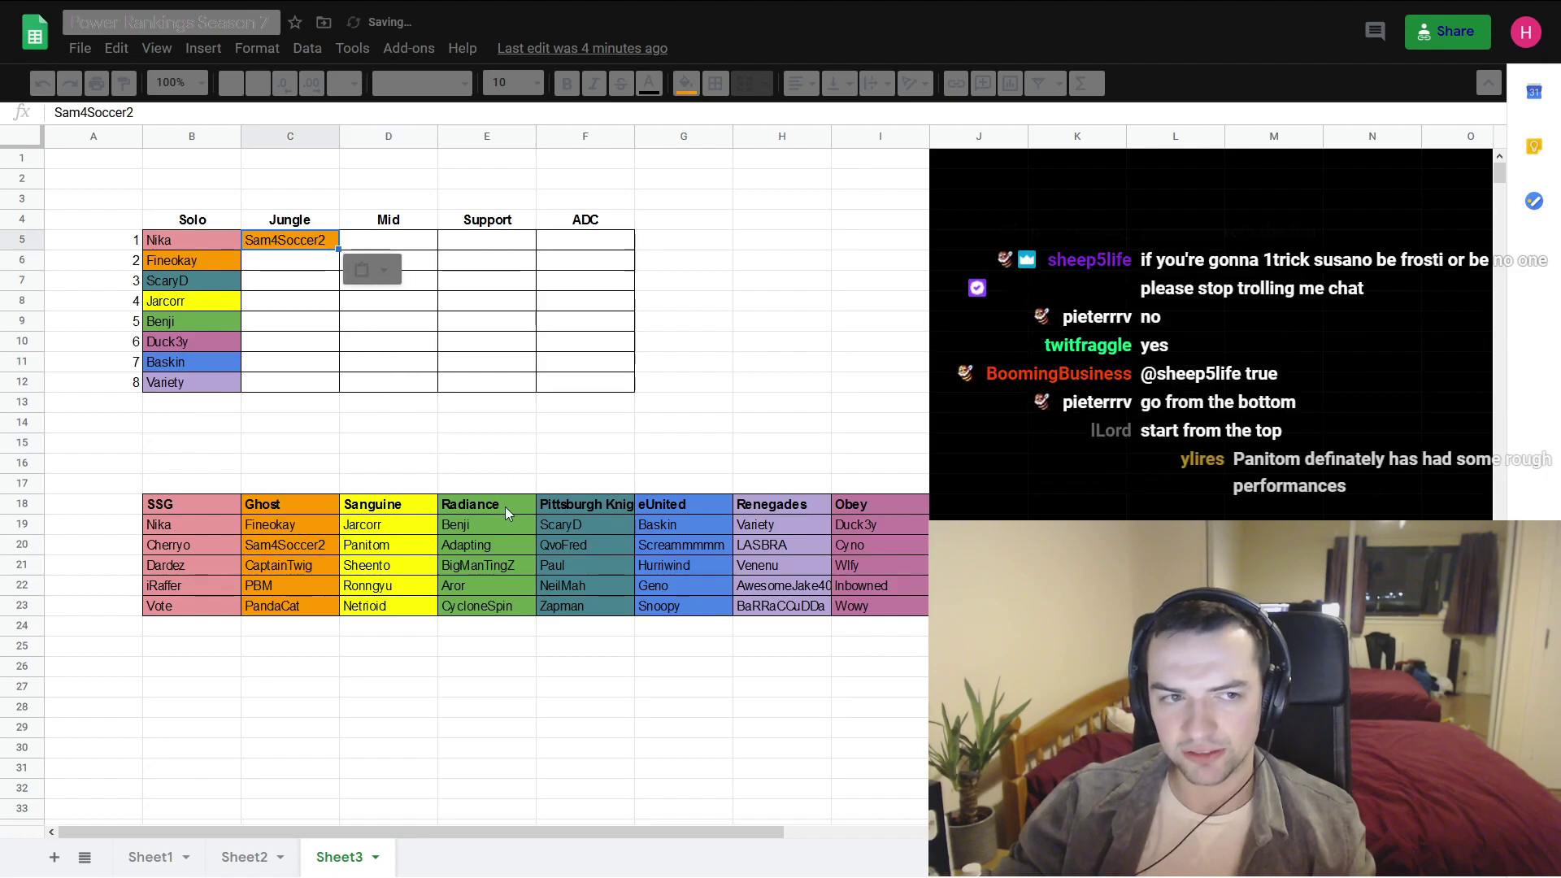
left_click_drag(486, 443, 477, 474)
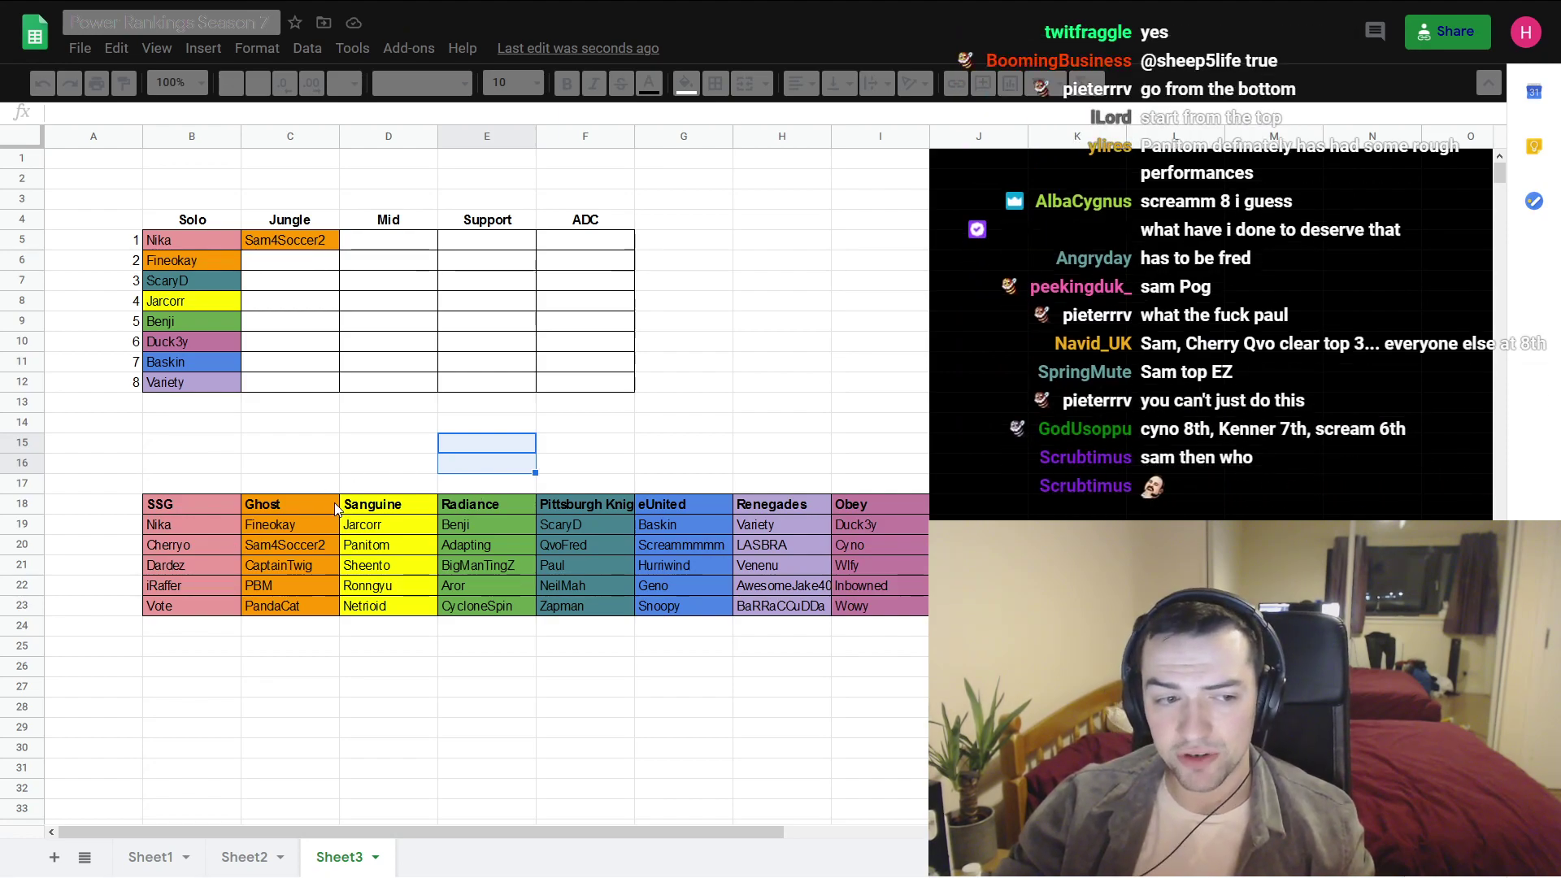
- Copy Cherryo from the SSG roster into rank 2 of the Jungle column
left_click(158, 550)
key("ctrl+c")
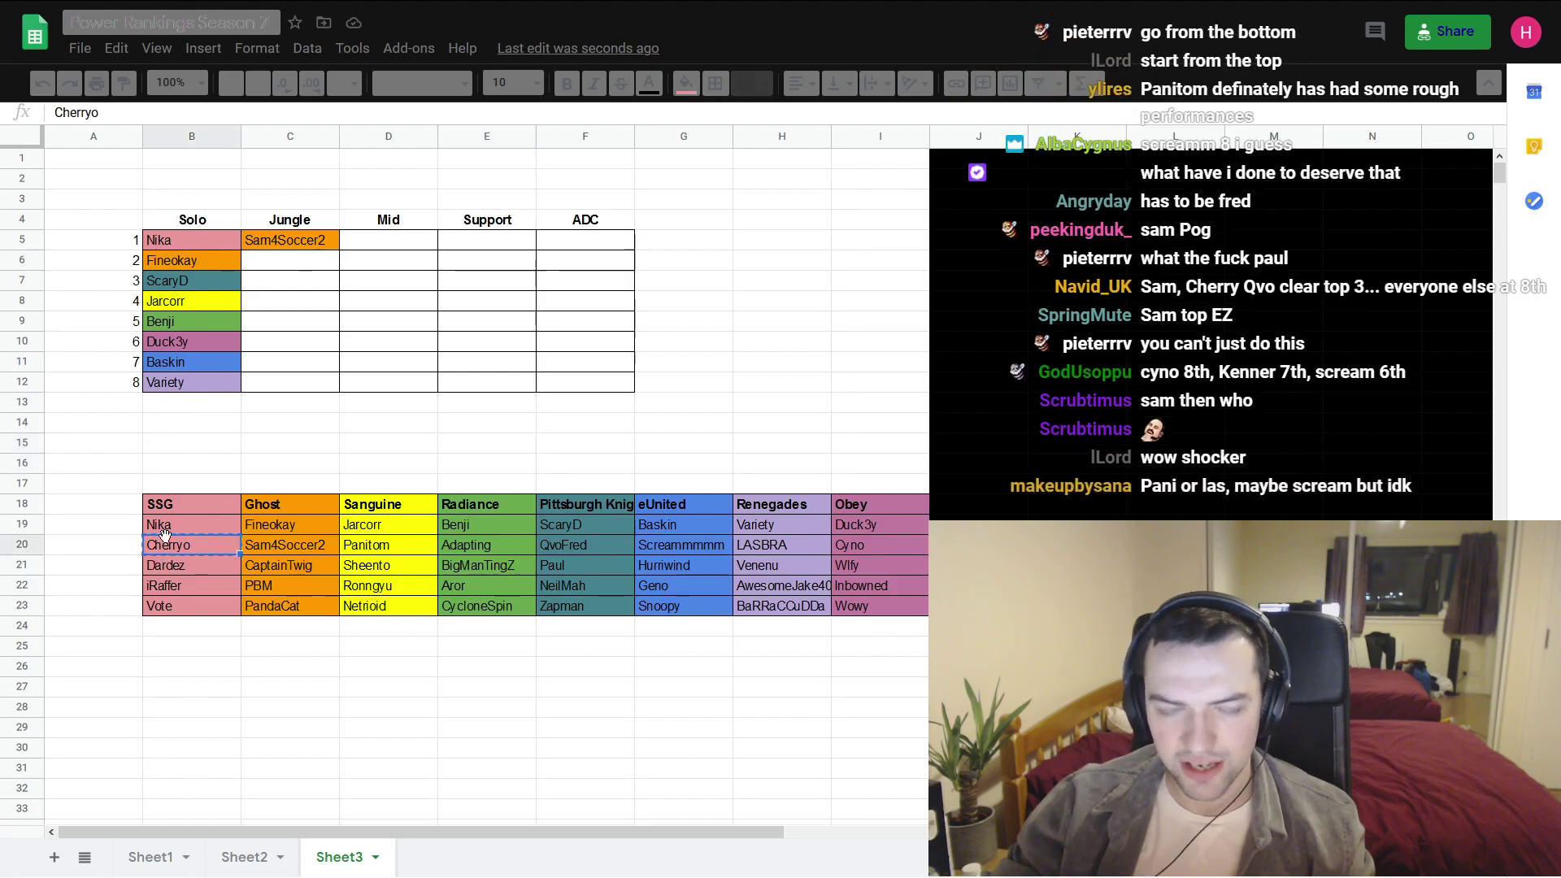
left_click(258, 261)
key("ctrl+v")
left_click(200, 244)
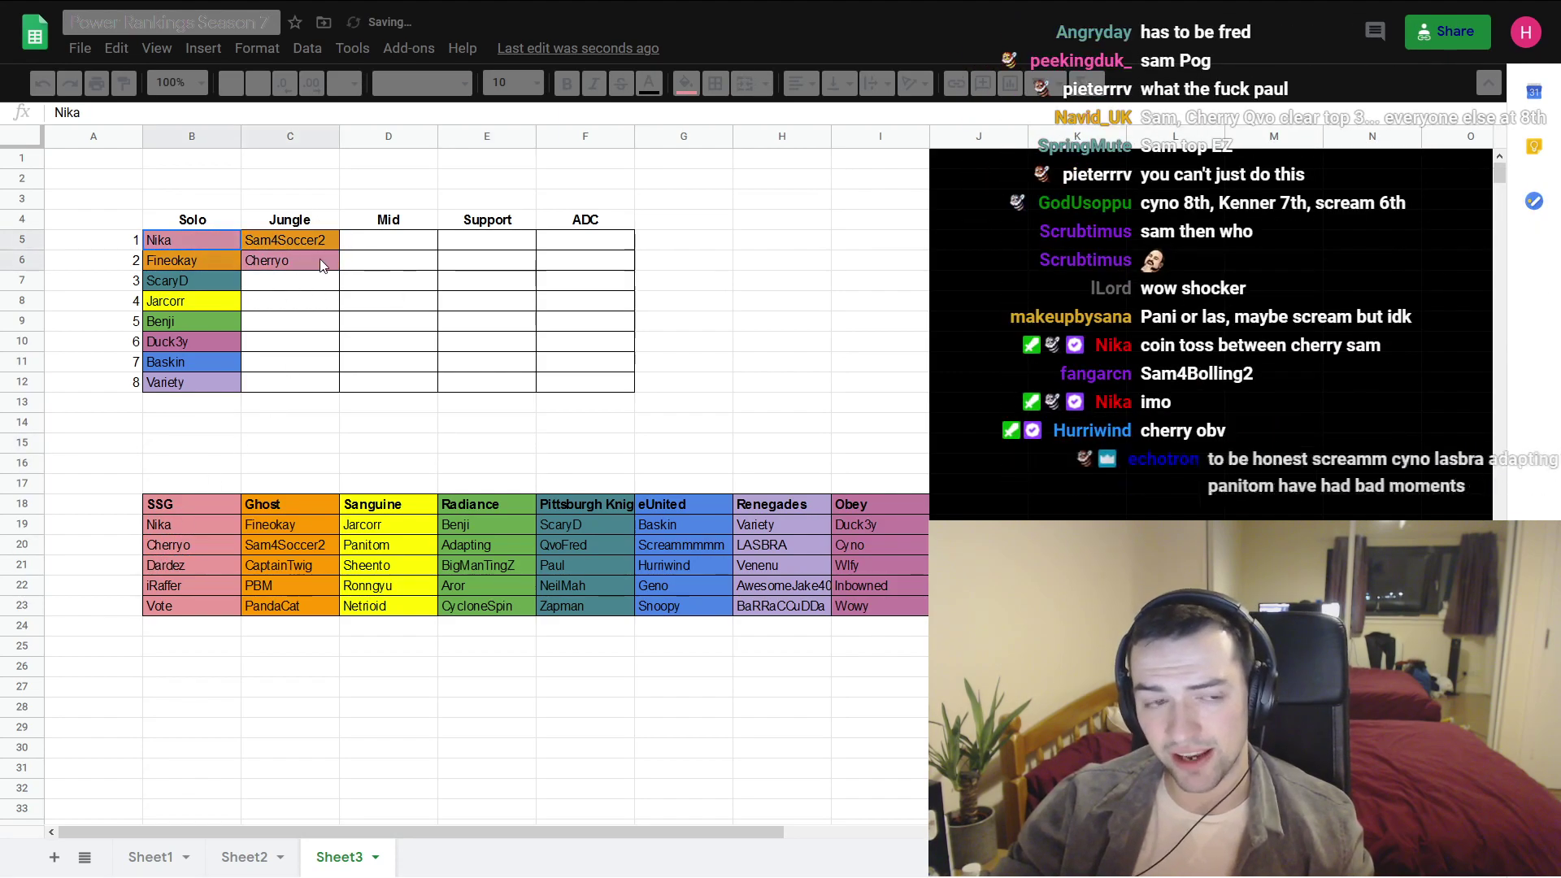
left_click(249, 267)
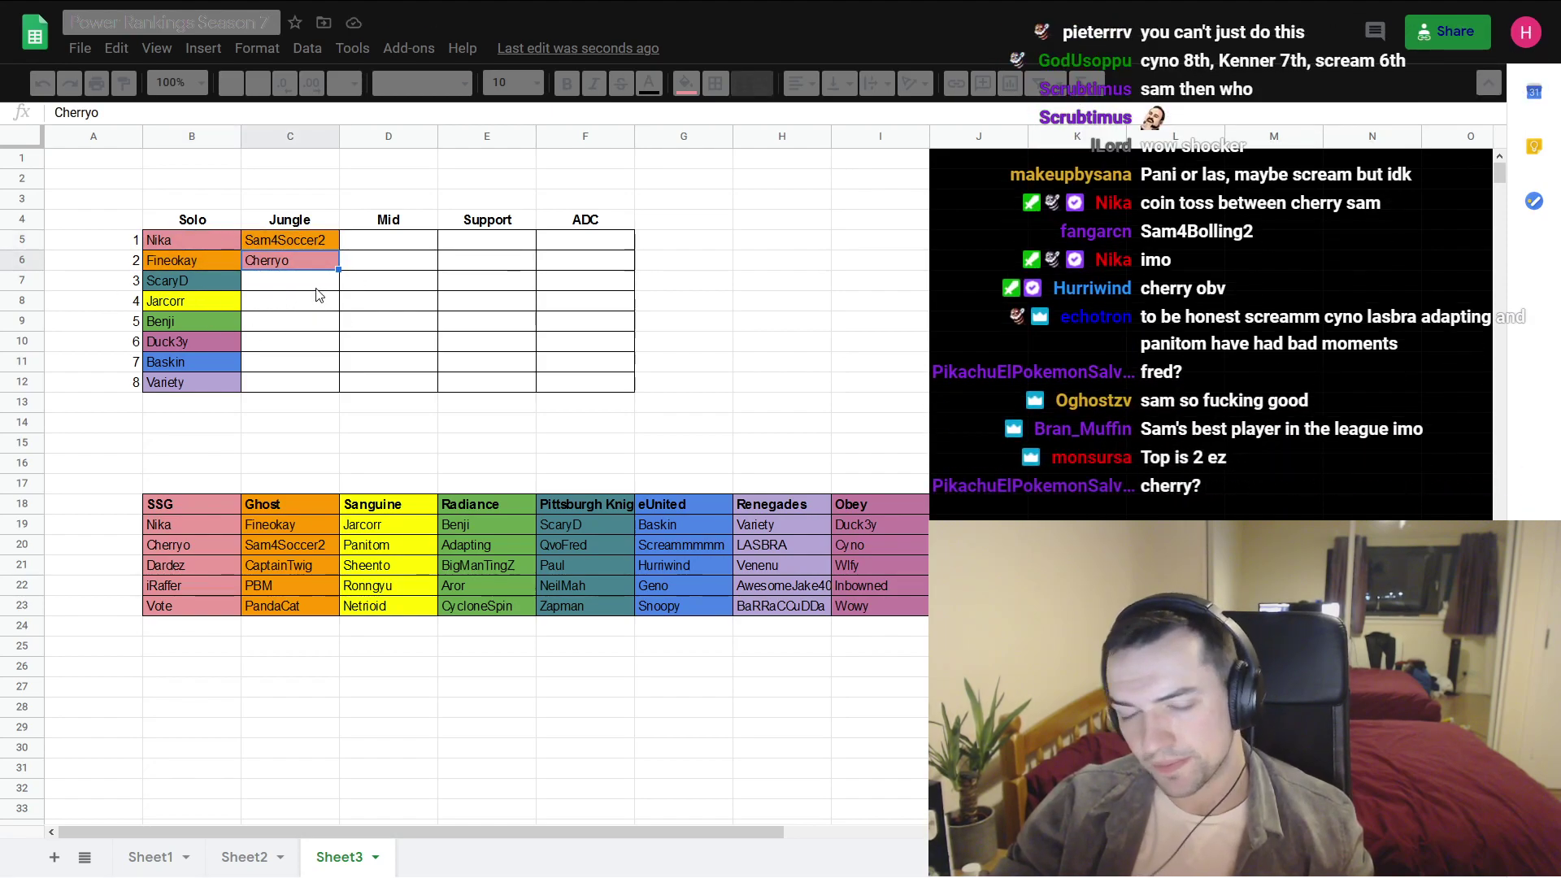
left_click(187, 248)
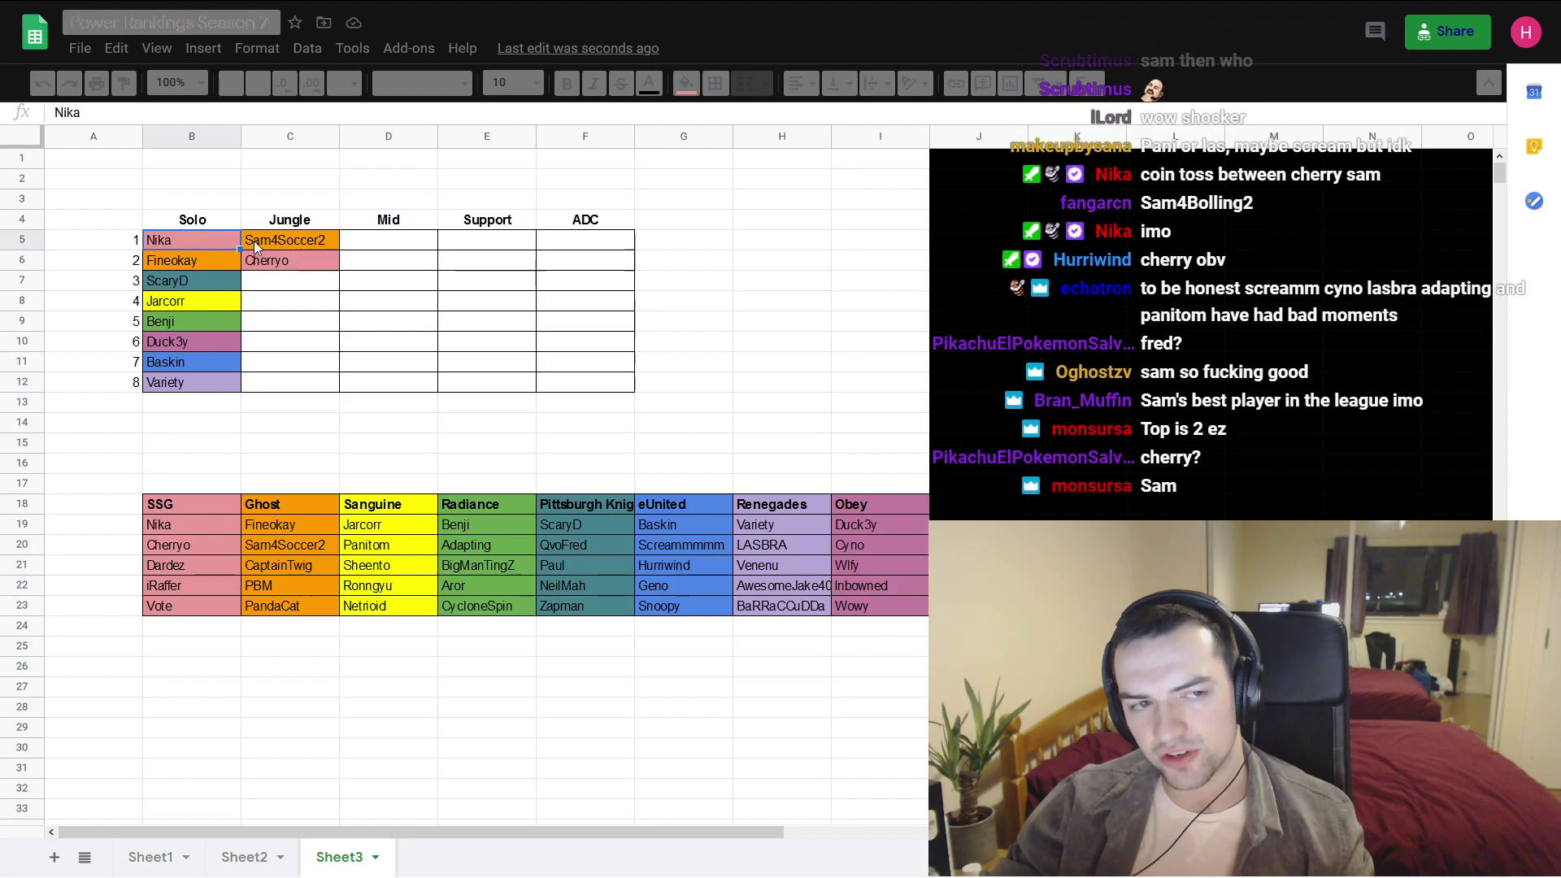
left_click_drag(251, 240, 282, 260)
left_click_drag(175, 236, 182, 253)
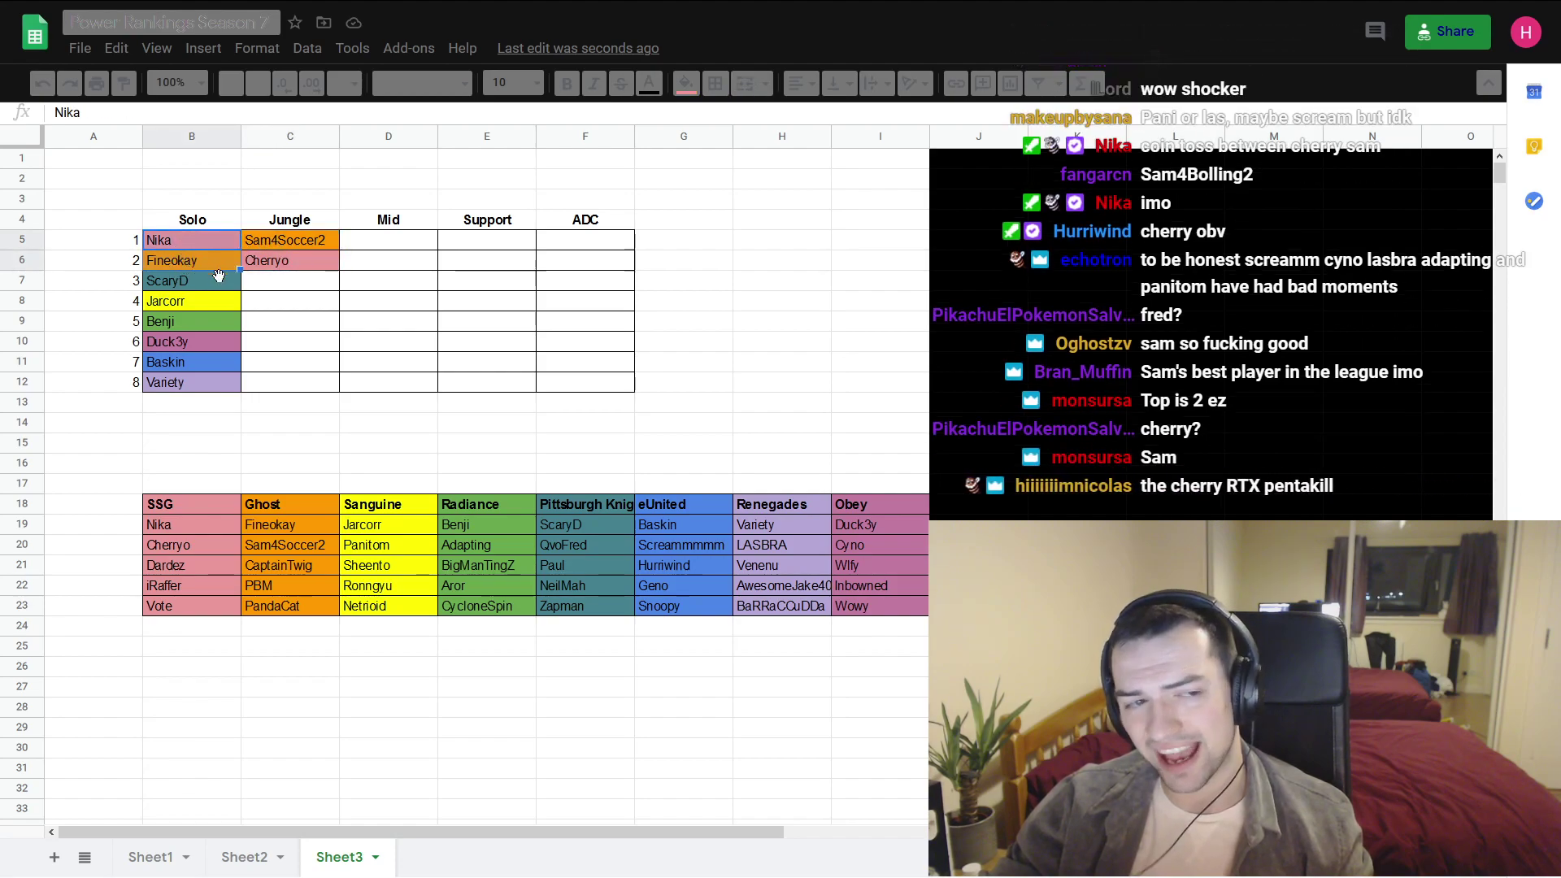
left_click(182, 287)
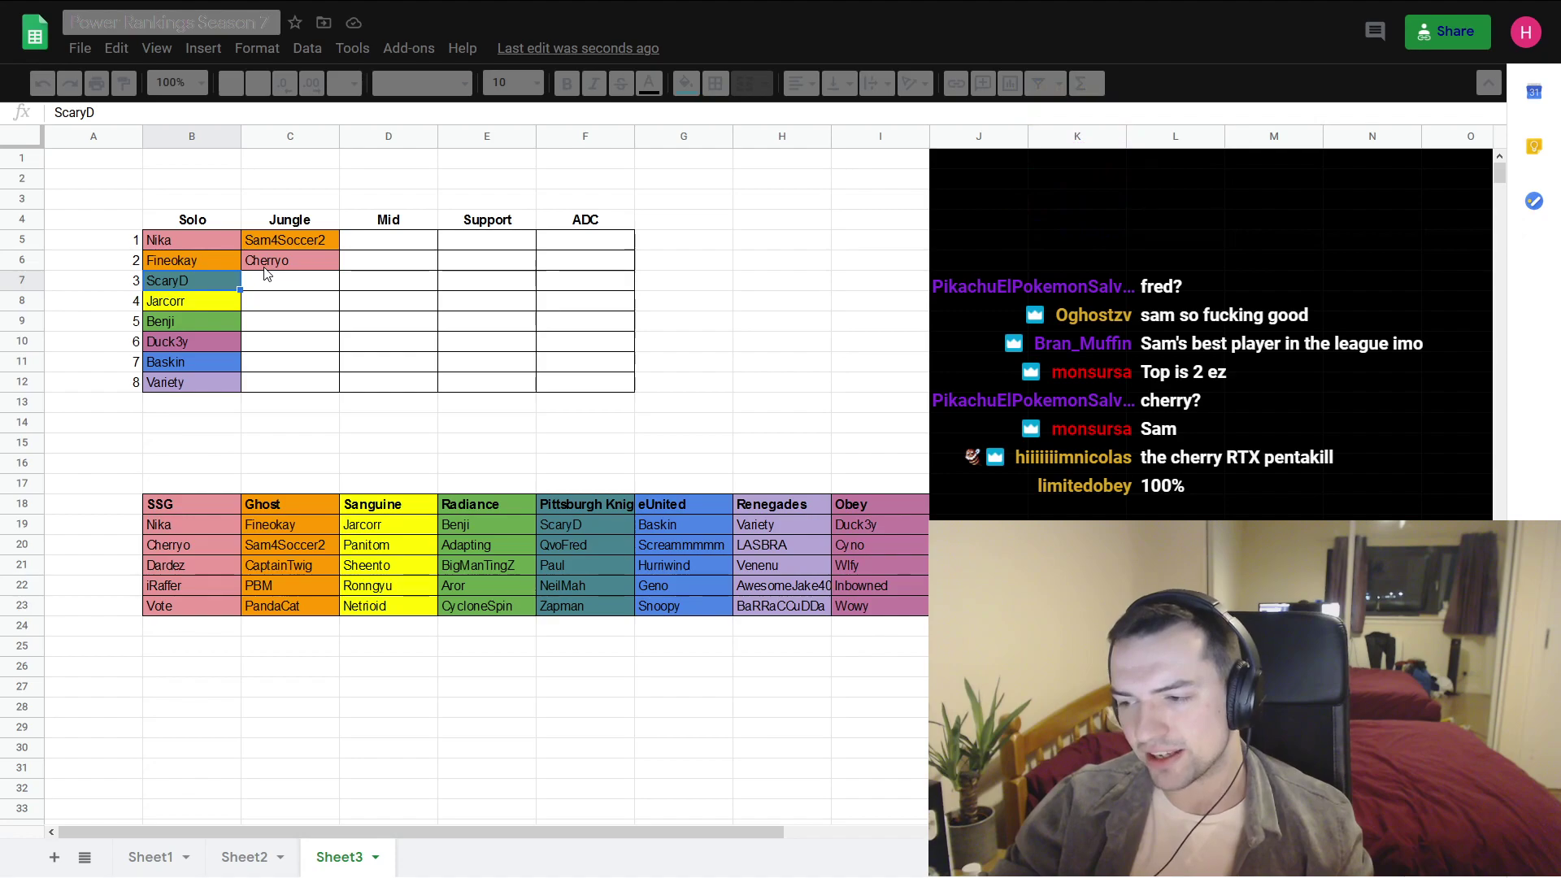
left_click_drag(285, 239, 279, 286)
left_click(303, 303)
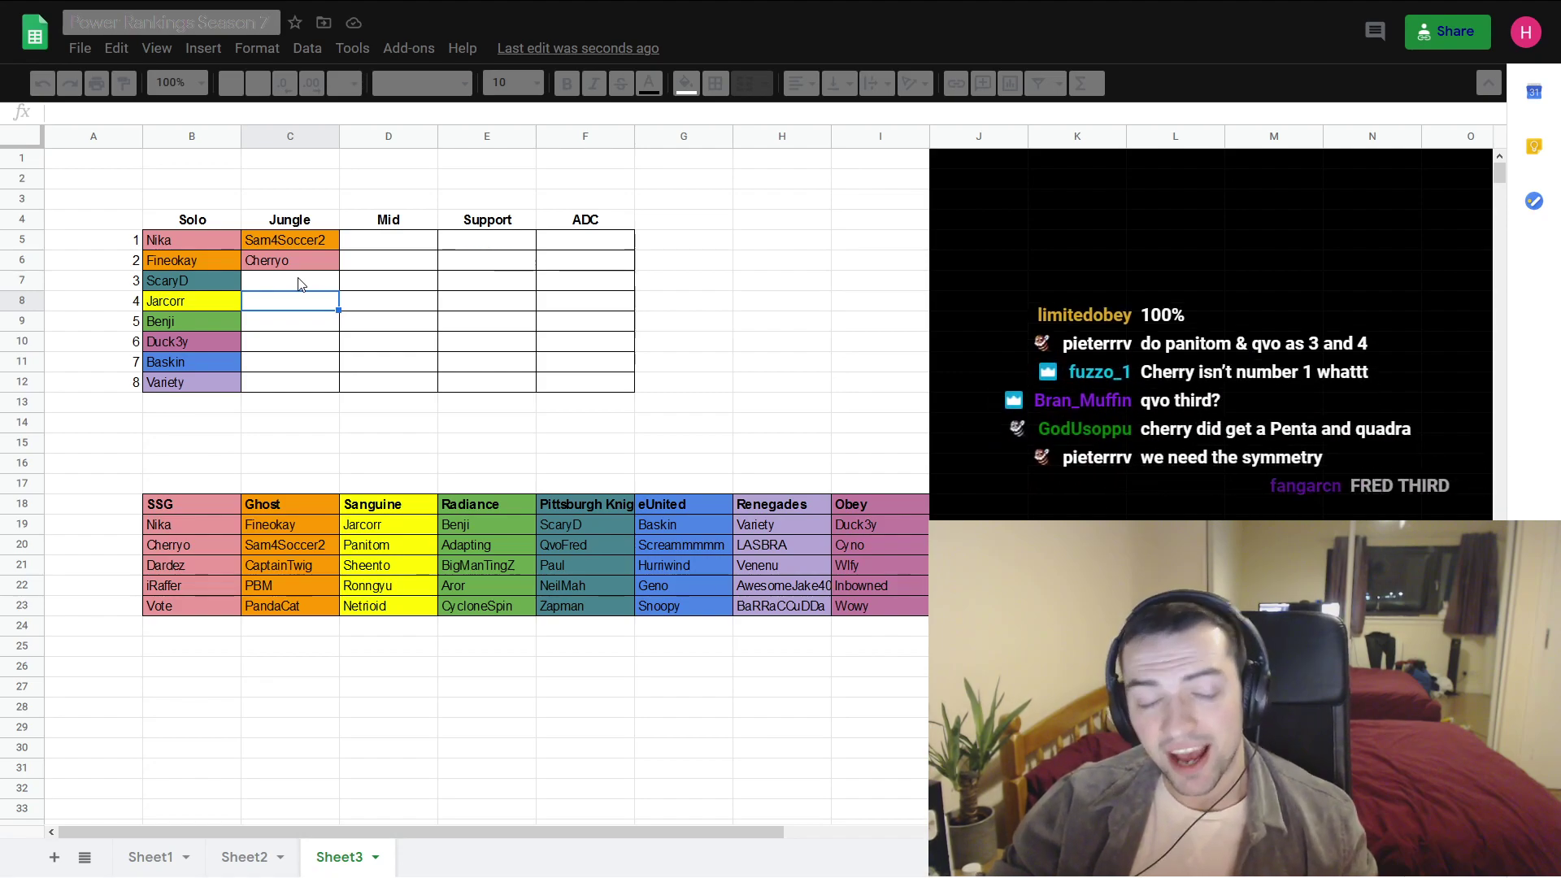
left_click(281, 243)
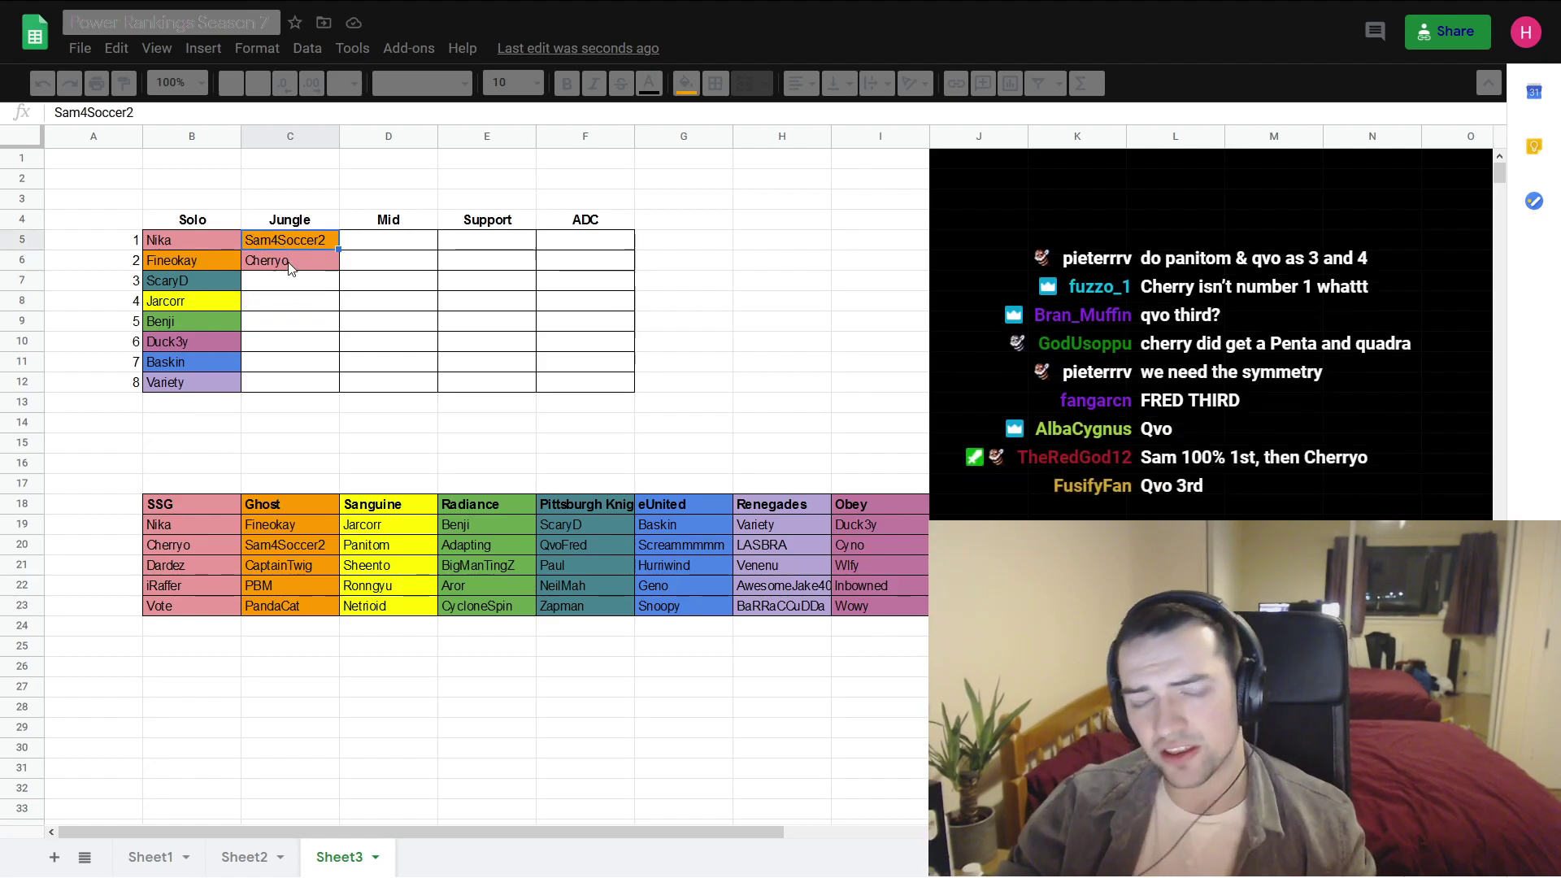
left_click(306, 261)
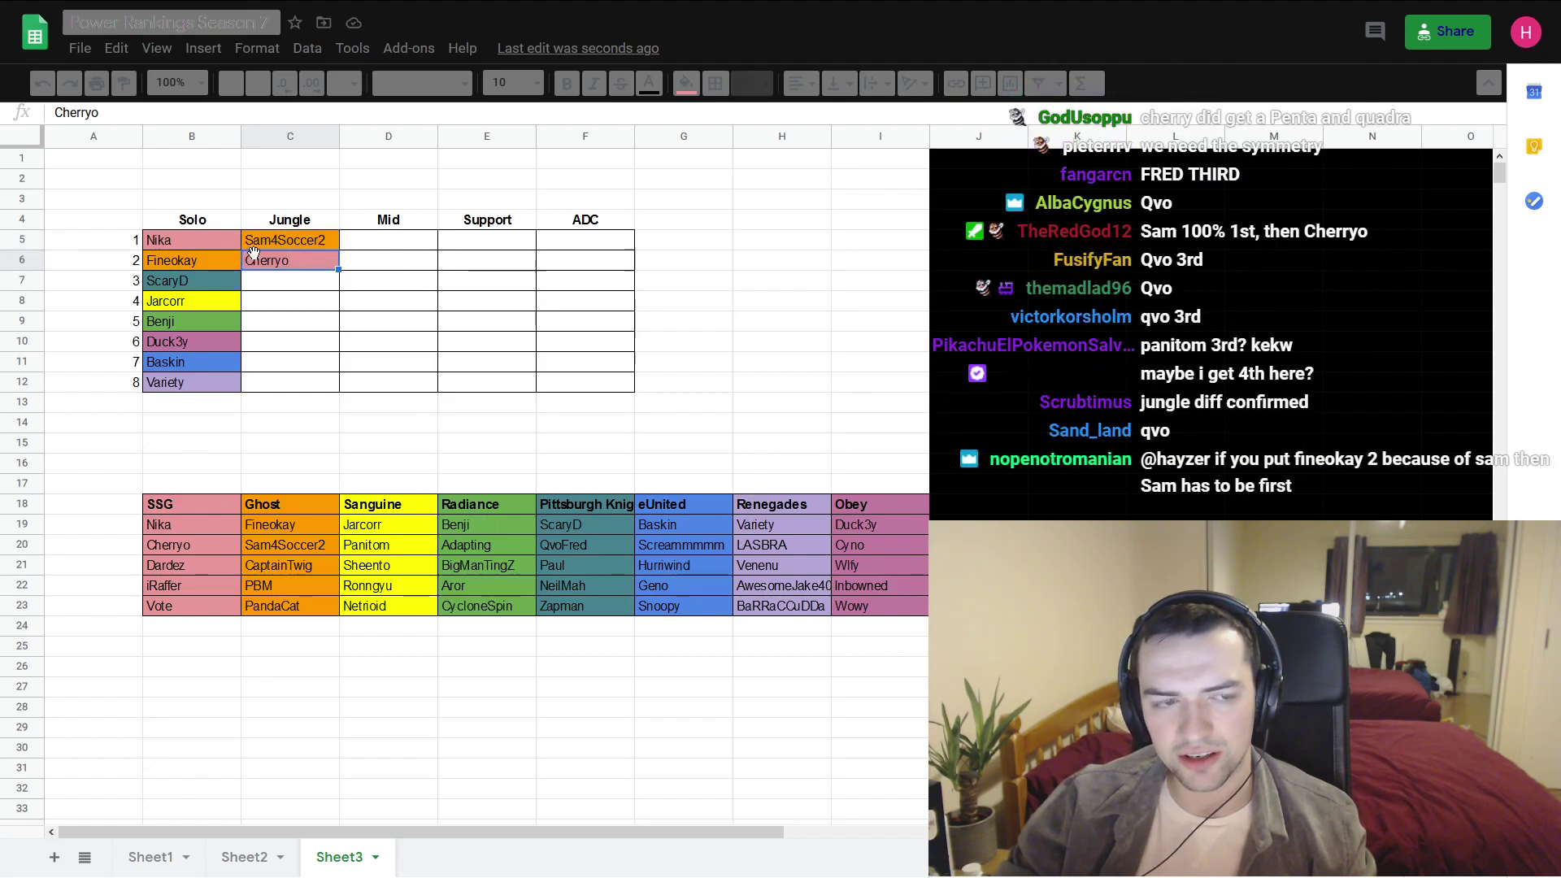
left_click(291, 300)
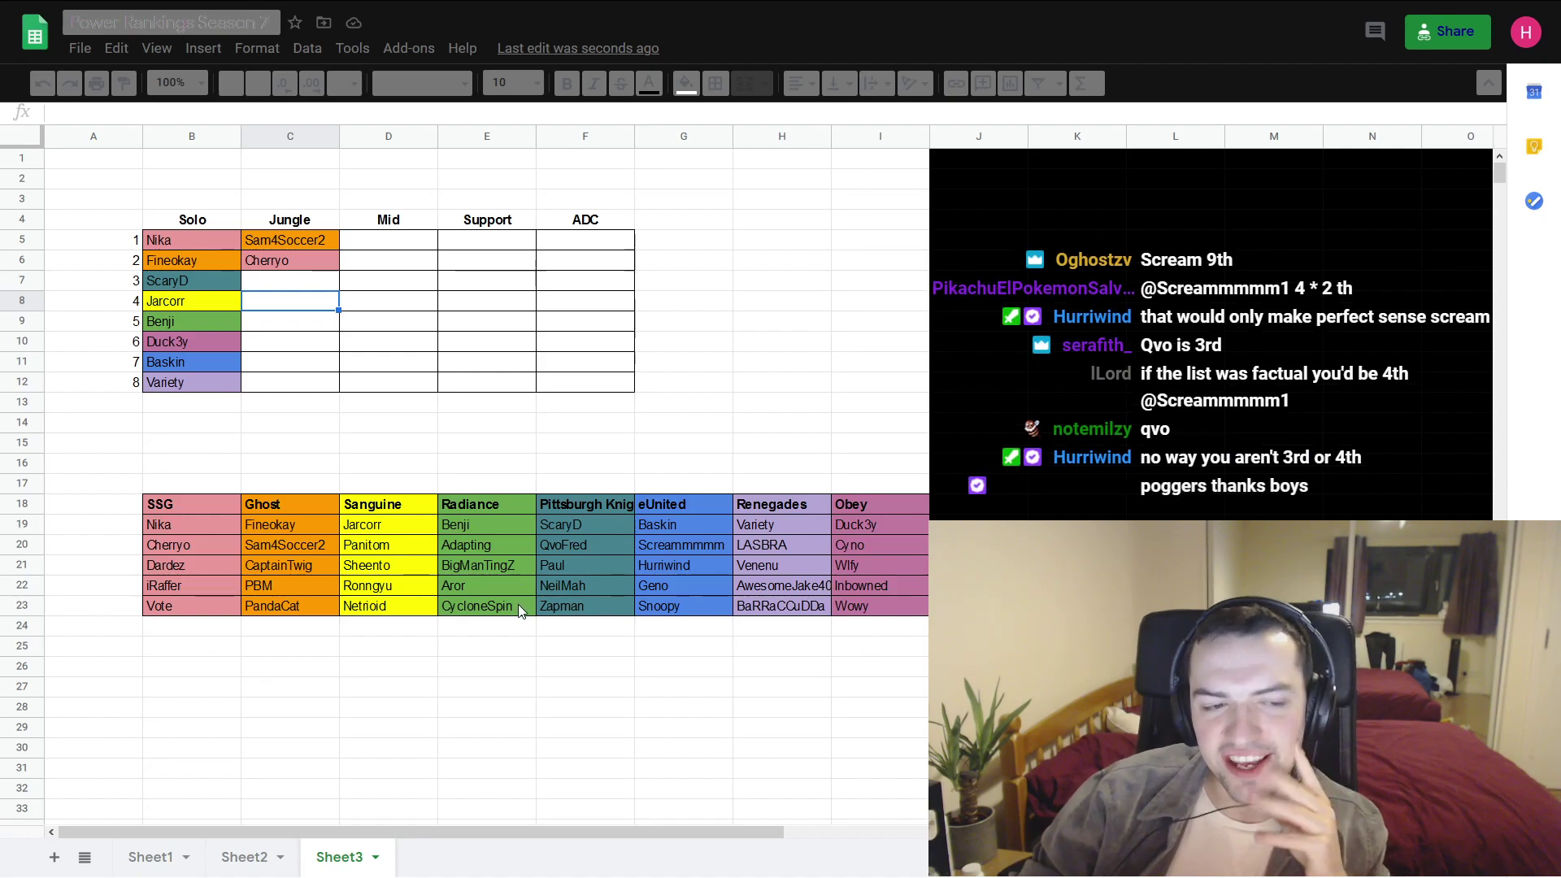
- Review the remaining junglers in the roster table, from Panitom and Adapting across to Cyno, as candidates for rank 3
left_click(390, 551)
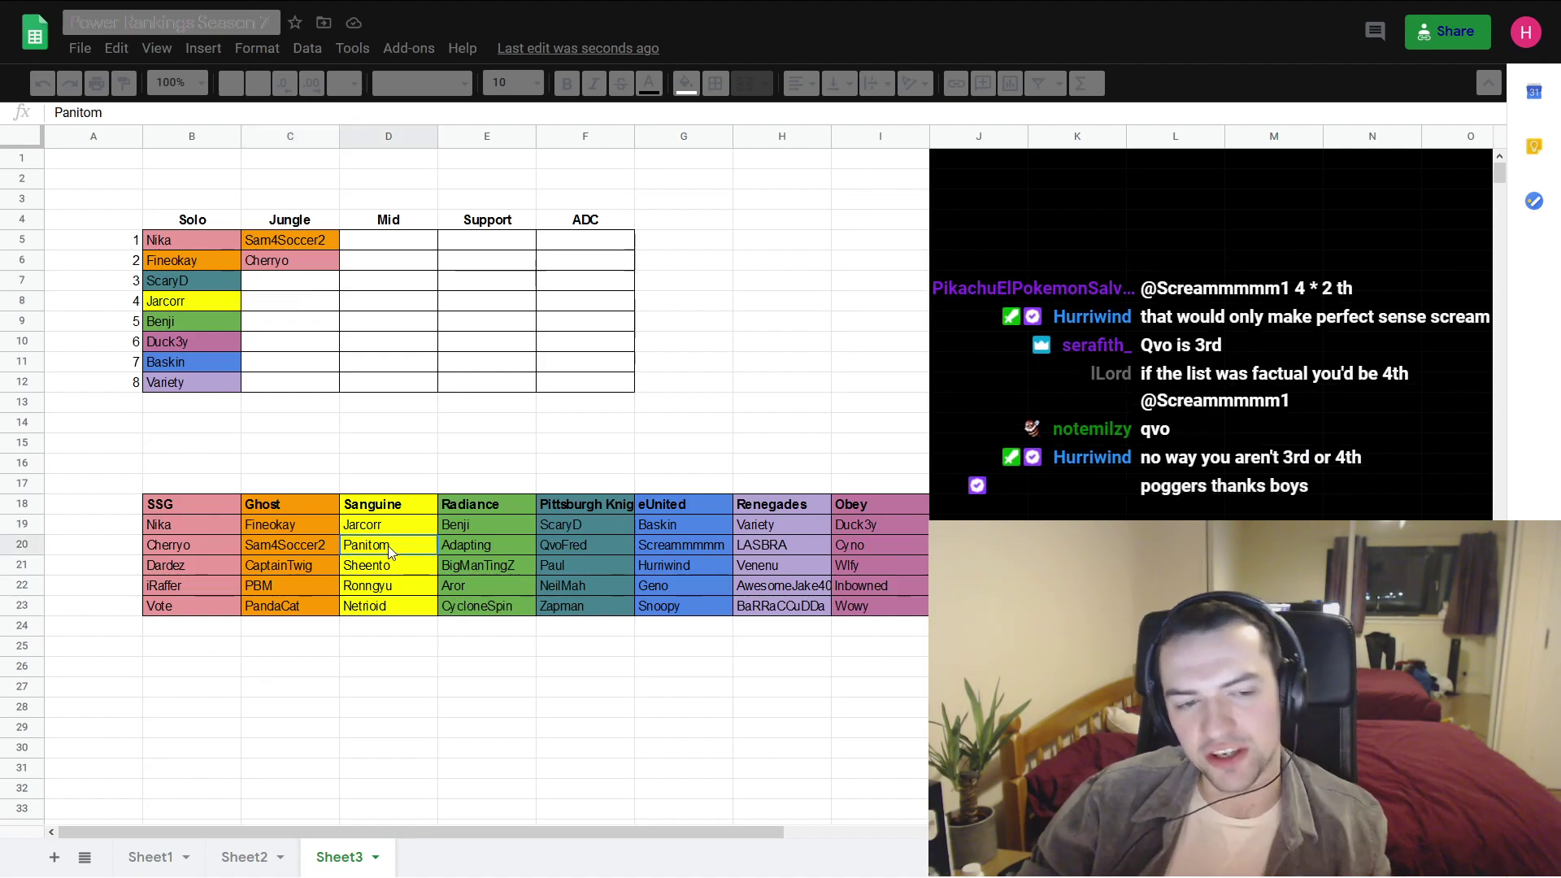
left_click(453, 551)
left_click(628, 549)
left_click(683, 548)
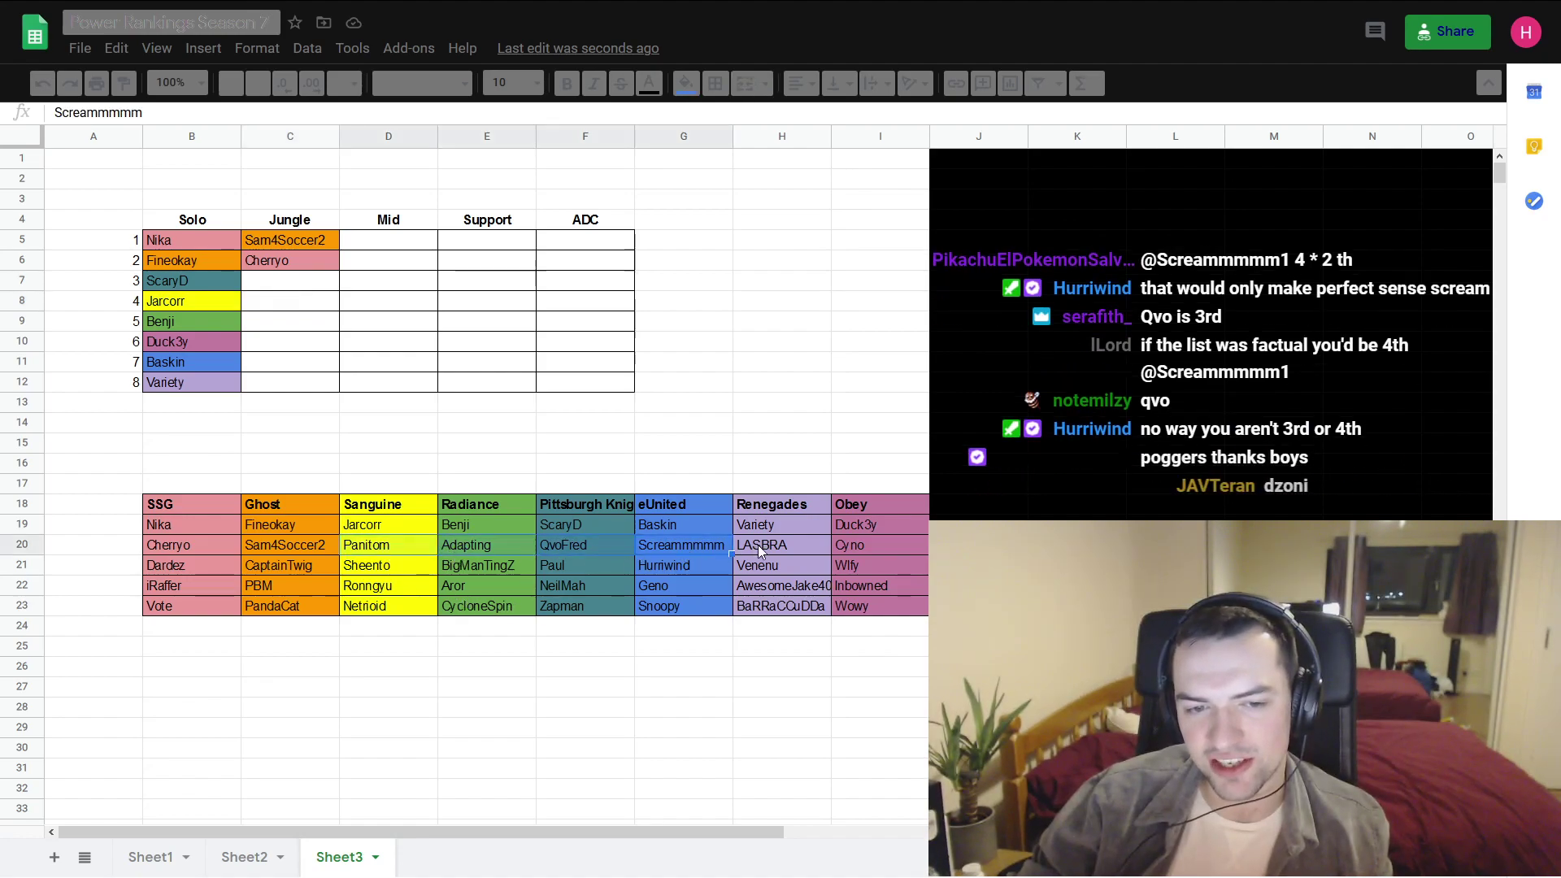
left_click(756, 544)
left_click(859, 543)
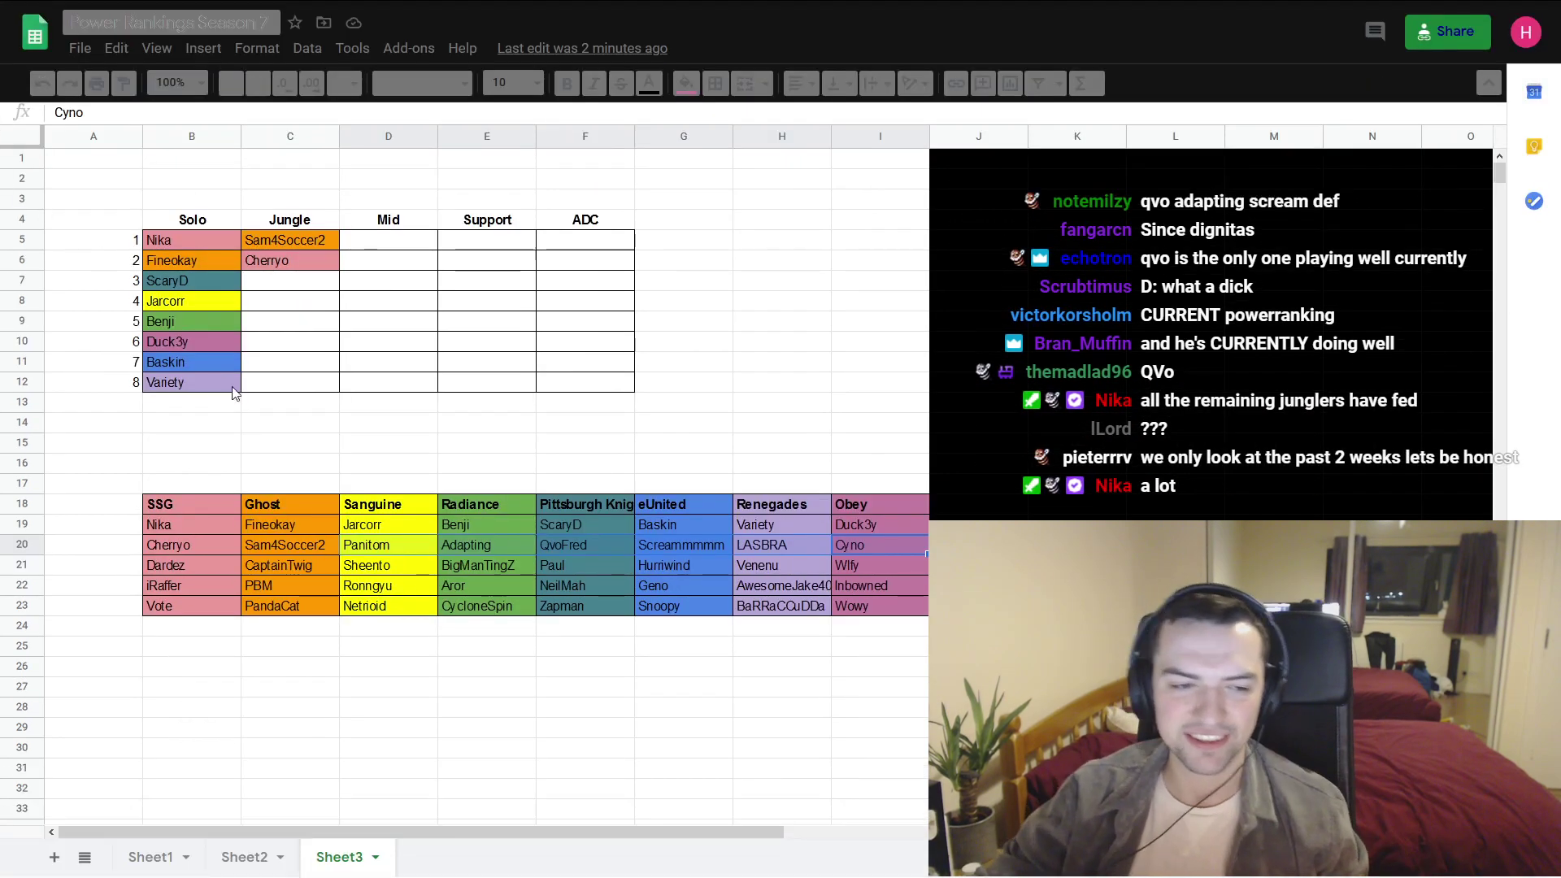
left_click(409, 453)
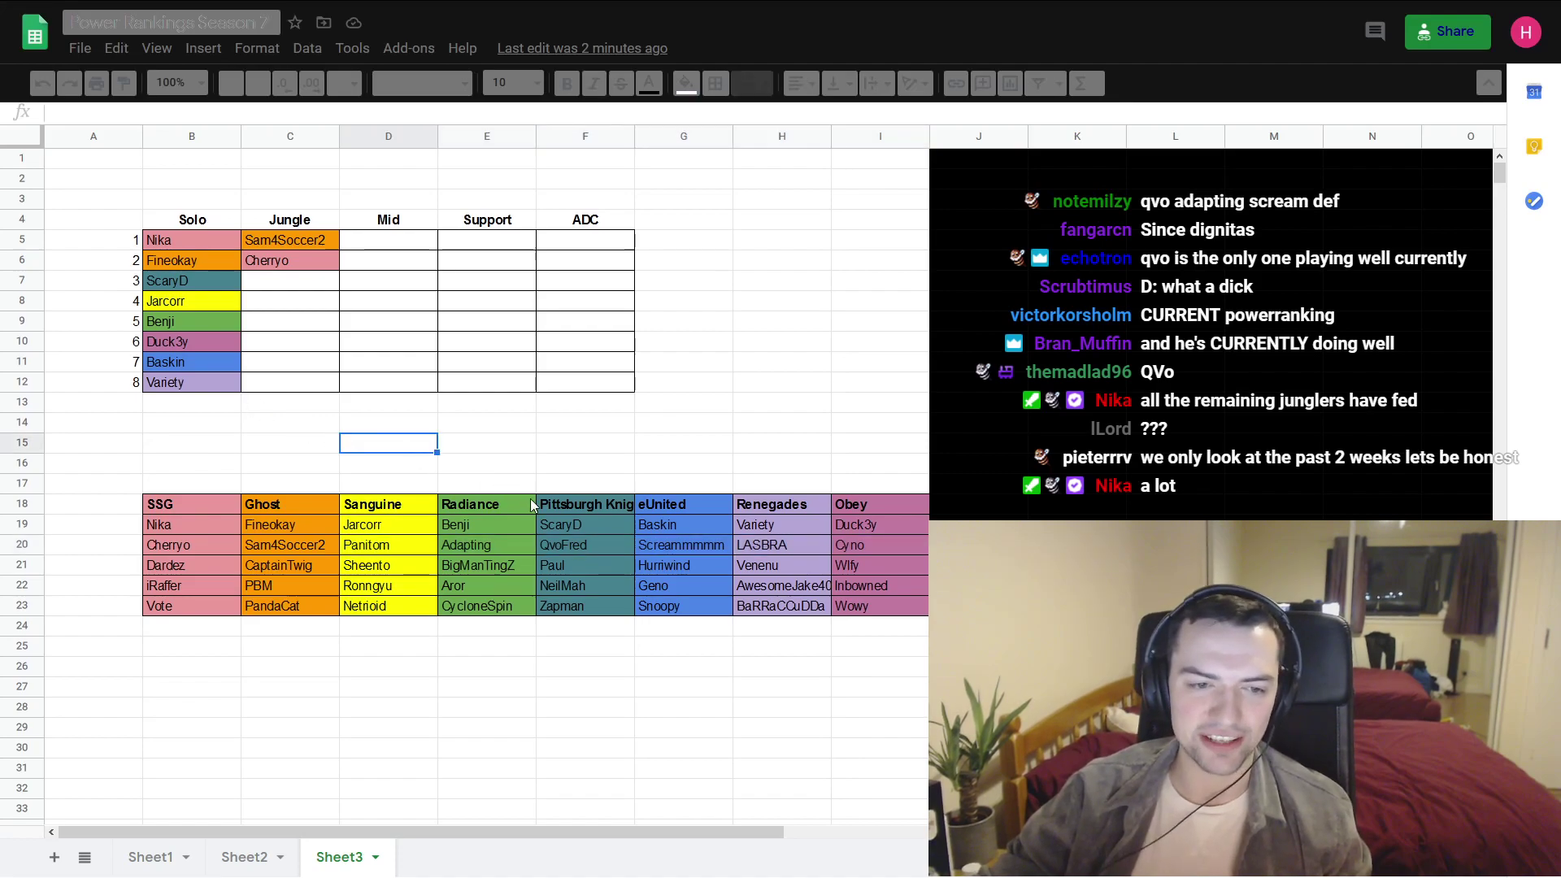
- Copy QvoFred from the Pittsburgh Knights roster into rank 3 of the Jungle column
left_click(590, 543)
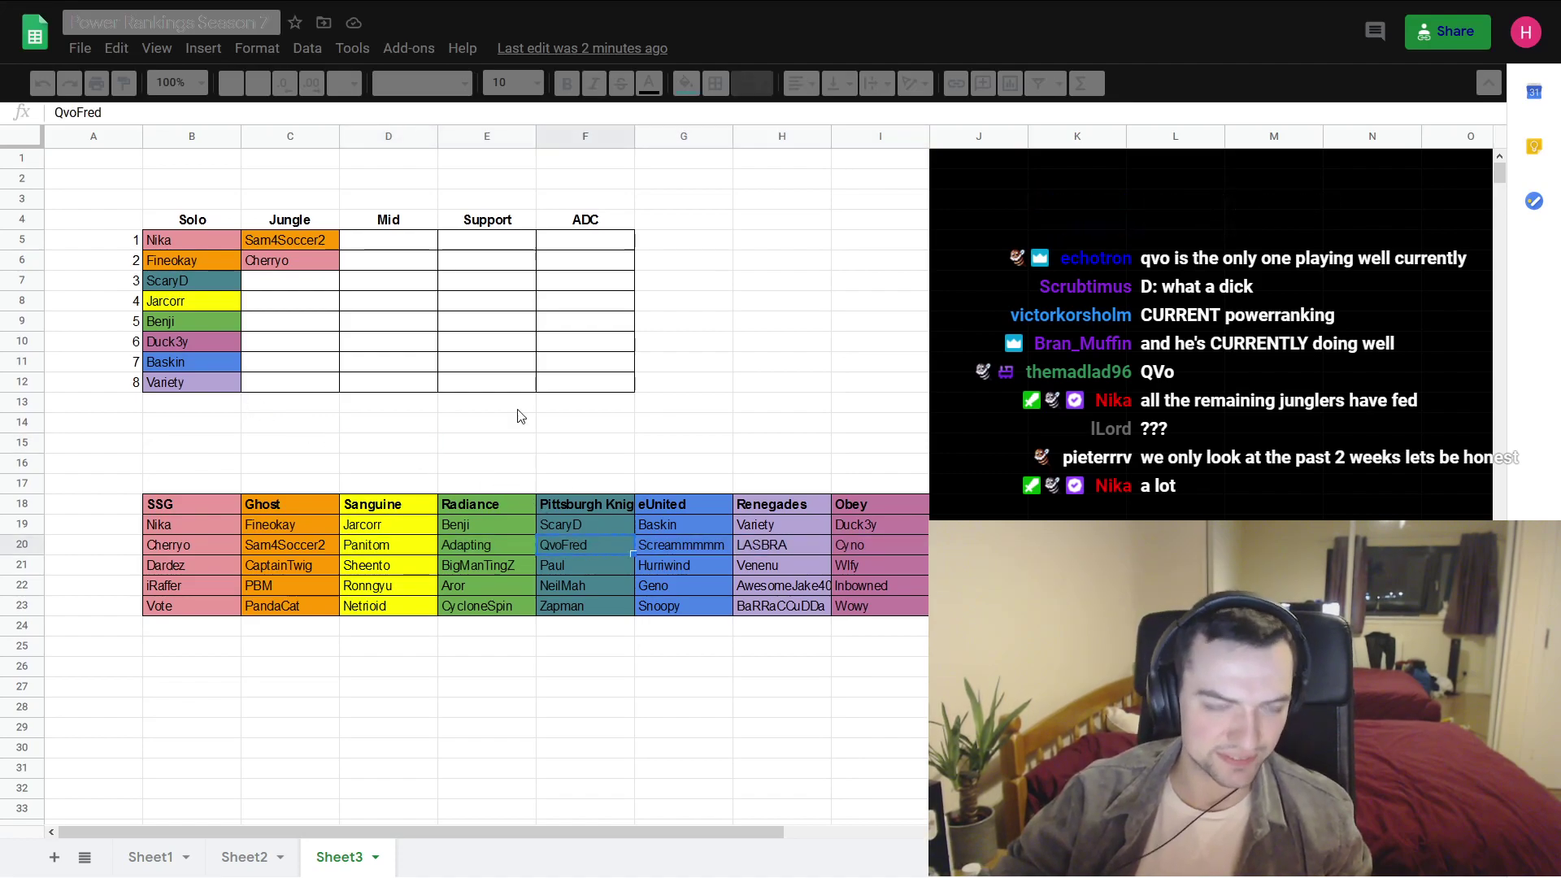
key("ctrl+c")
left_click(305, 295)
key("Up")
key("ctrl+v")
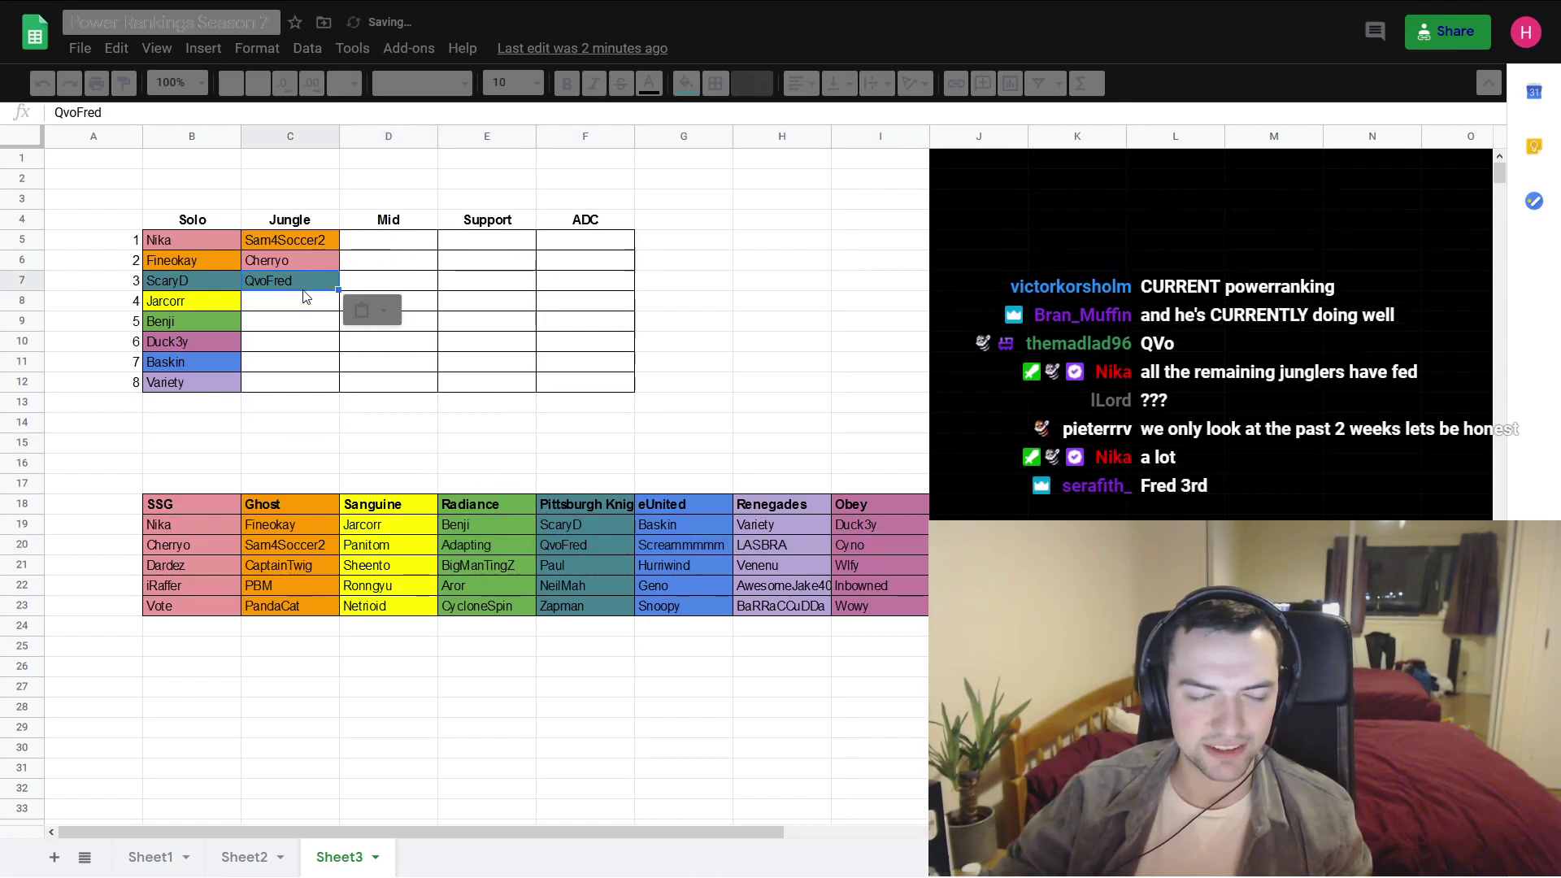
left_click(651, 325)
left_click_drag(290, 285, 297, 370)
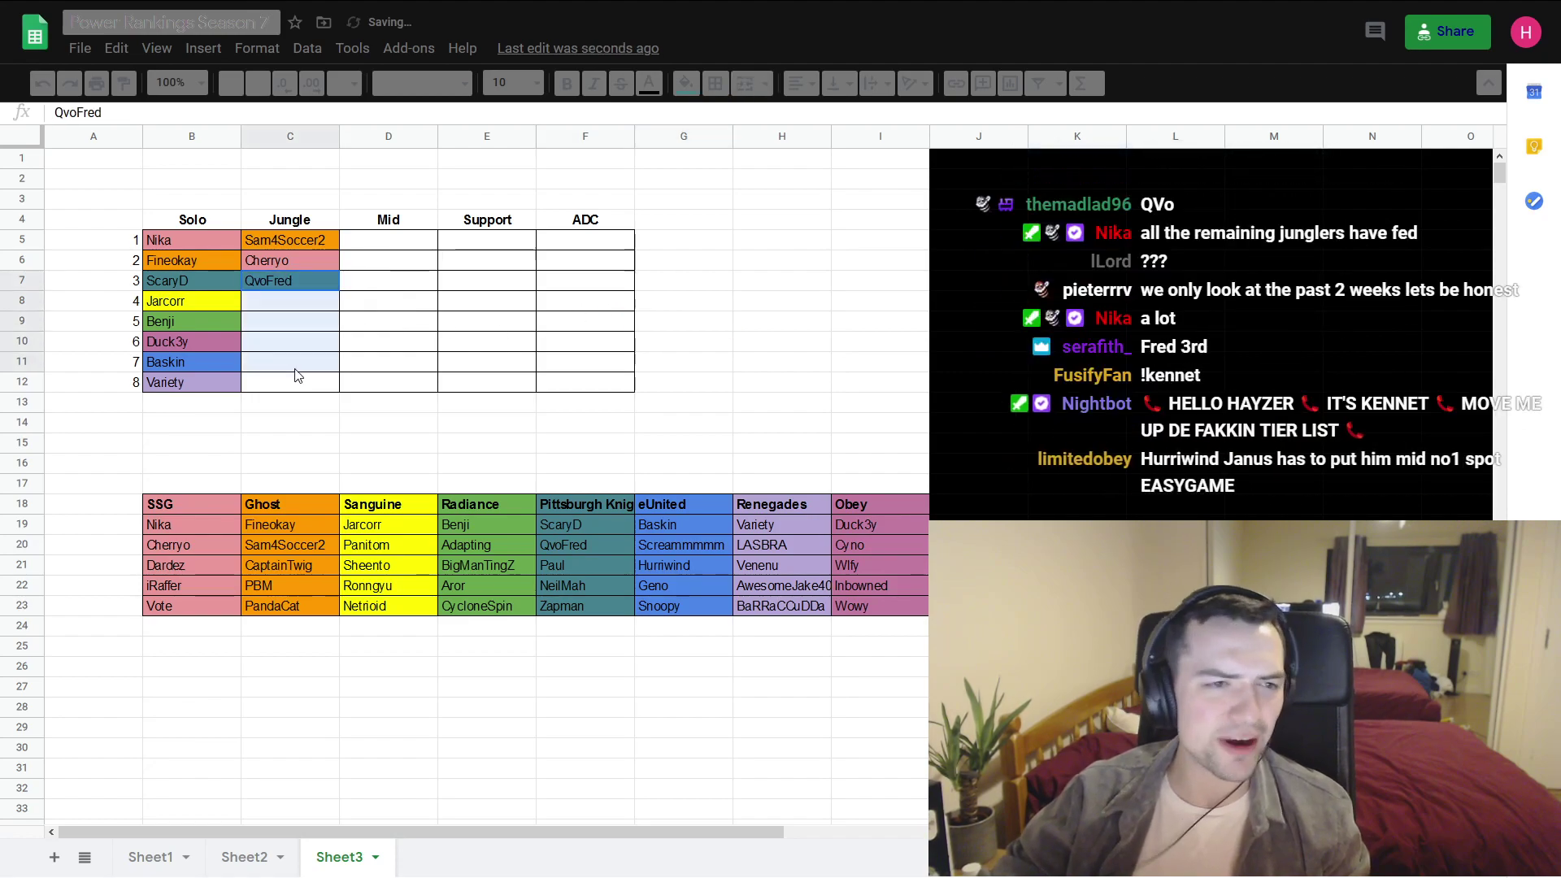
left_click(702, 395)
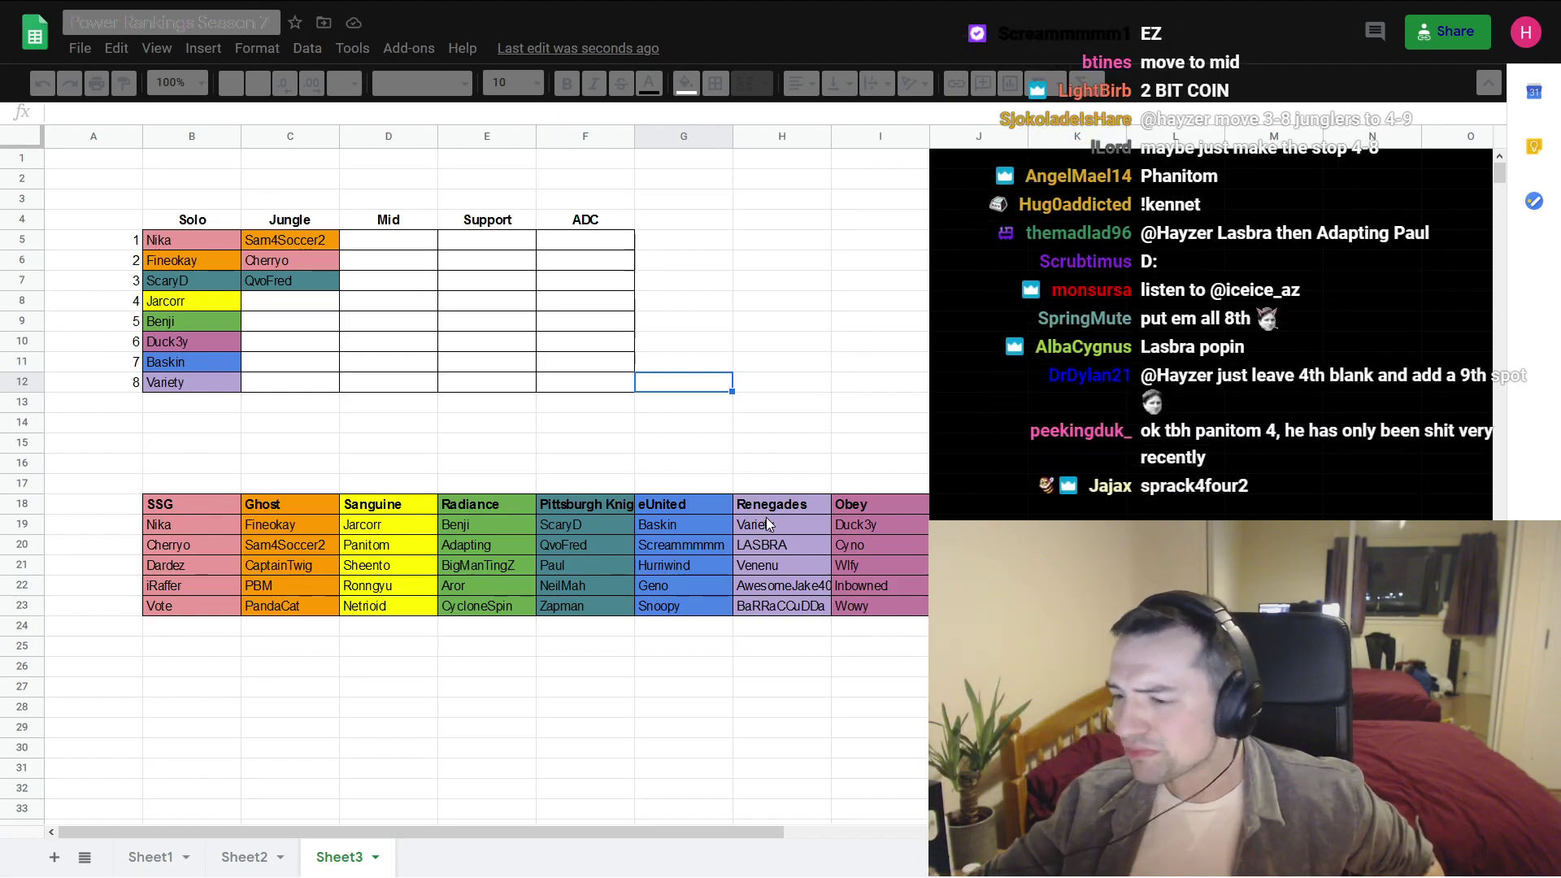
- Minimize the YouTube video window and copy Screammmmm from the eUnited roster into rank 4 of the Jungle column
key("F11")
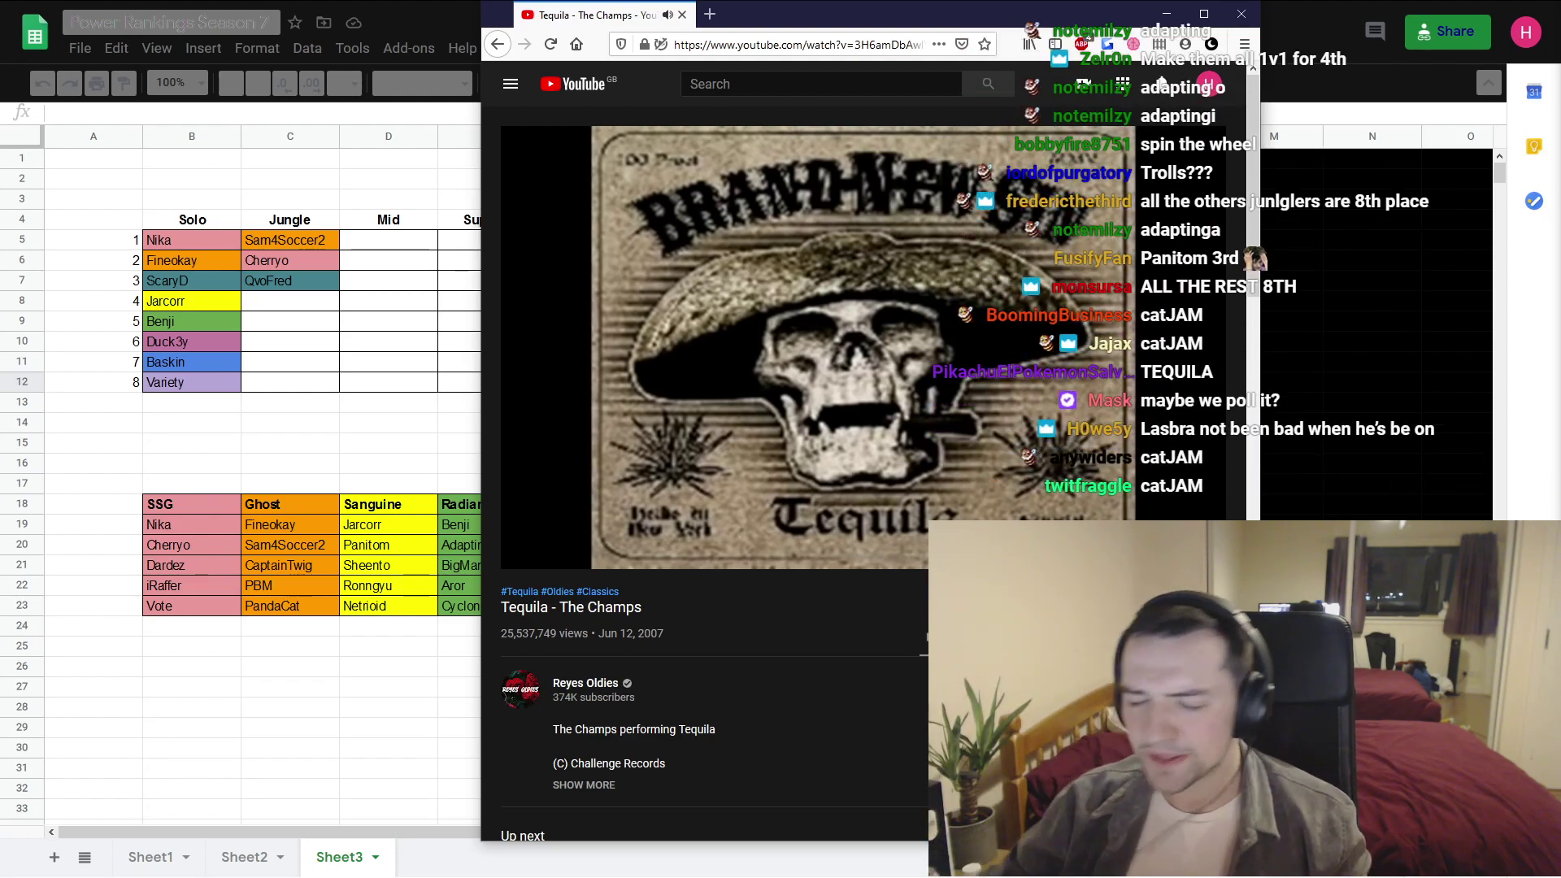
left_click(1166, 14)
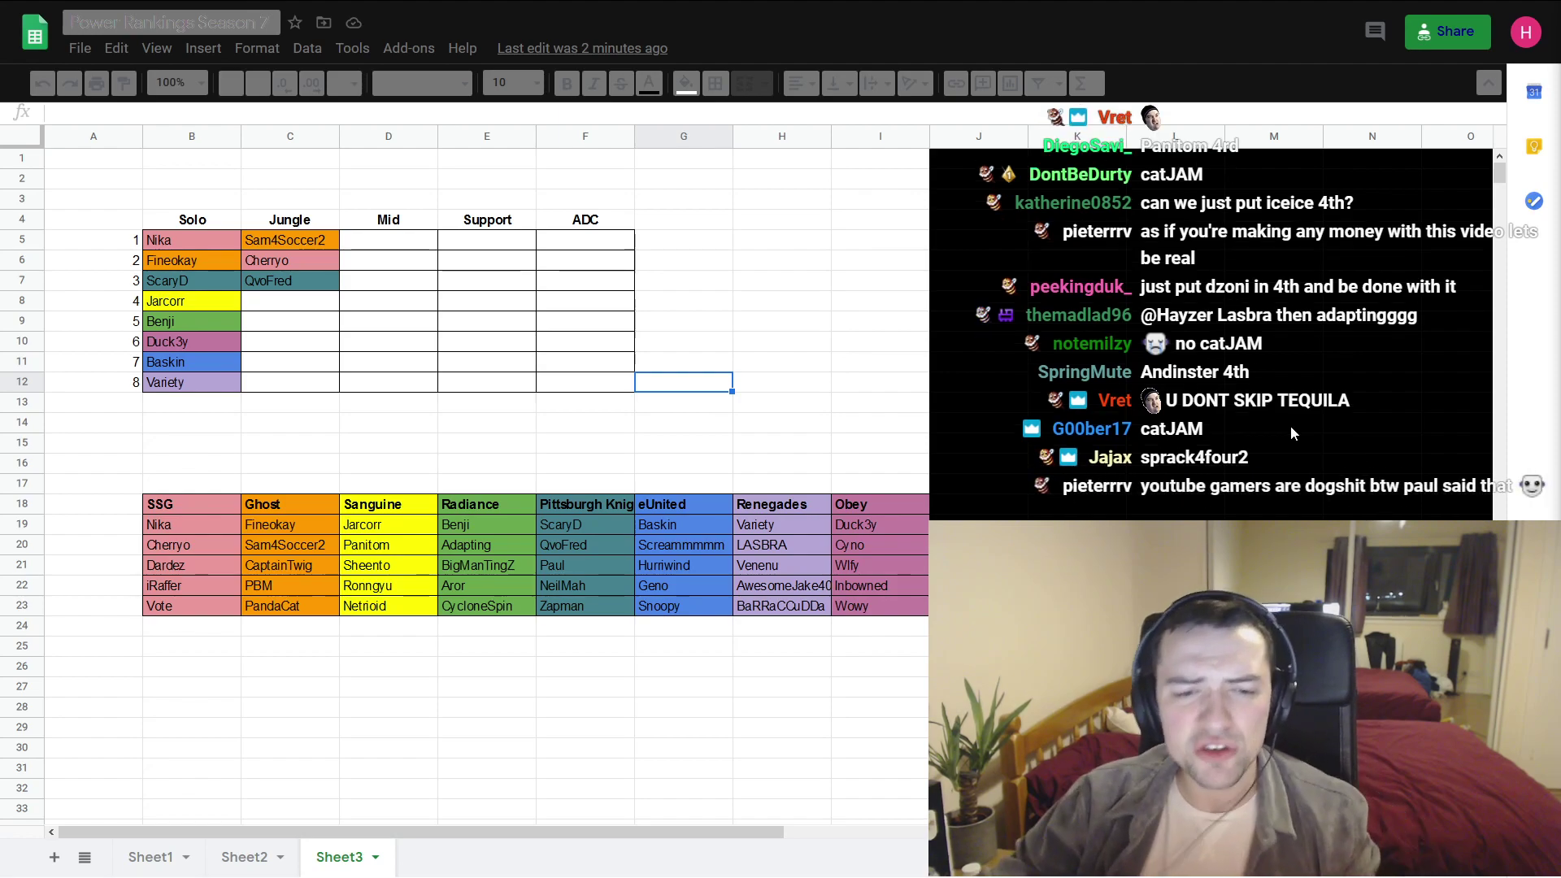
left_click(680, 545)
key("ctrl+c")
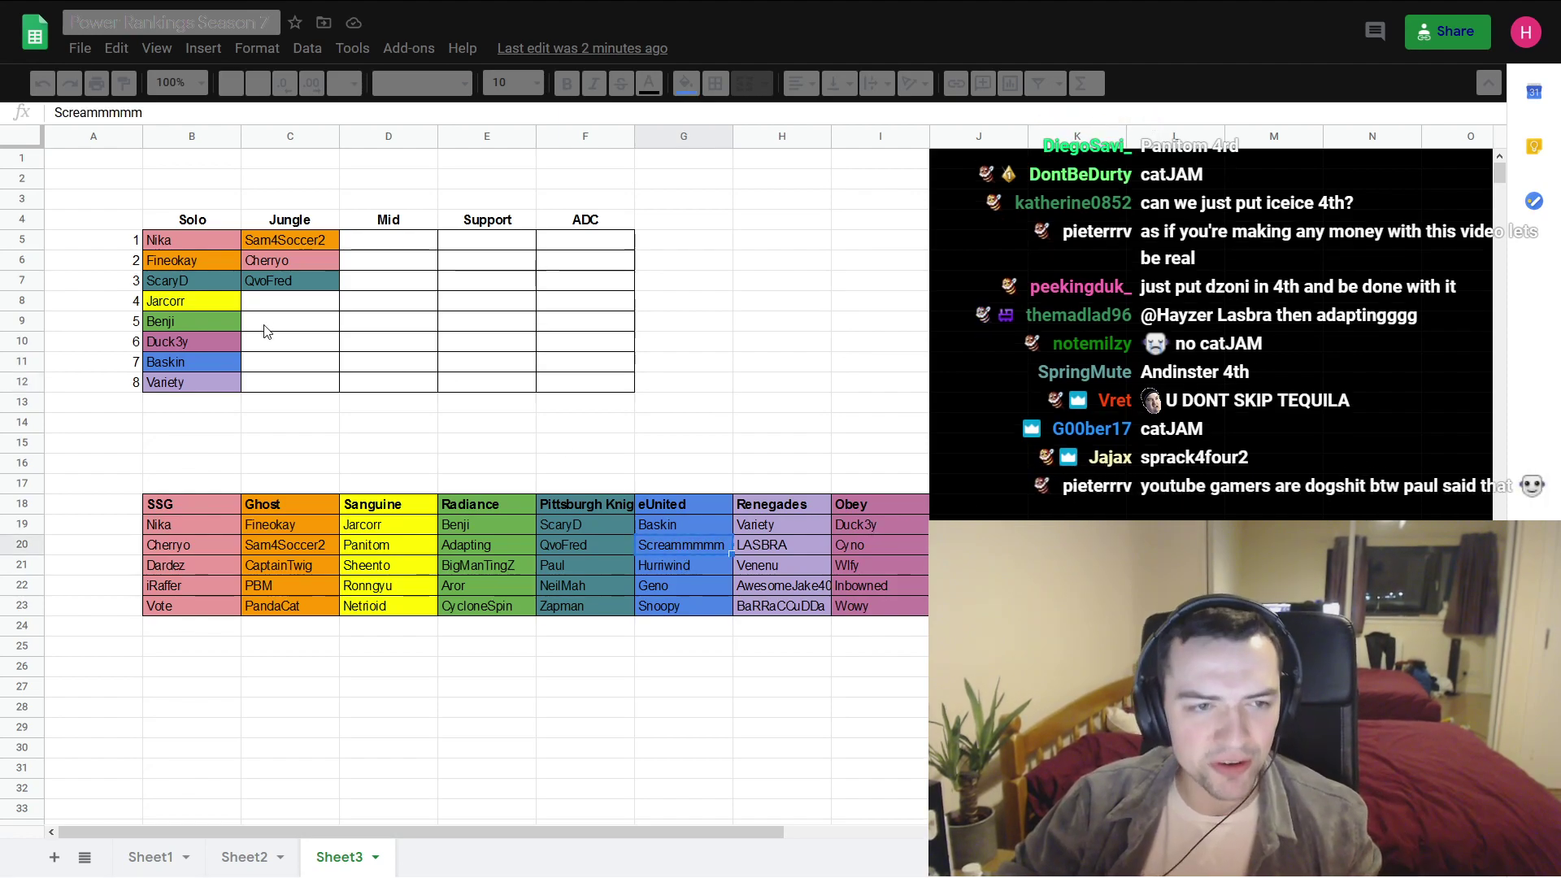
left_click(264, 304)
key("ctrl+v")
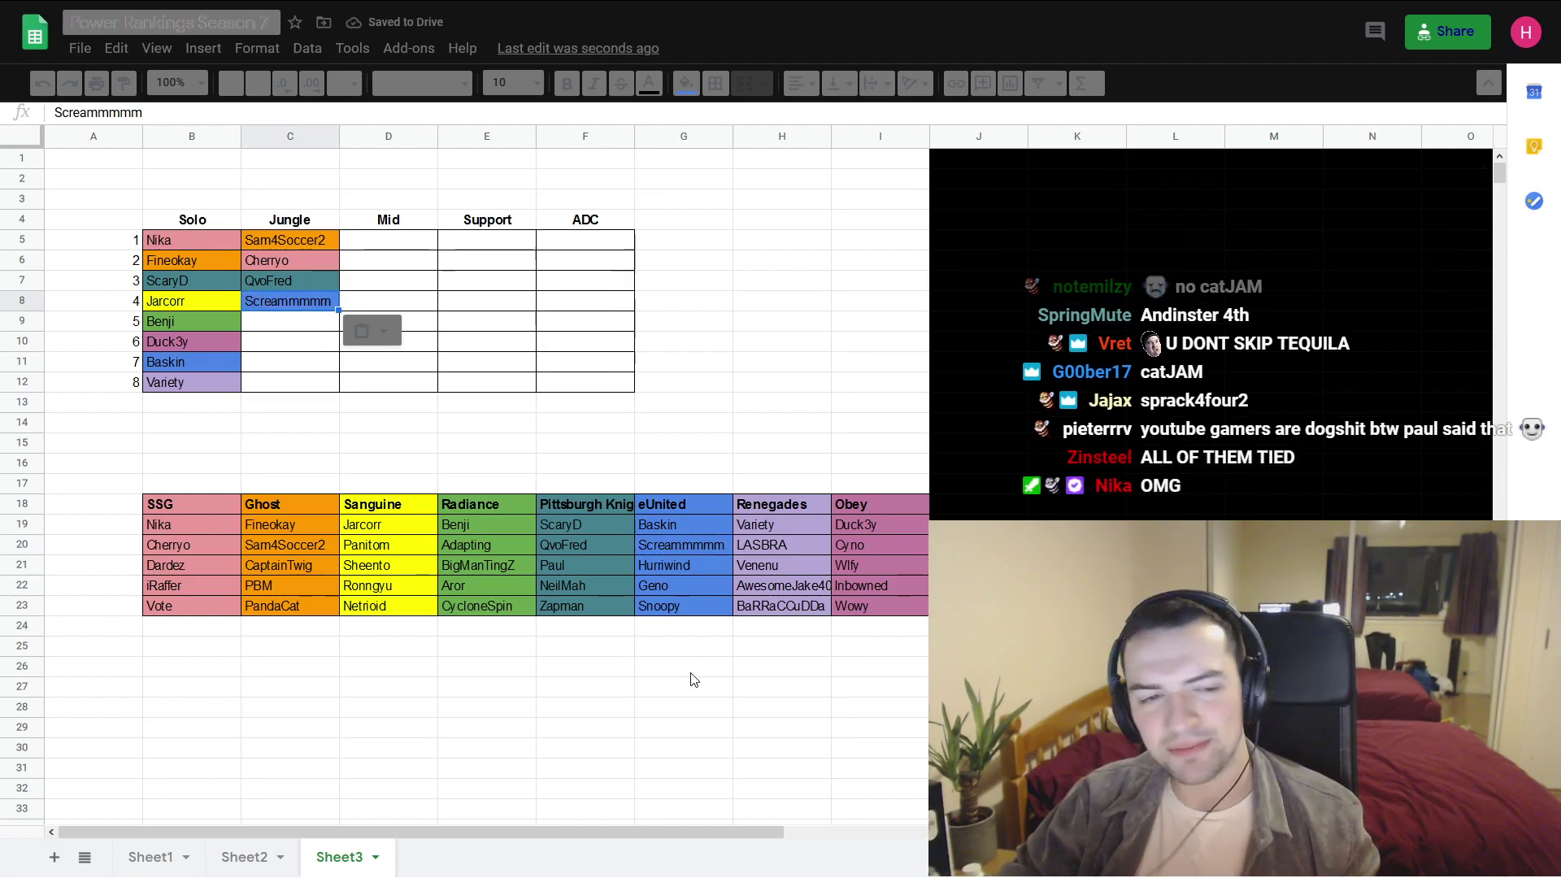
- Weigh the remaining junglers and copy Panitom from the Sanguine roster into rank 5 of the Jungle column
left_click(764, 407)
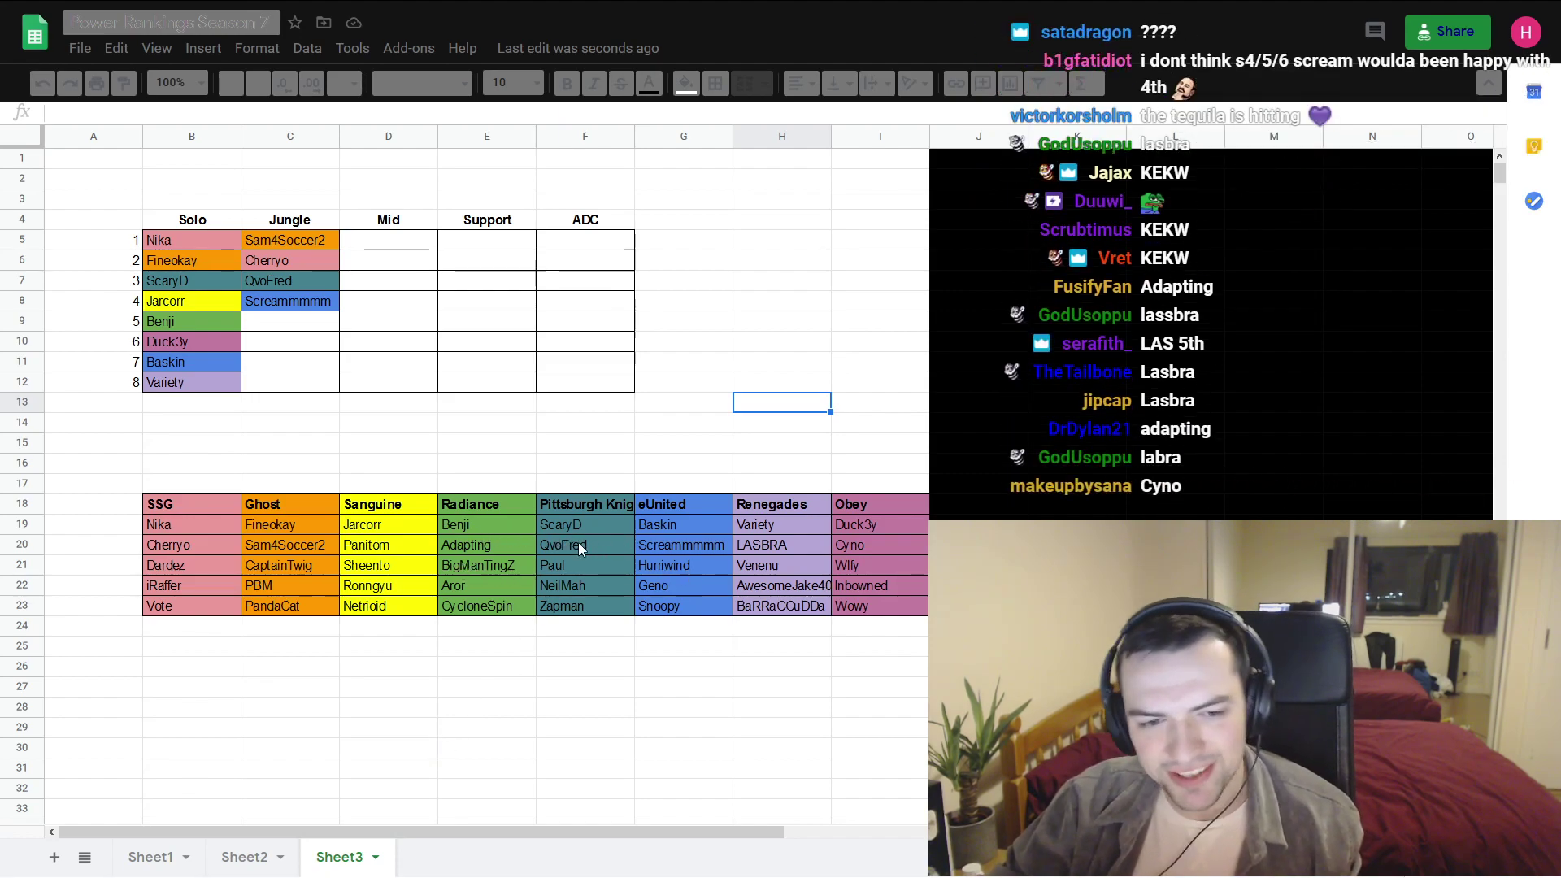
left_click(804, 549)
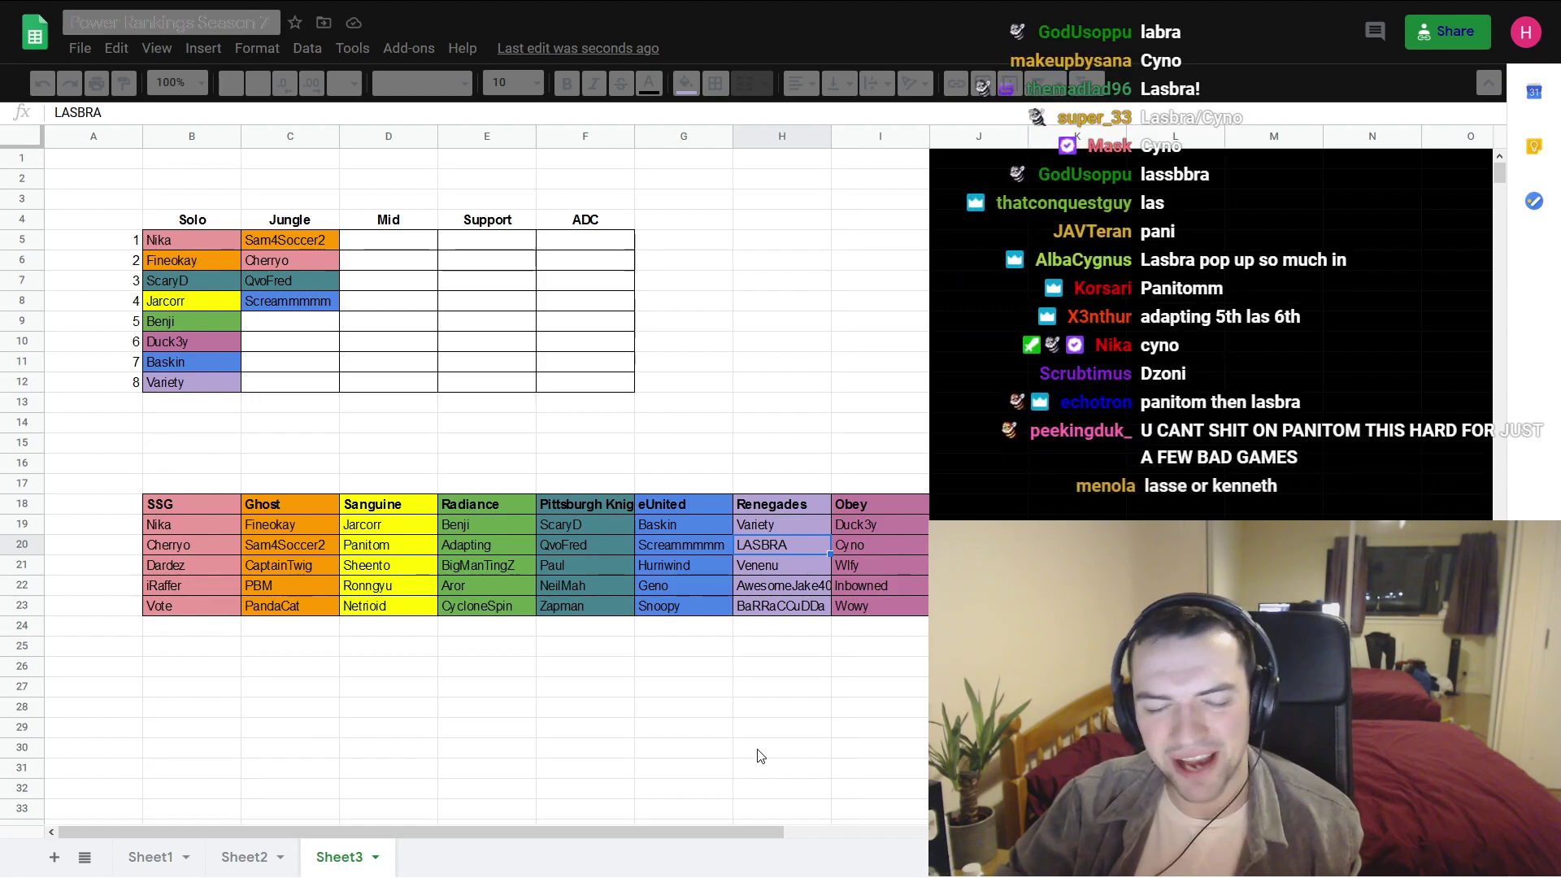
left_click(480, 545)
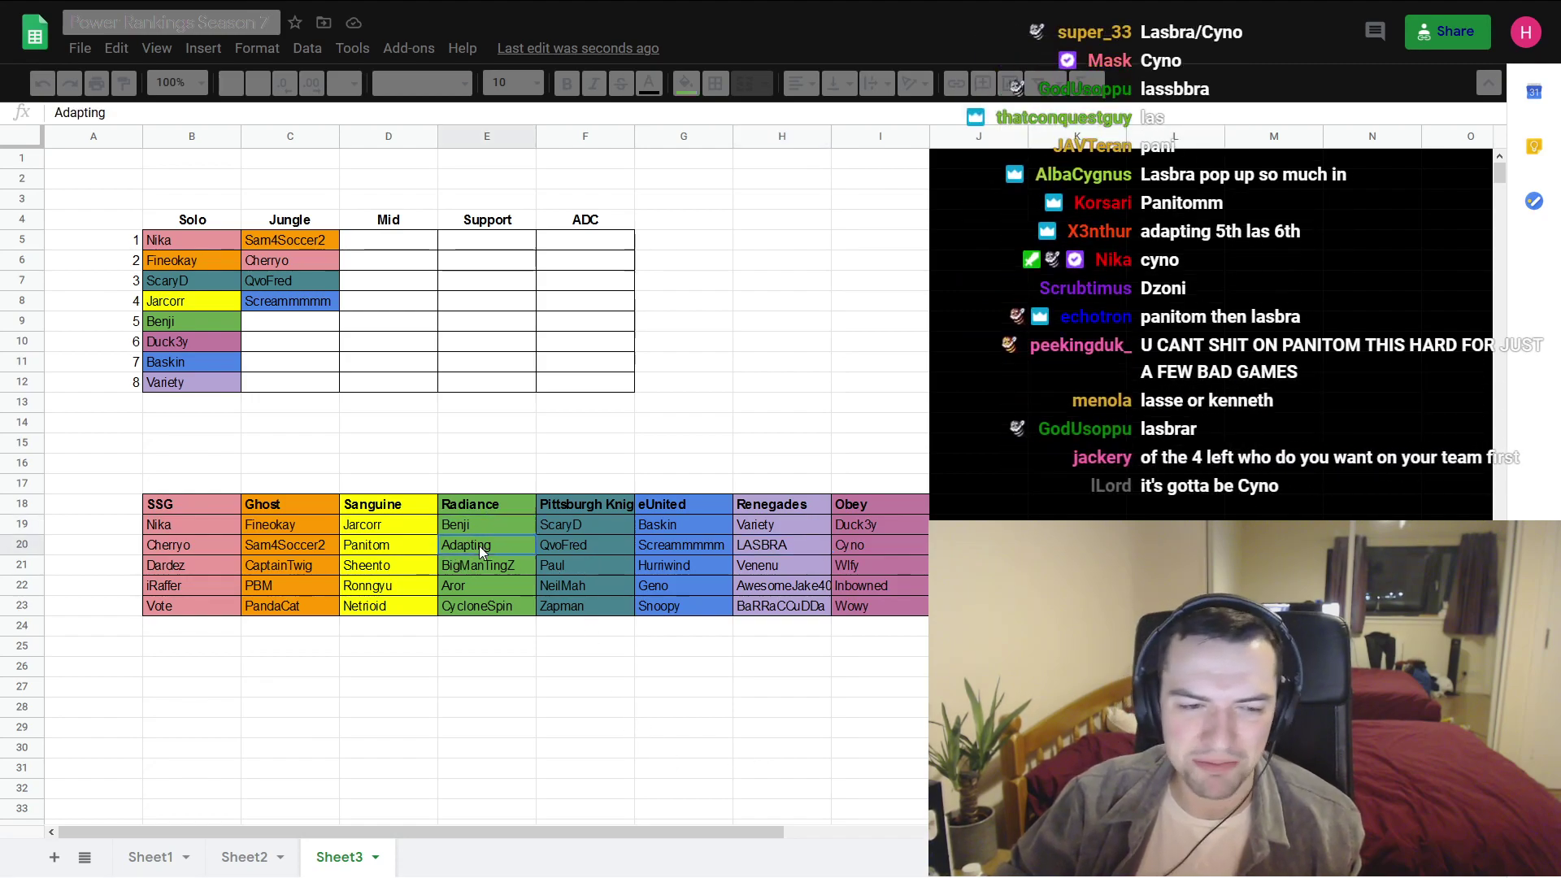
left_click(385, 530)
left_click(390, 550)
left_click(392, 611)
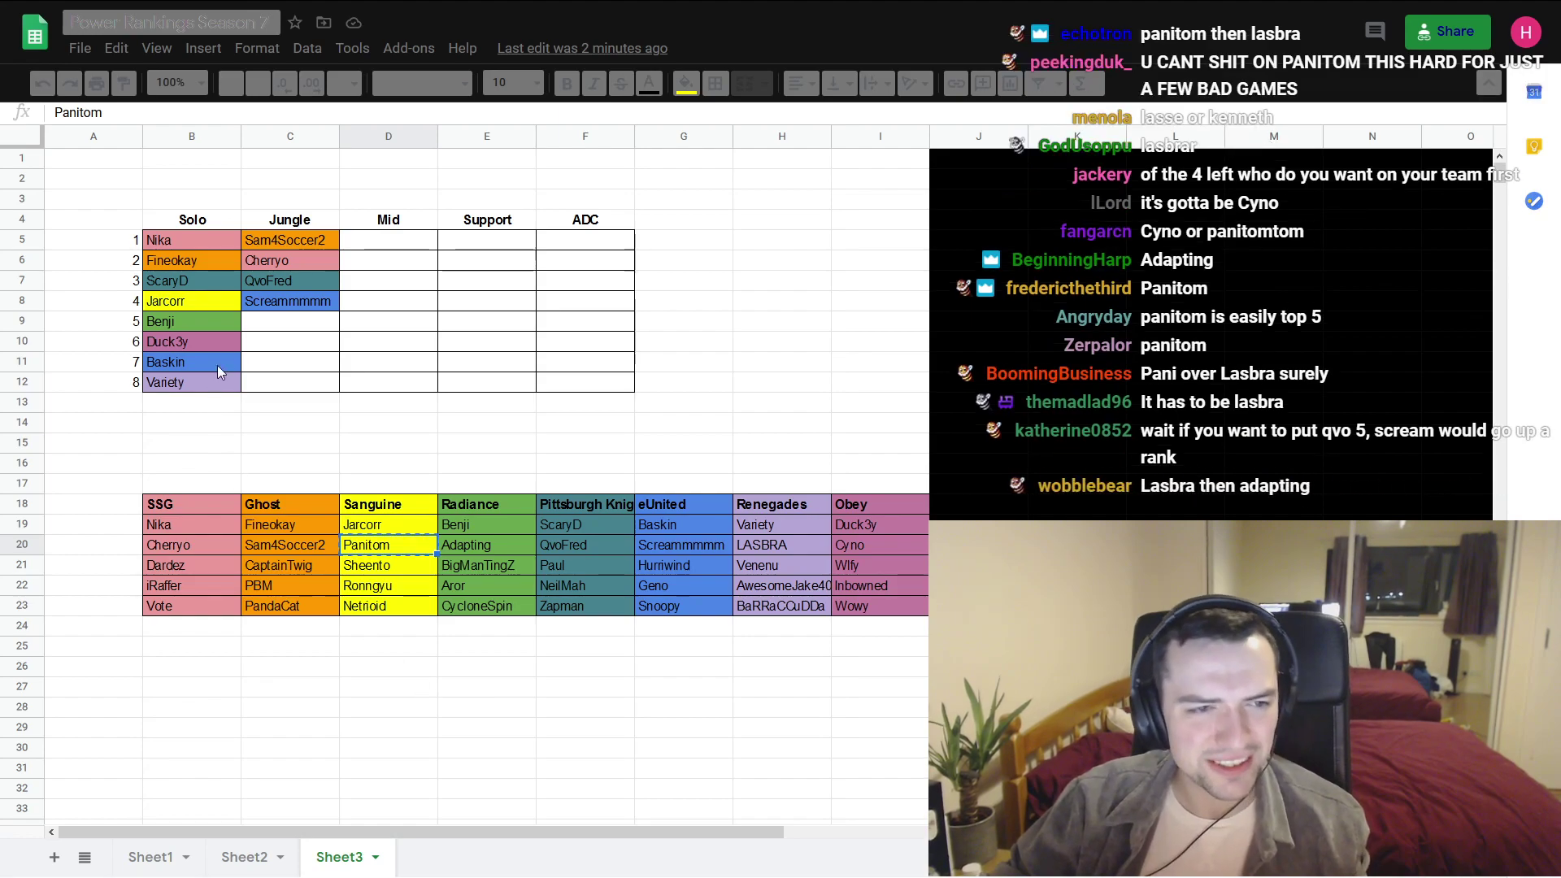
left_click(288, 307)
left_click(287, 334)
key("ctrl+v")
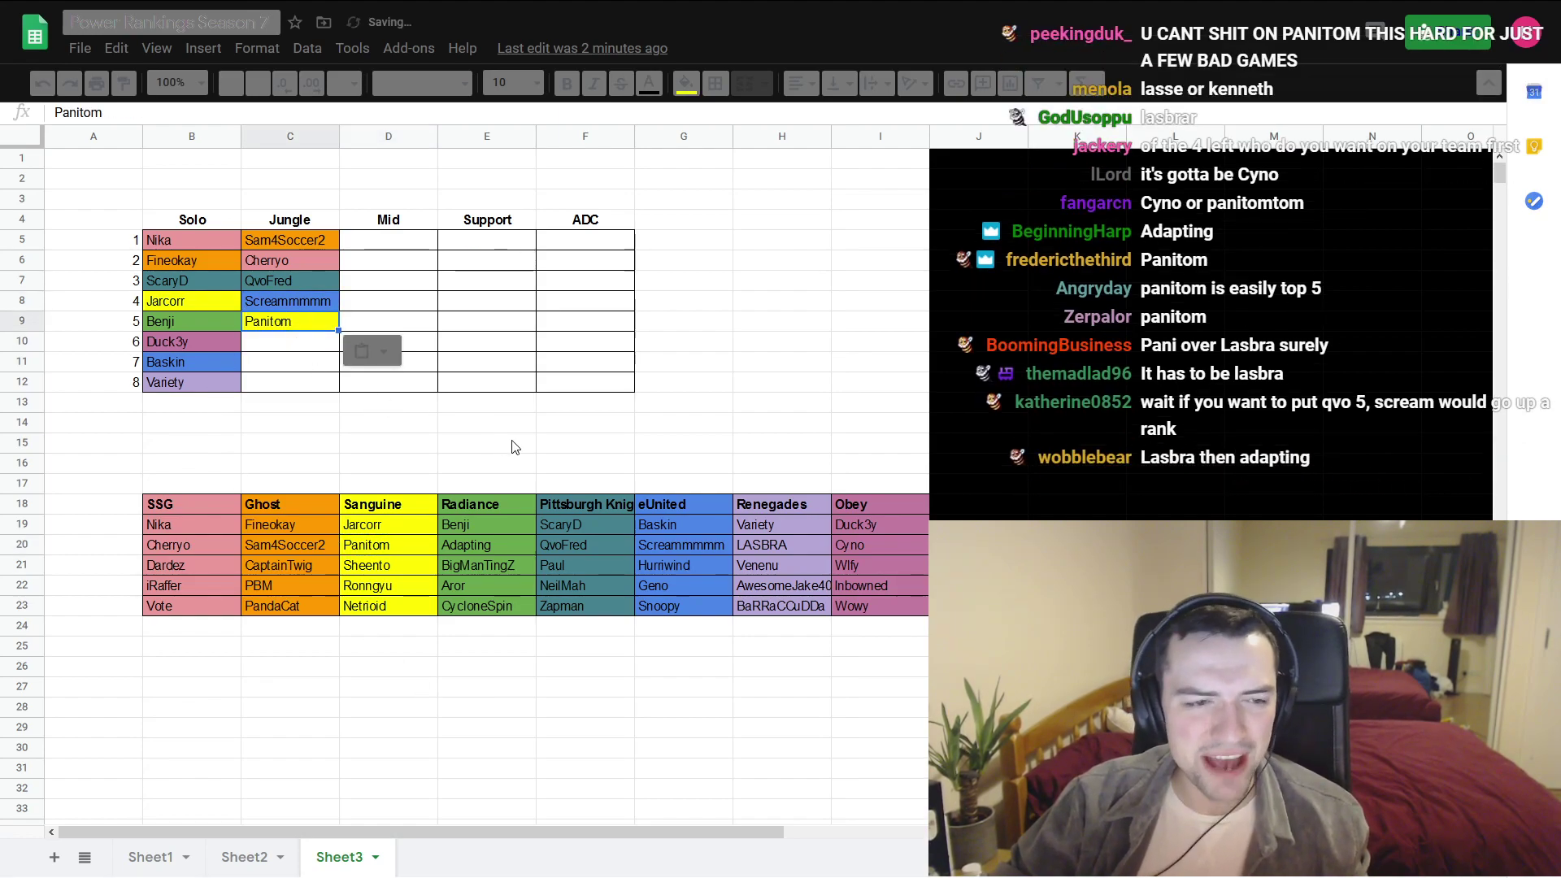
left_click(591, 406)
- Copy Adapting from the Radiance roster into rank 6 of the Jungle column
left_click(500, 540)
key("ctrl+c")
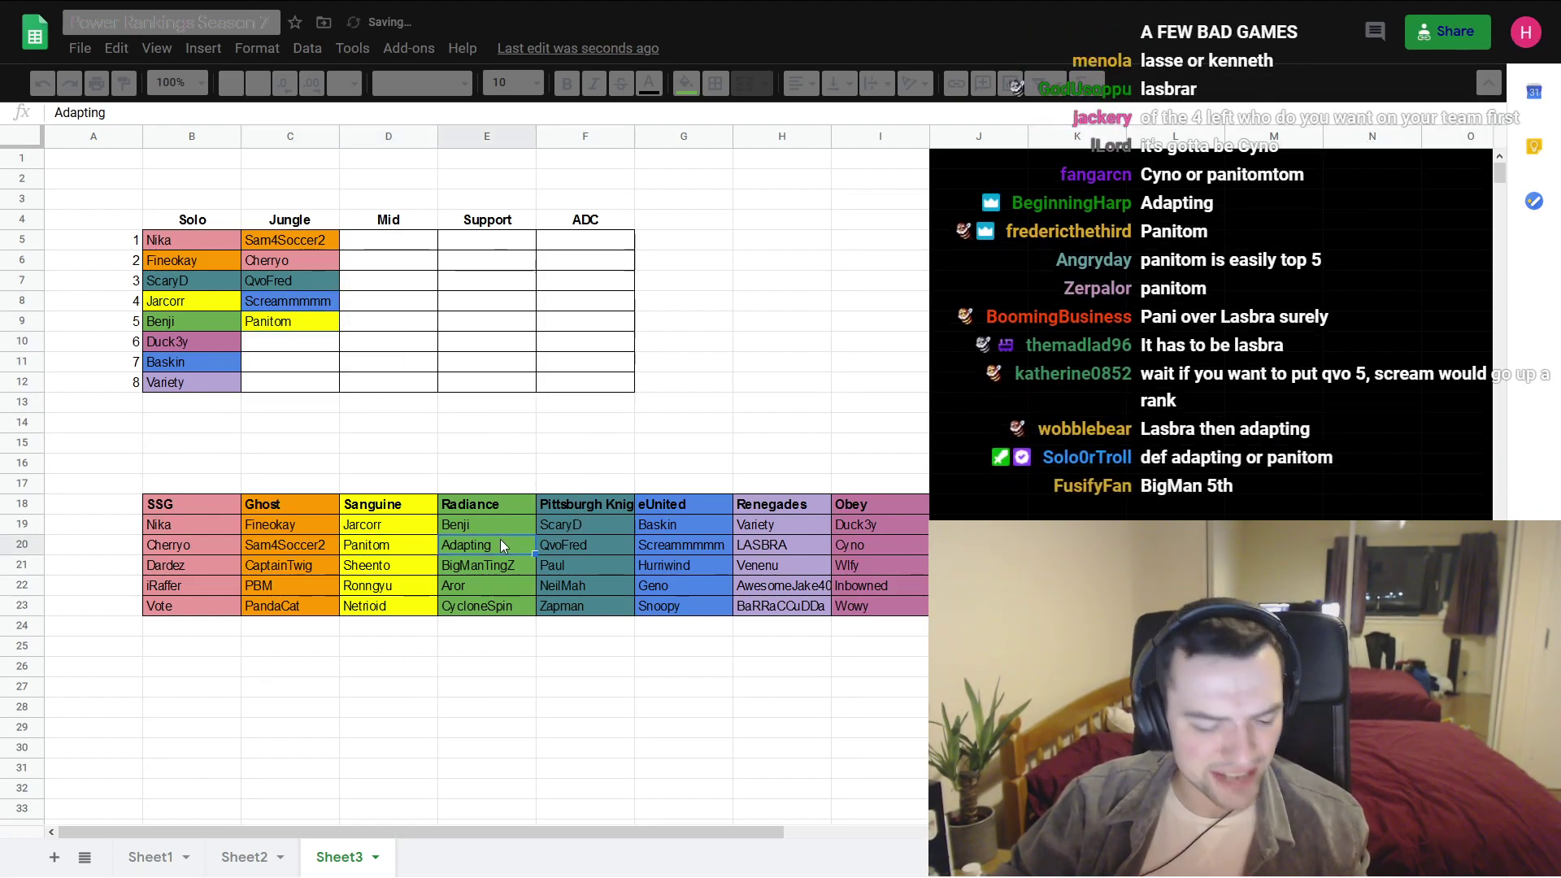
left_click(317, 341)
key("ctrl+v")
left_click(643, 458)
- Copy LASBRA from the Renegades roster into rank 7 of the Jungle column
left_click(793, 545)
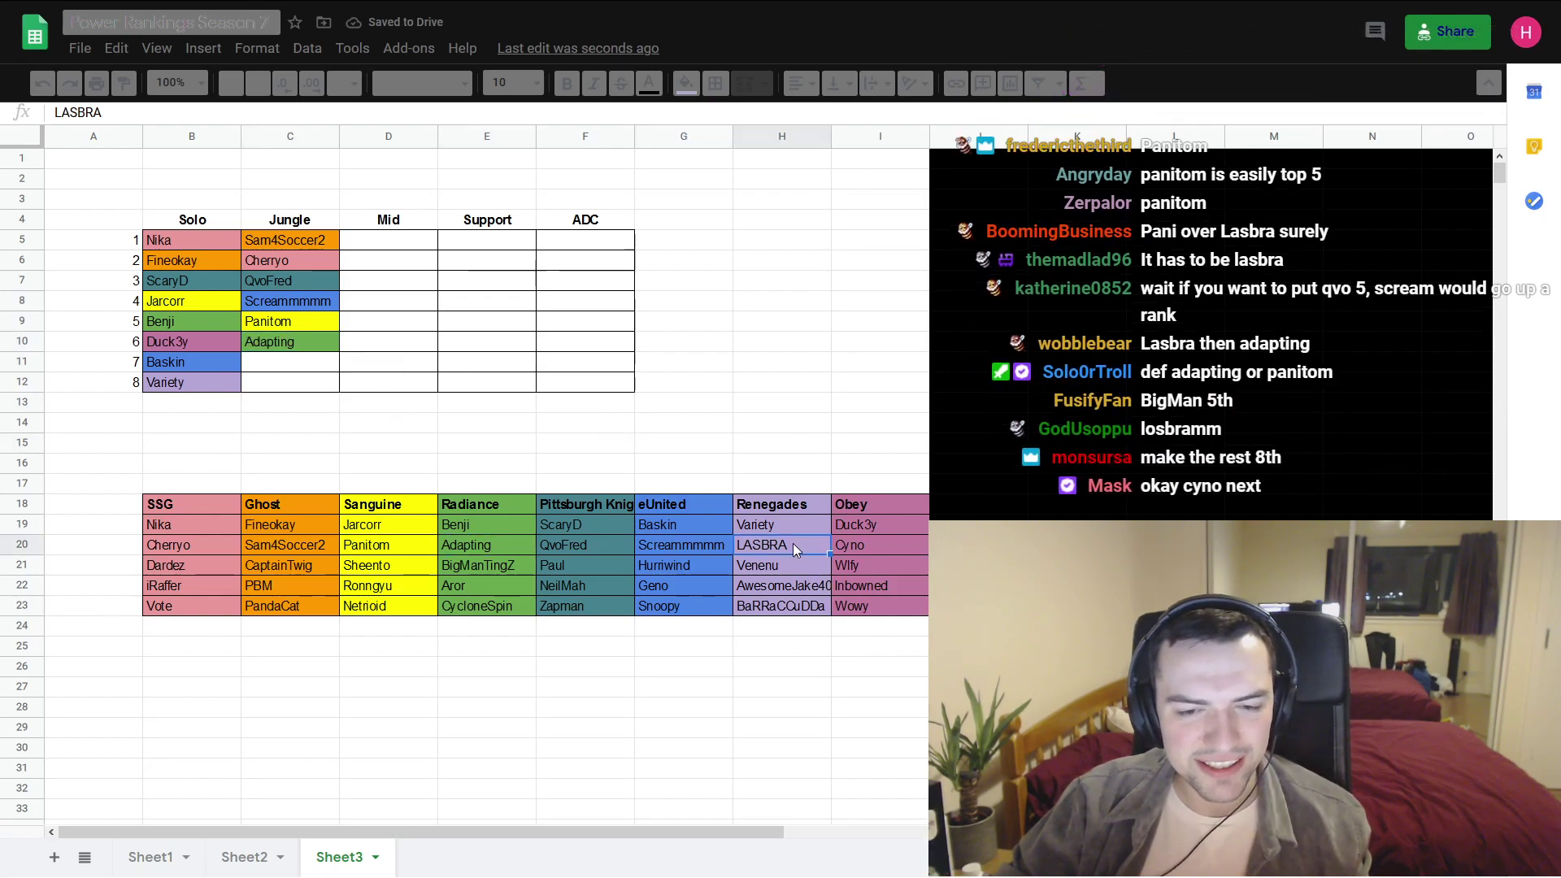
key("ctrl+c")
left_click(293, 362)
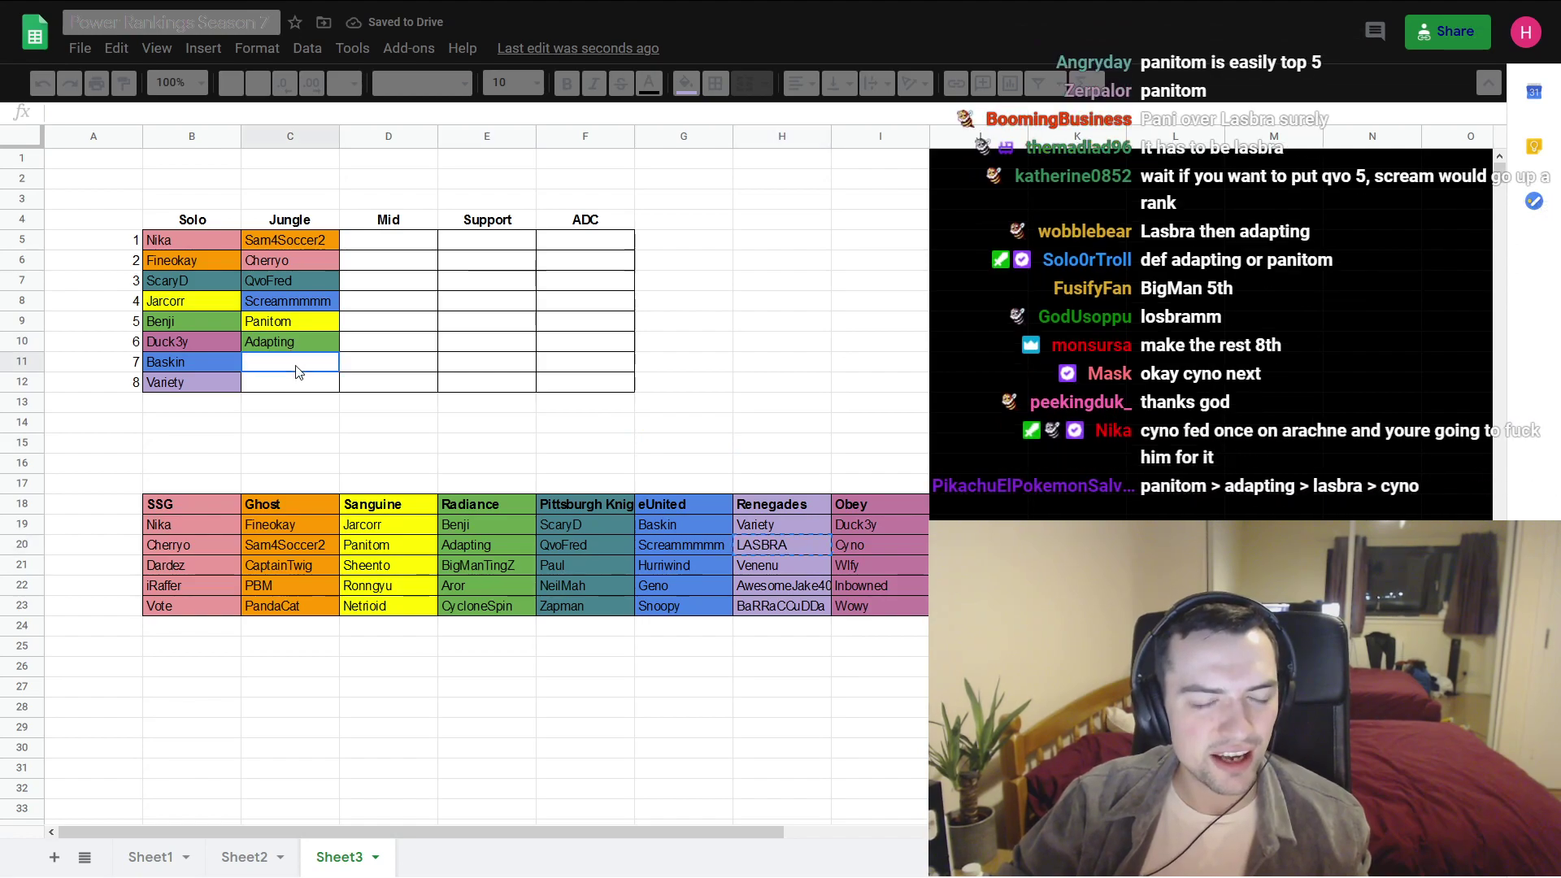
key("ctrl+v")
- Copy Cyno from the Obey roster into rank 8 of the Jungle column
left_click(863, 545)
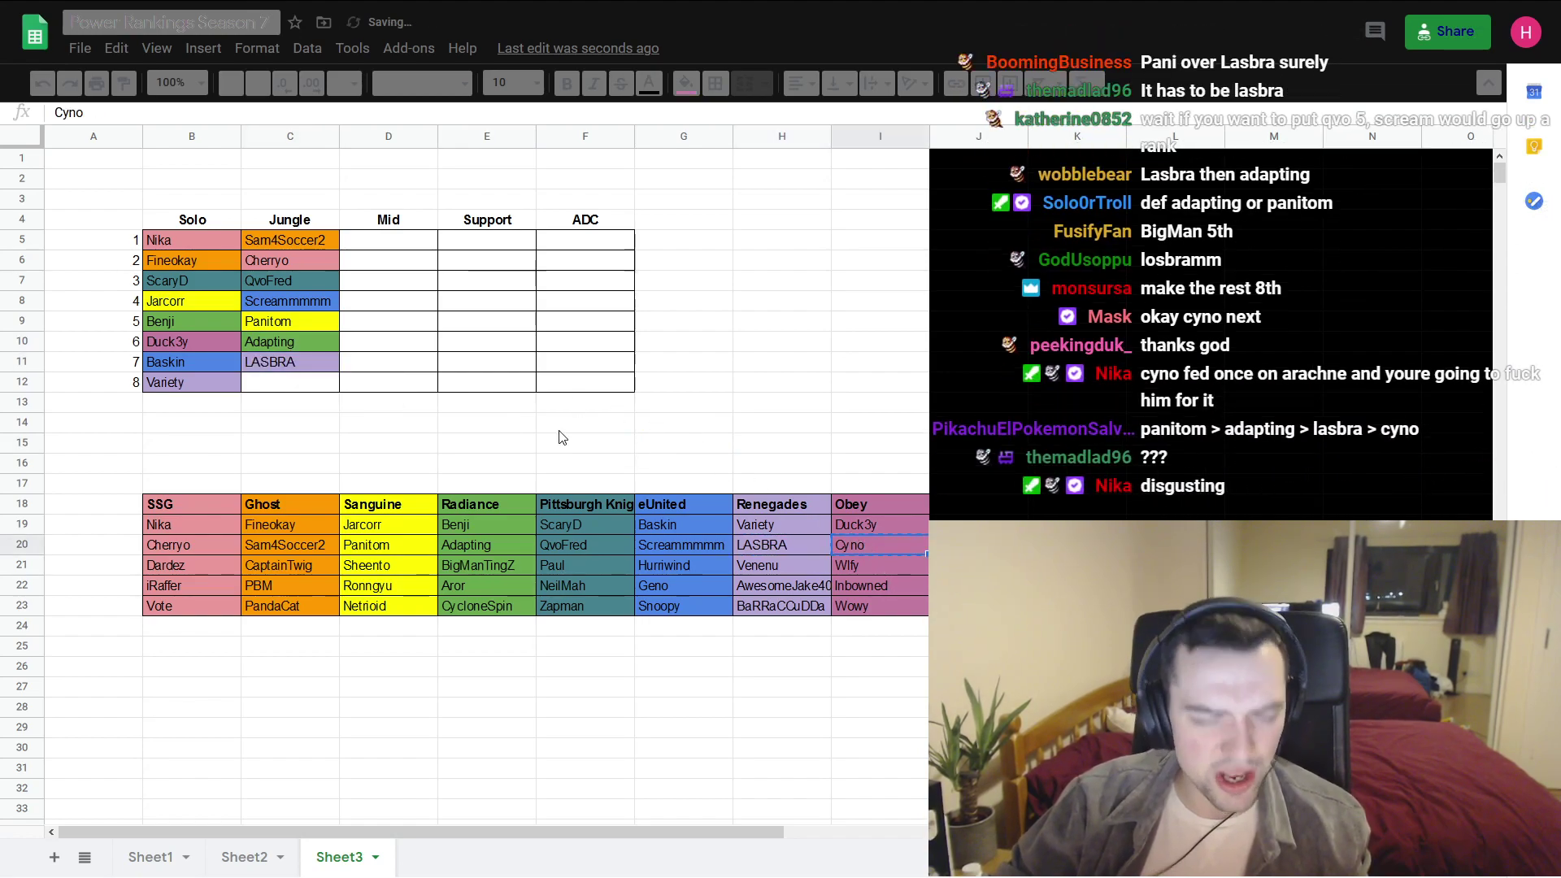
left_click(286, 382)
key("ctrl+v")
left_click(857, 442)
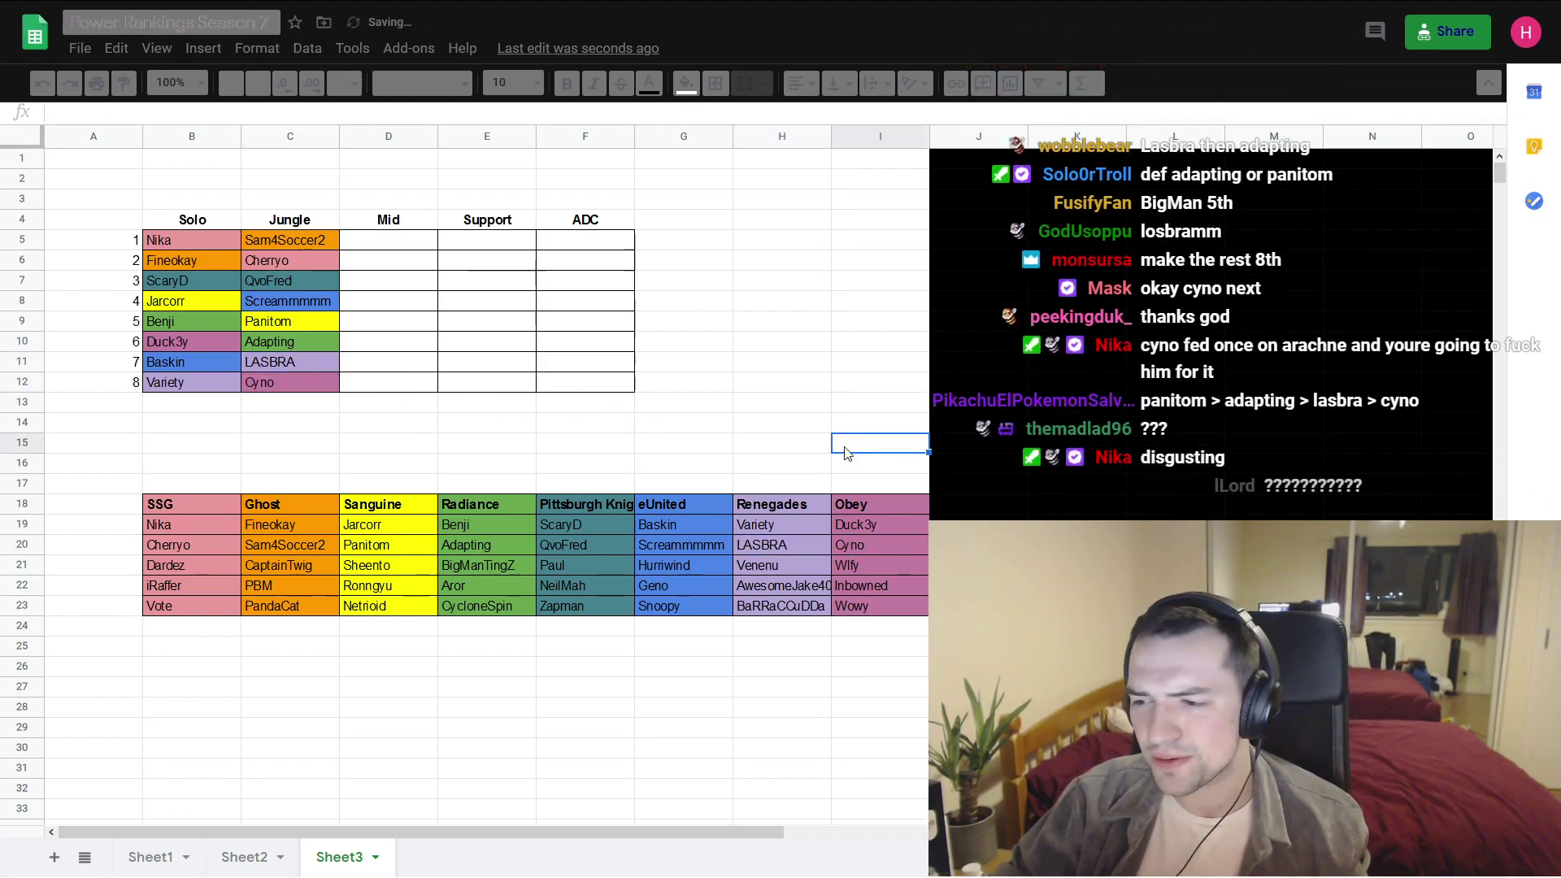
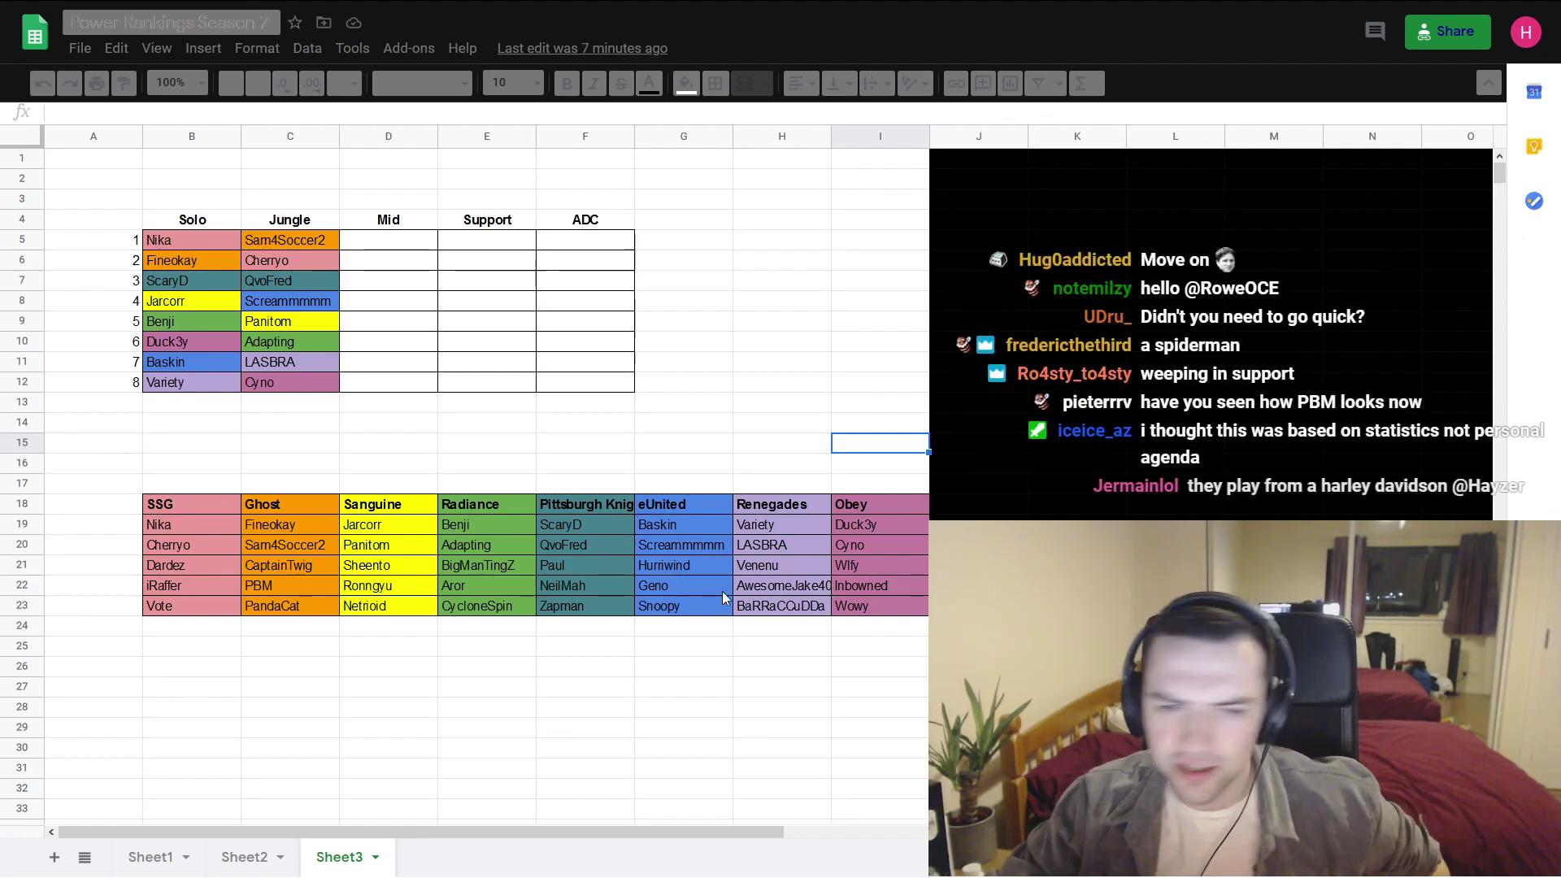
- Copy Wlfy from the Obey roster into rank 8 of the Mid column
left_click(876, 561)
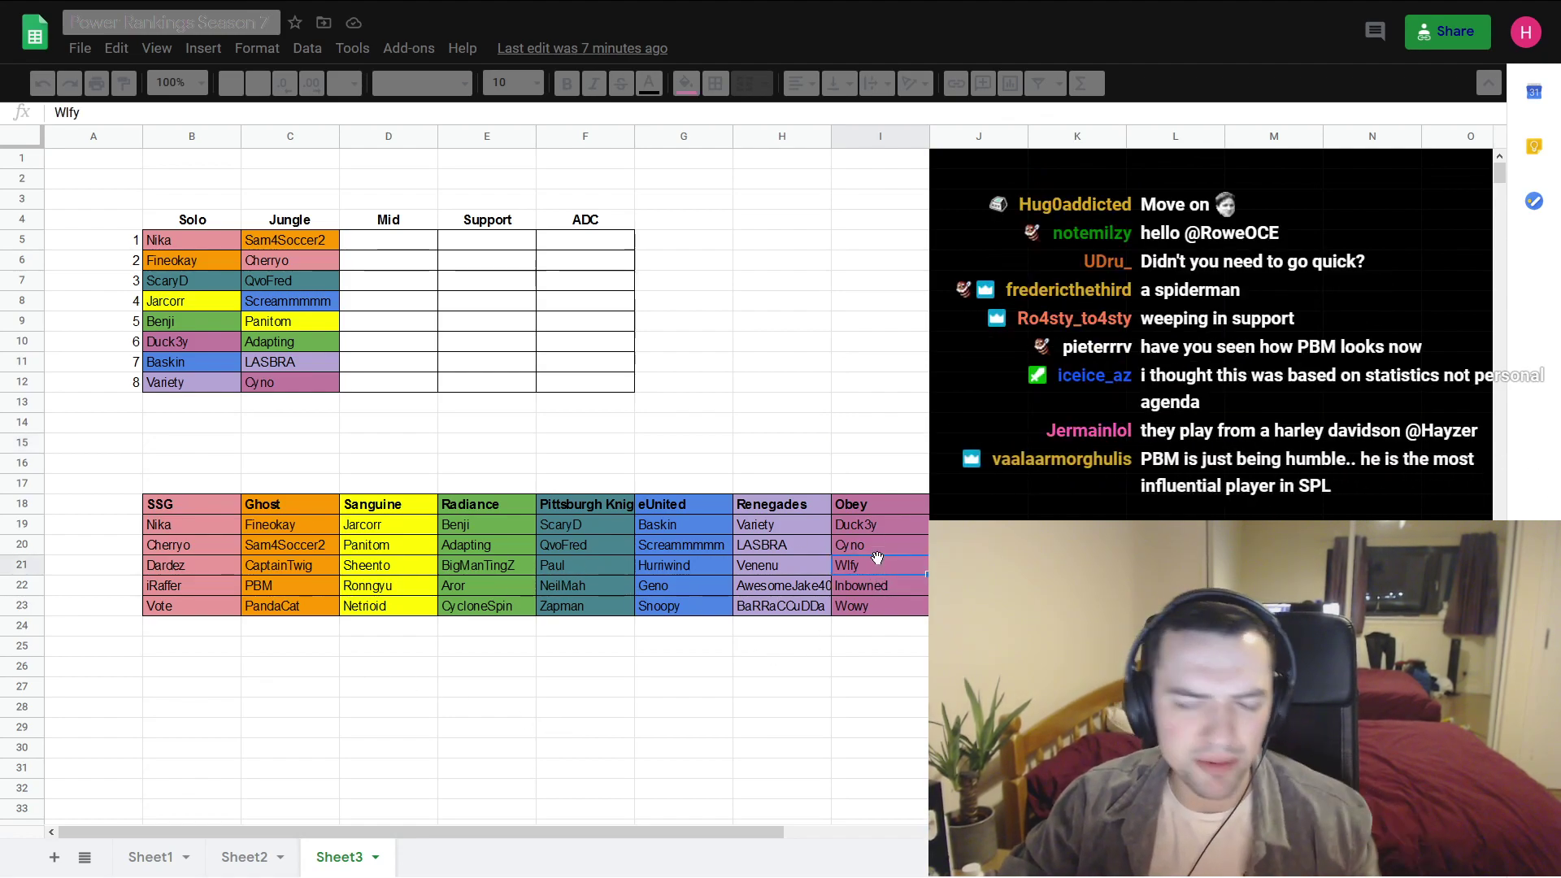
key("ctrl+c")
left_click(421, 384)
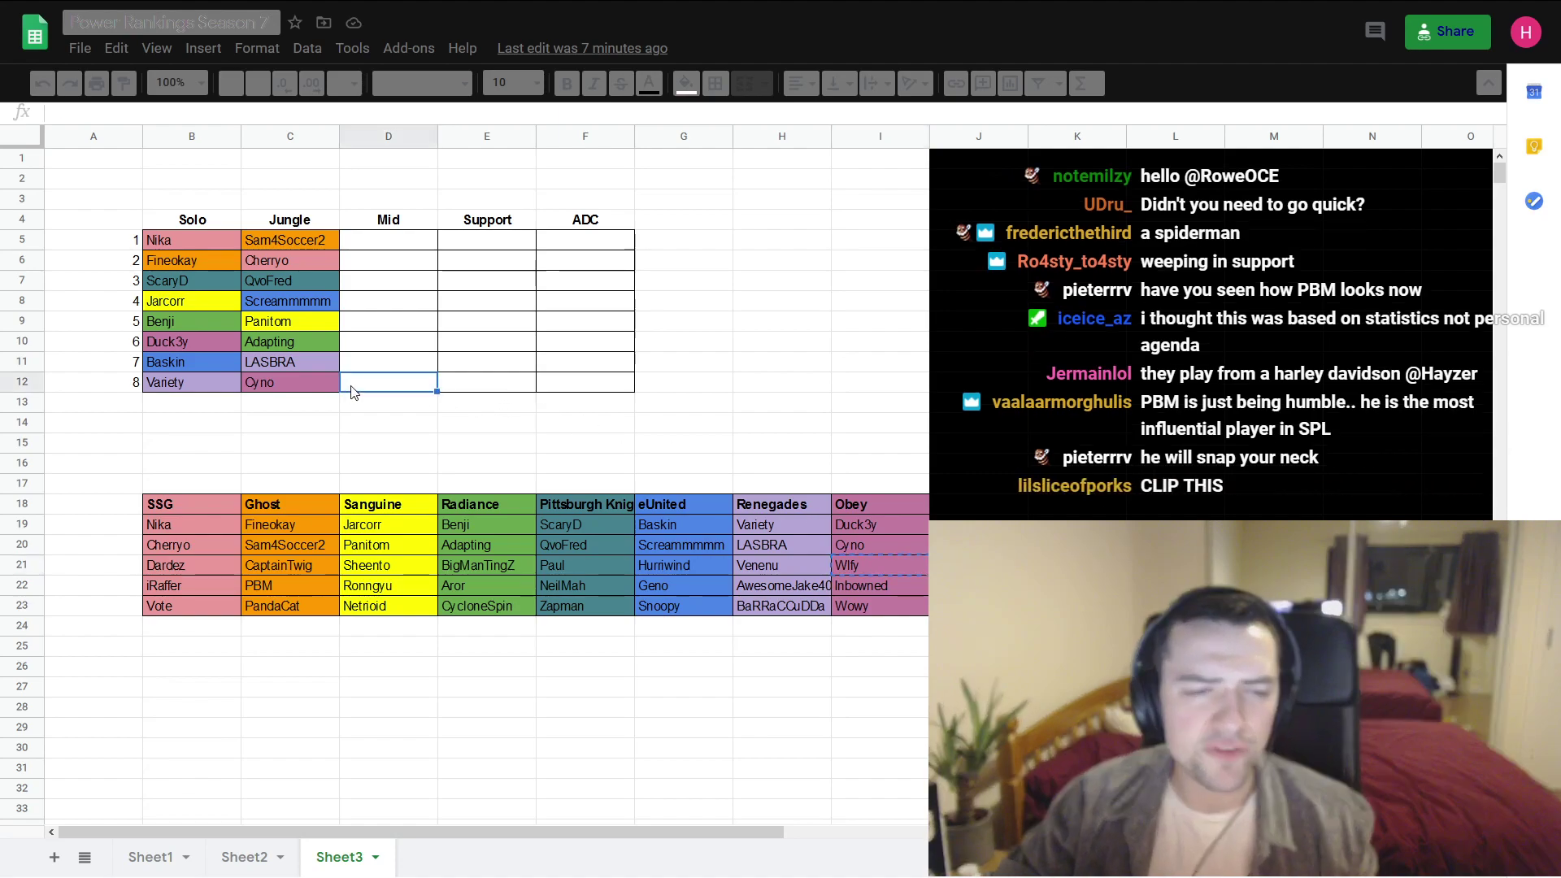
key("ctrl+v")
left_click(741, 450)
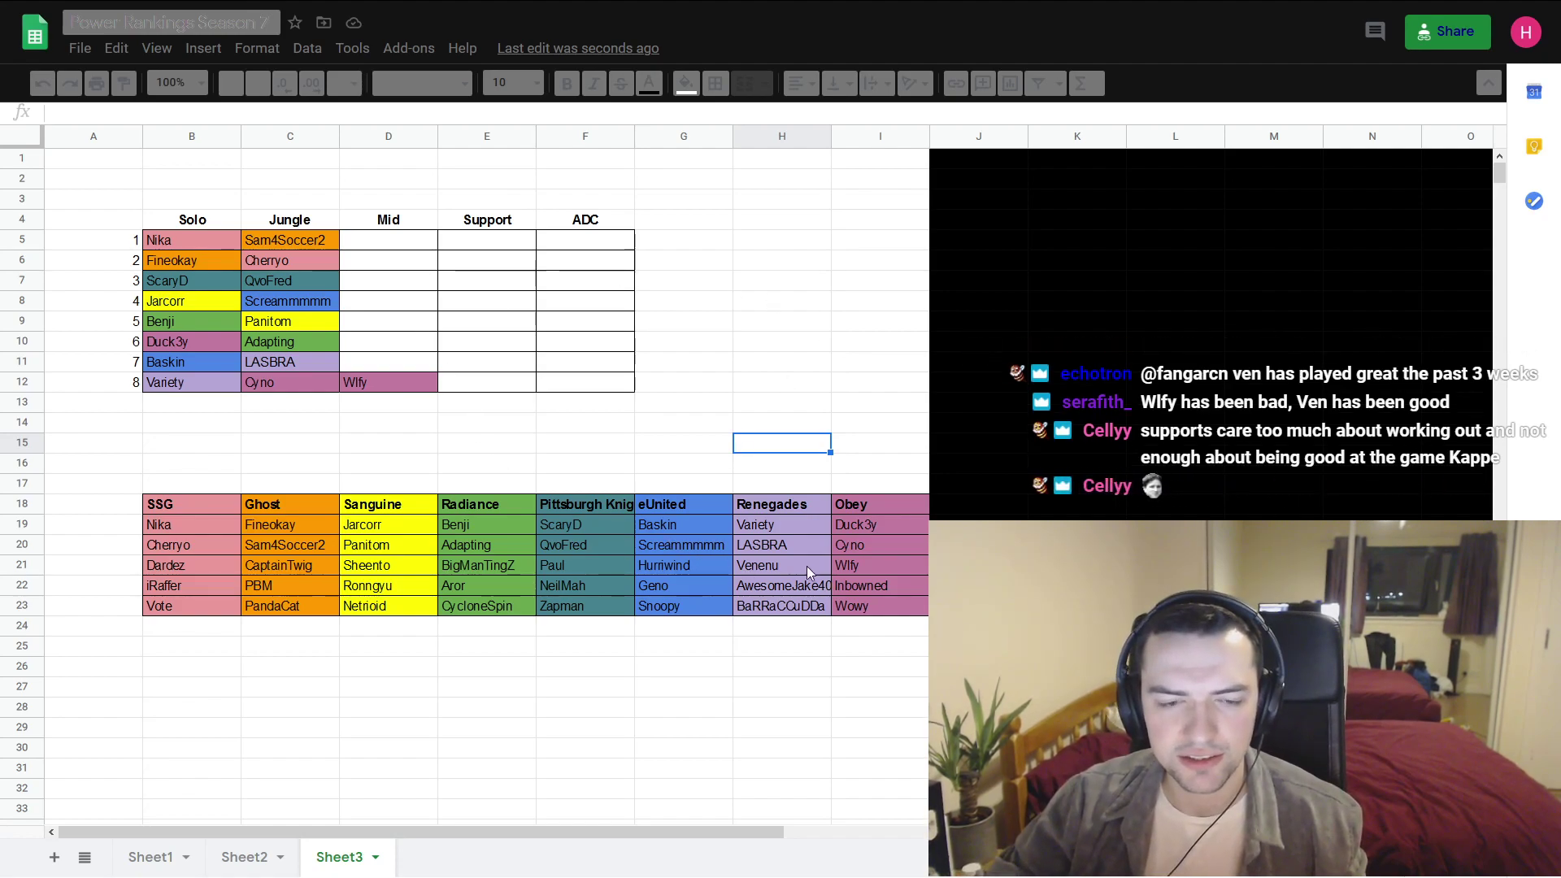
- Copy Hurriwind from the eUnited roster into rank 7 of the Mid column
left_click_drag(667, 563, 764, 565)
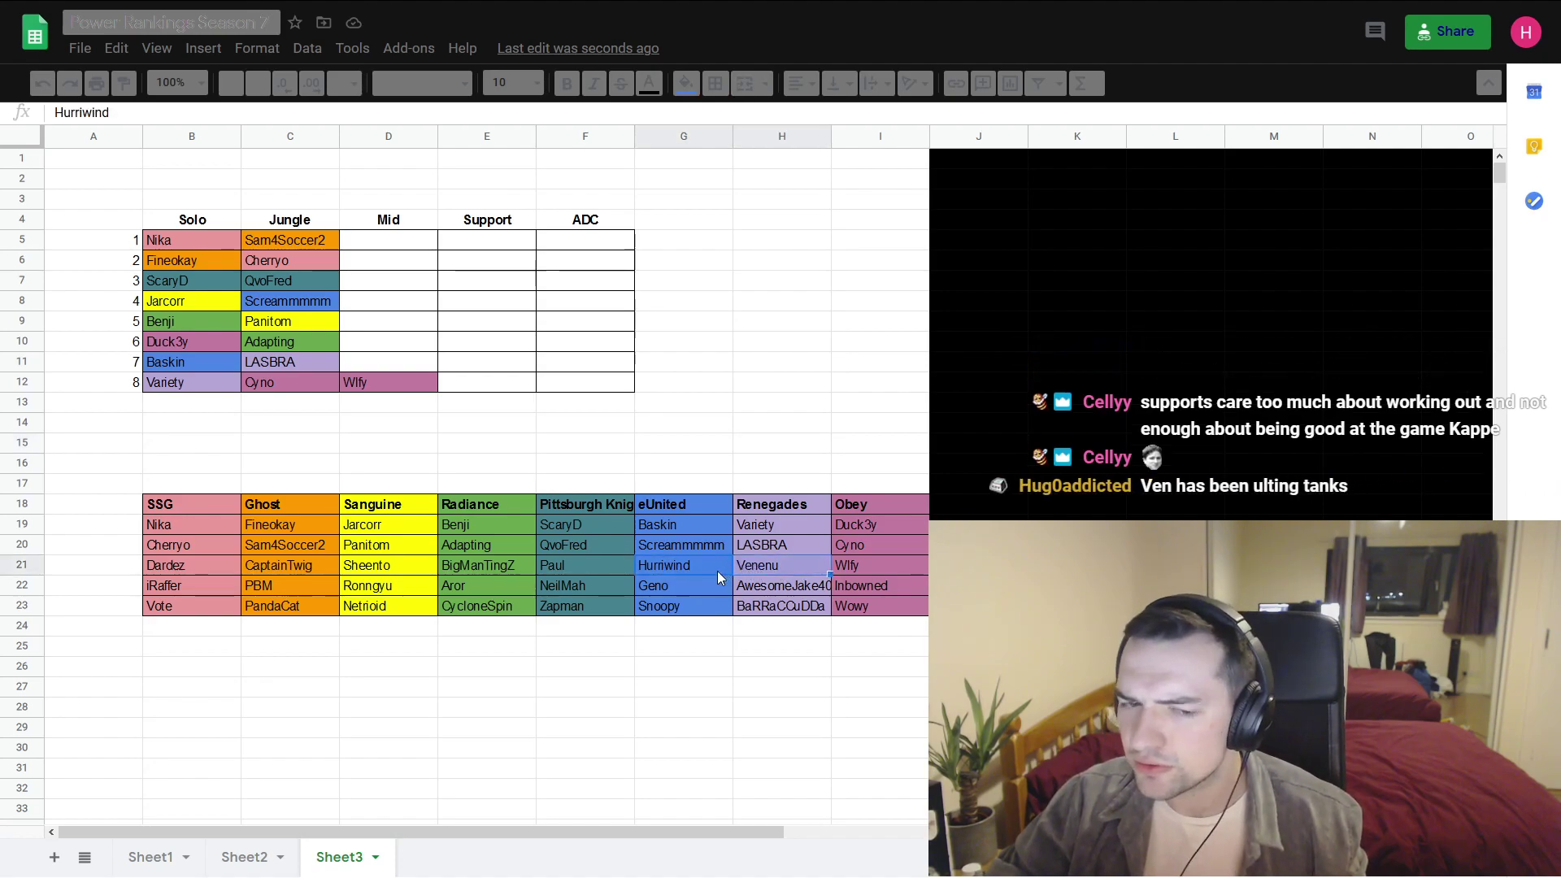
left_click(686, 569)
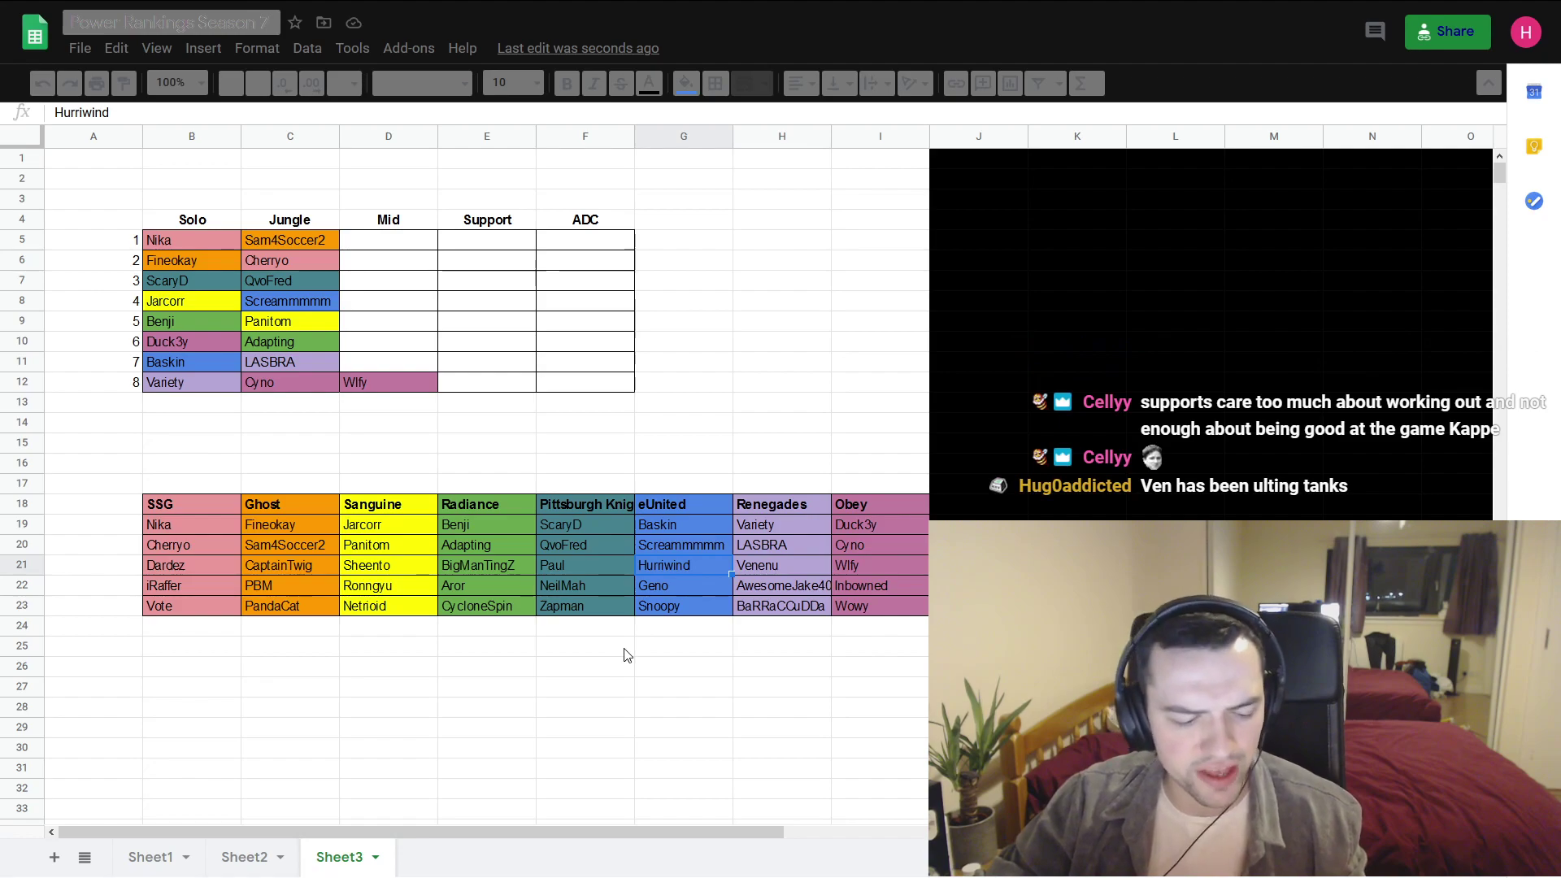
left_click(410, 361)
key("ctrl+v")
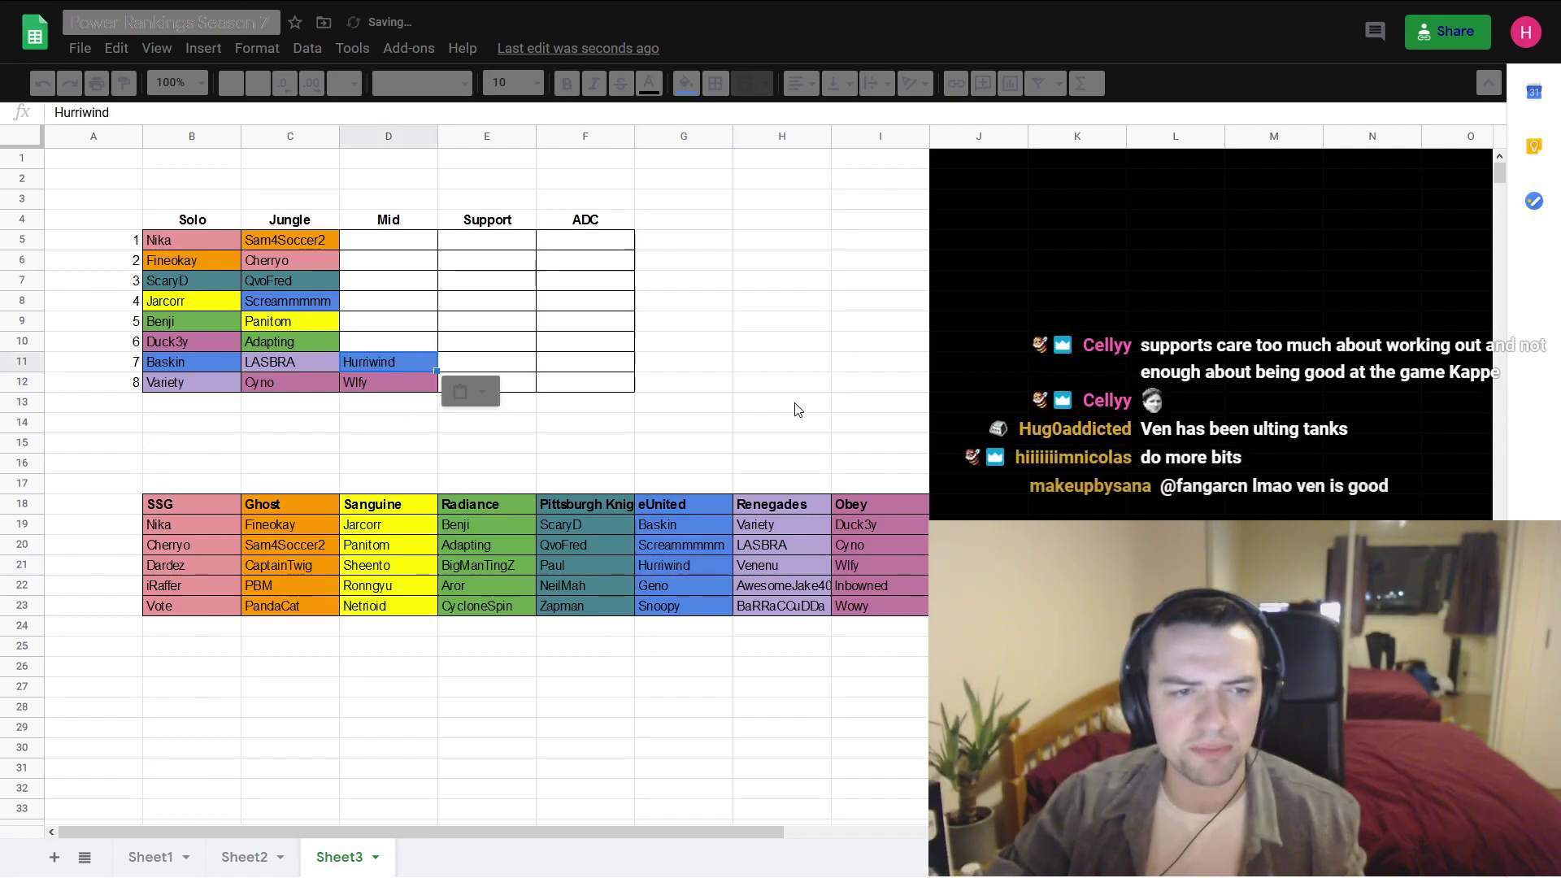
- Copy Venenu from the Renegades roster into rank 6 of the Mid column
left_click(795, 565)
key("ctrl+c")
left_click(398, 349)
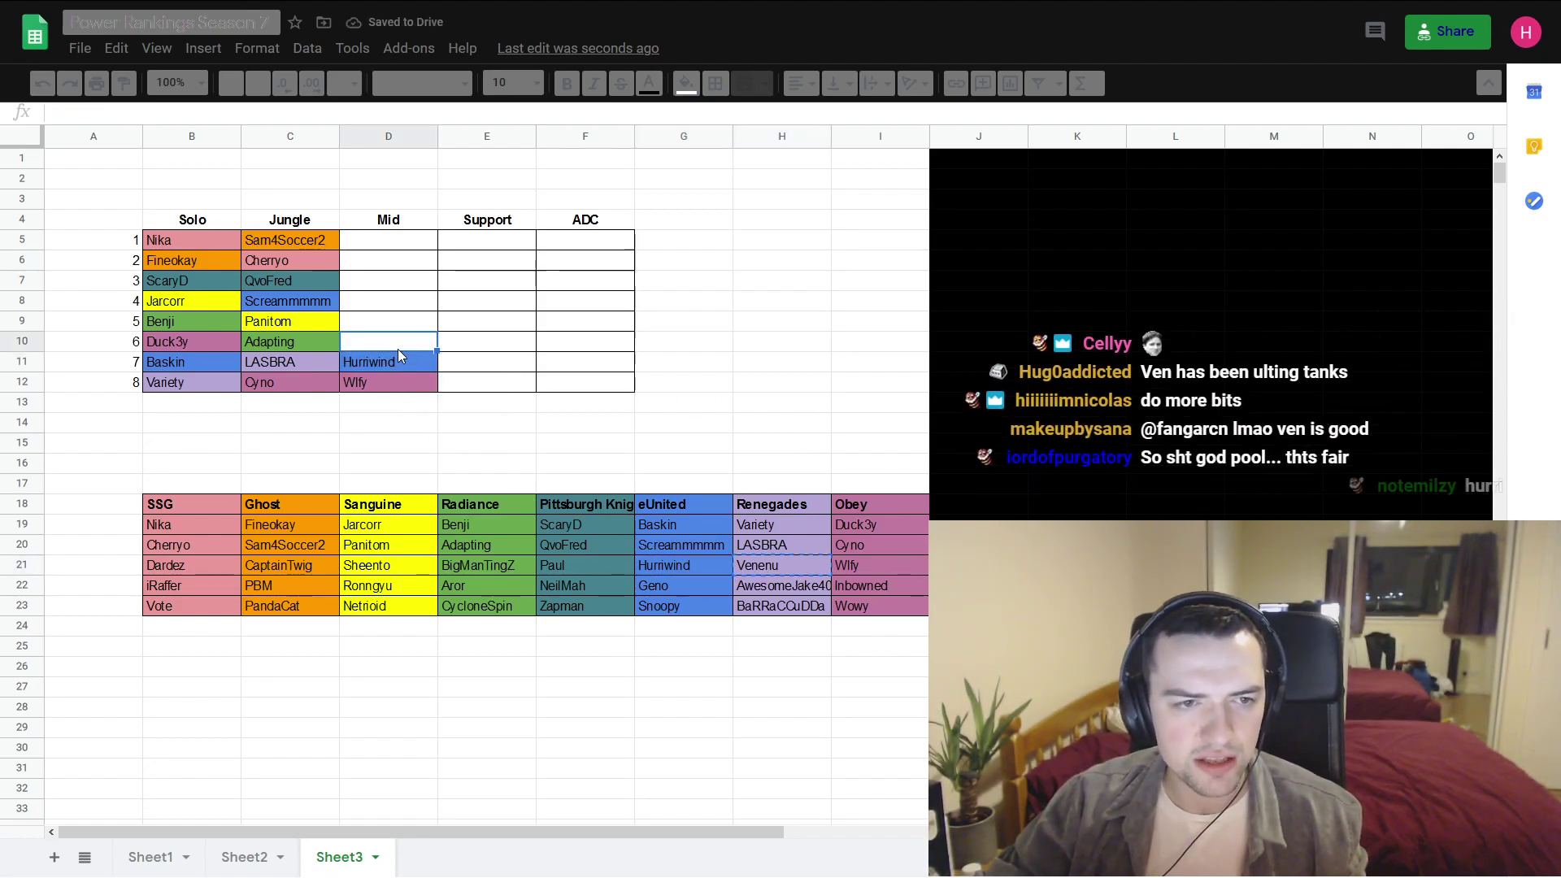
key("ctrl+v")
- Clear the eUnited team name from the header row of the roster table
left_click(667, 505)
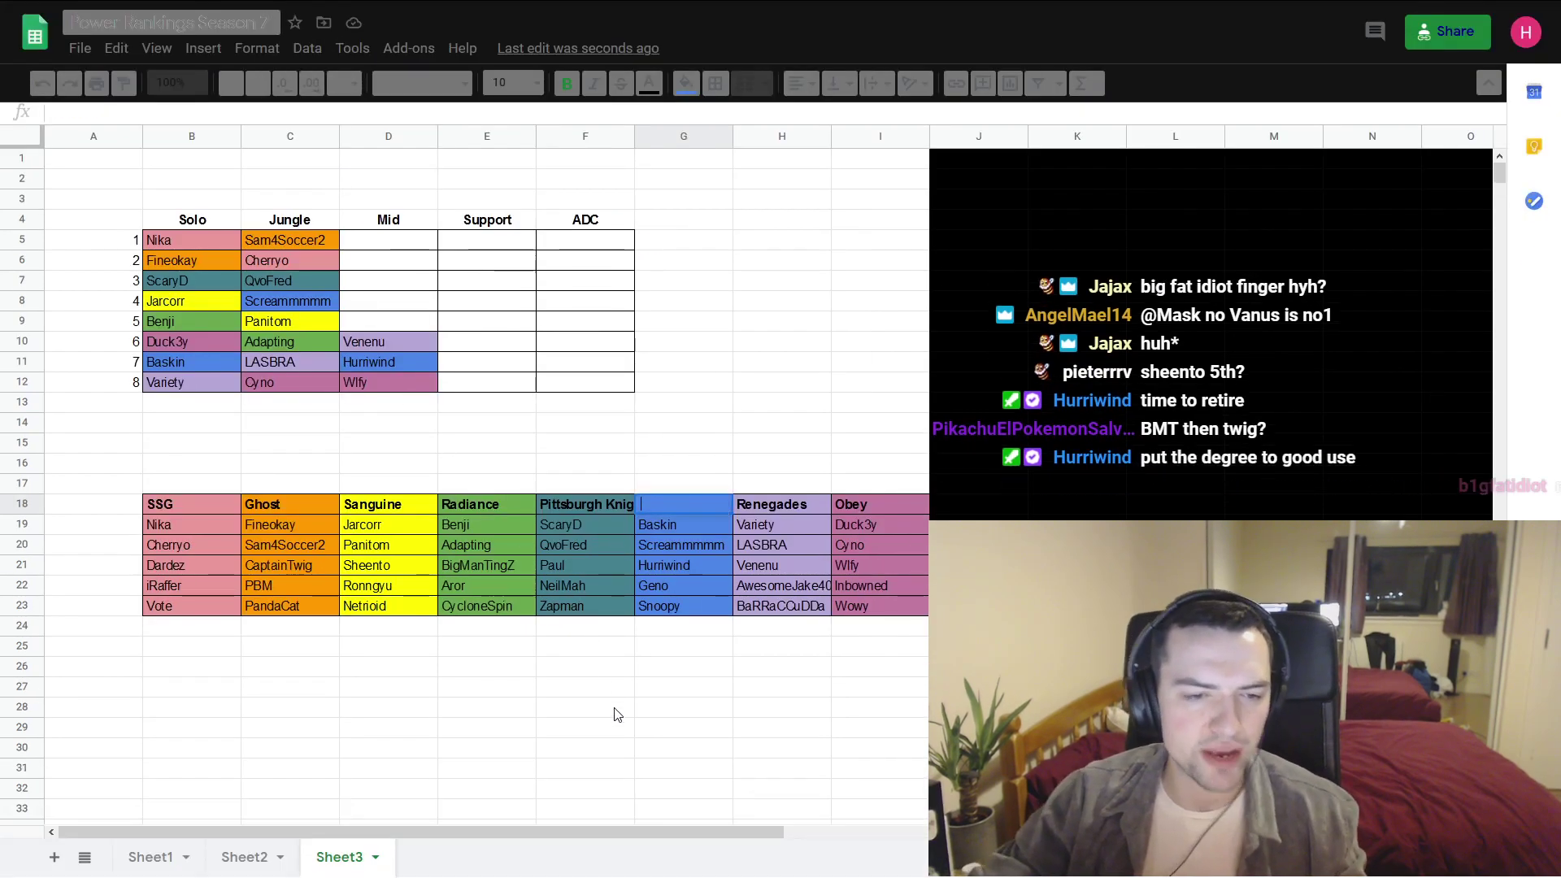
key("BackSpace")
- Compare the remaining mid players in the roster table and copy Sheento from Sanguine into rank 5 of the Mid column
left_click(469, 569)
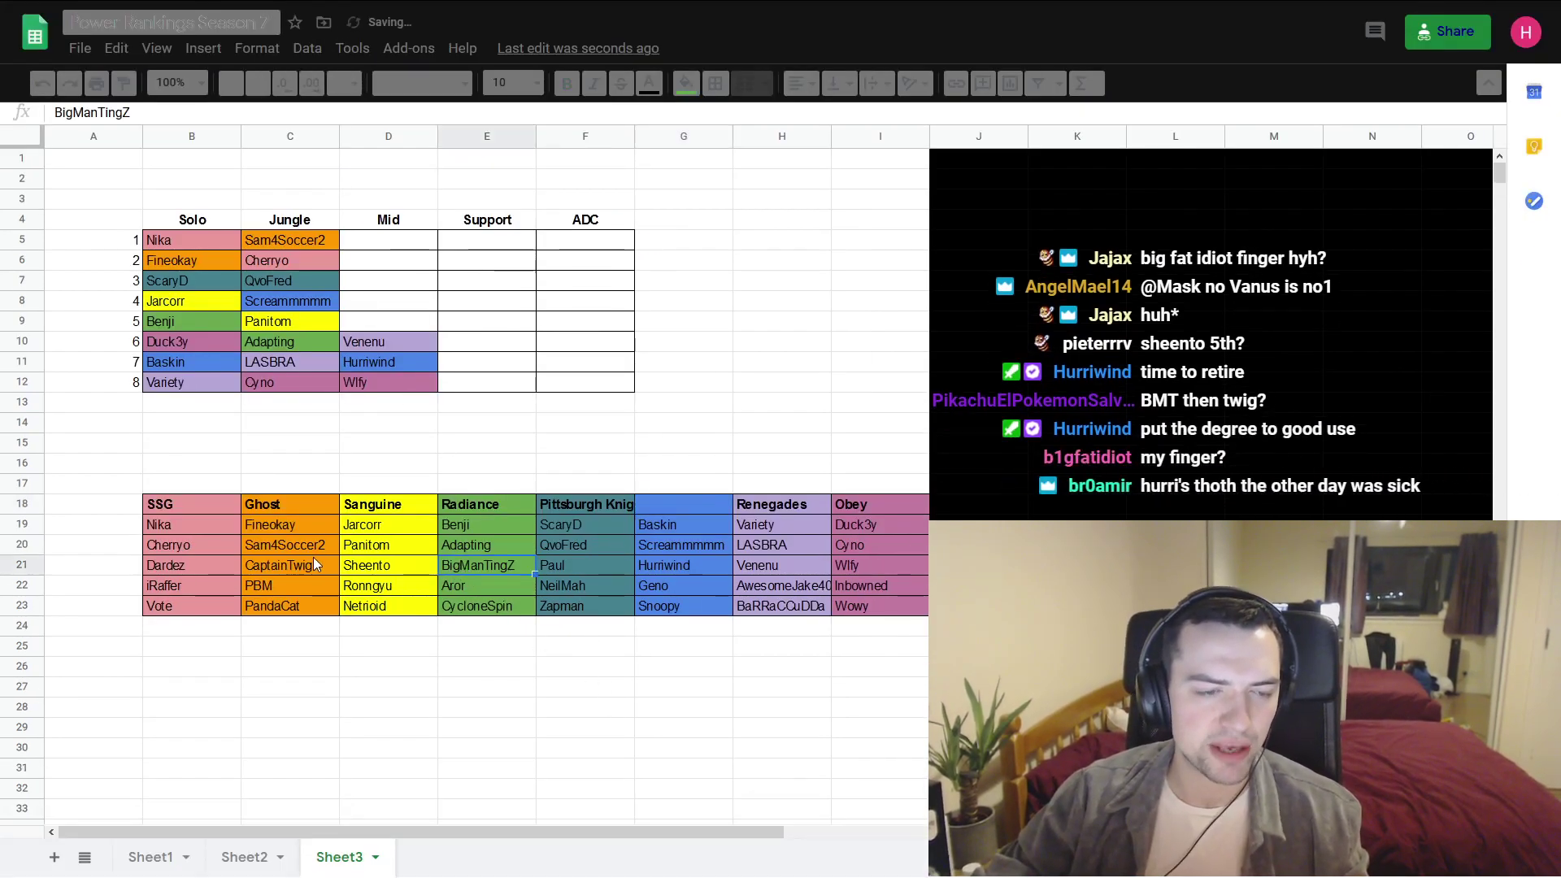
left_click(281, 560)
left_click(376, 579)
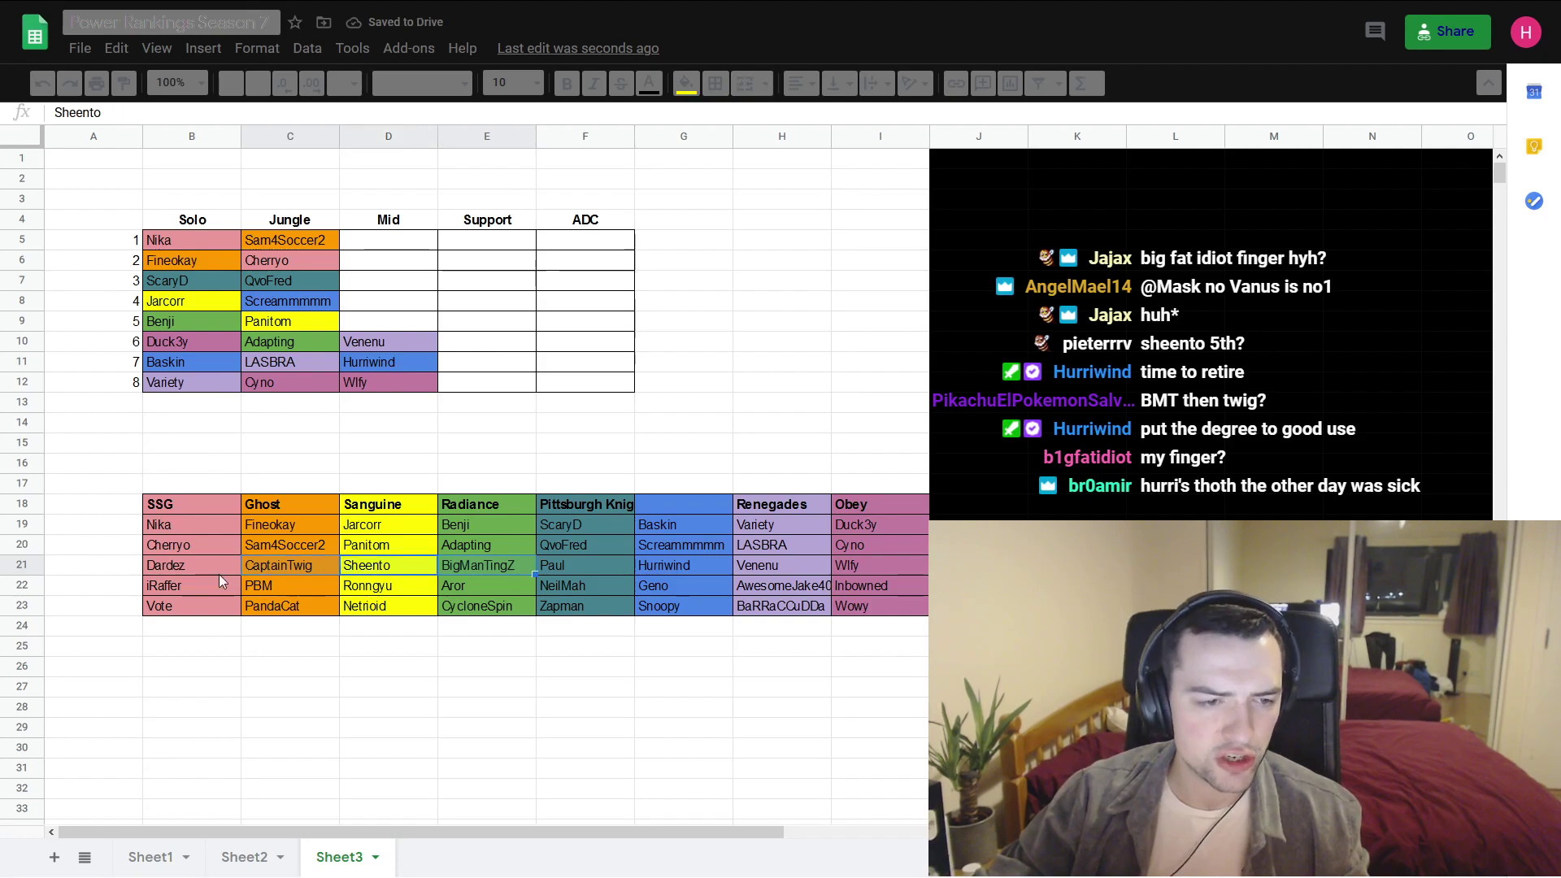
left_click(178, 568)
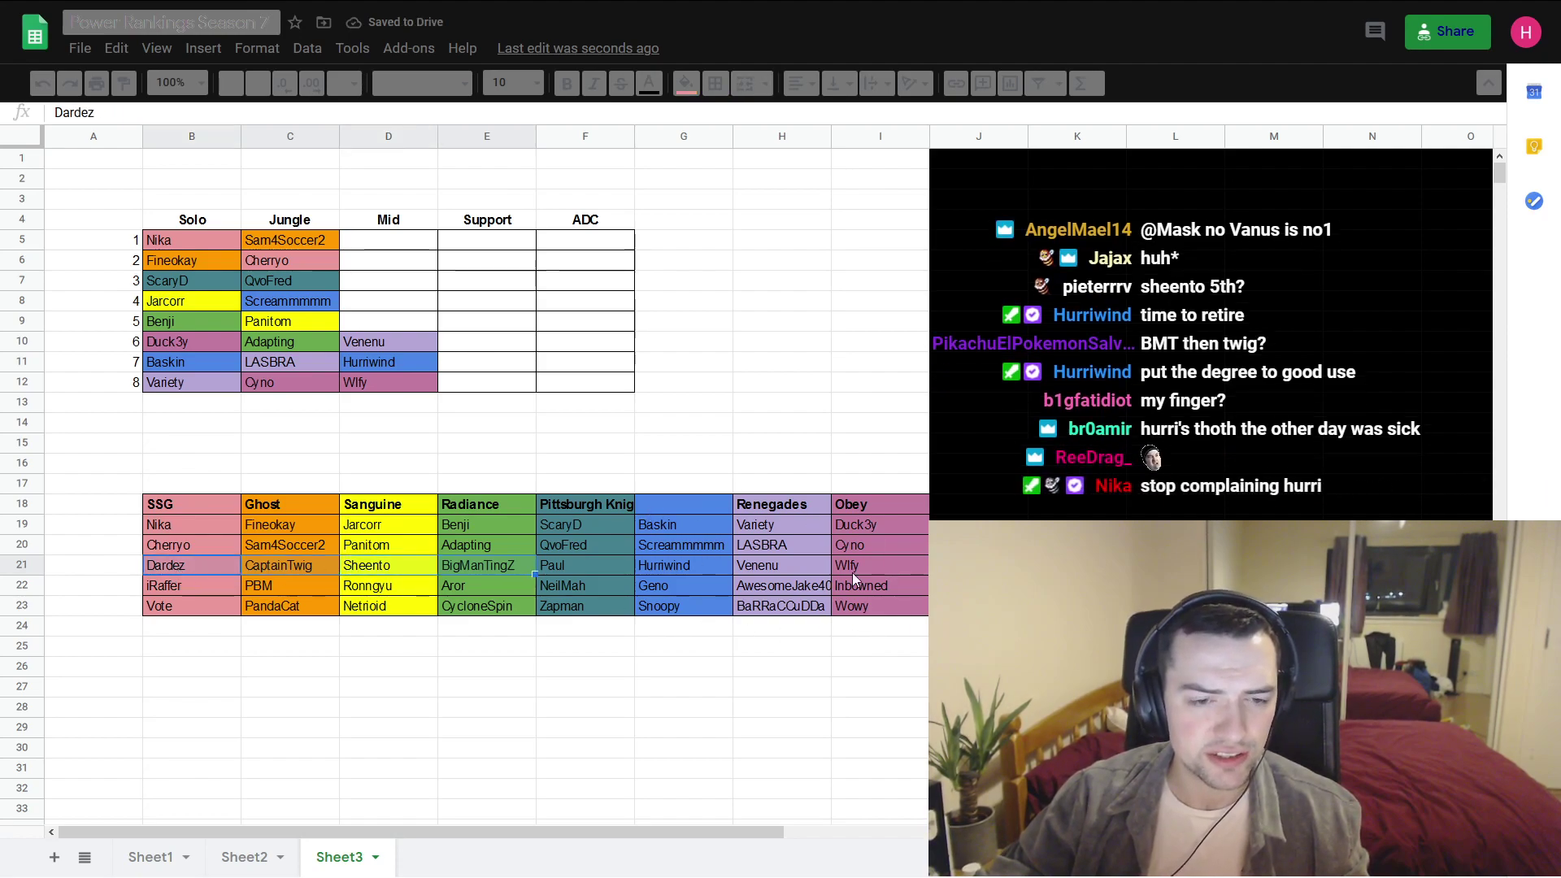
left_click(615, 564)
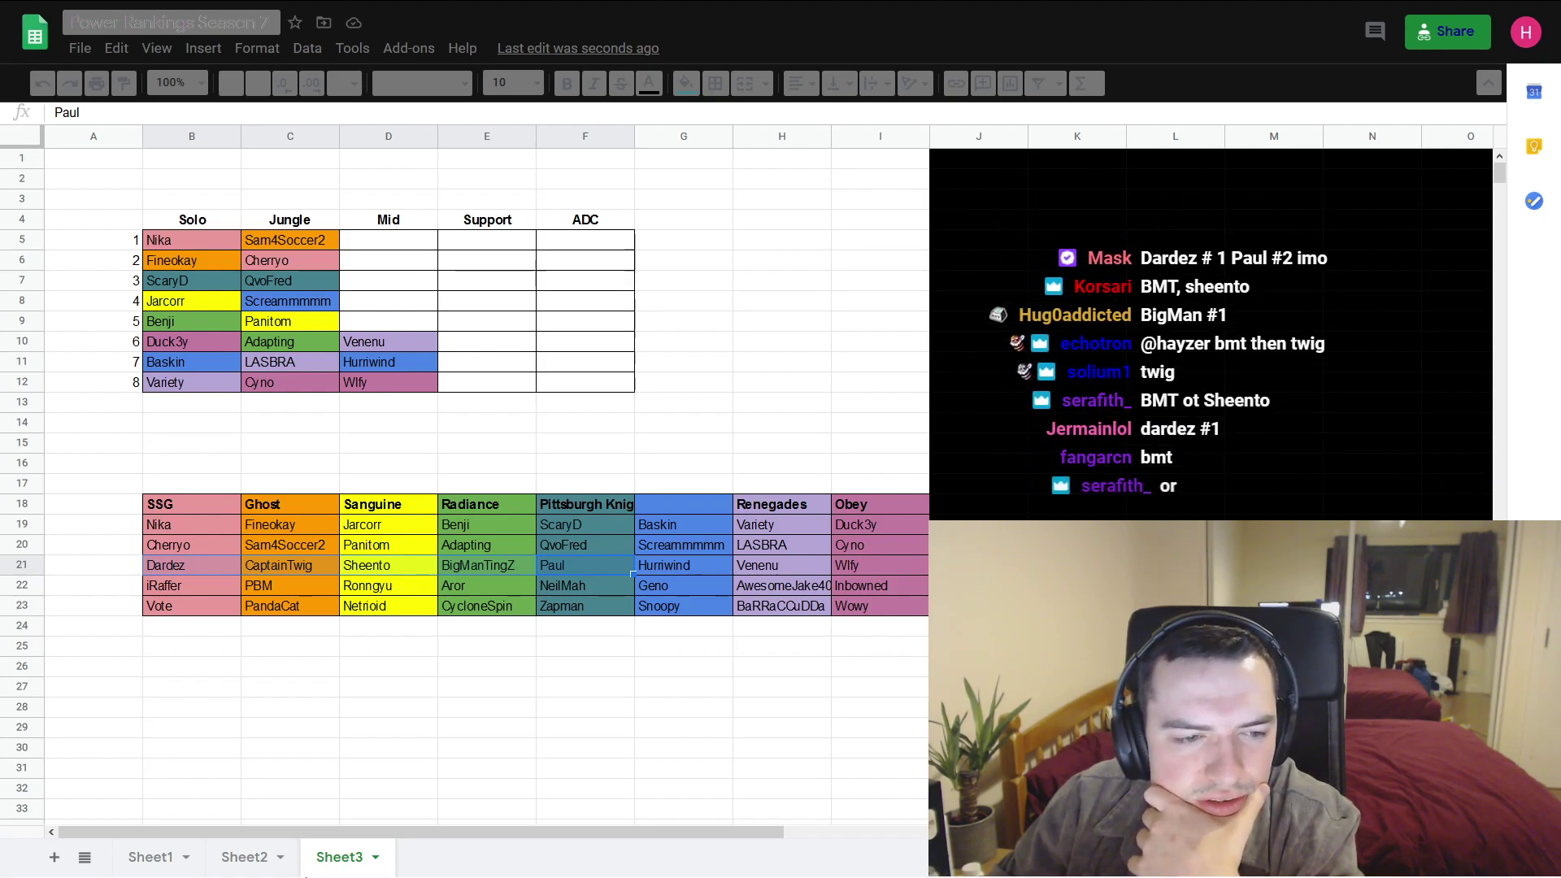
left_click(371, 571)
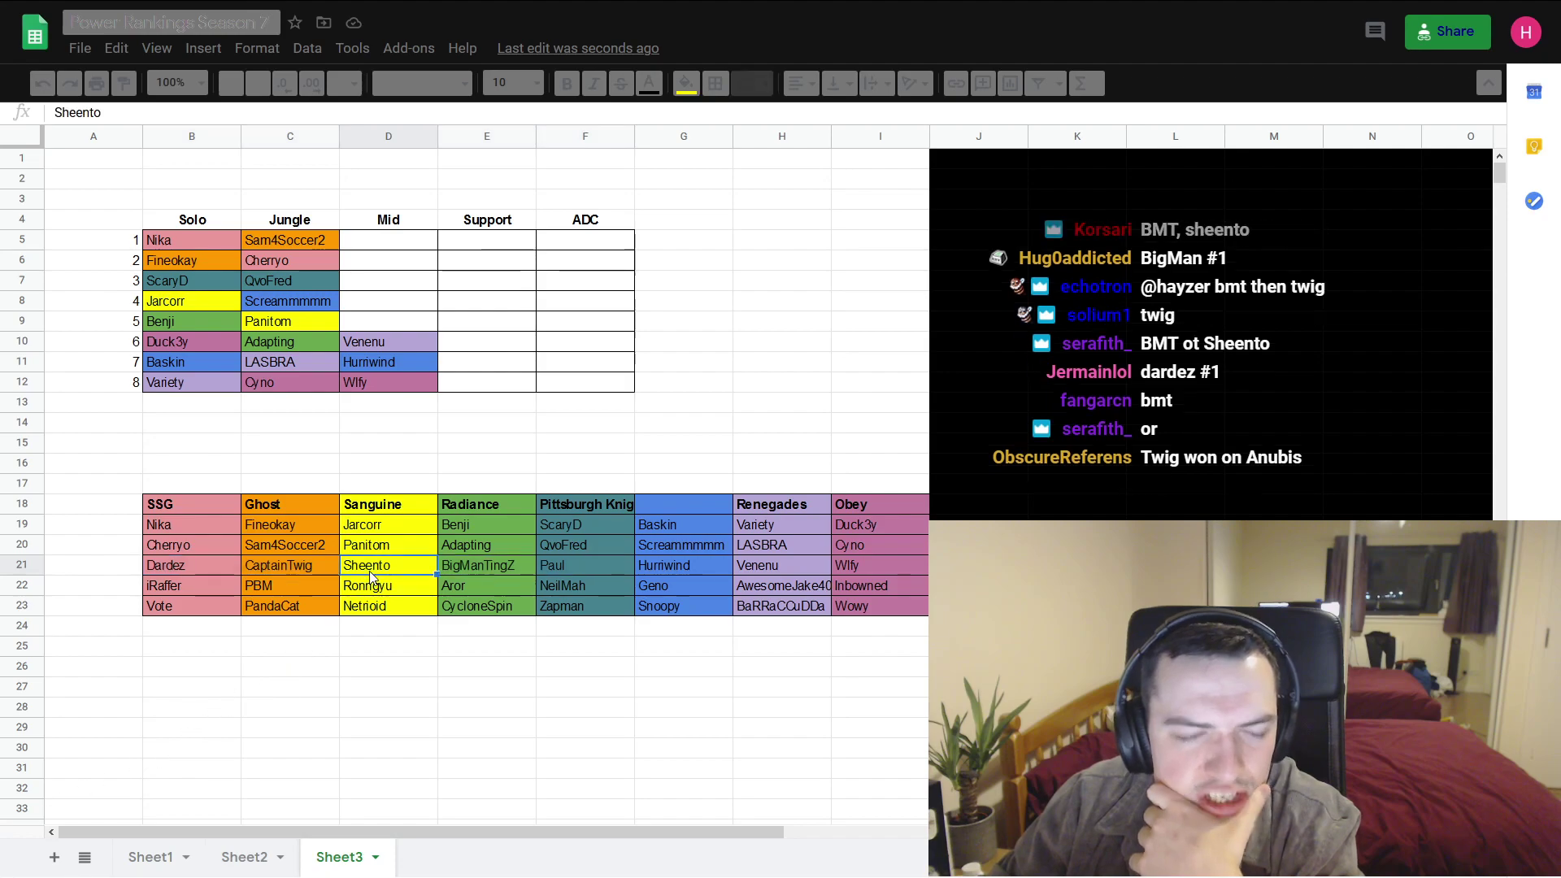
key("ctrl+c")
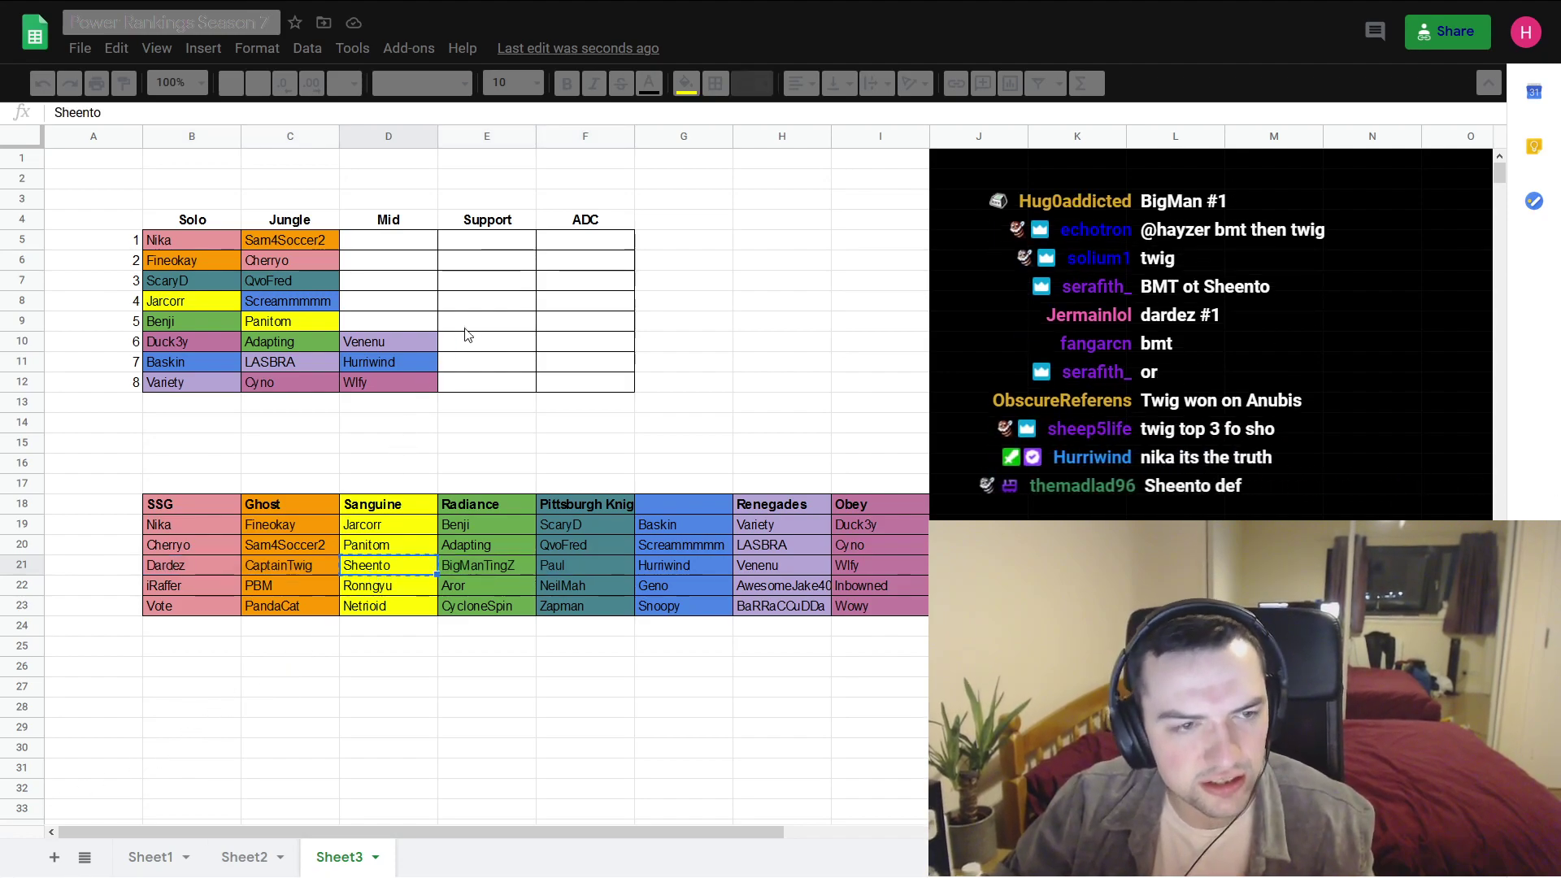
left_click(411, 326)
key("ctrl+v")
left_click(794, 439)
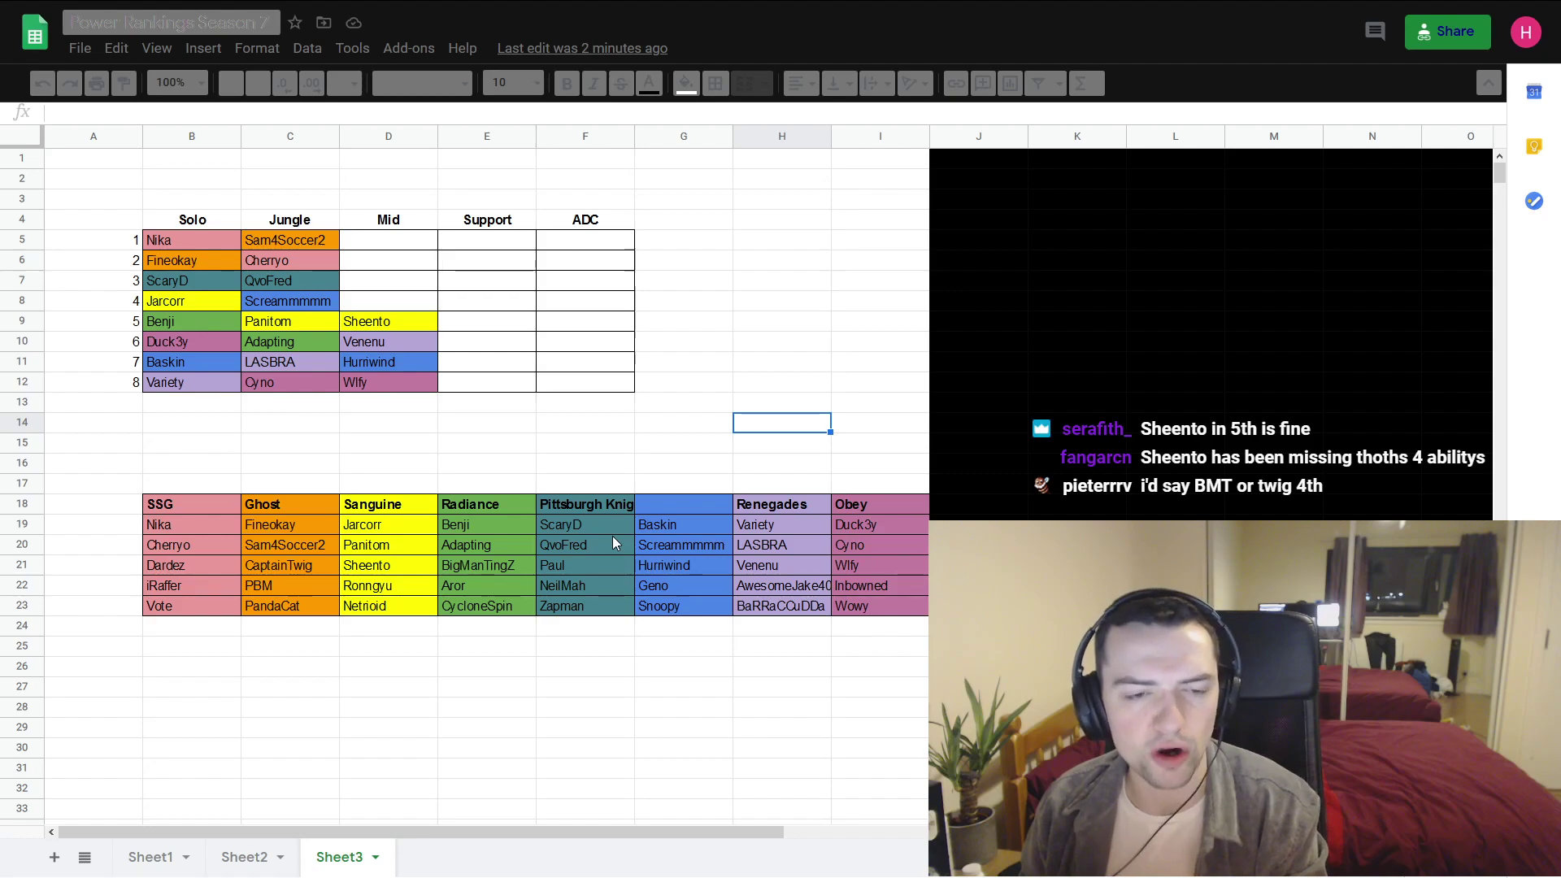
- Copy BigManTingZ from the Radiance roster into rank 4 of the Mid column
left_click(487, 562)
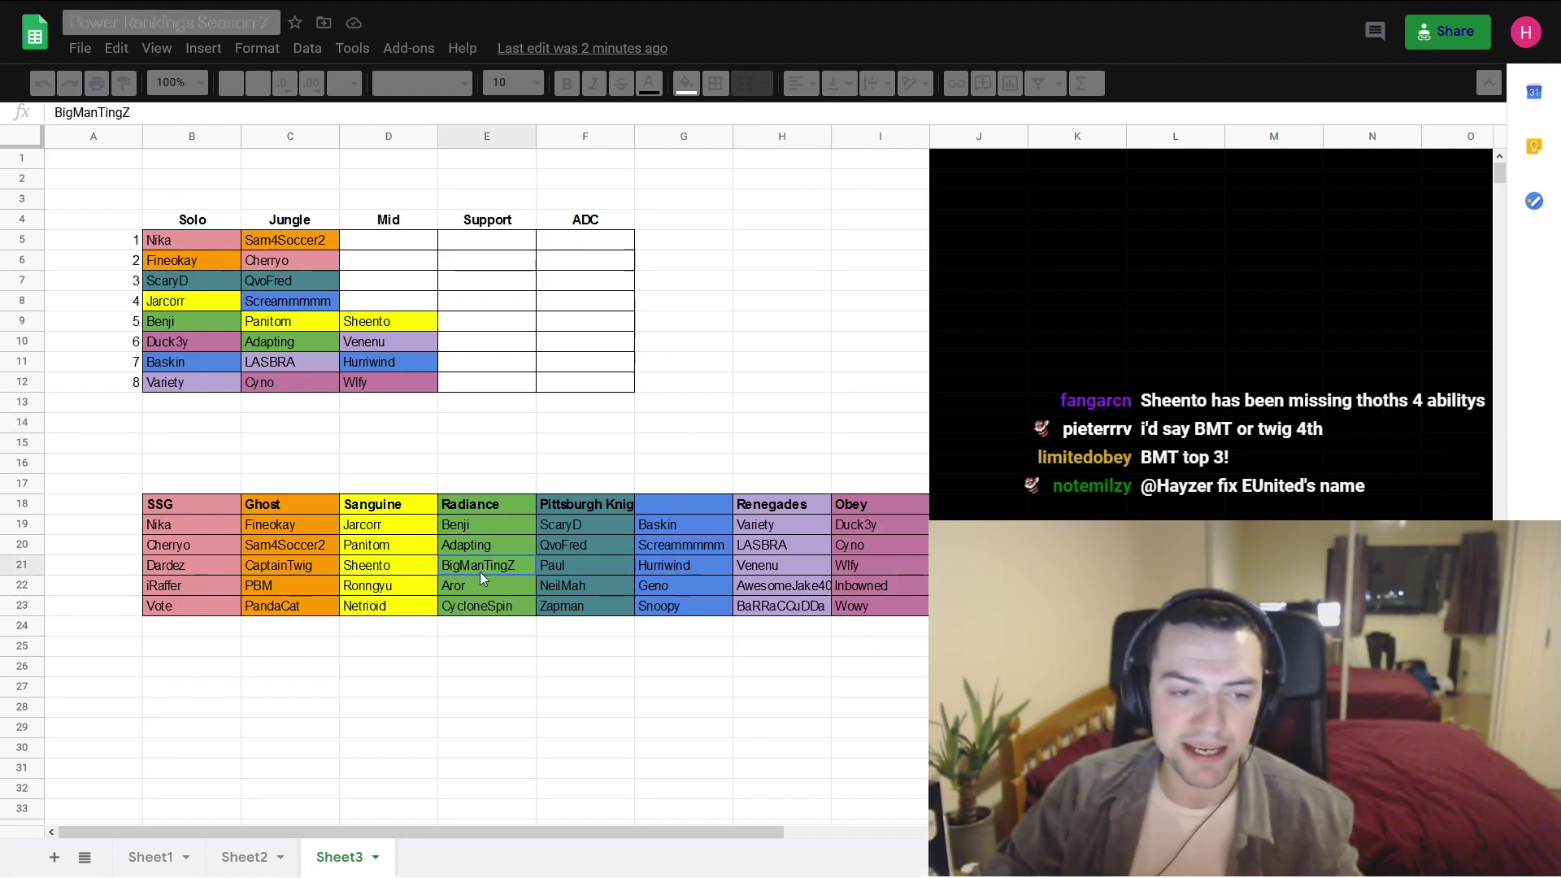
left_click(400, 307)
key("ctrl+v")
left_click(777, 383)
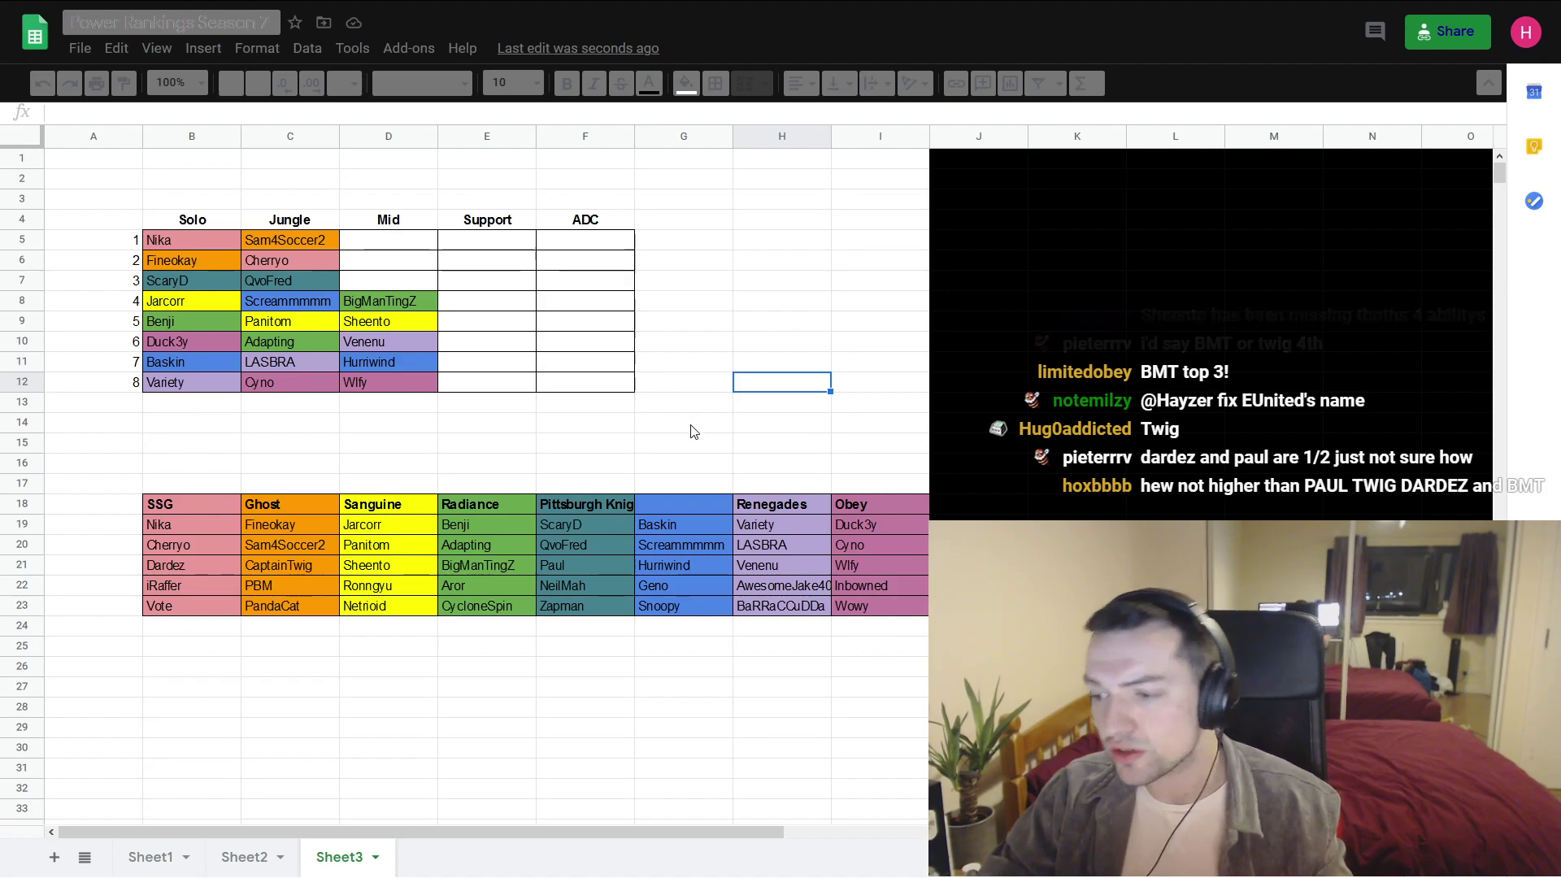
- Copy CaptainTwig from the Ghost roster into rank 3 of the Mid column
left_click(301, 574)
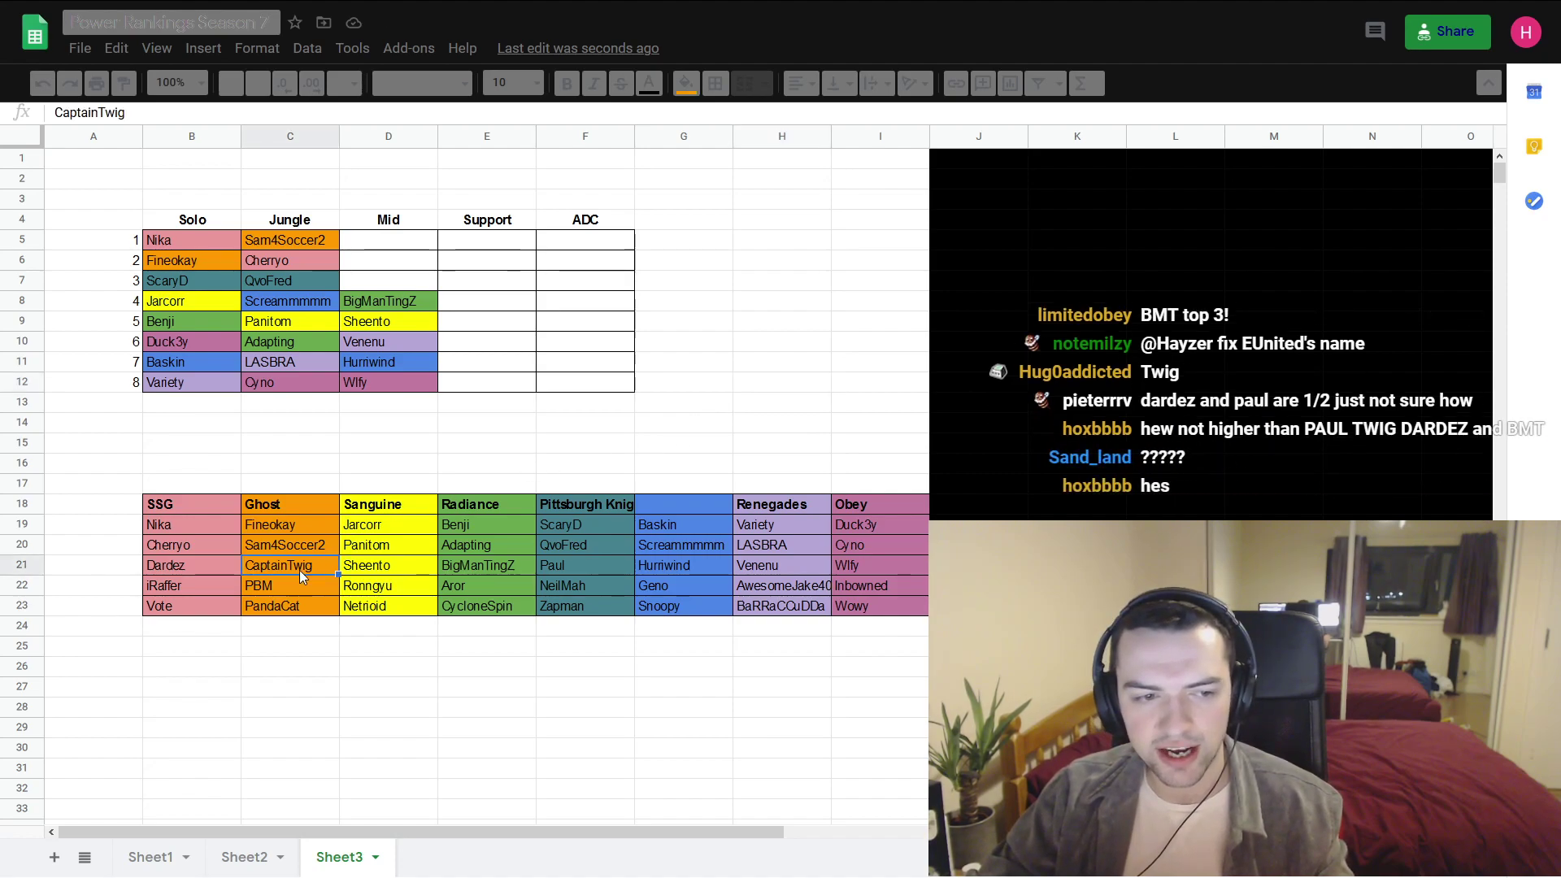
key("ctrl+c")
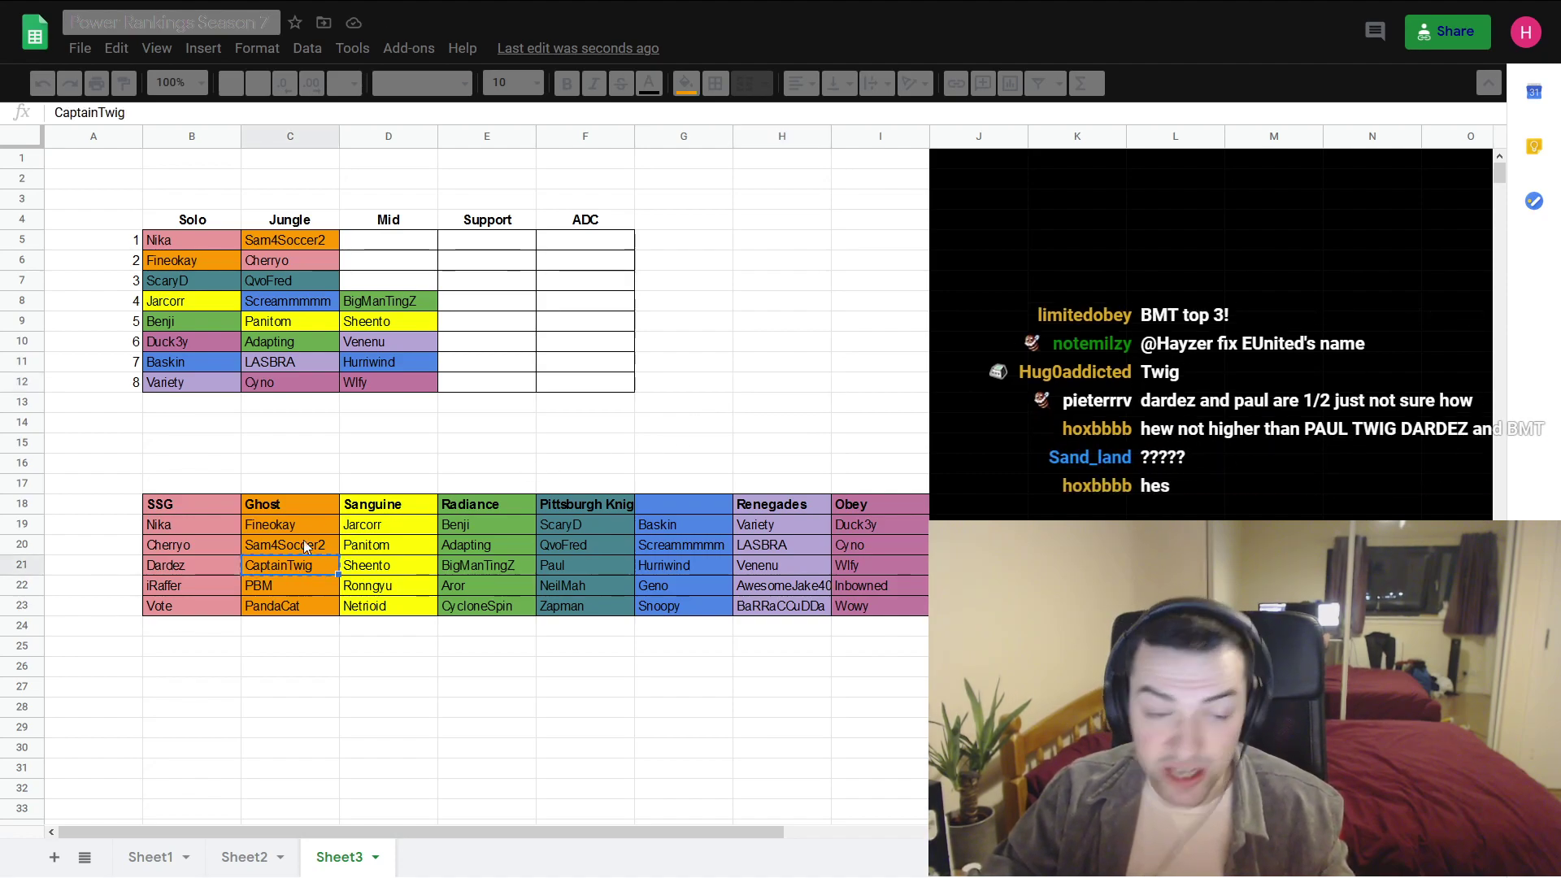
left_click(363, 284)
key("ctrl+v")
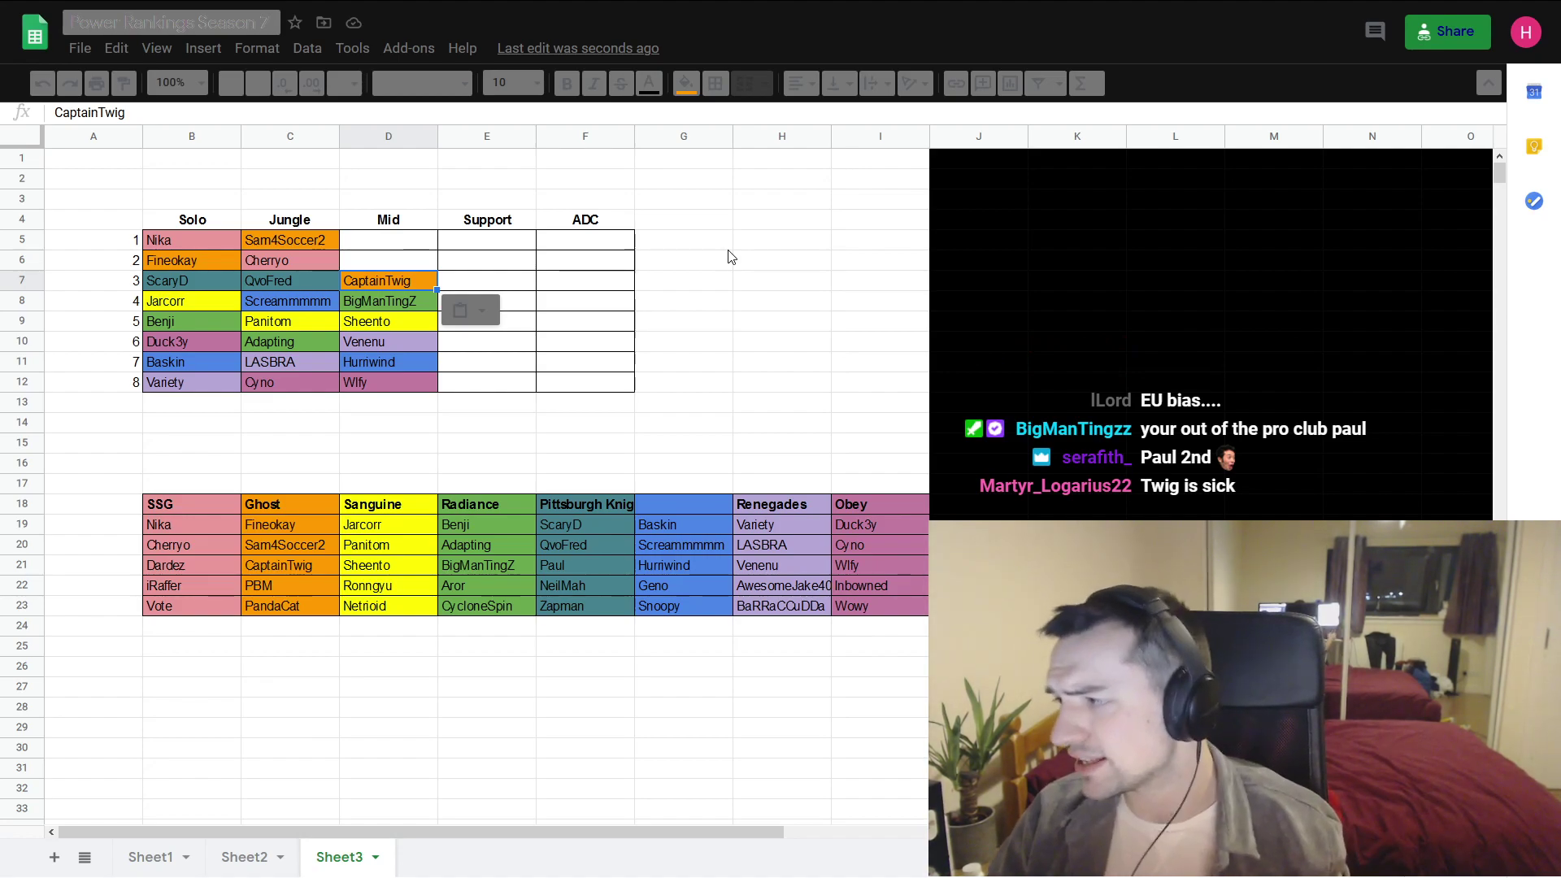
- Copy Dardez from the SSG roster into rank 2 of the Mid column
mouse_move(659, 7)
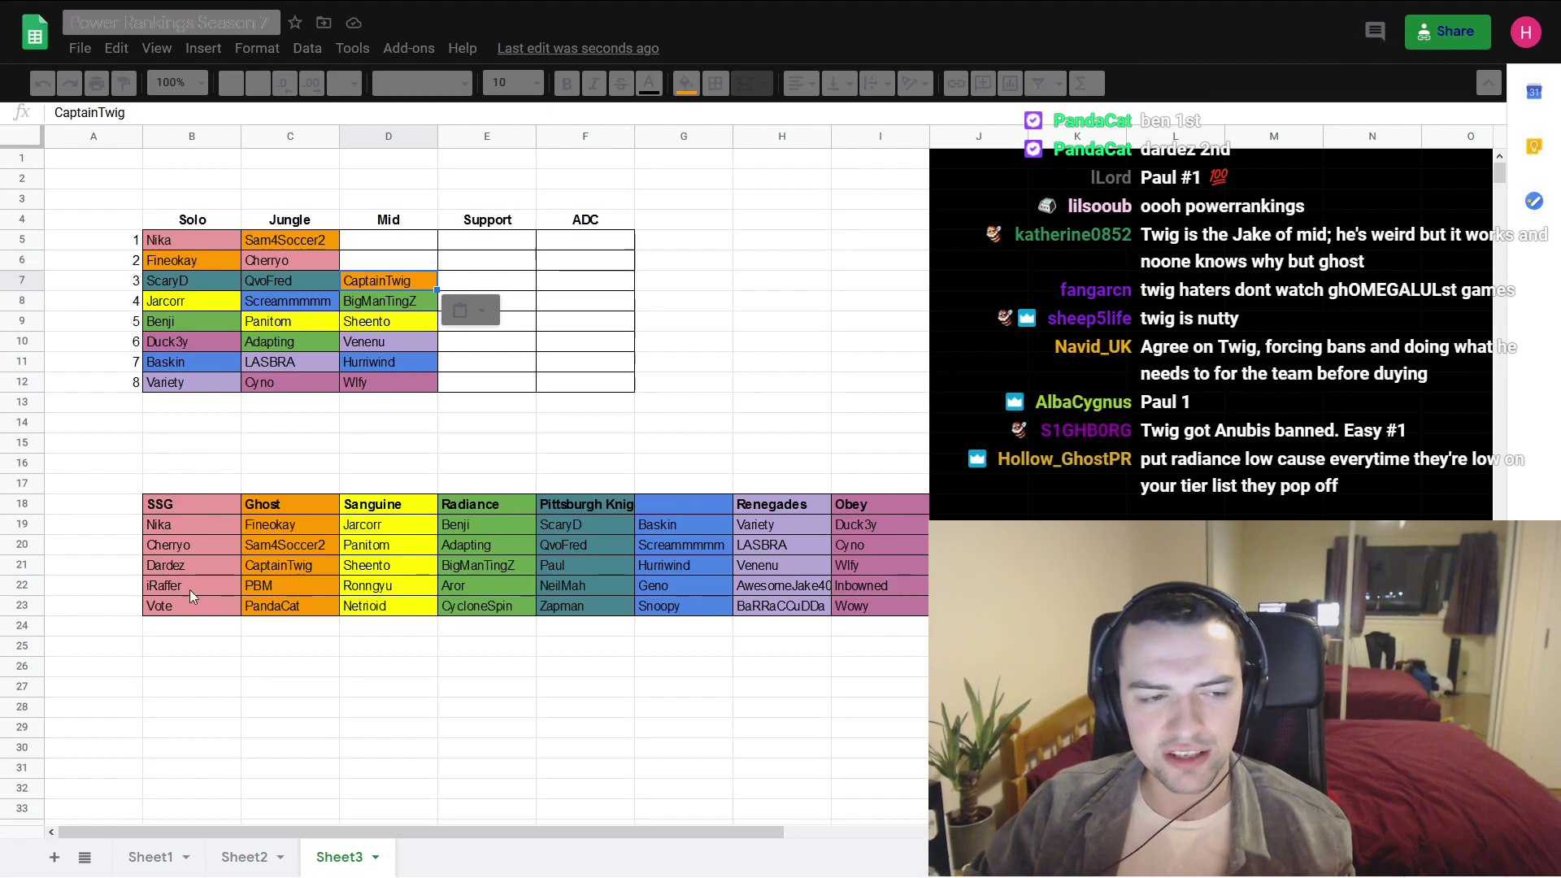
left_click(172, 564)
key("ctrl+c")
left_click(384, 261)
key("ctrl+v")
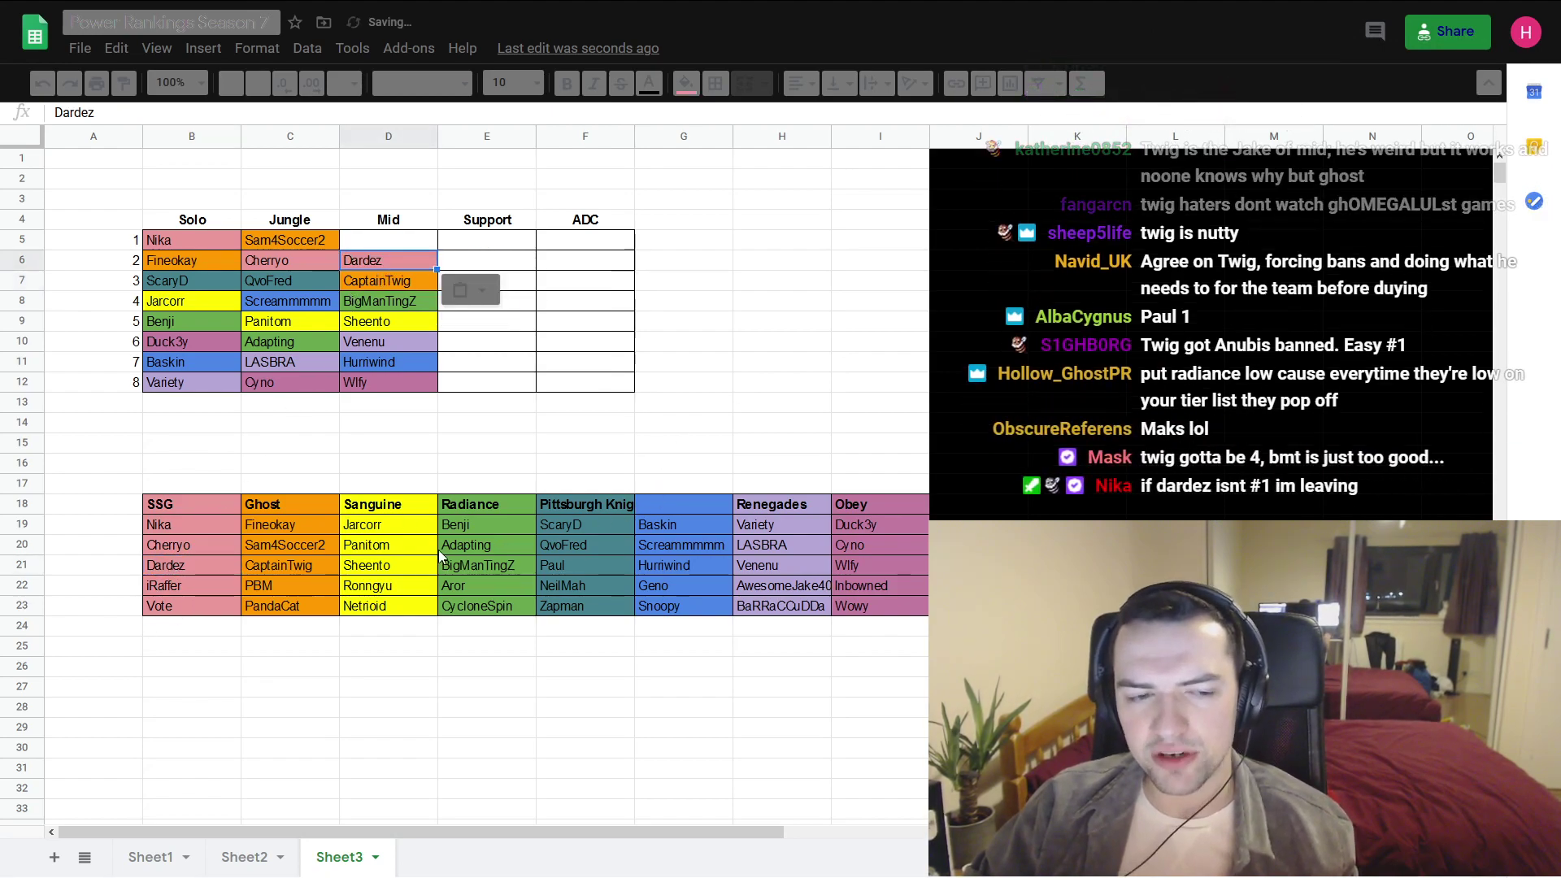
- Copy Paul from the Pittsburgh Knights roster into rank 1 of the Mid column
left_click(558, 556)
key("ctrl+c")
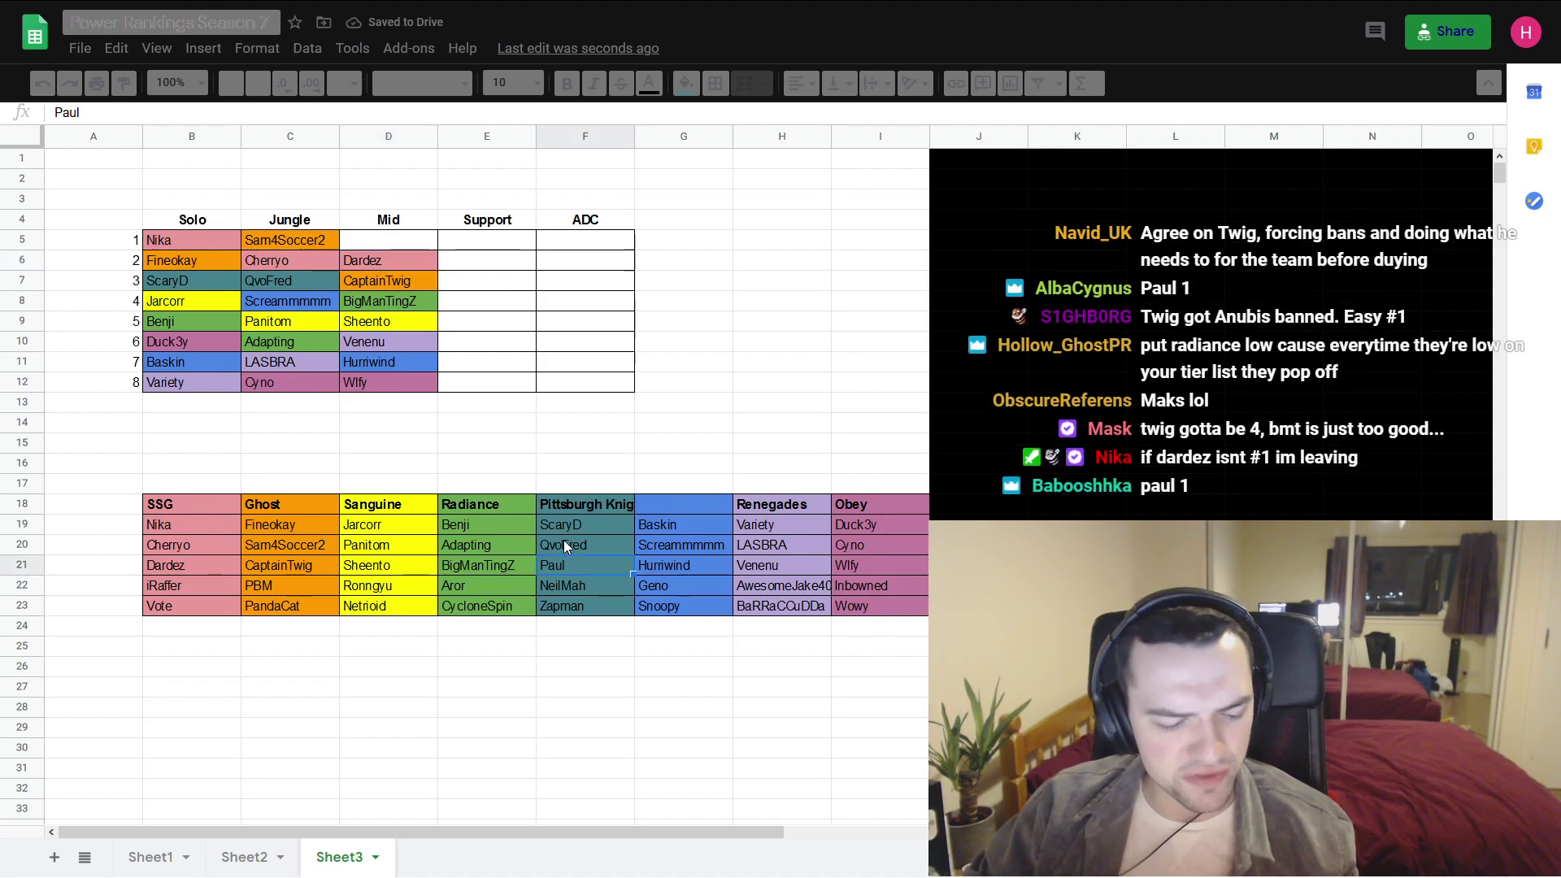
left_click(374, 237)
key("ctrl+v")
left_click(822, 317)
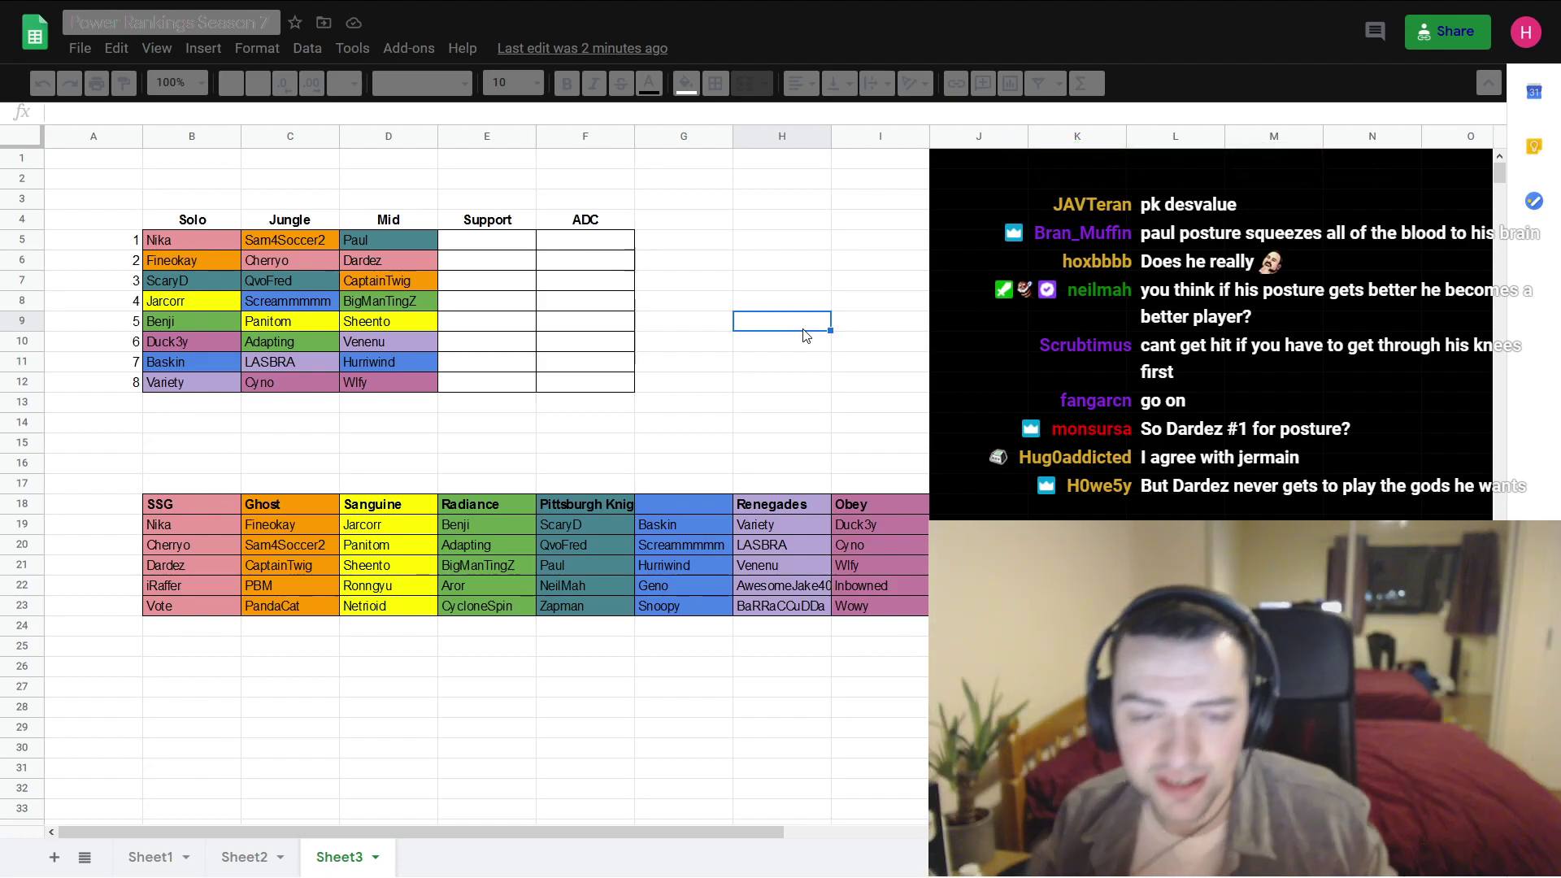
- Copy Inbowned from the Obey roster into rank 8 of the Support column
left_click(869, 583)
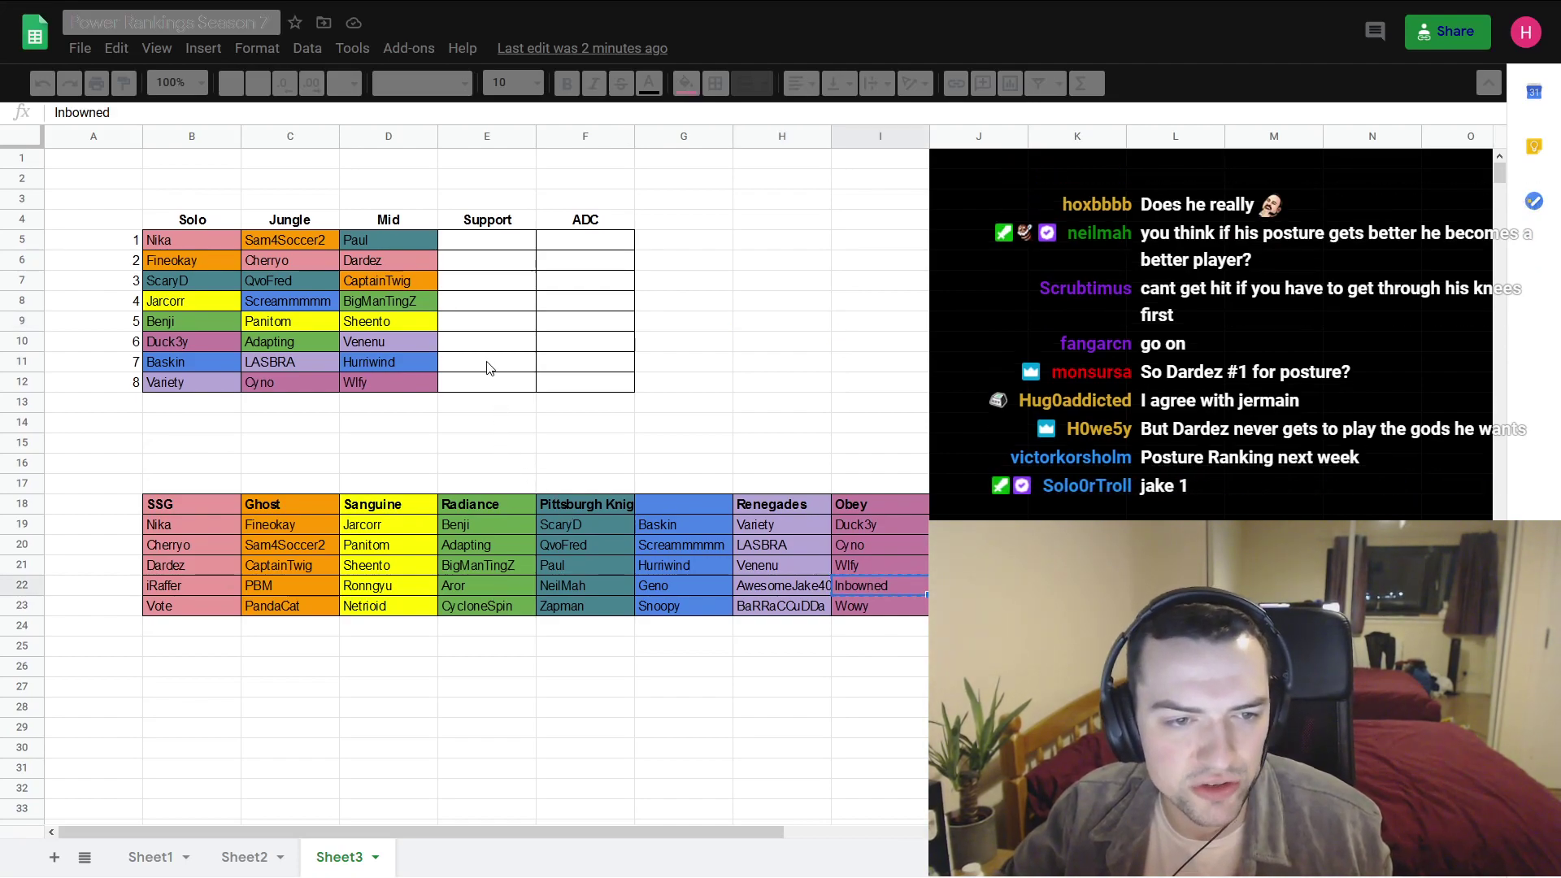
left_click(488, 383)
key("ctrl+v")
left_click(703, 410)
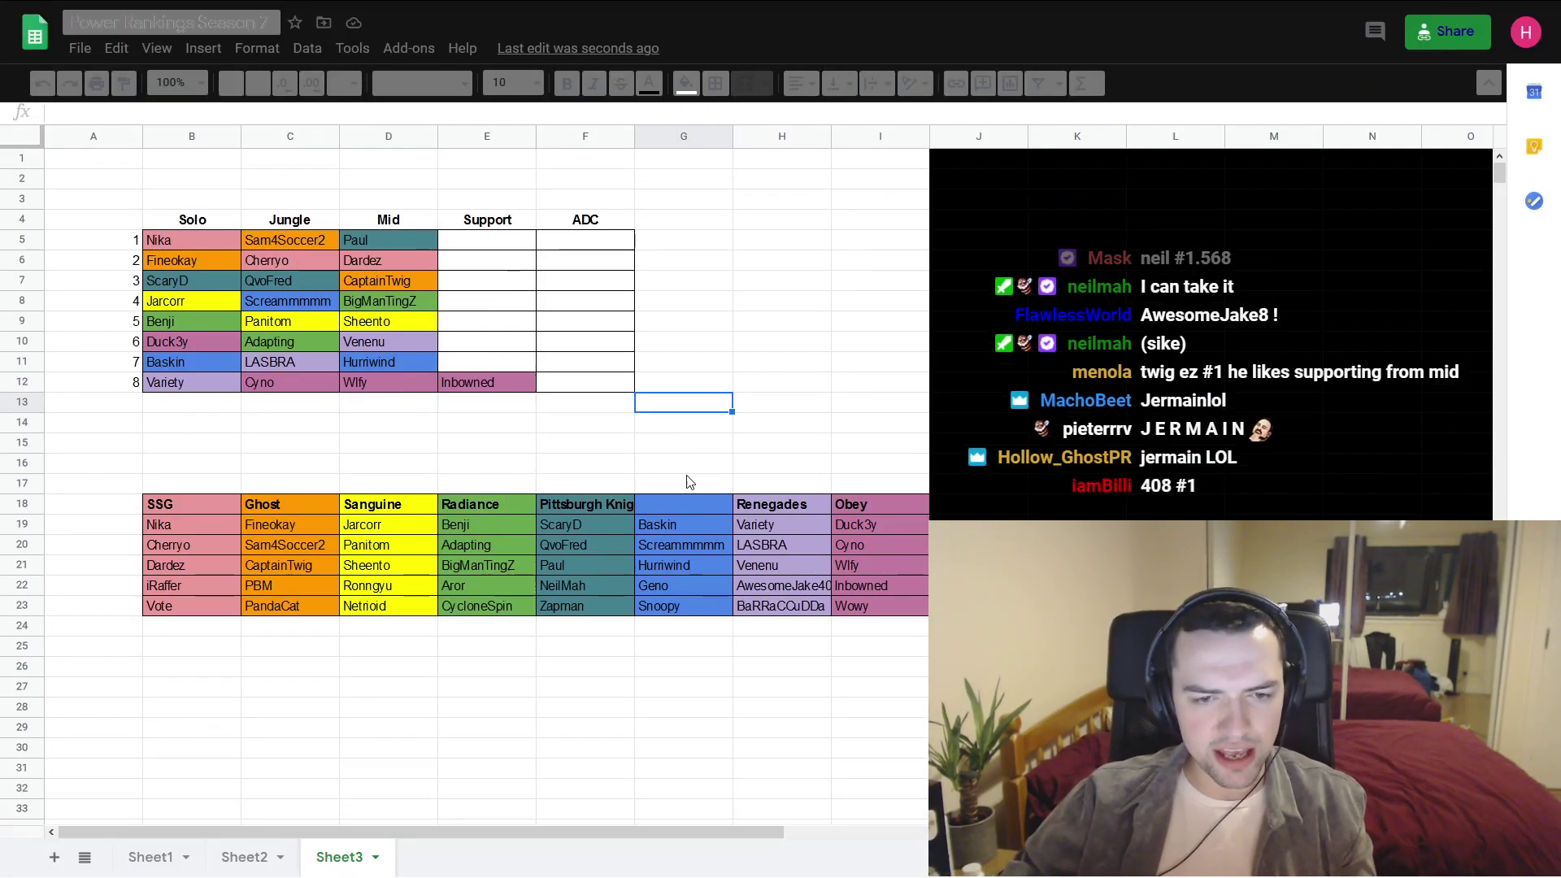
left_click(668, 486)
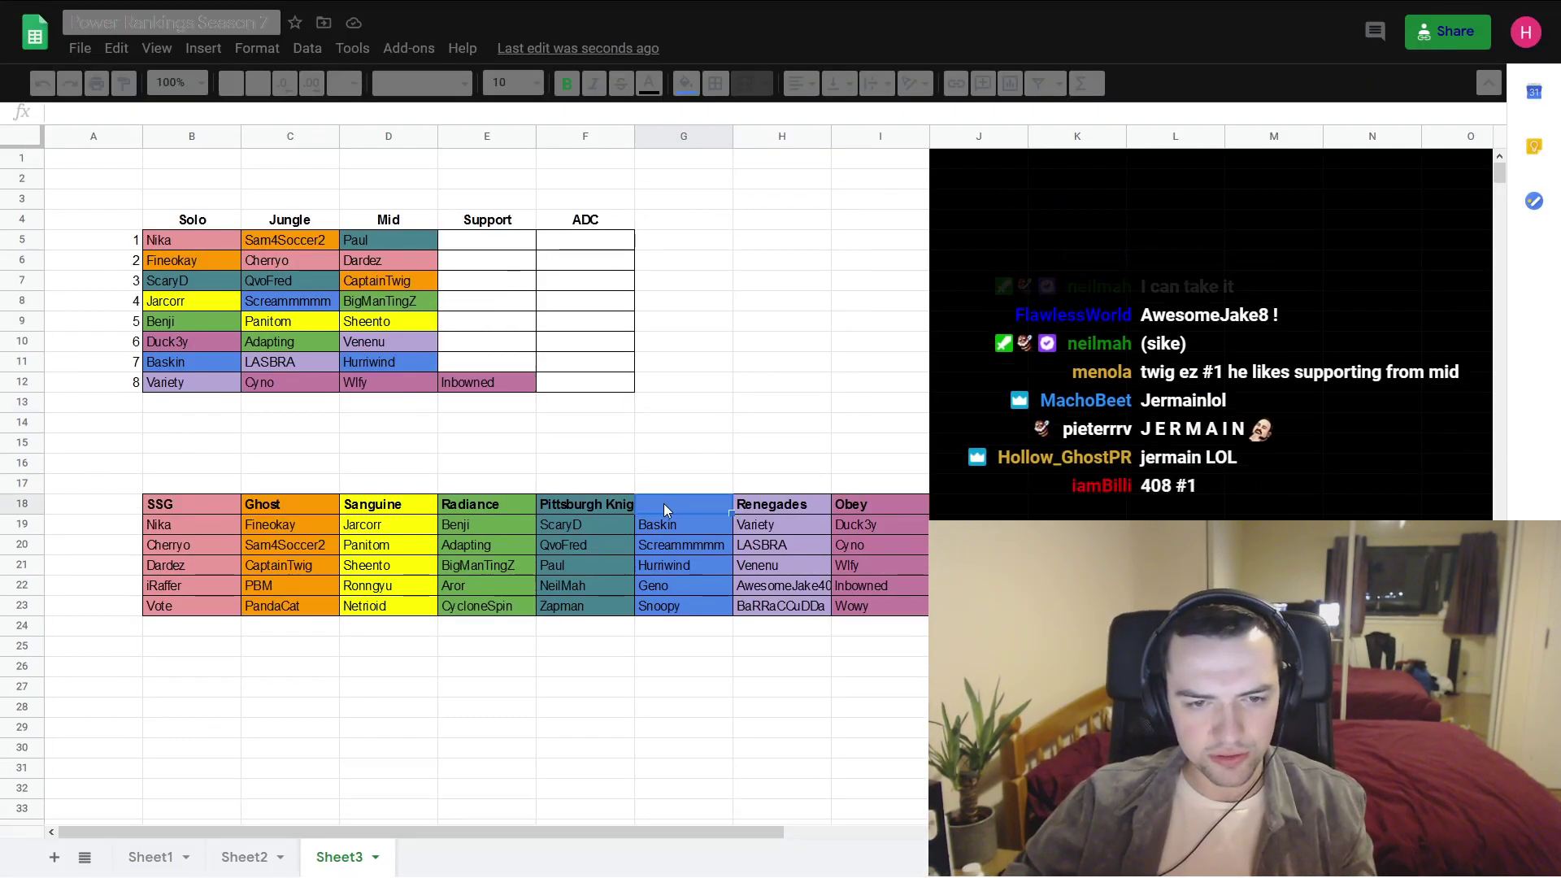
key("ctrl+z")
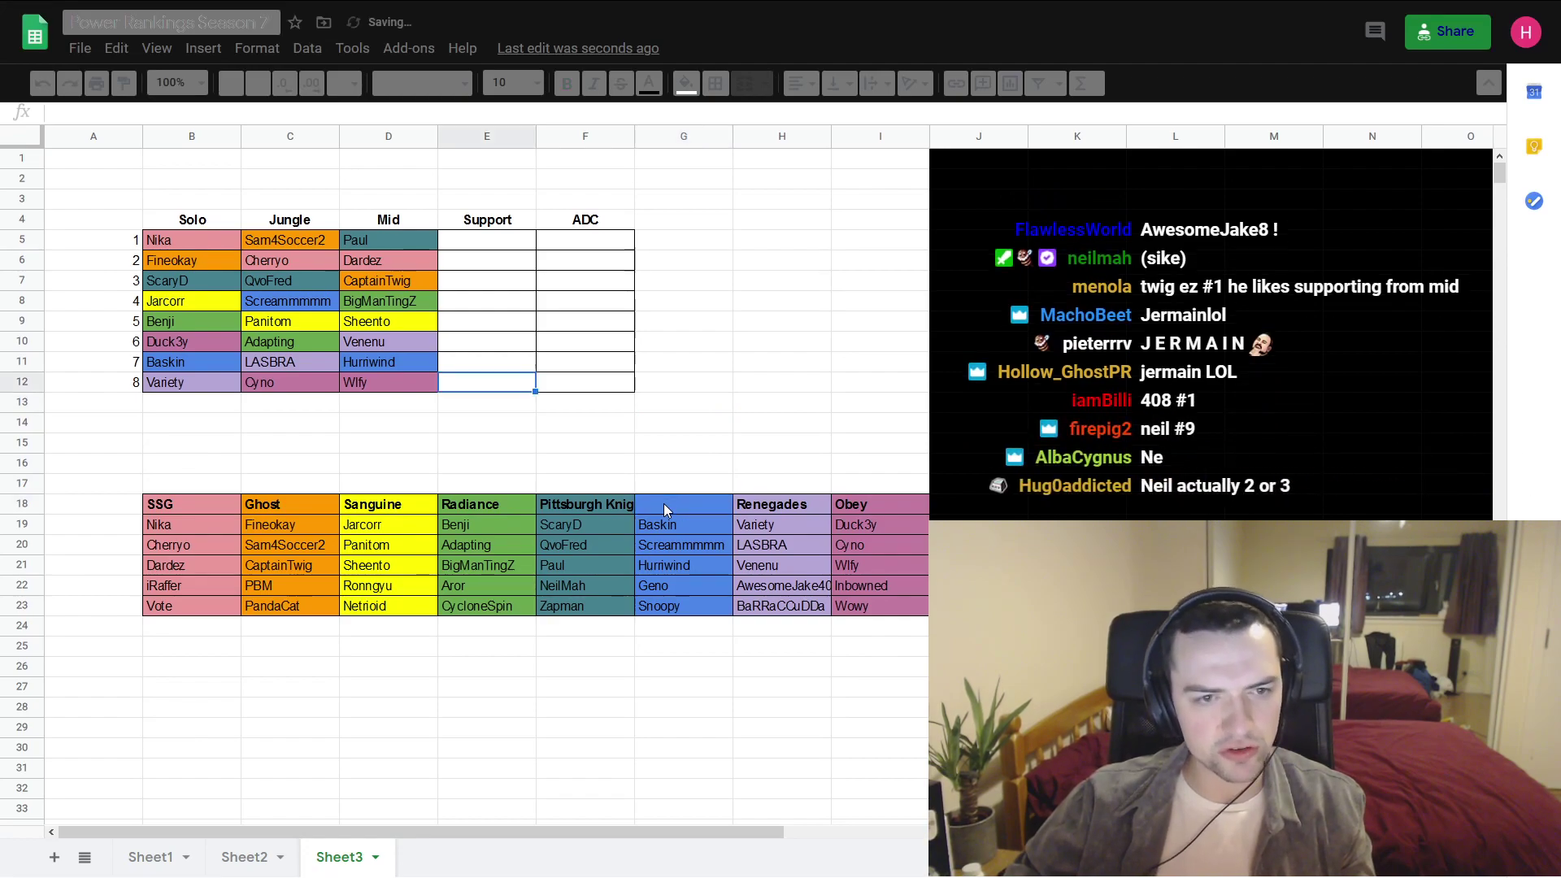
key("ctrl+z")
key("ctrl+z")
key("ctrl+z")
key("ctrl+z")
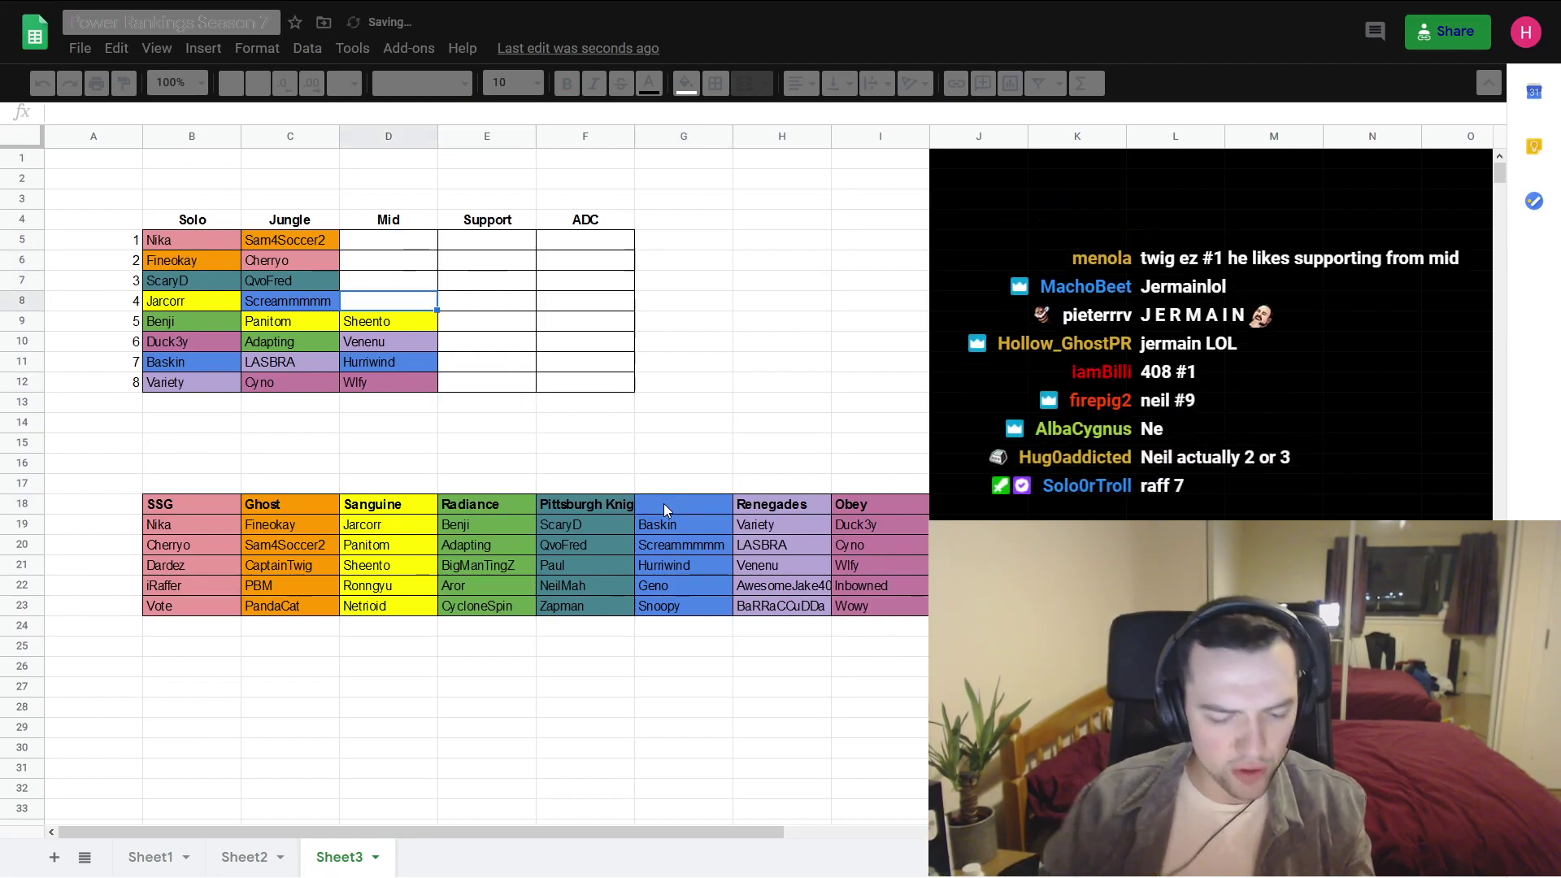
key("ctrl+y")
key("ctrl+y")
key("ctrl+y")
key("ctrl+y")
key("ctrl+y")
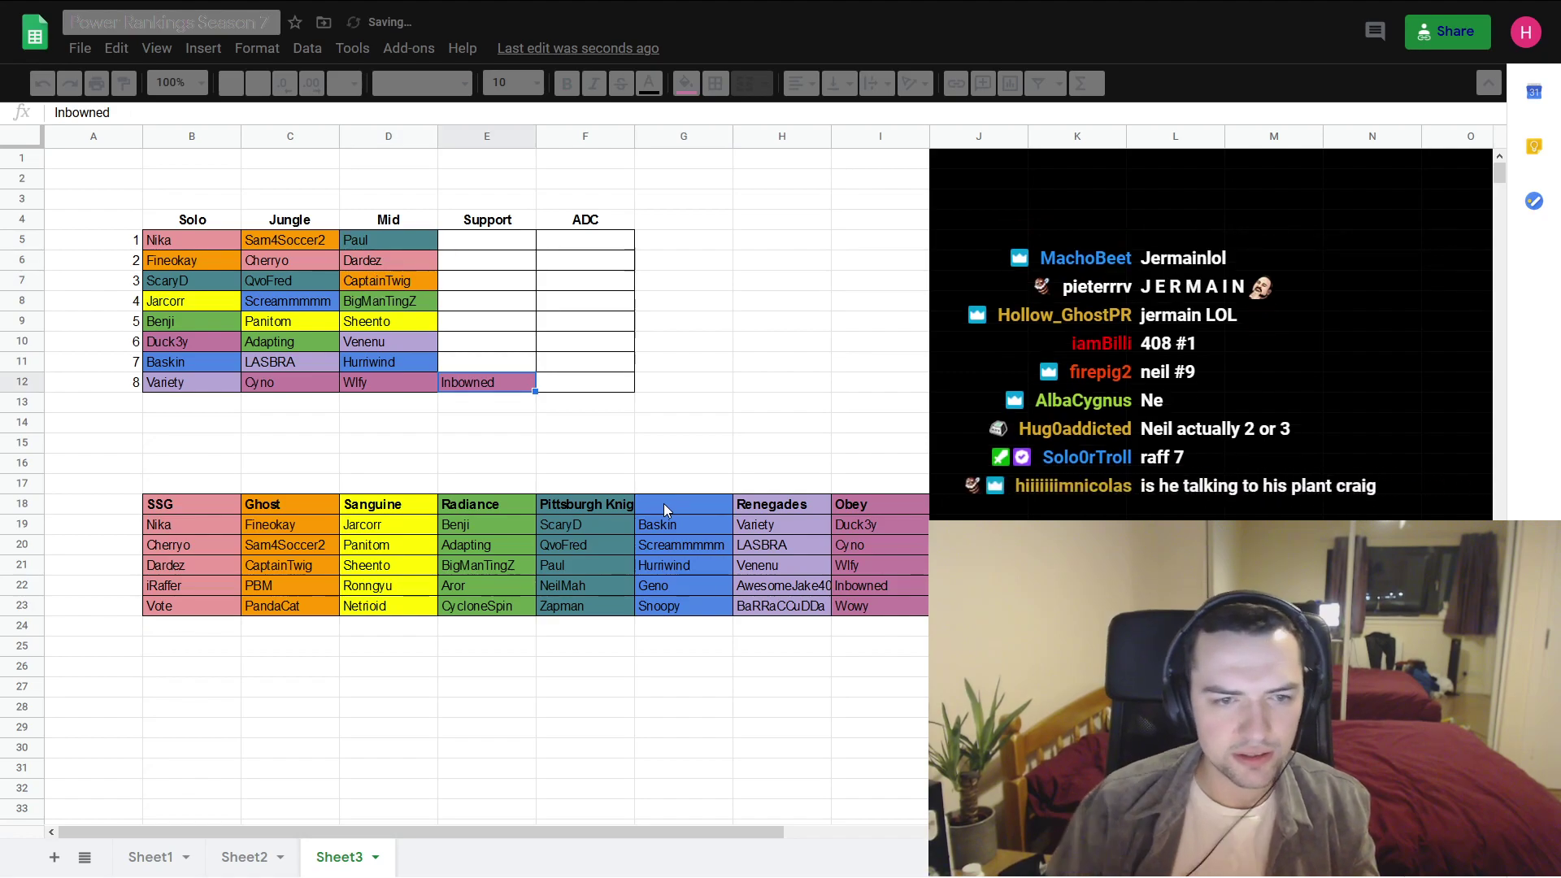
- Enter eUnited as the missing team name above the blue roster column in row 18
left_click(663, 504)
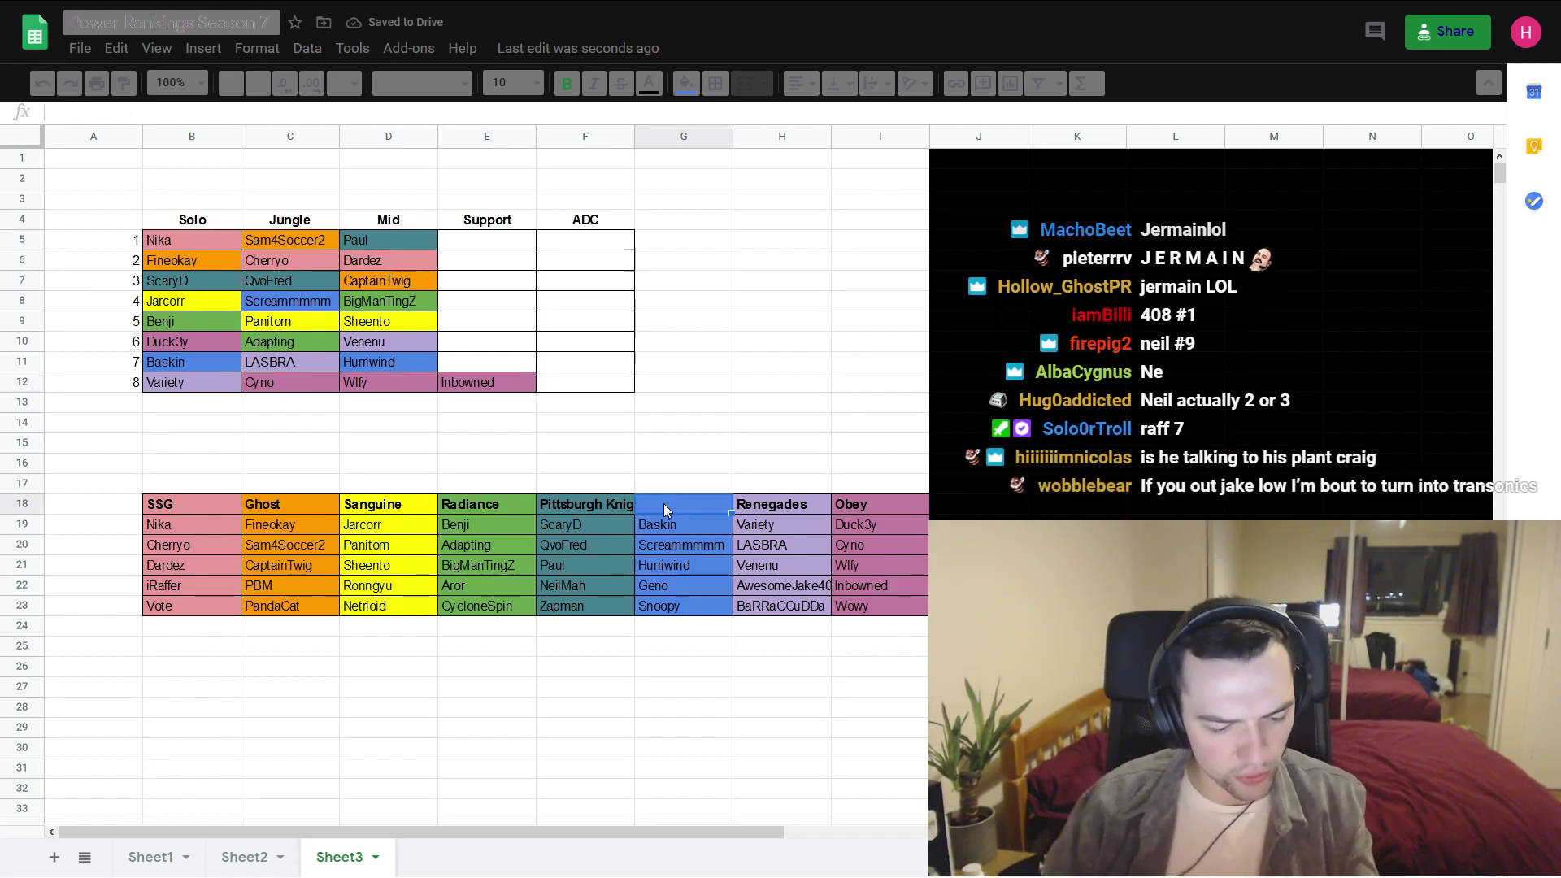
type("eUnited")
key("Return")
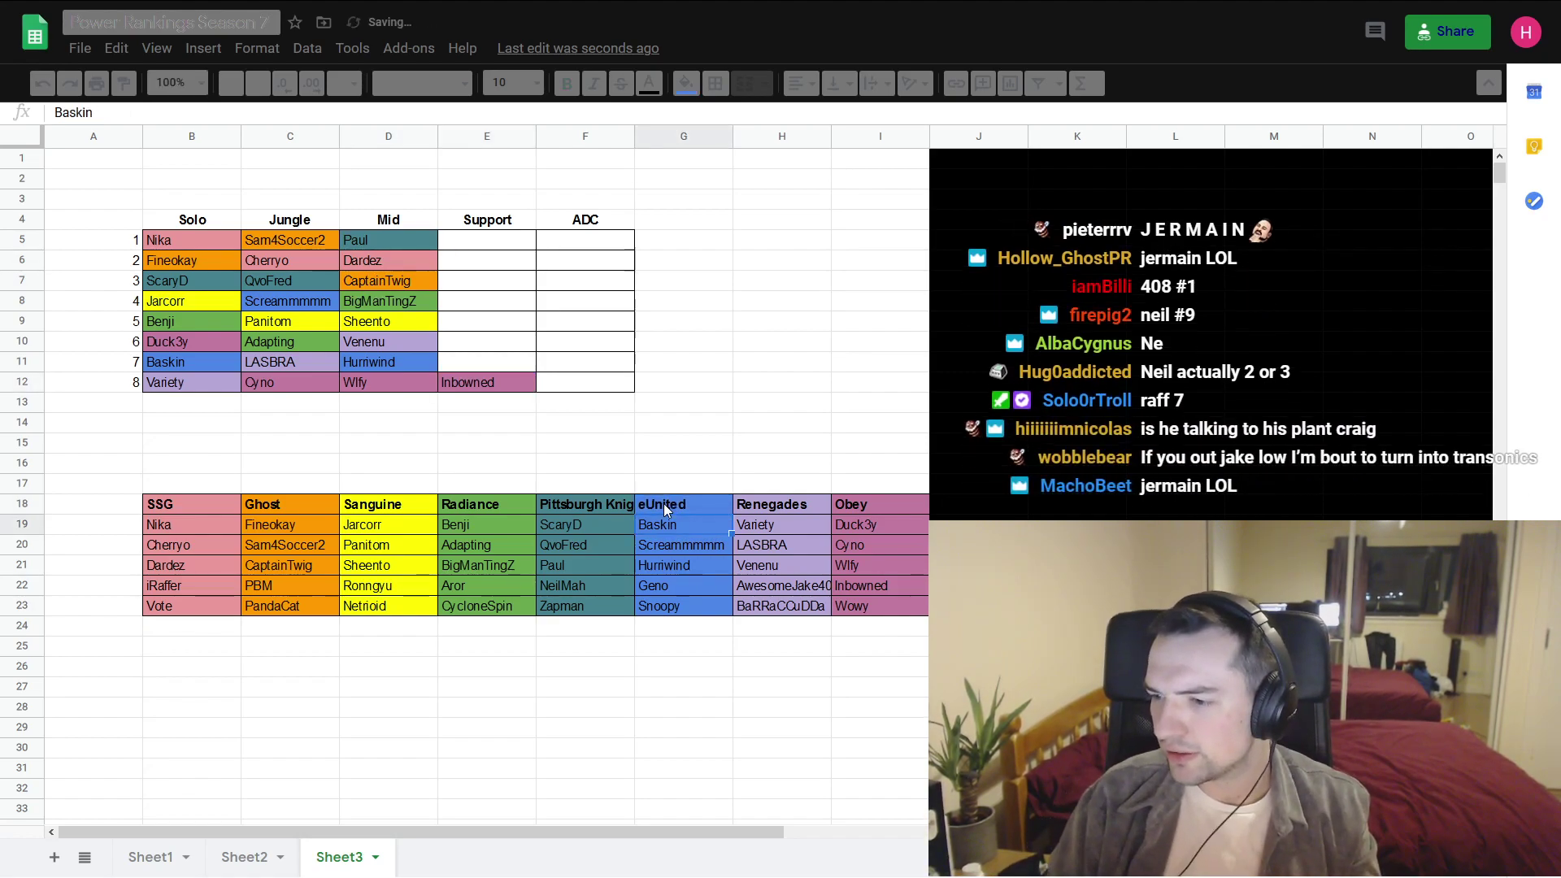
key("Up")
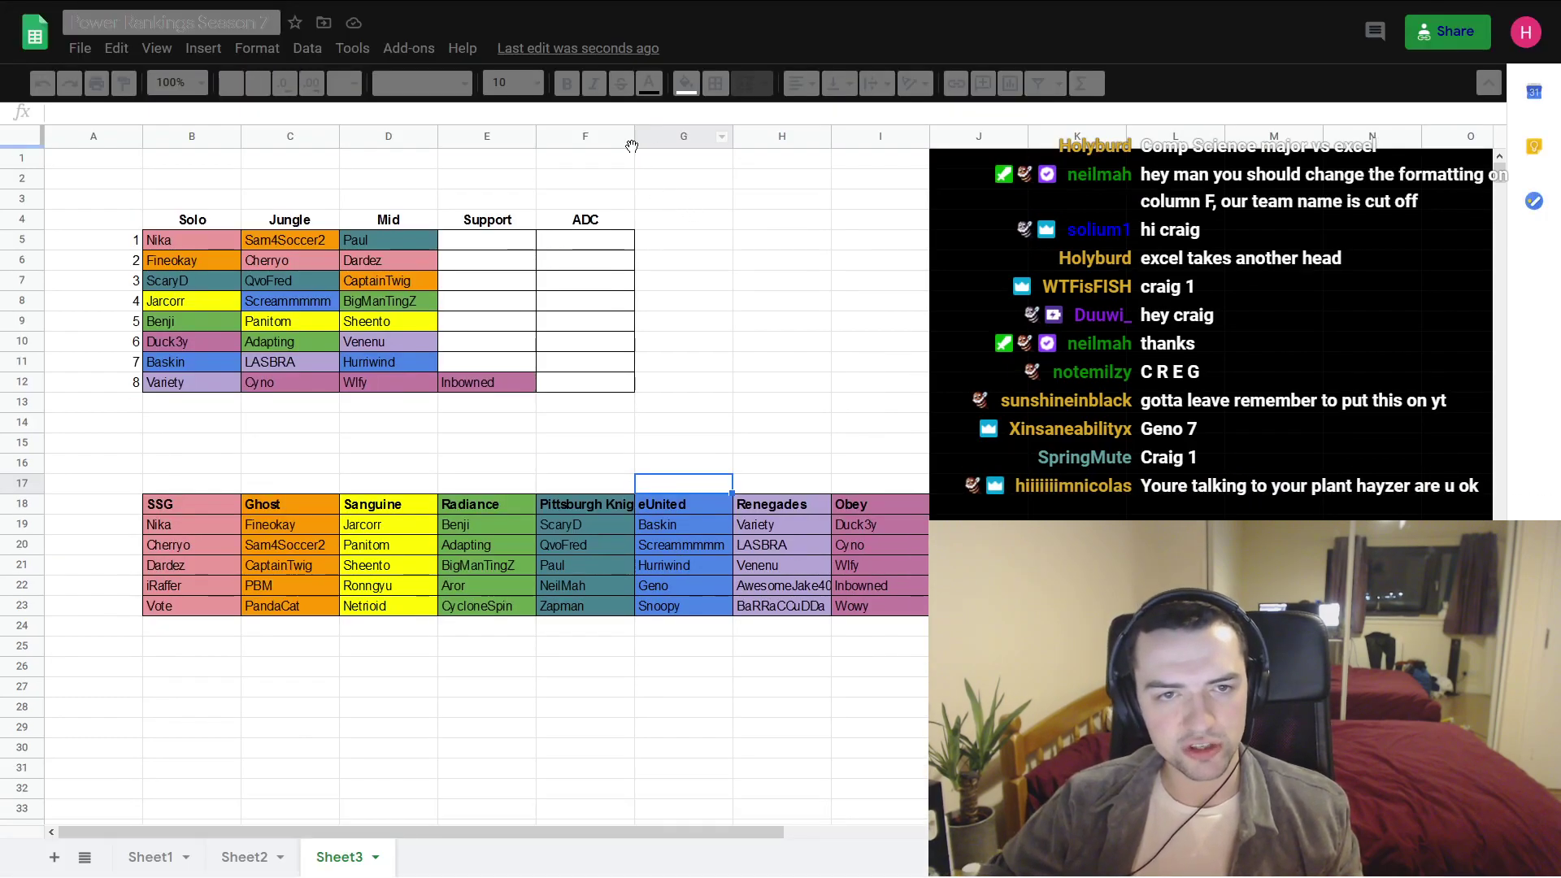
left_click_drag(633, 143, 656, 143)
left_click(783, 382)
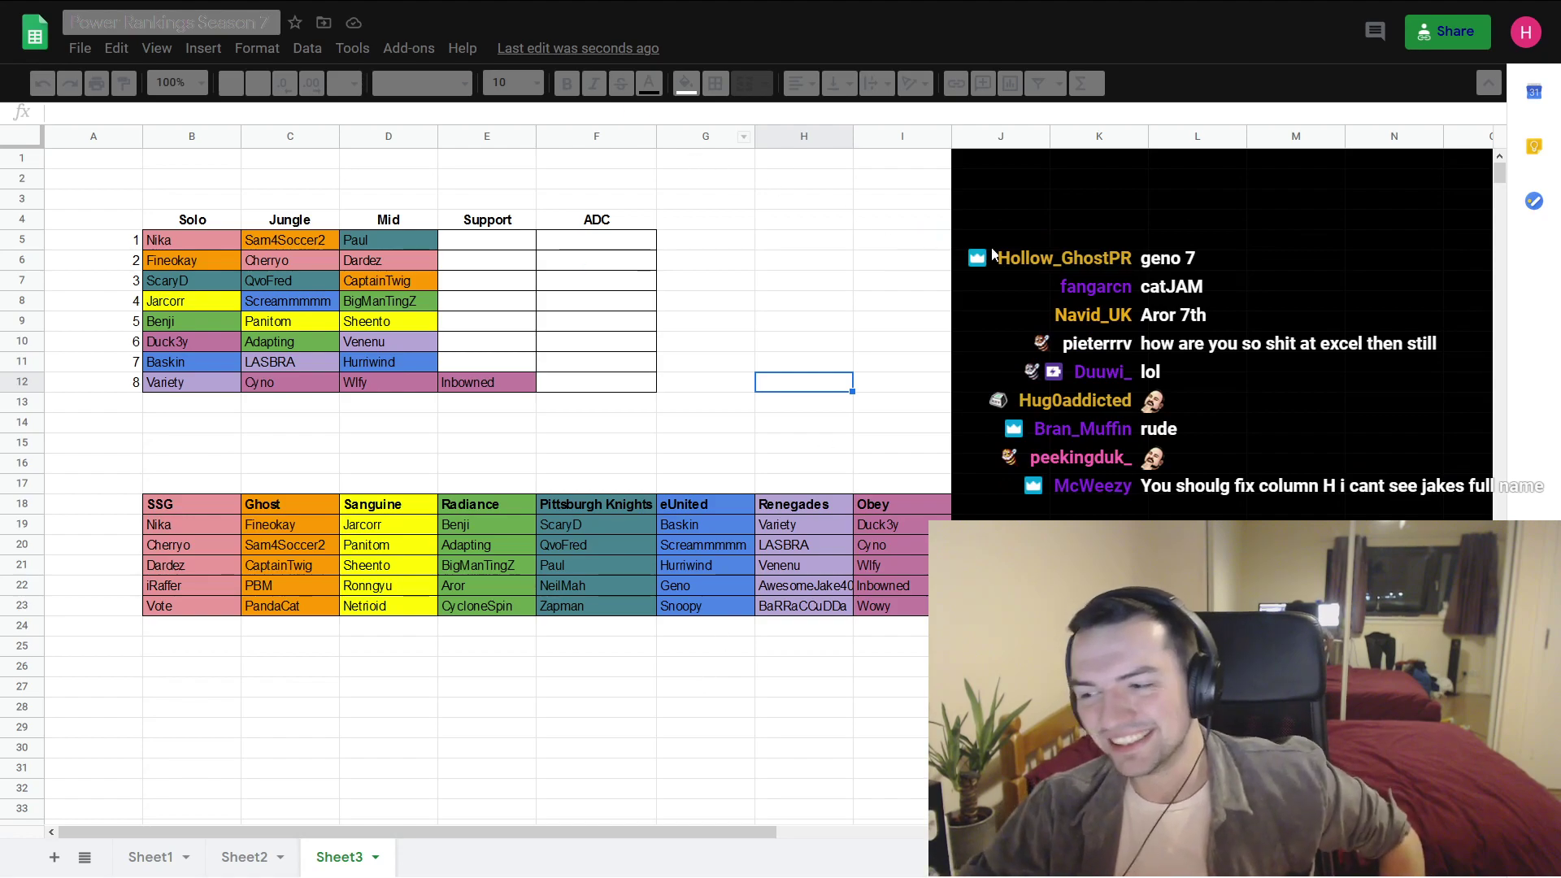
double_click(851, 136)
left_click(898, 256)
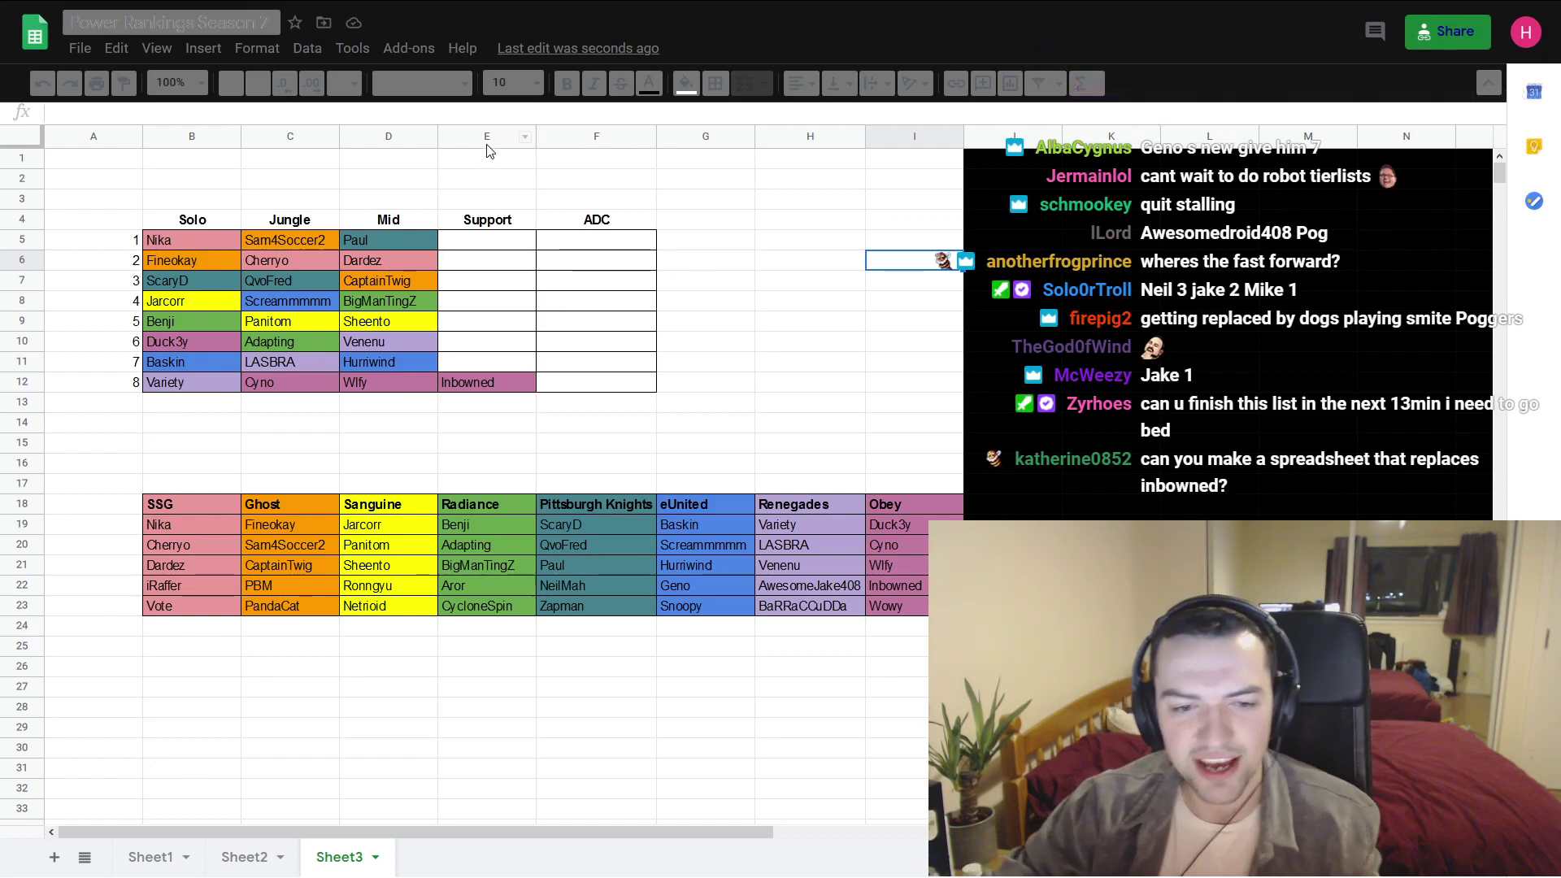
- Copy Geno from the eUnited roster into rank 7 of the Support column
mouse_move(664, 587)
left_mouse_down()
mouse_move(678, 564)
mouse_move(661, 598)
left_mouse_up()
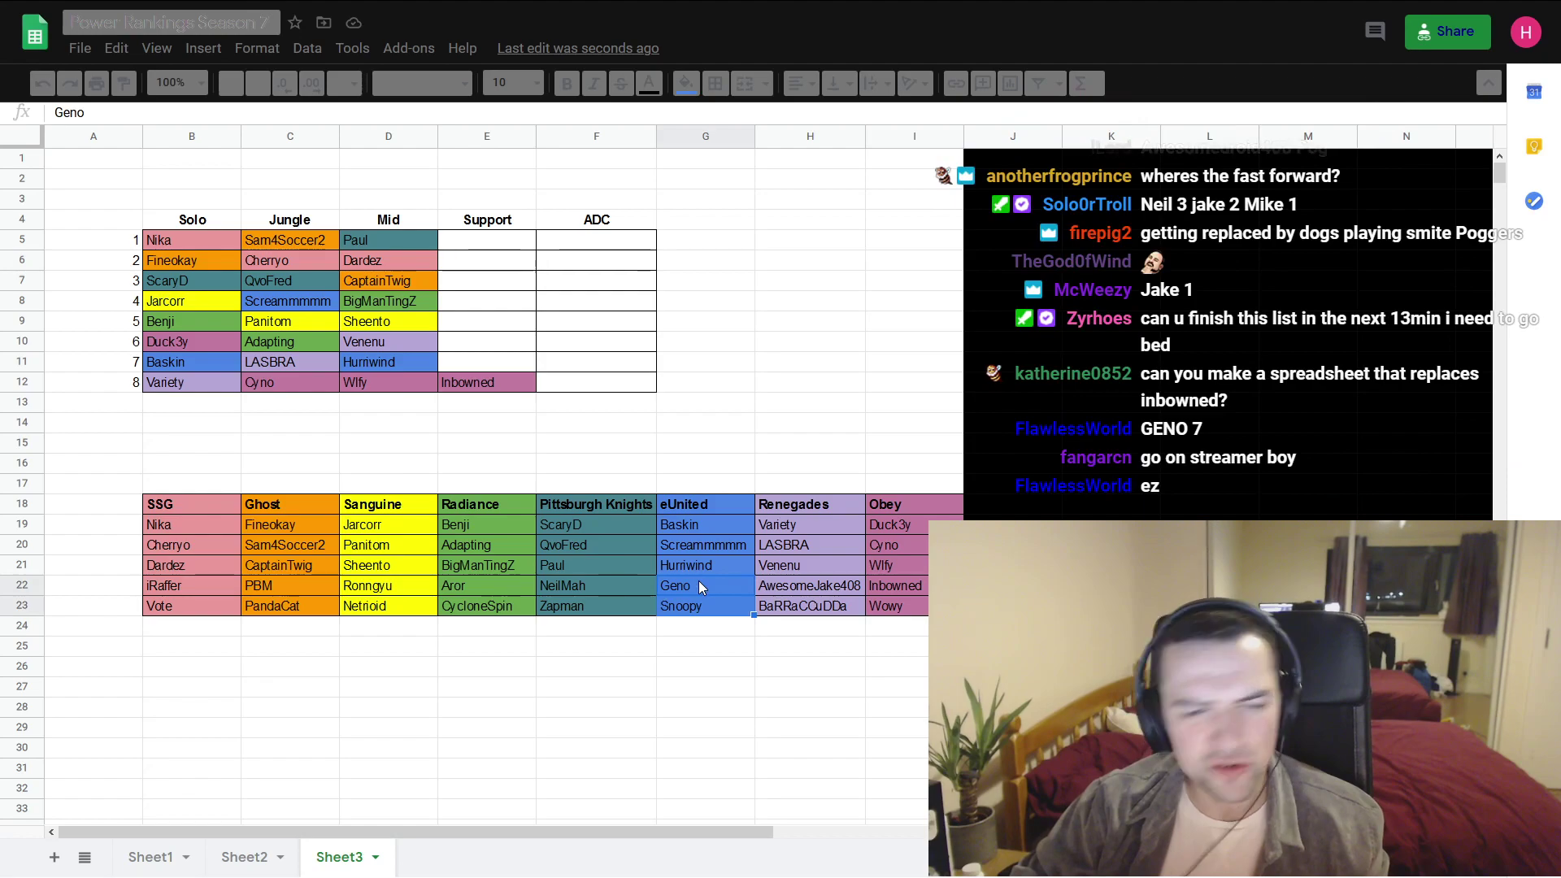
left_click(699, 582)
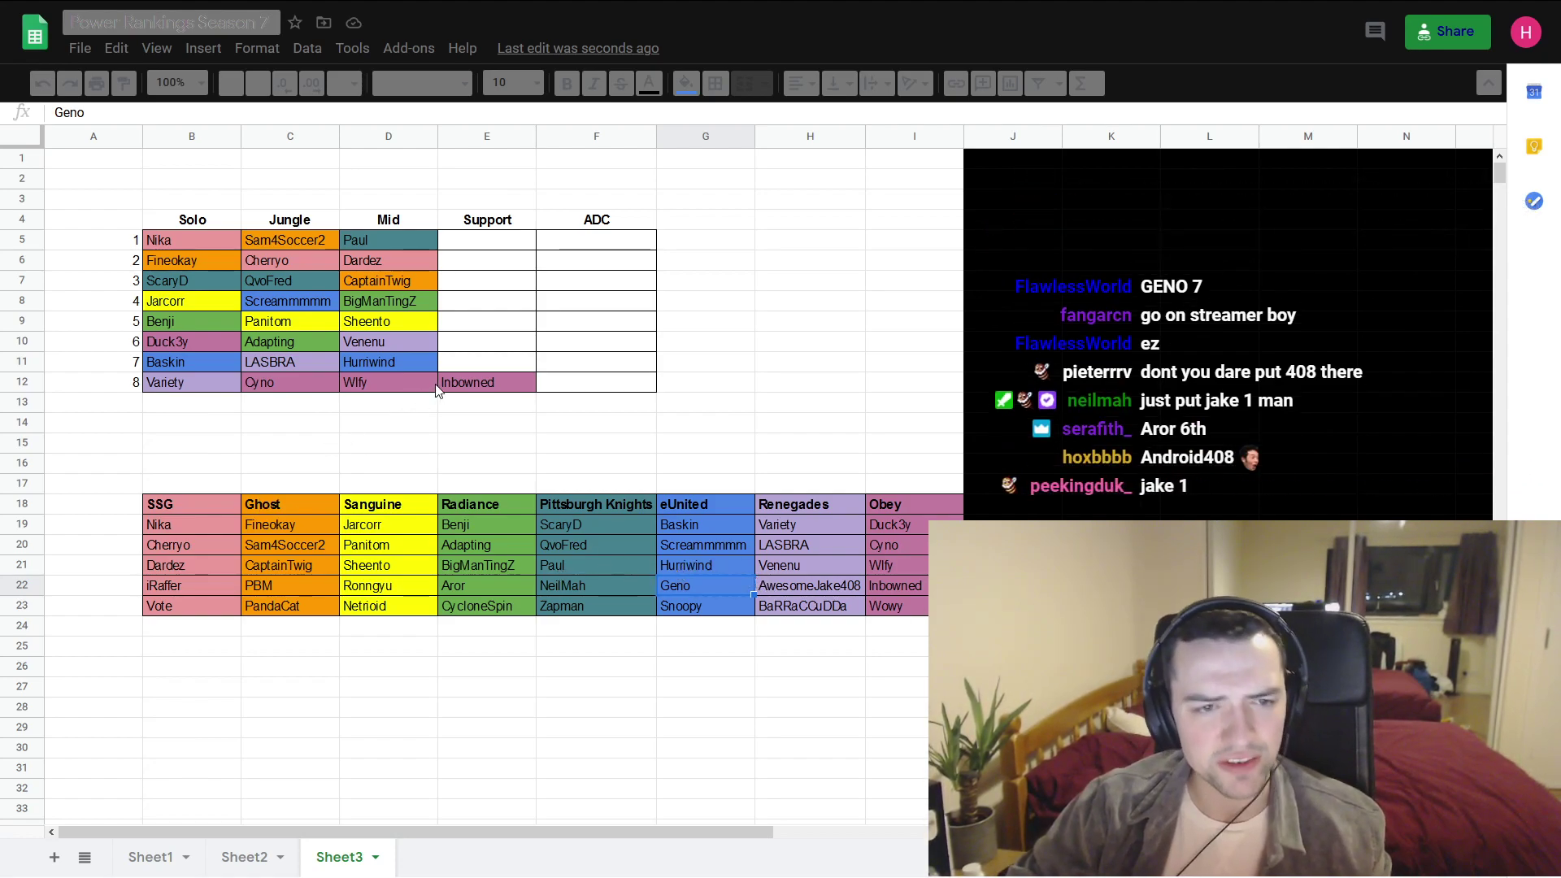
key("ctrl+c")
left_click(505, 340)
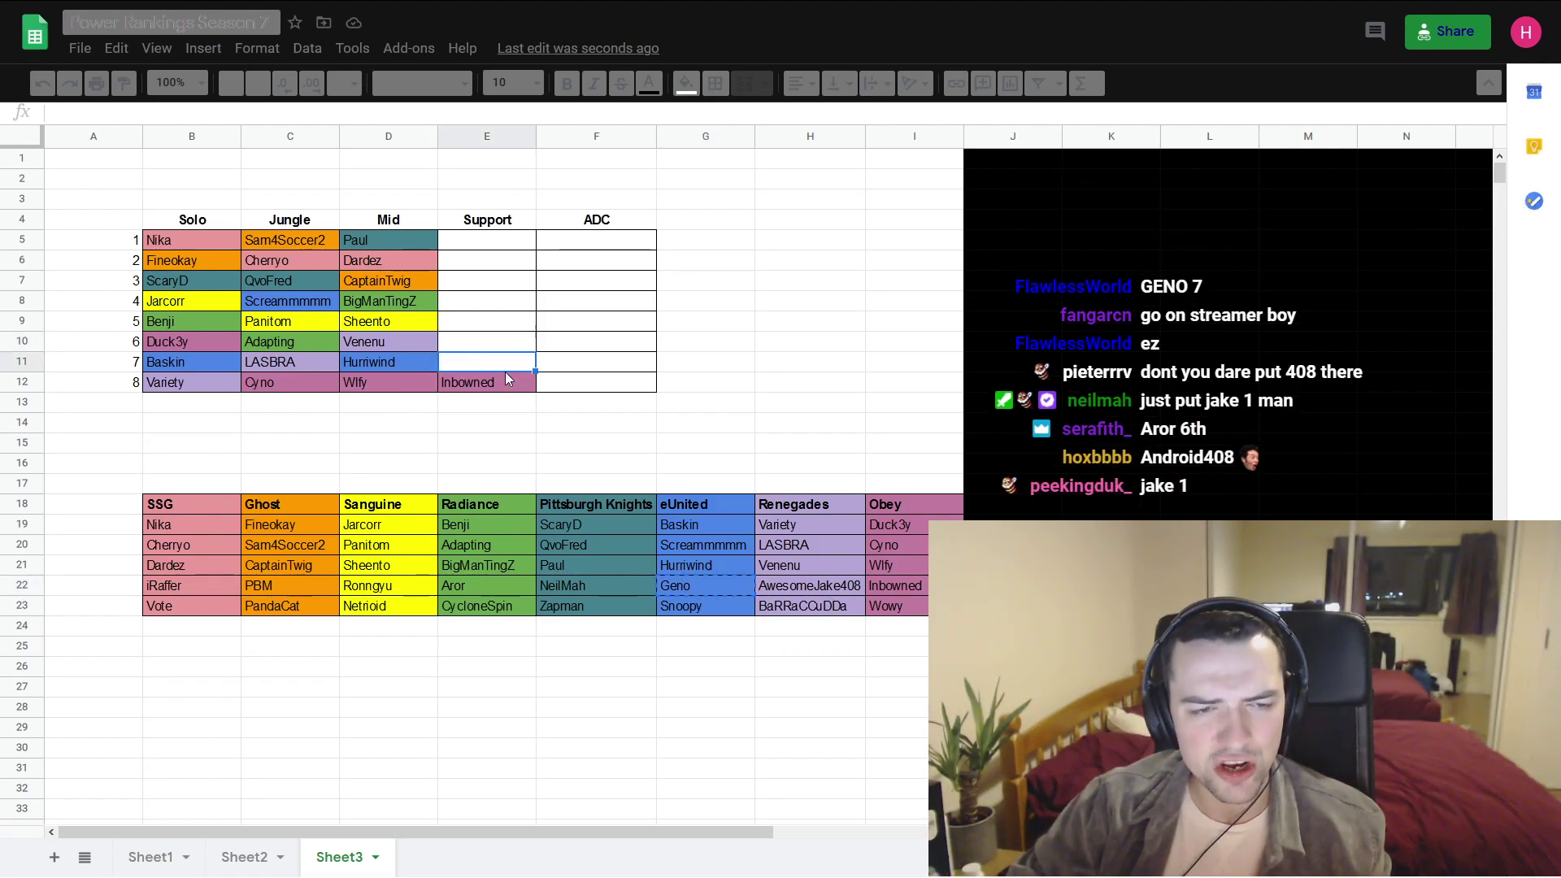
key("ctrl+v")
left_click(745, 389)
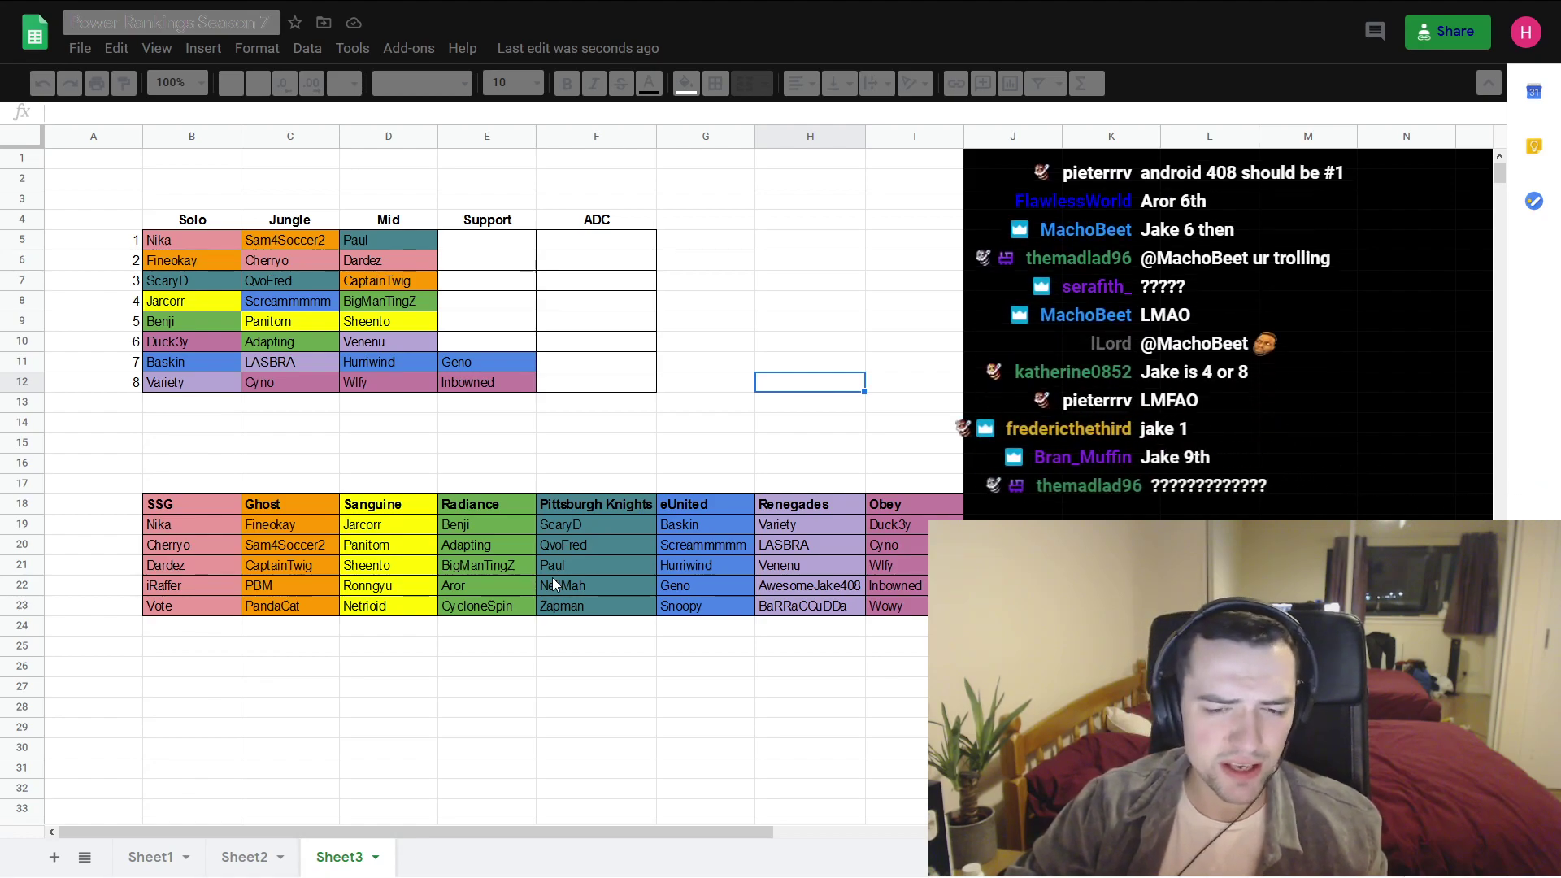
left_click(849, 582)
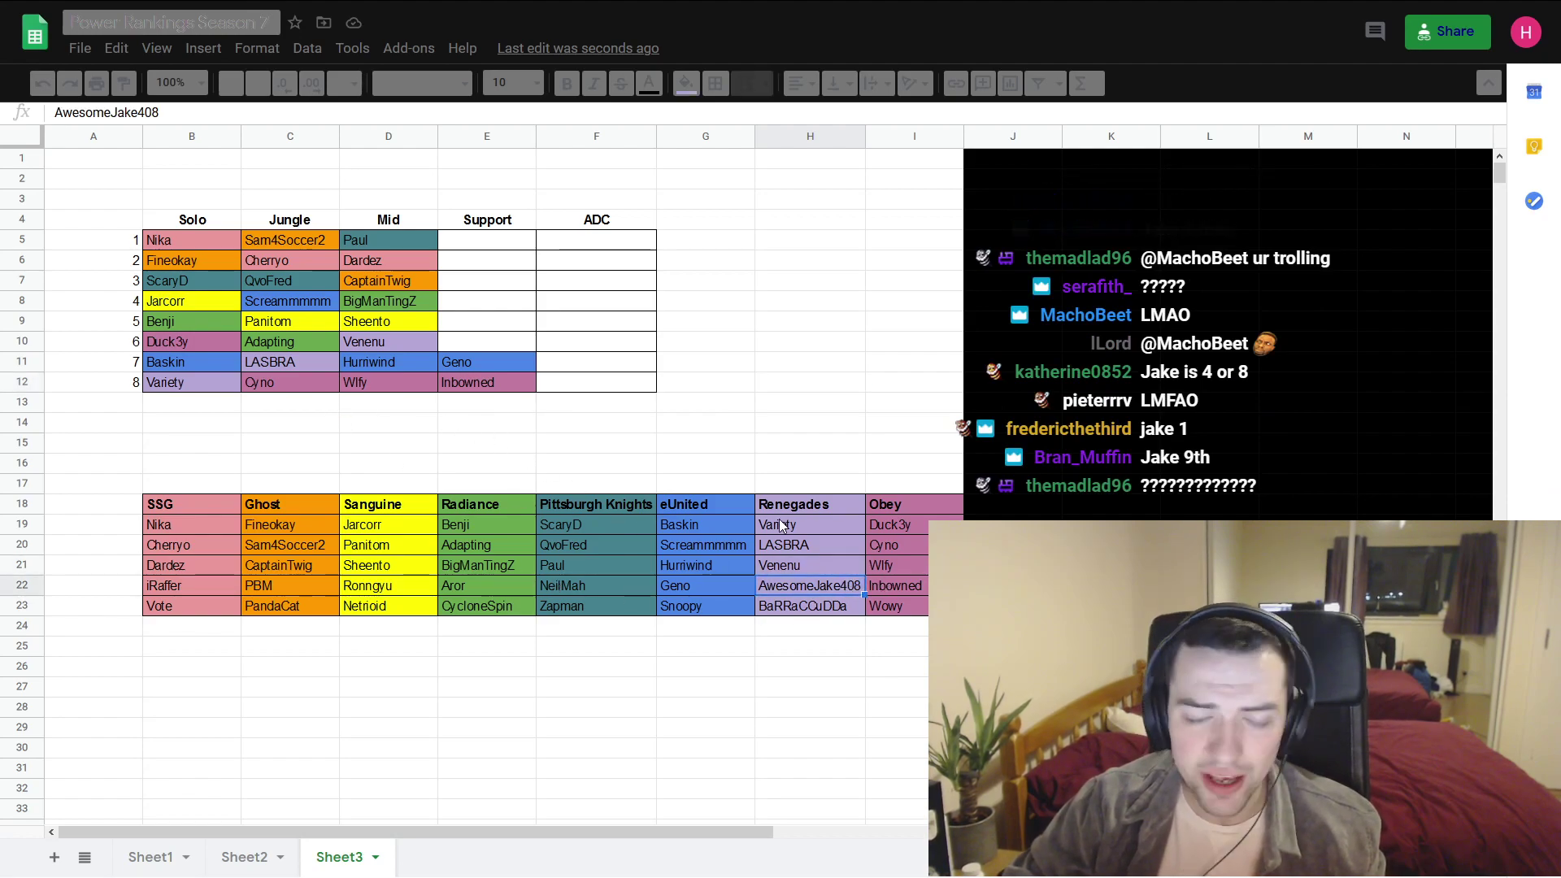
key("ctrl+c")
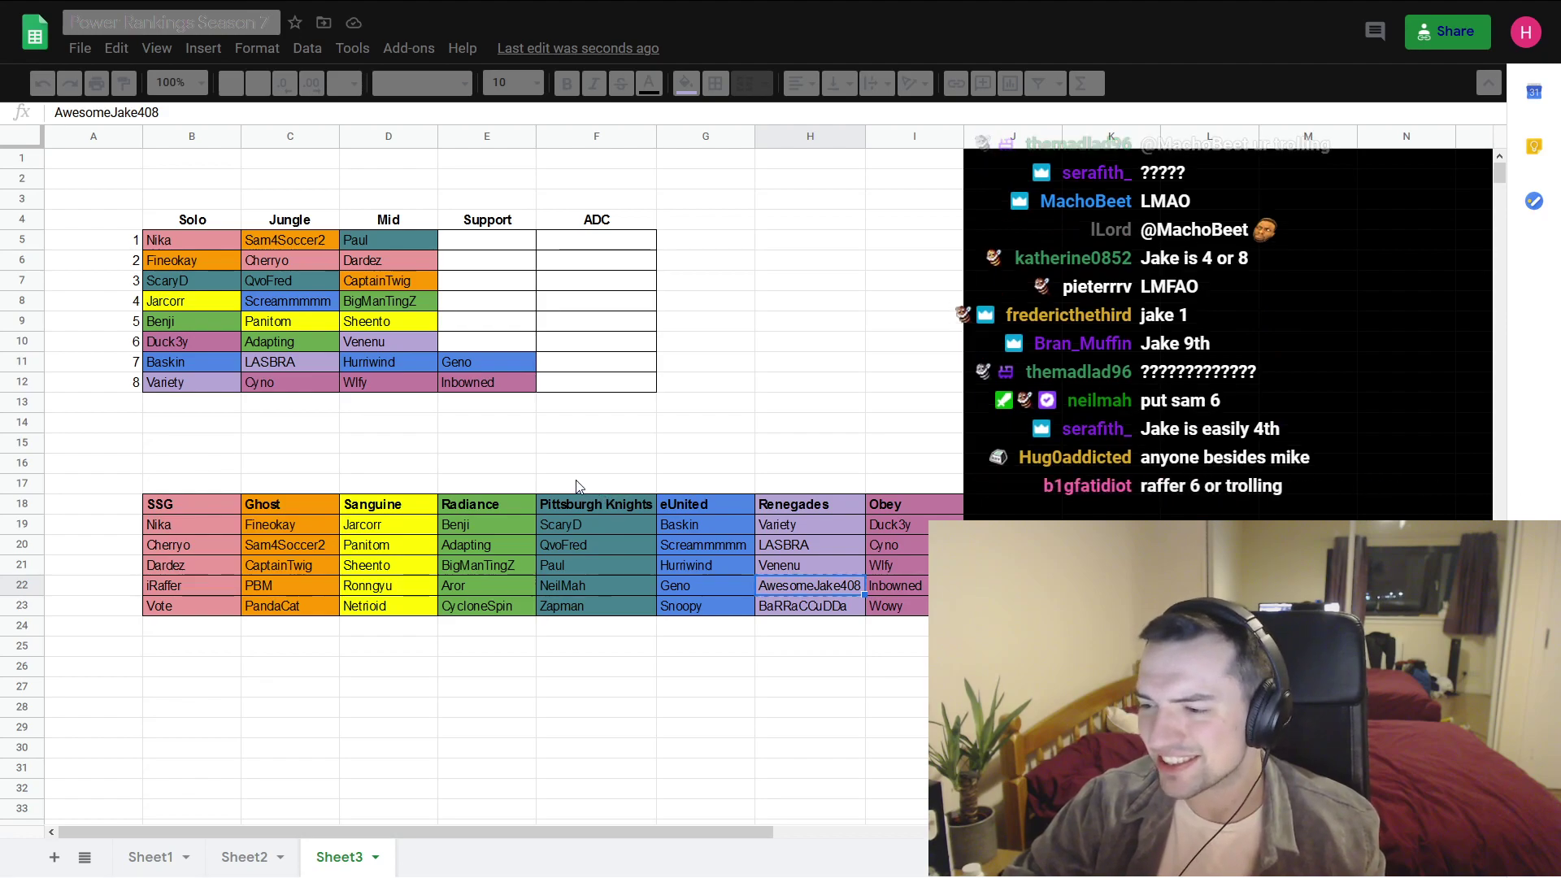
left_click(466, 348)
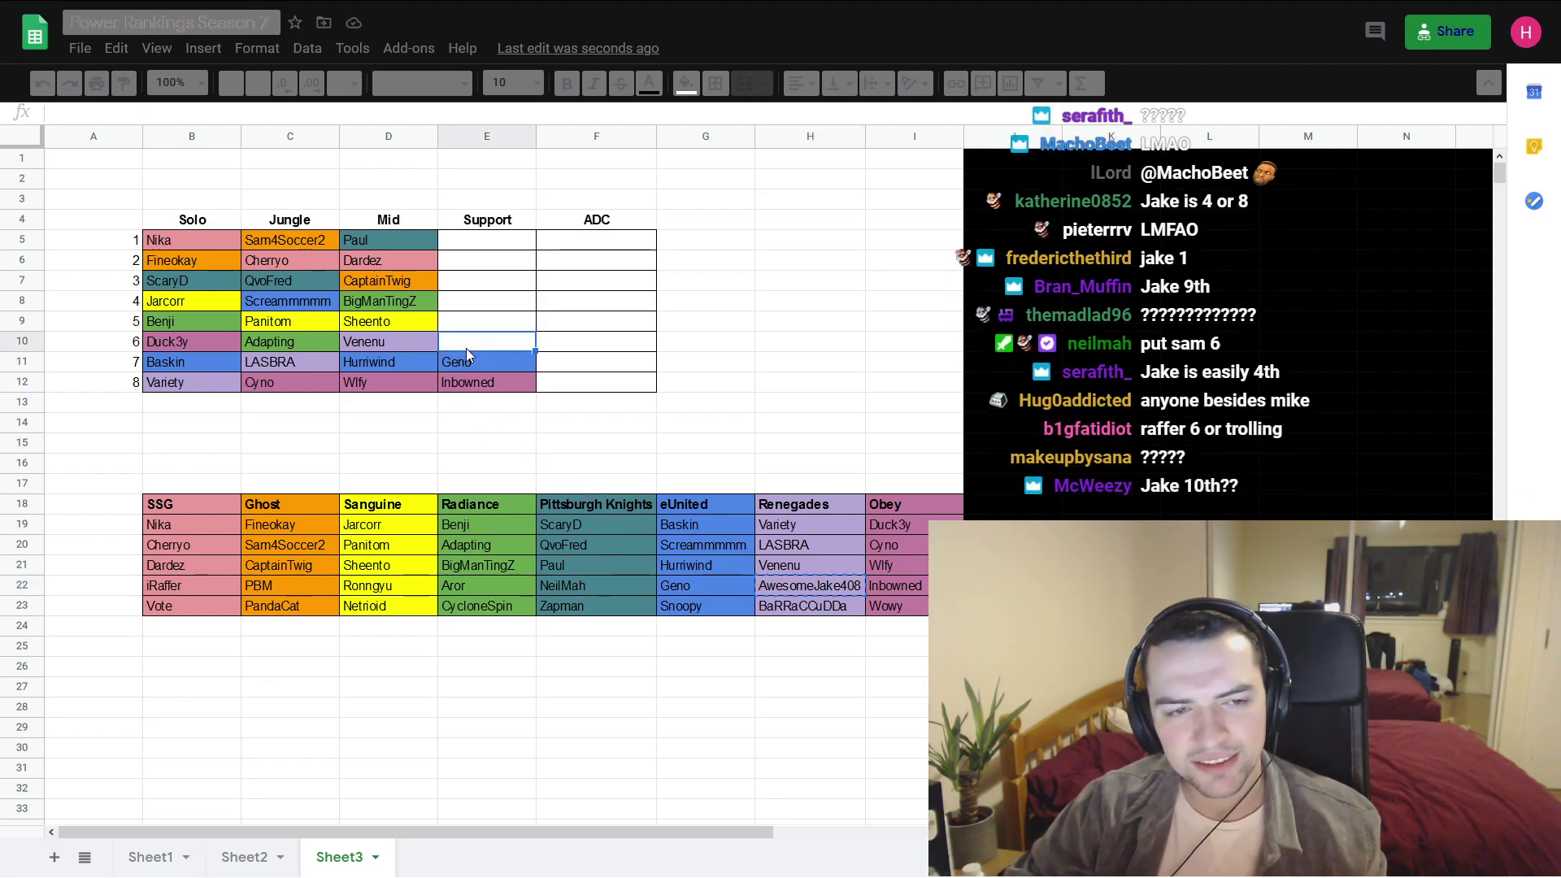
key("ctrl+v")
double_click(534, 142)
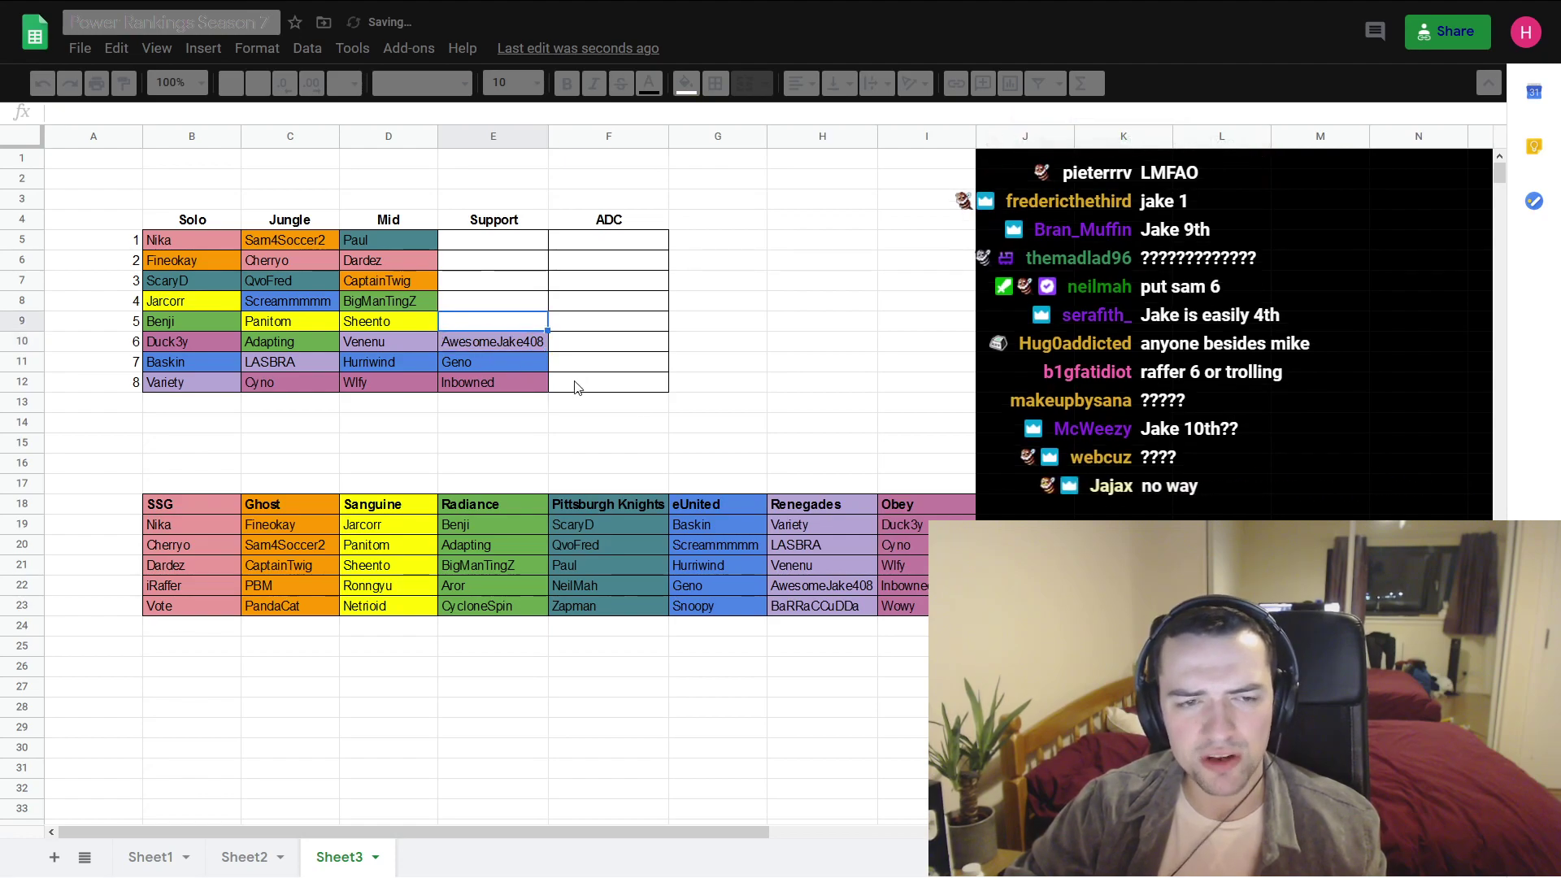
left_click(898, 388)
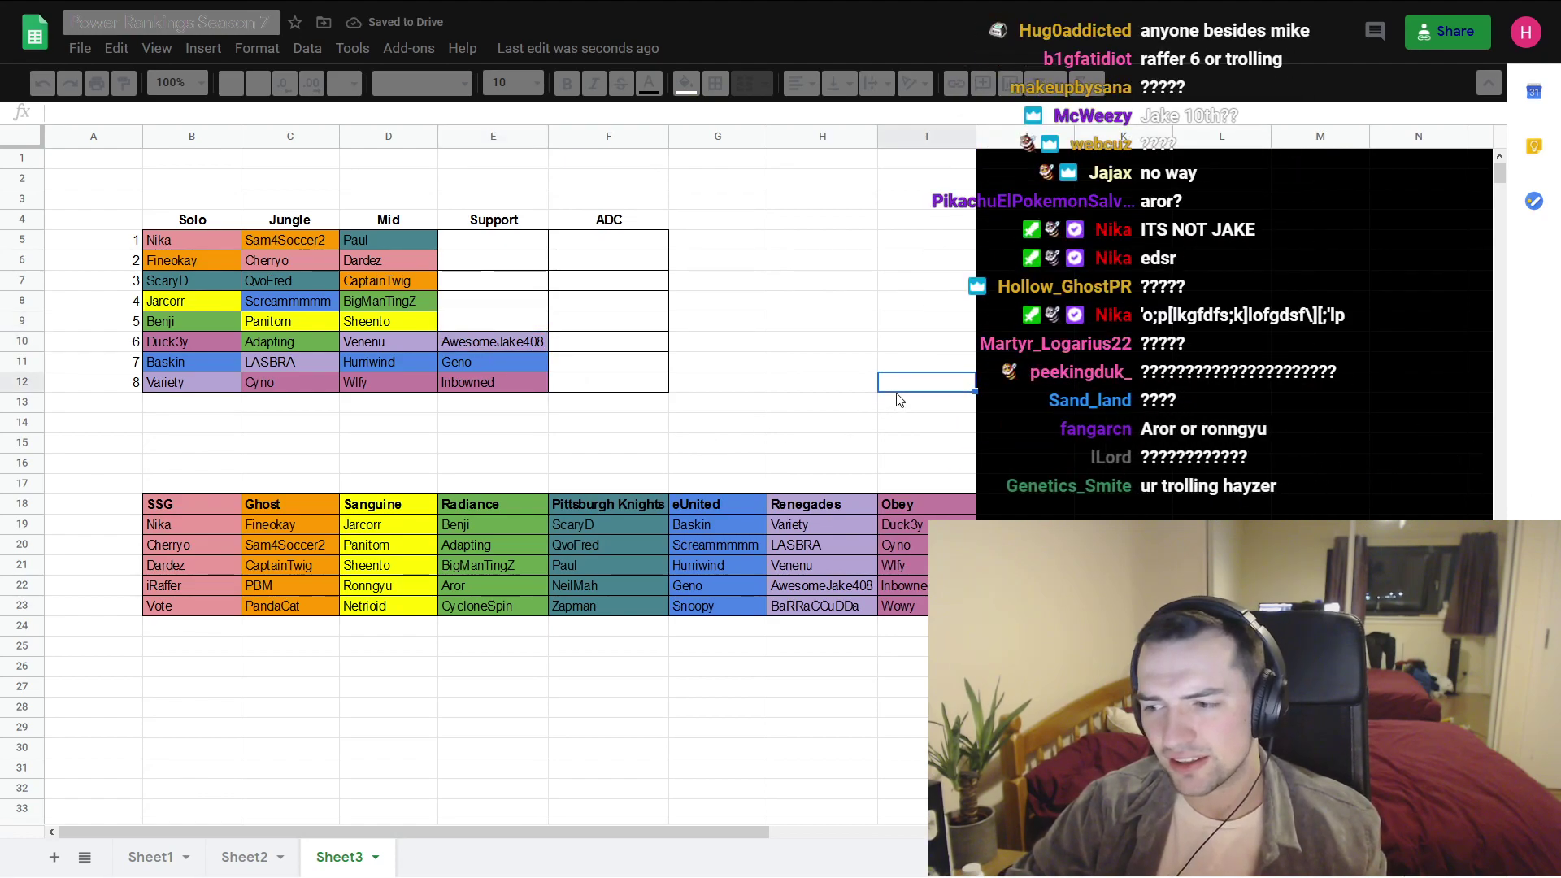
key("ctrl+z")
key("ctrl+z")
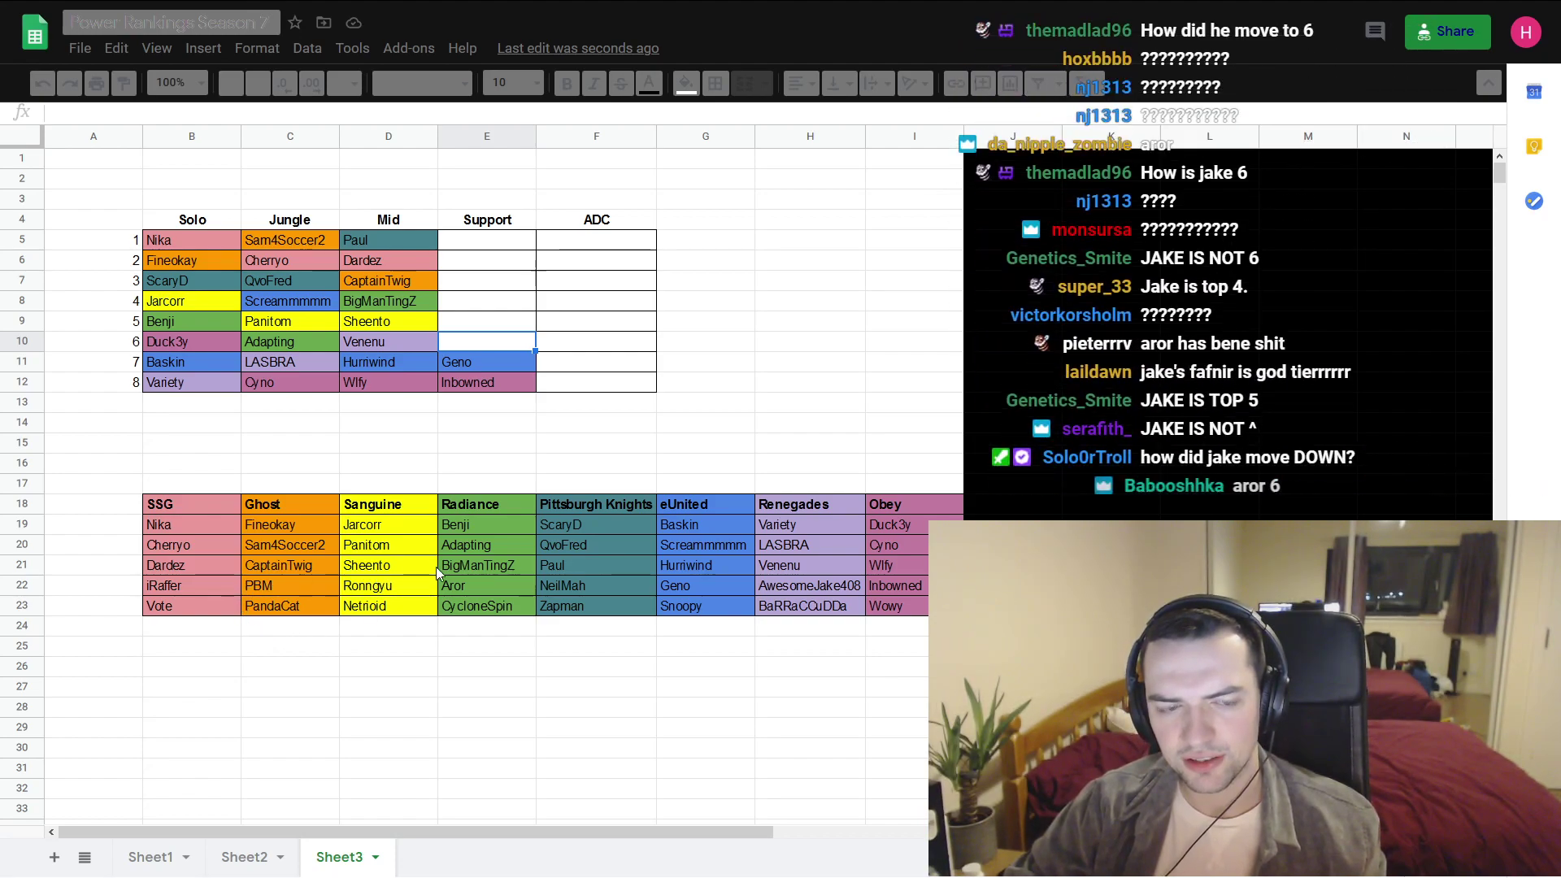
- Copy Aror from the Radiance roster into rank 6 of the Support column
left_click(449, 582)
key("ctrl+c")
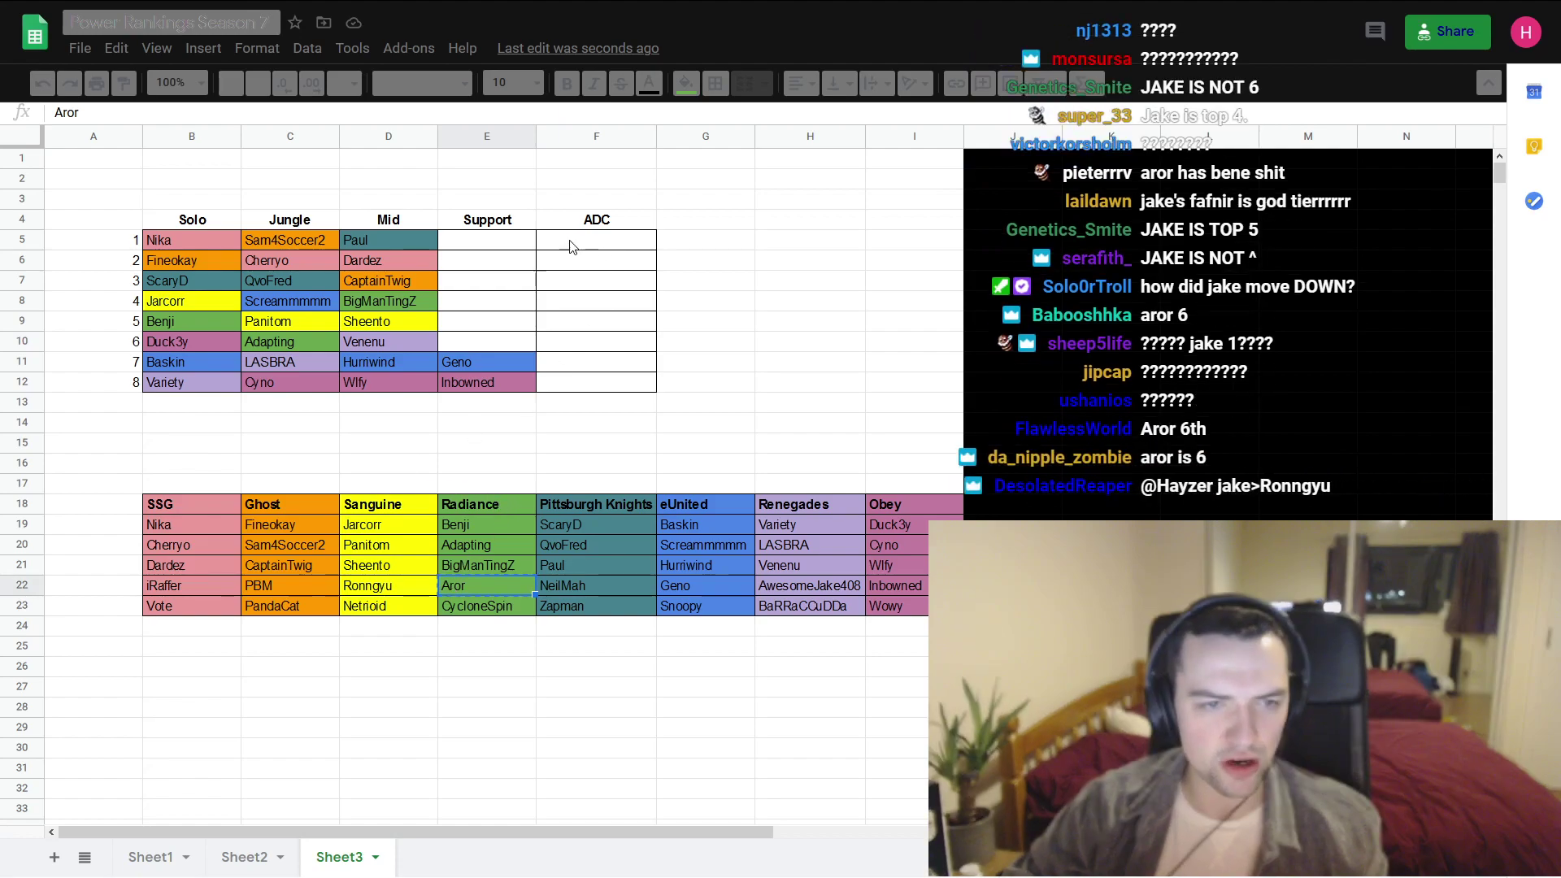
left_click(447, 342)
key("ctrl+v")
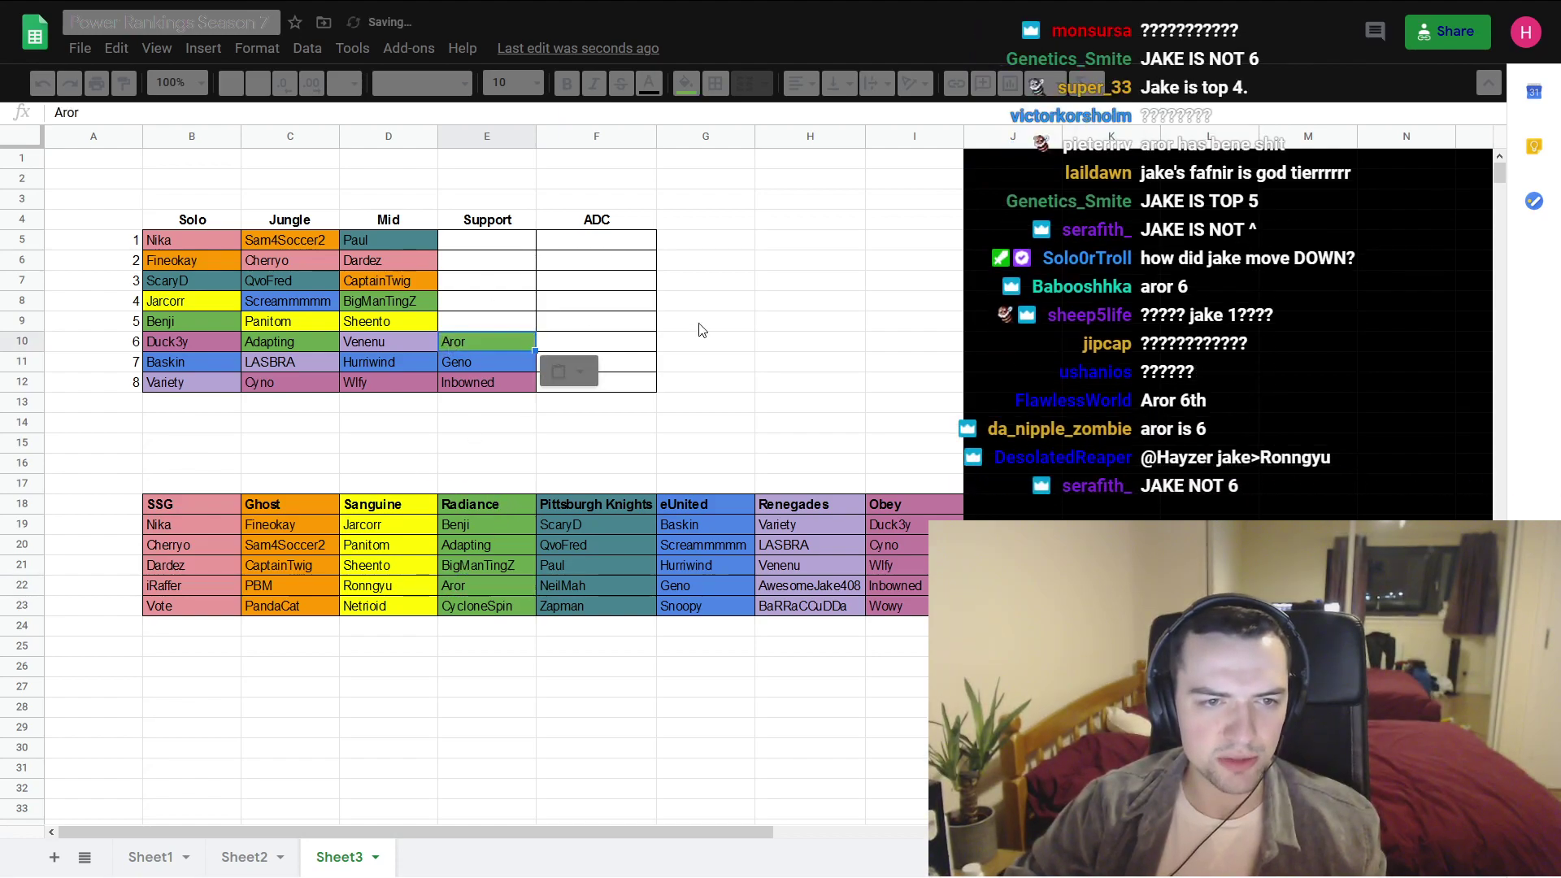
left_click(897, 363)
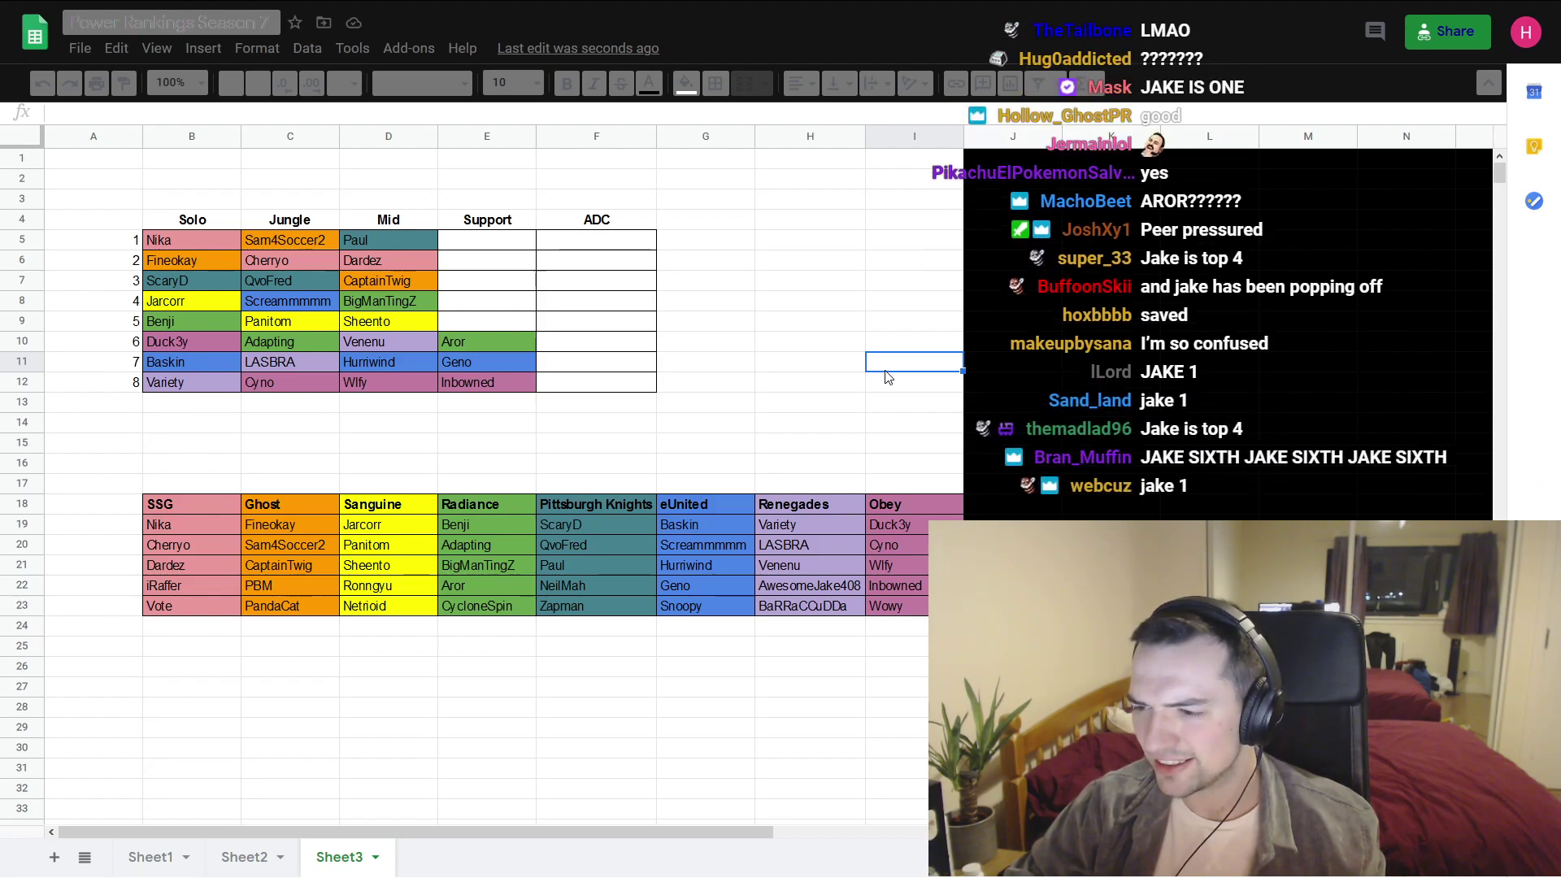
left_click(809, 585)
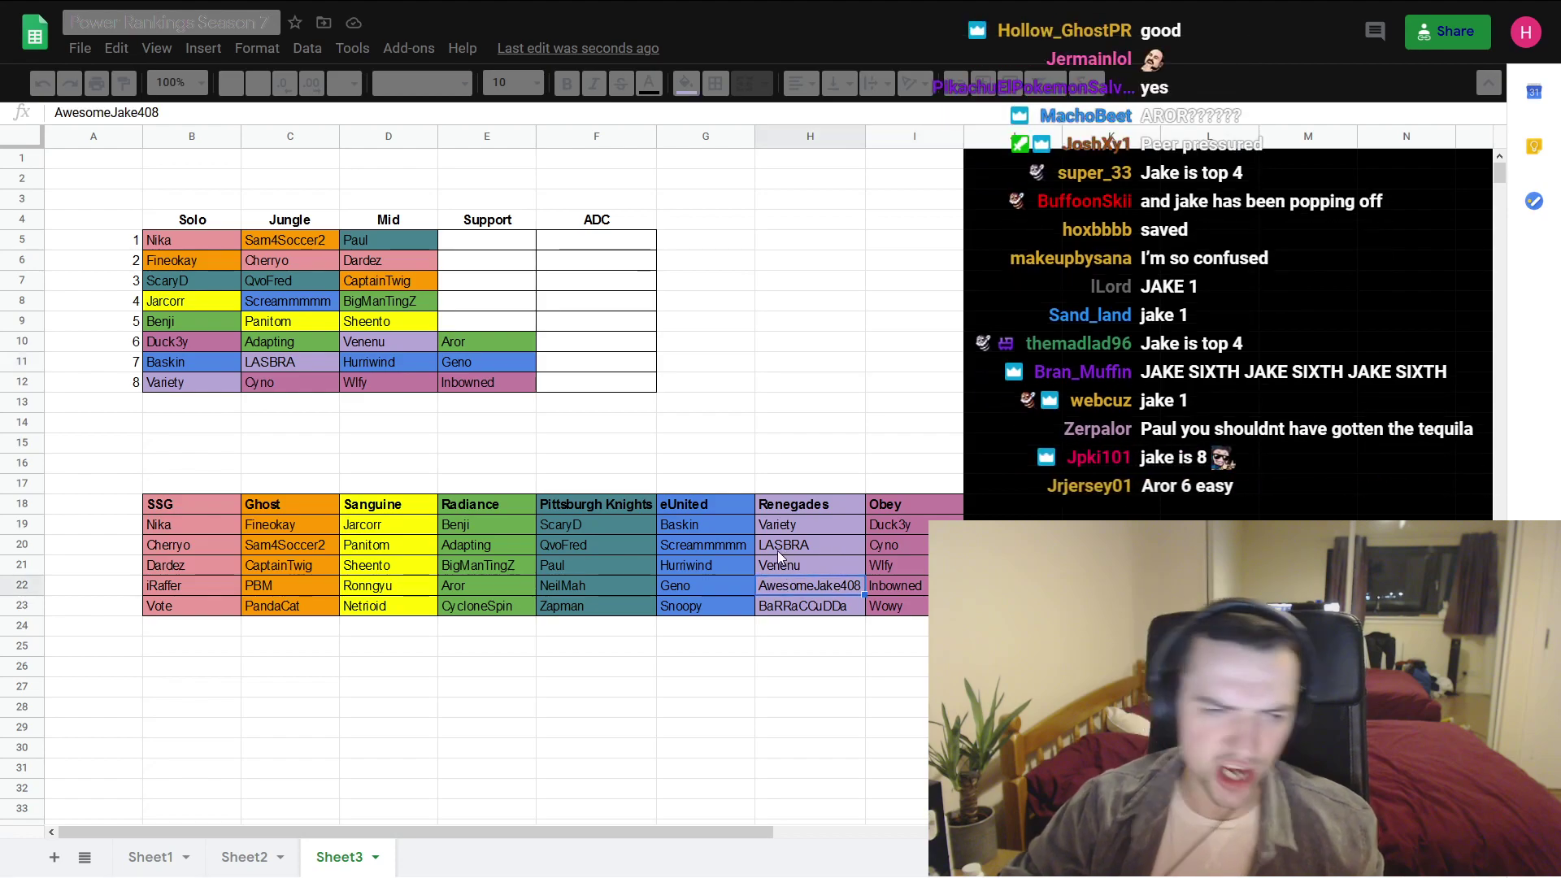
key("ctrl+c")
left_click(512, 307)
key("ctrl+v")
key("ctrl+z")
left_click(502, 319)
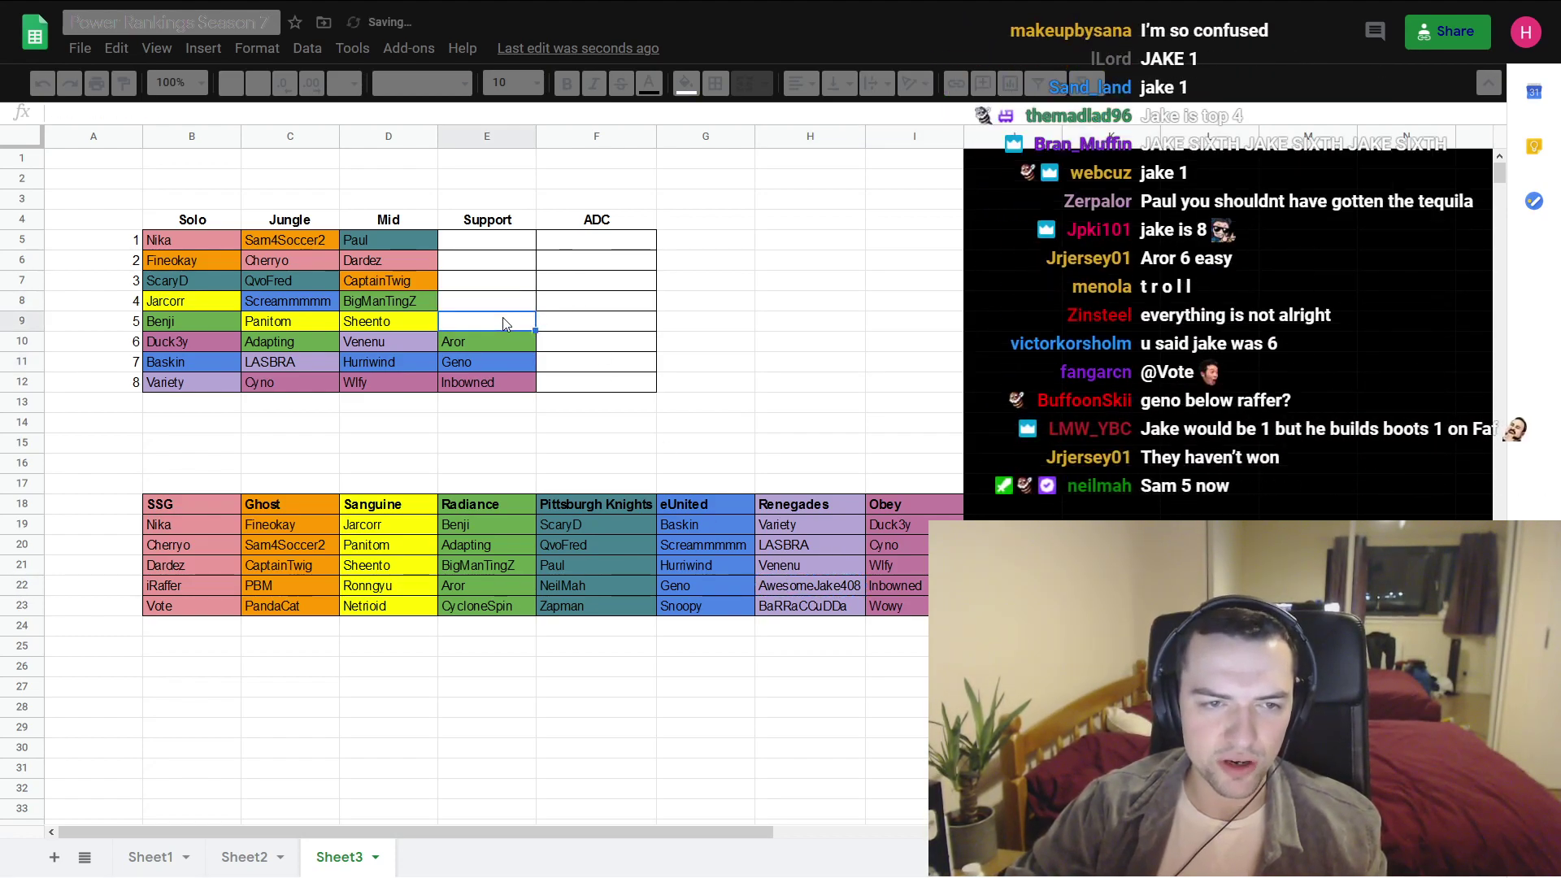
key("ctrl+v")
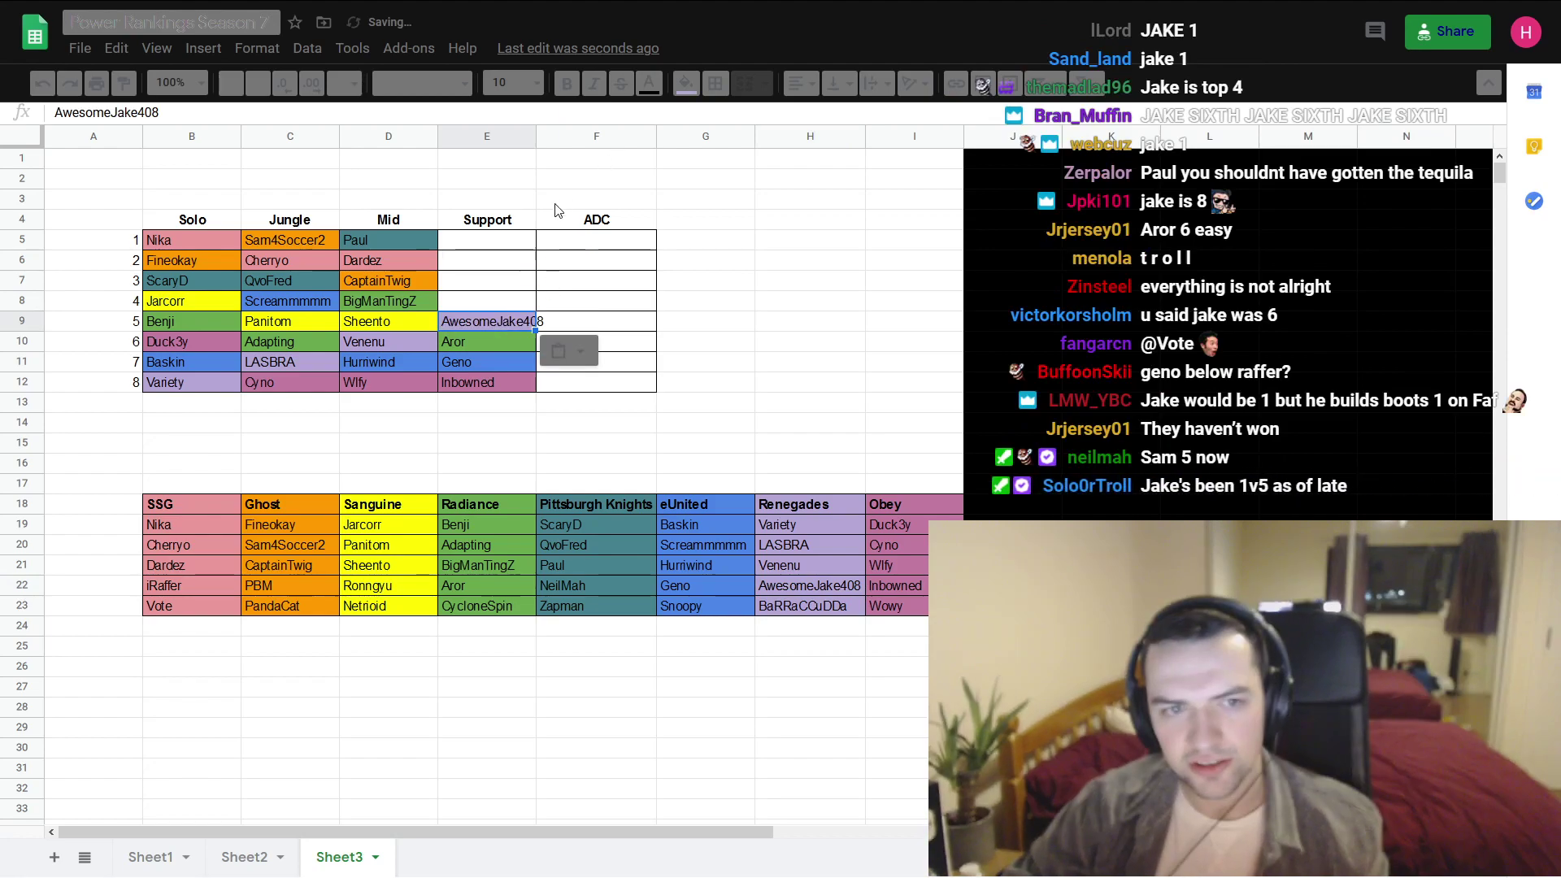
- Widen column E so the full name AwesomeJake408 fits in the Support column
left_click(536, 225)
left_click_drag(535, 137, 550, 162)
left_click(630, 200)
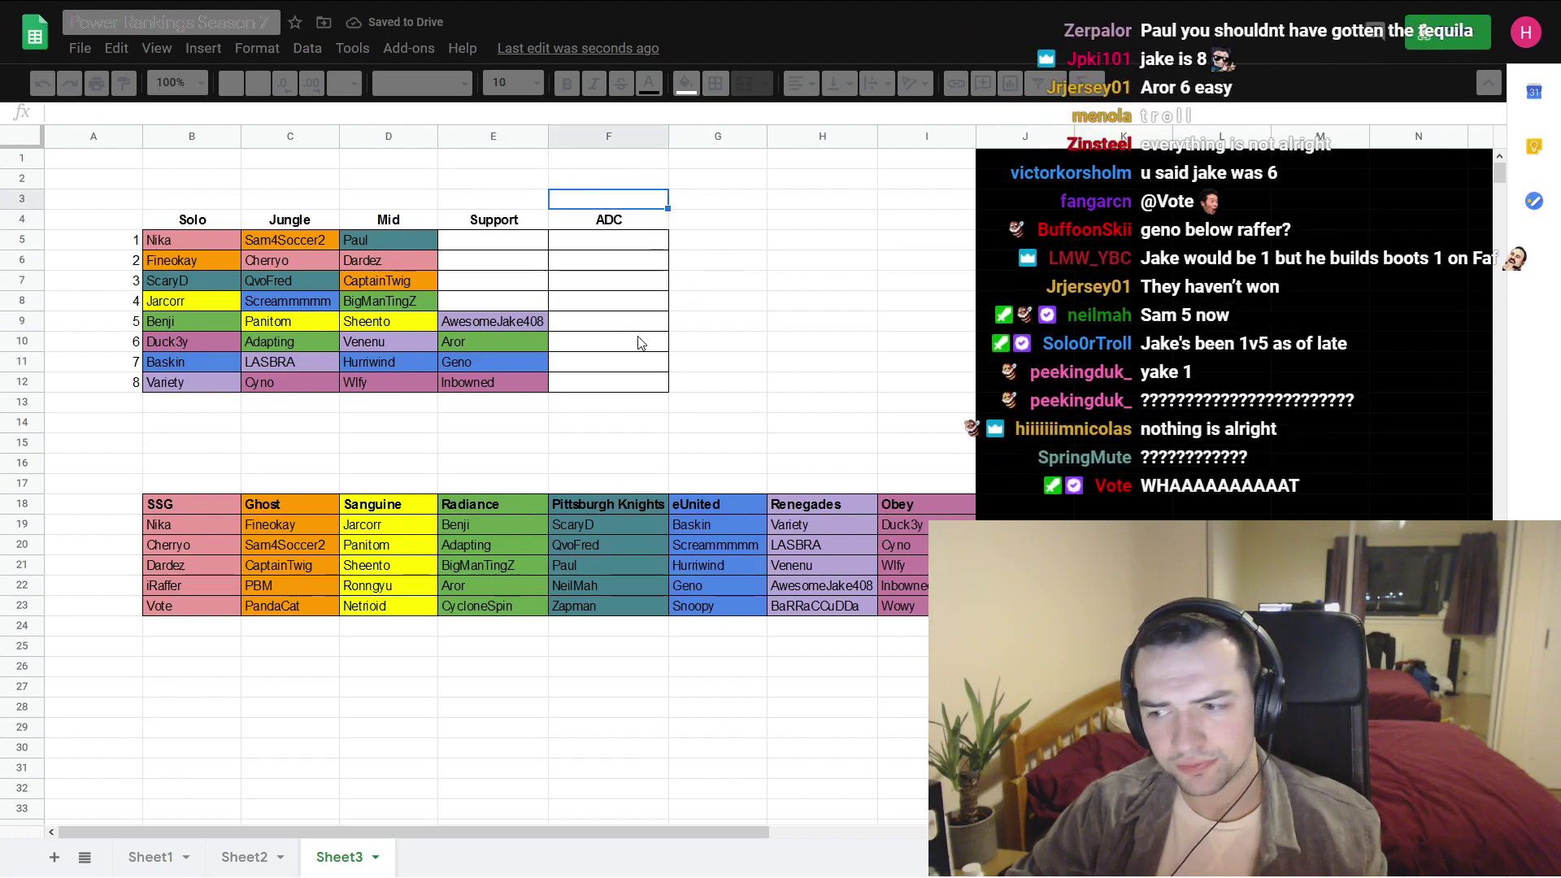
left_click(782, 368)
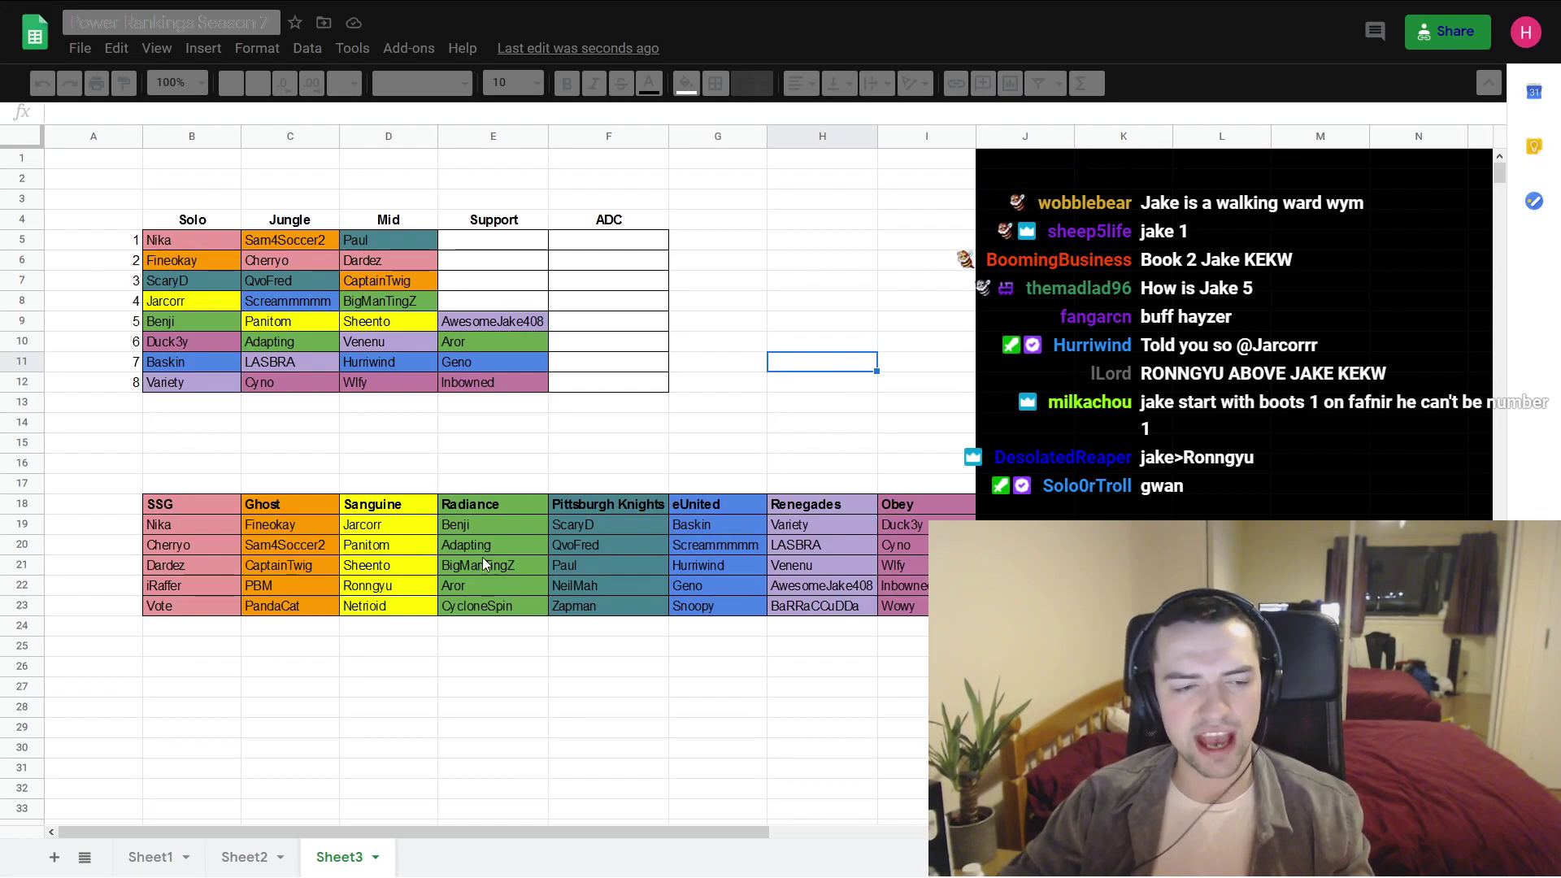
- Highlight the unranked supports iRaffer, PBM, Ronngyu and NeilMah together in the team rosters to compare them
left_click(165, 588)
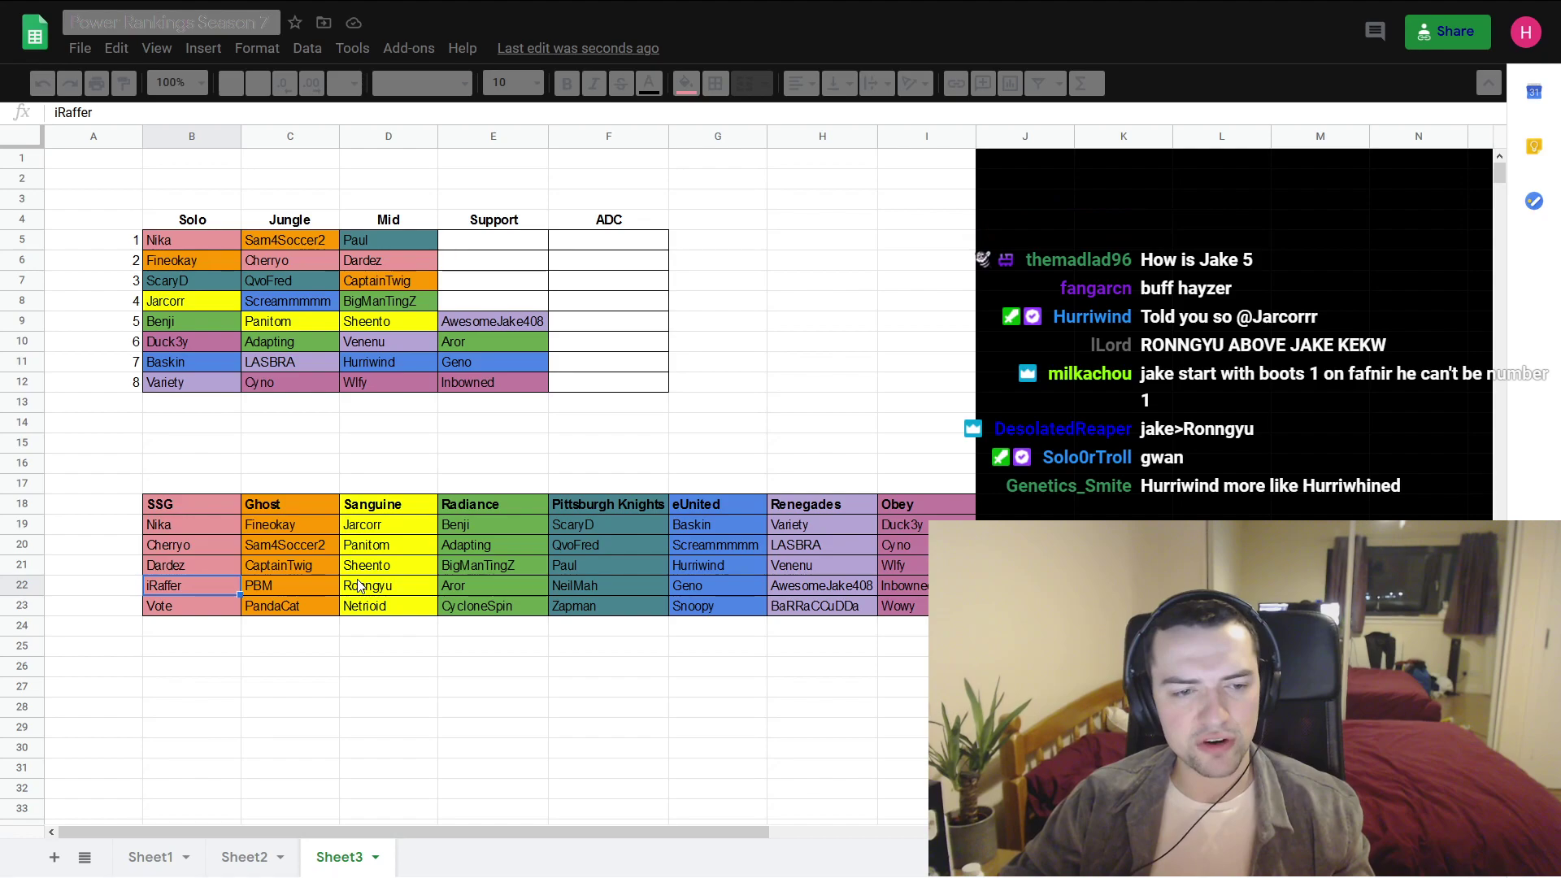
left_click(361, 587)
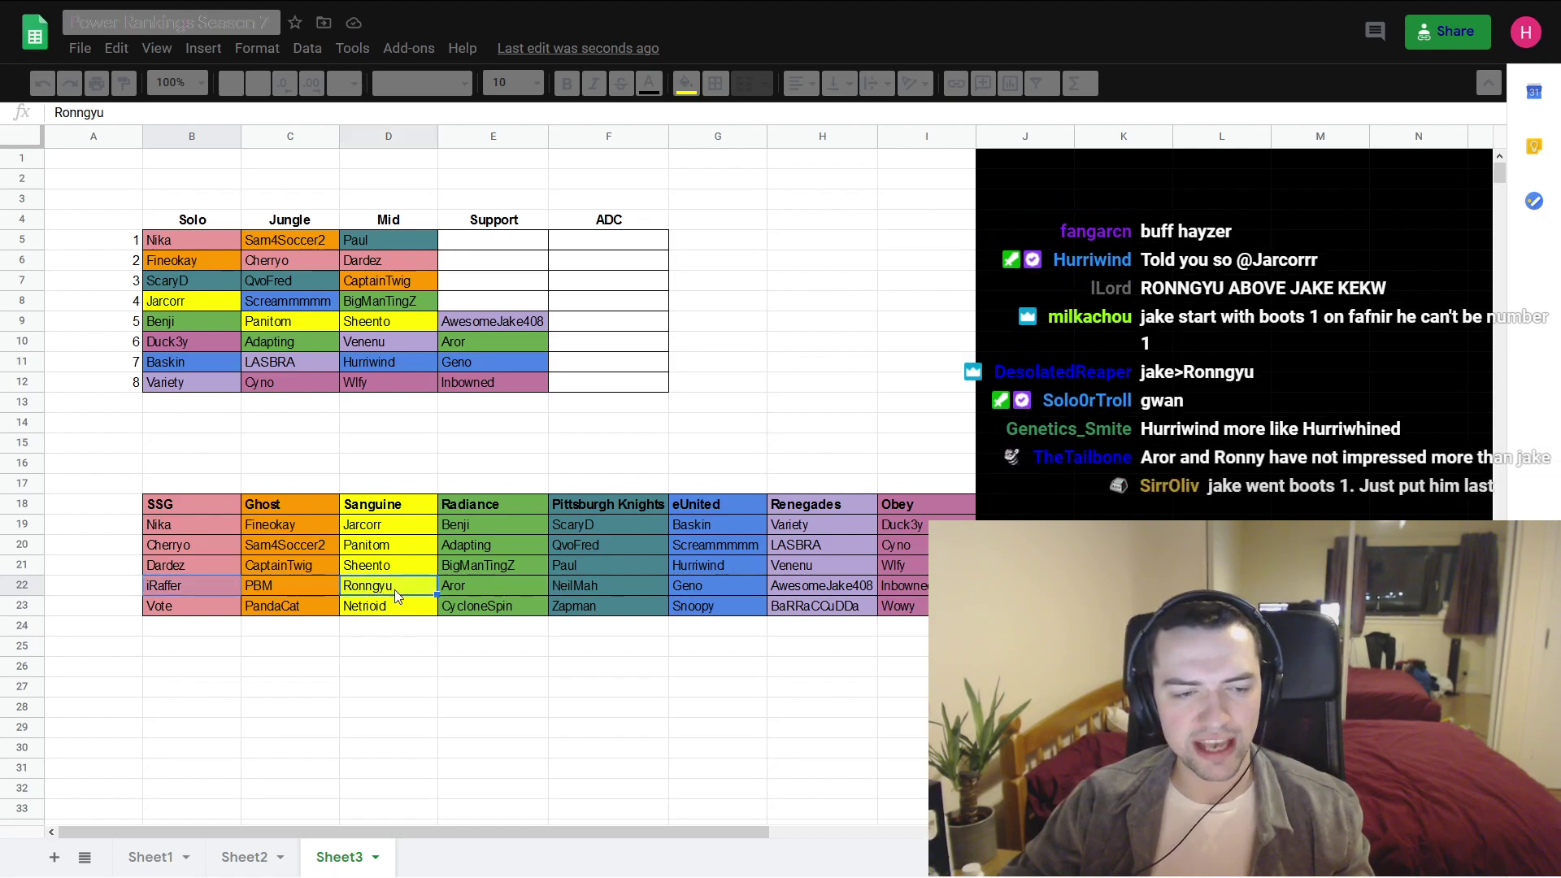
left_click(317, 590)
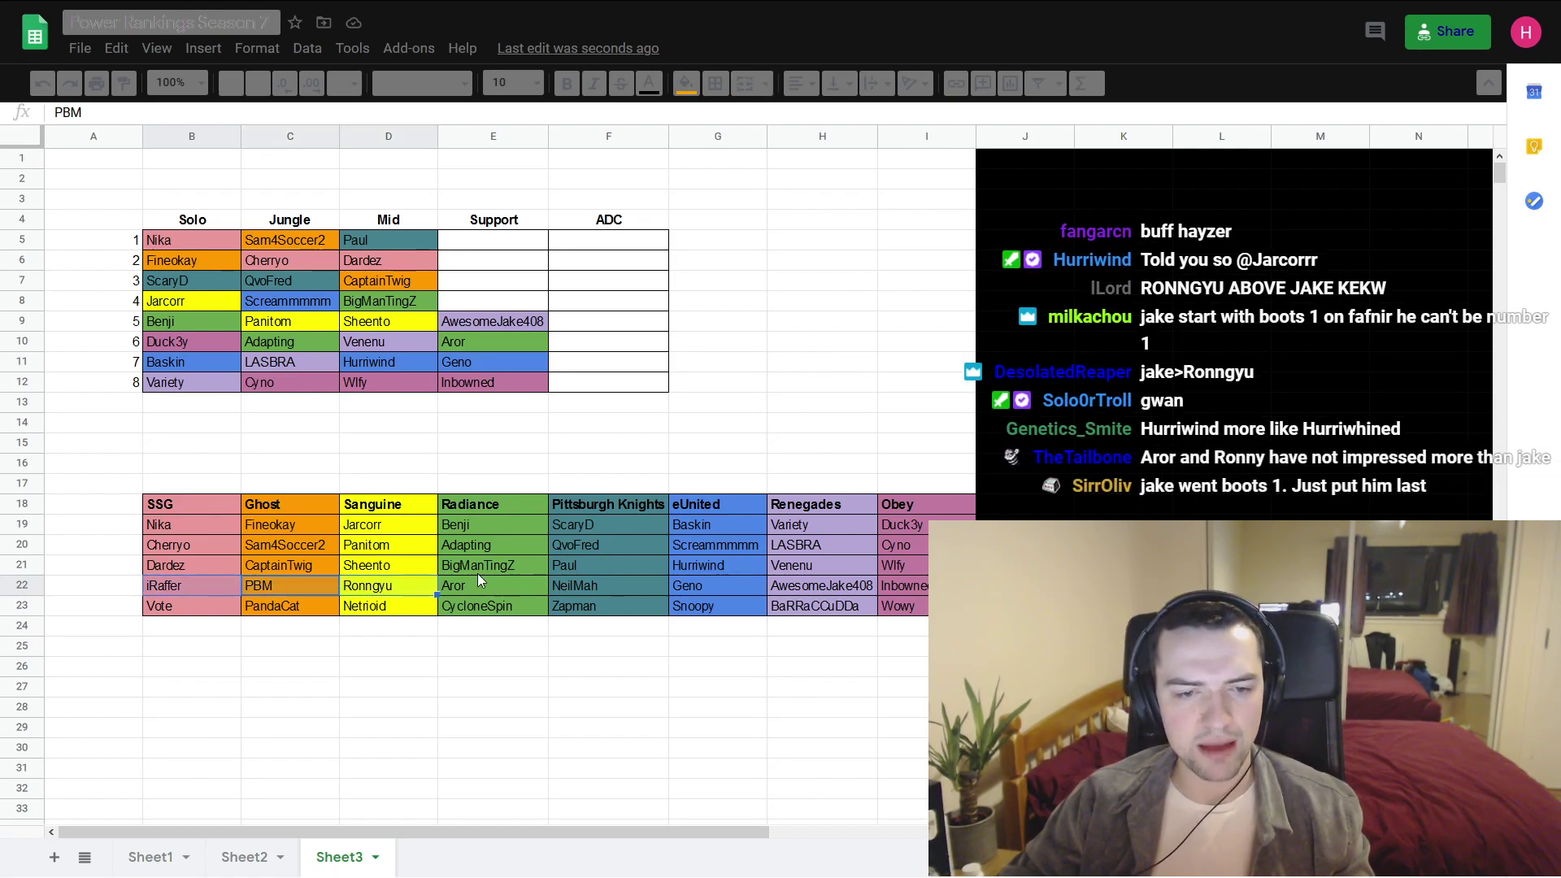
left_click(618, 587)
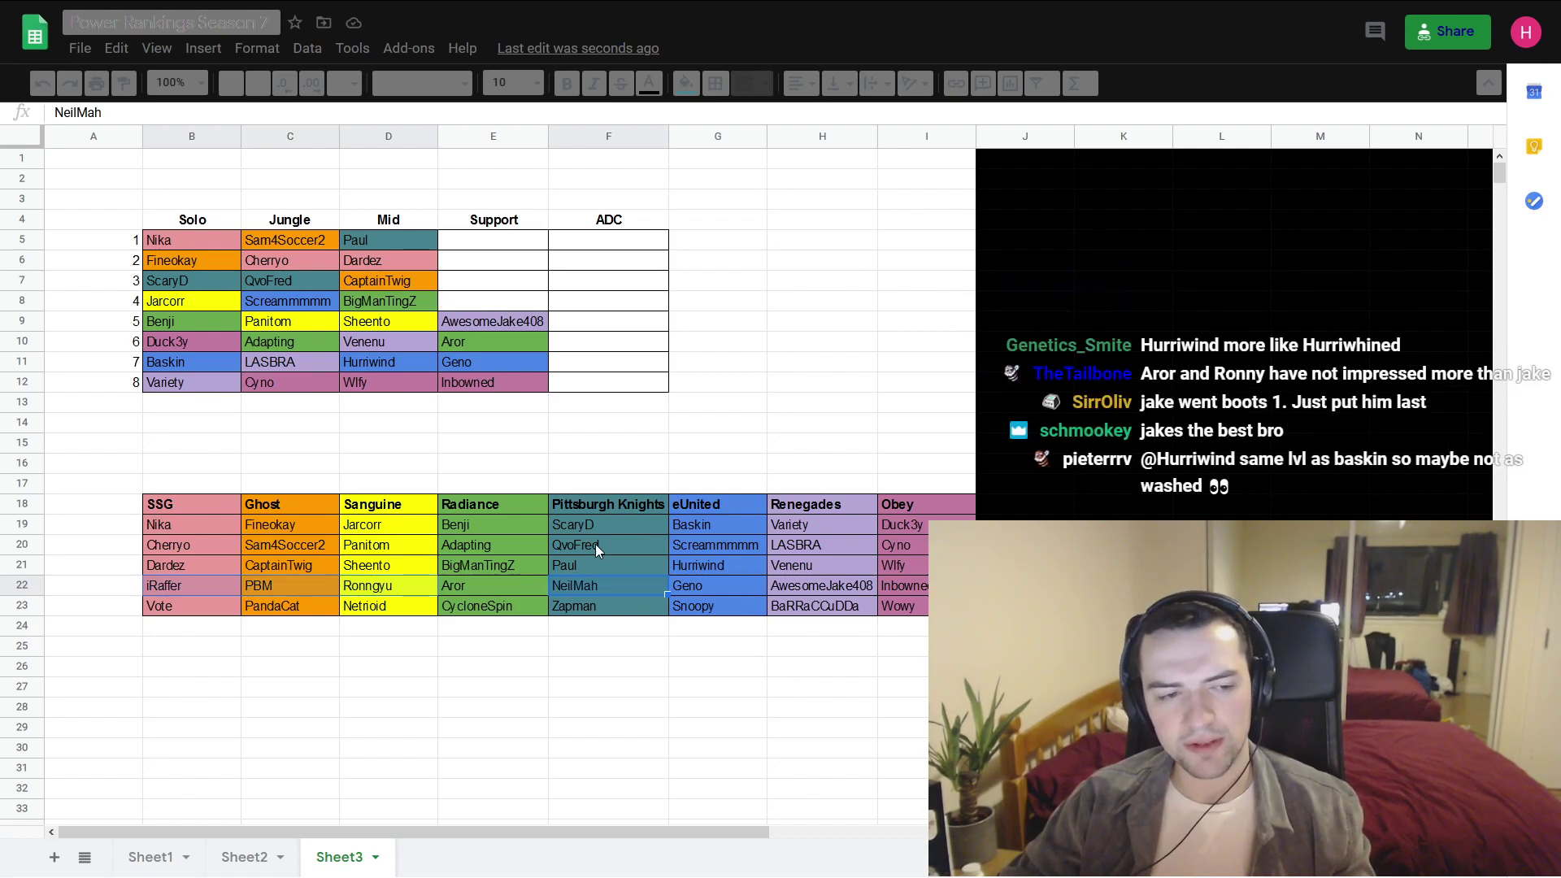
left_click(210, 581)
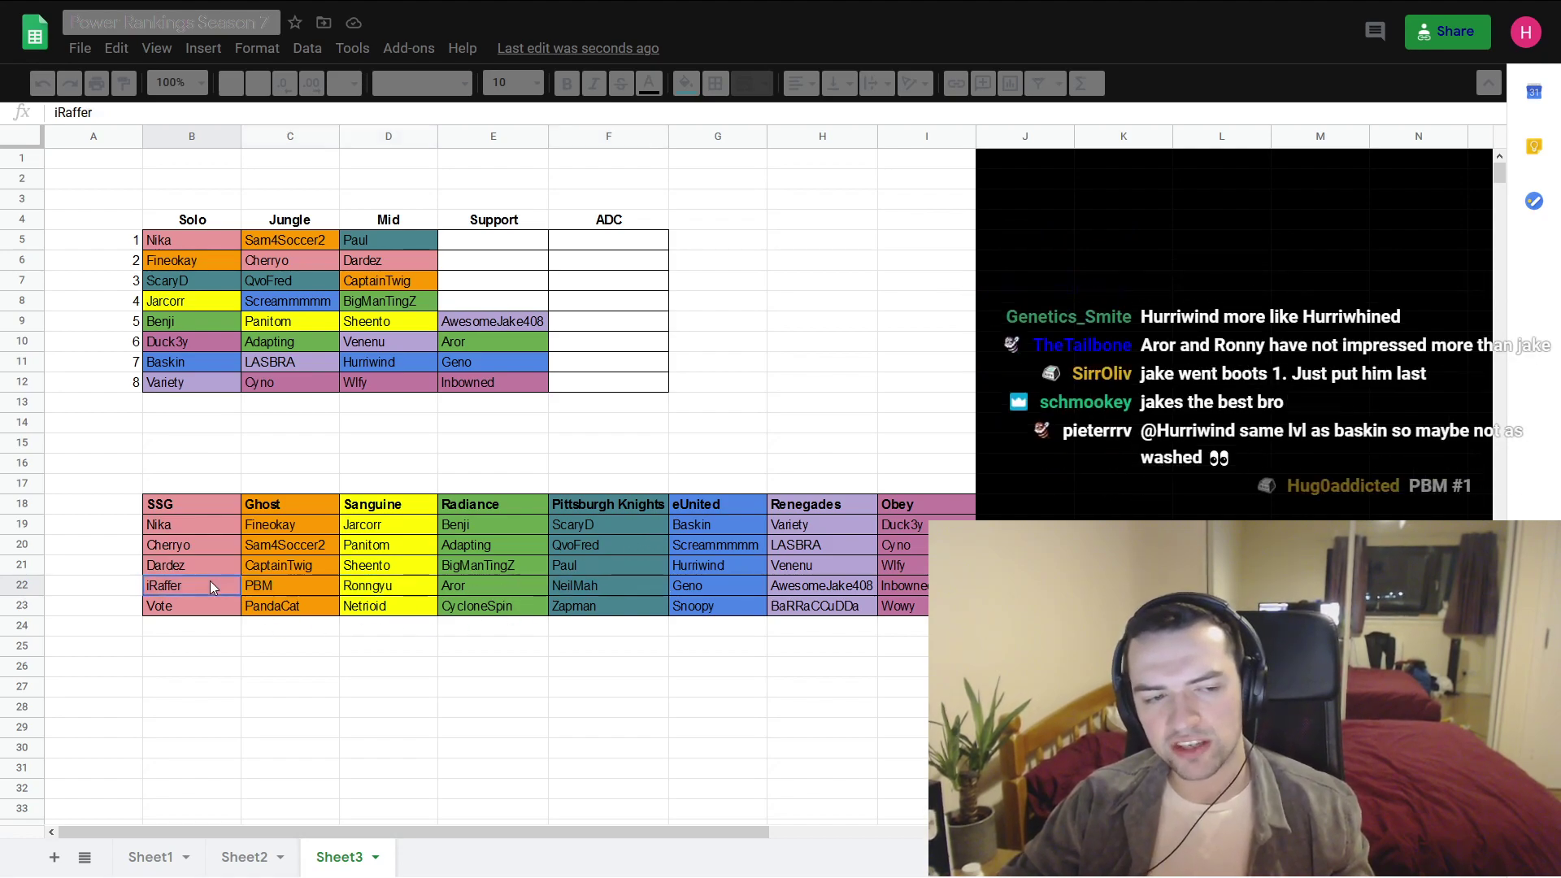
left_click(285, 584, "ctrl")
left_click(392, 585, "ctrl")
left_click(568, 587, "ctrl")
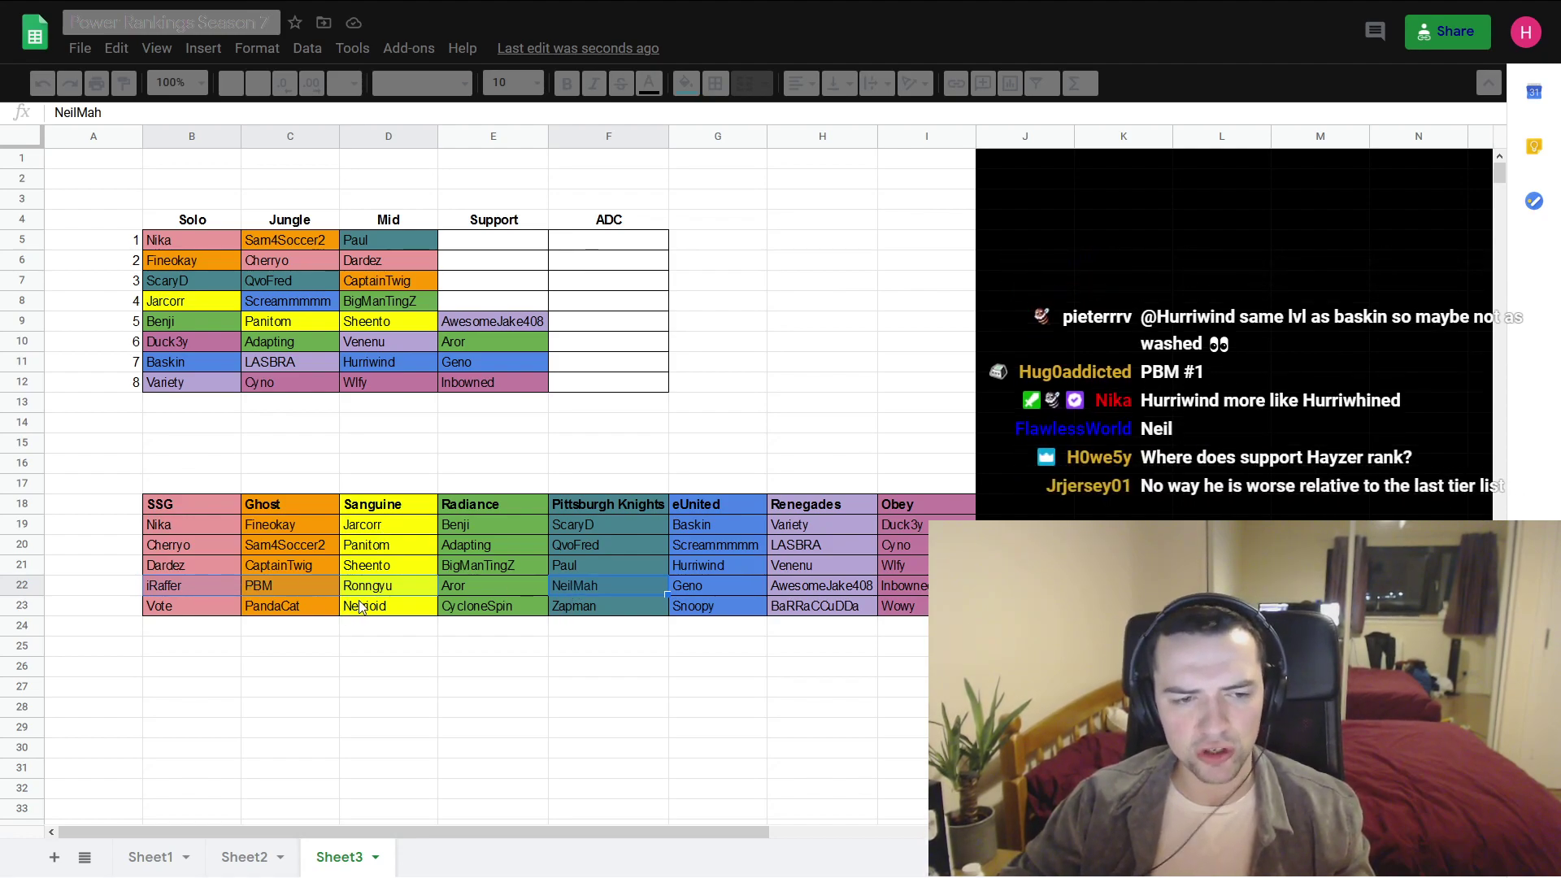
- Copy Ronngyu from the Sanguine roster into rank 4 of the Support column
left_click(269, 591)
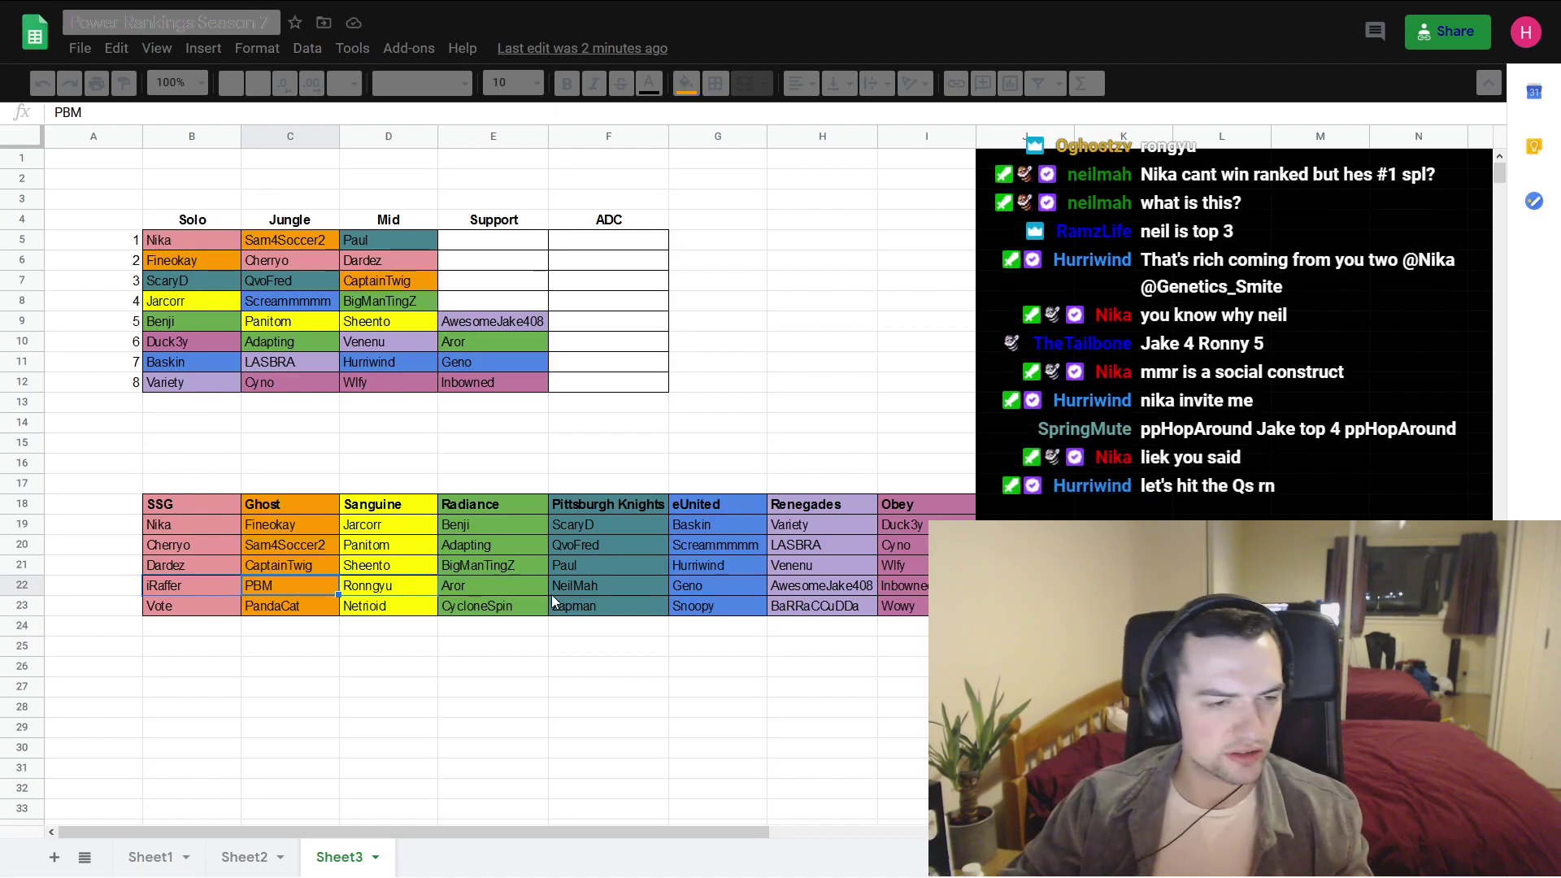
left_click(220, 581)
left_click(280, 592)
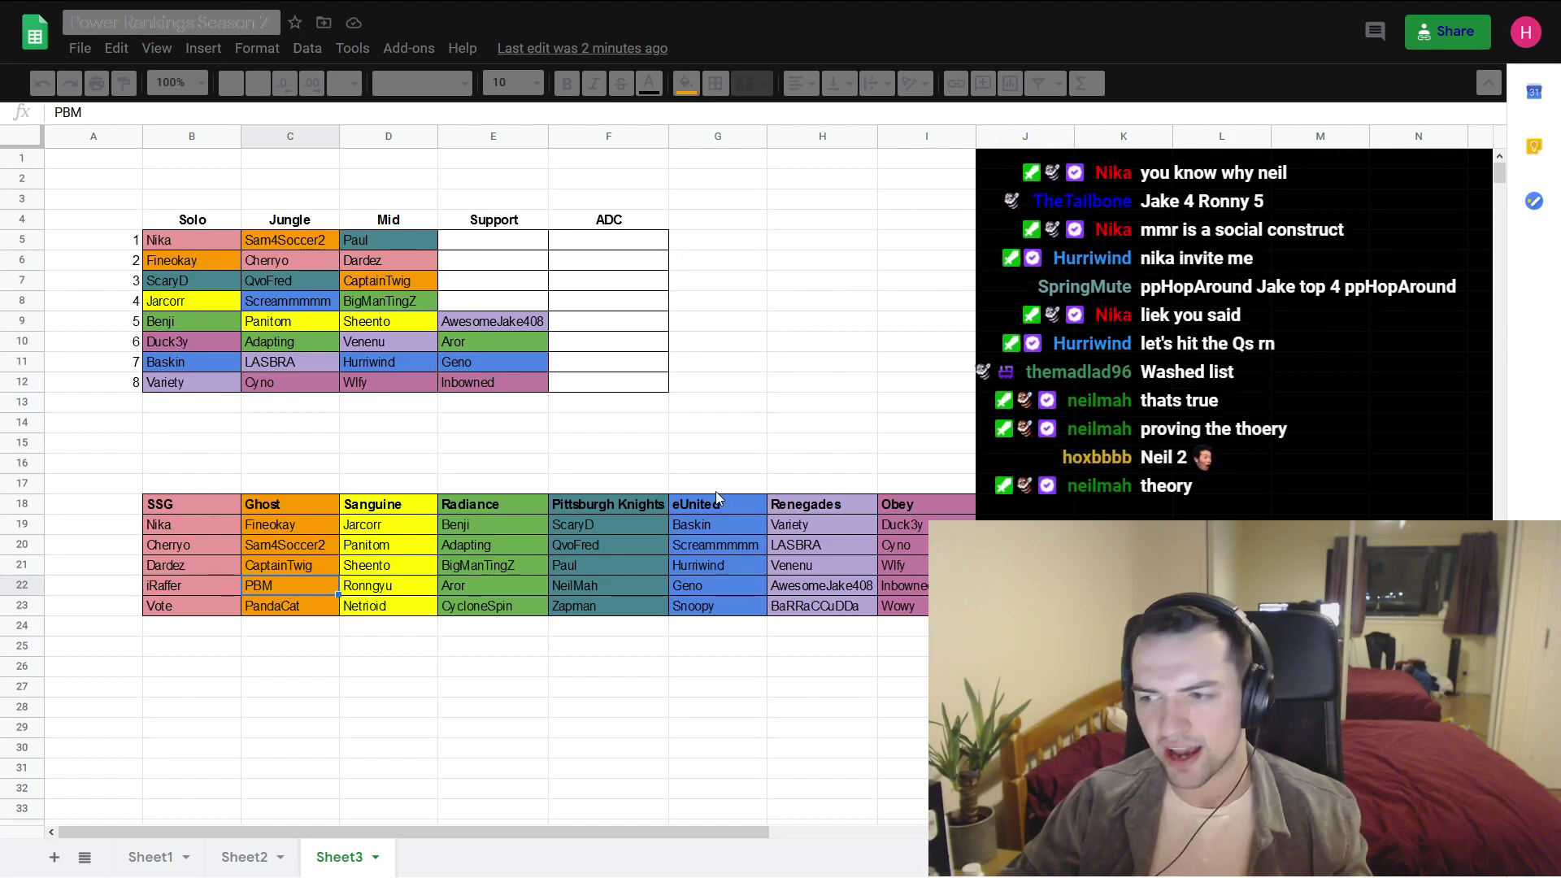
left_click(231, 588)
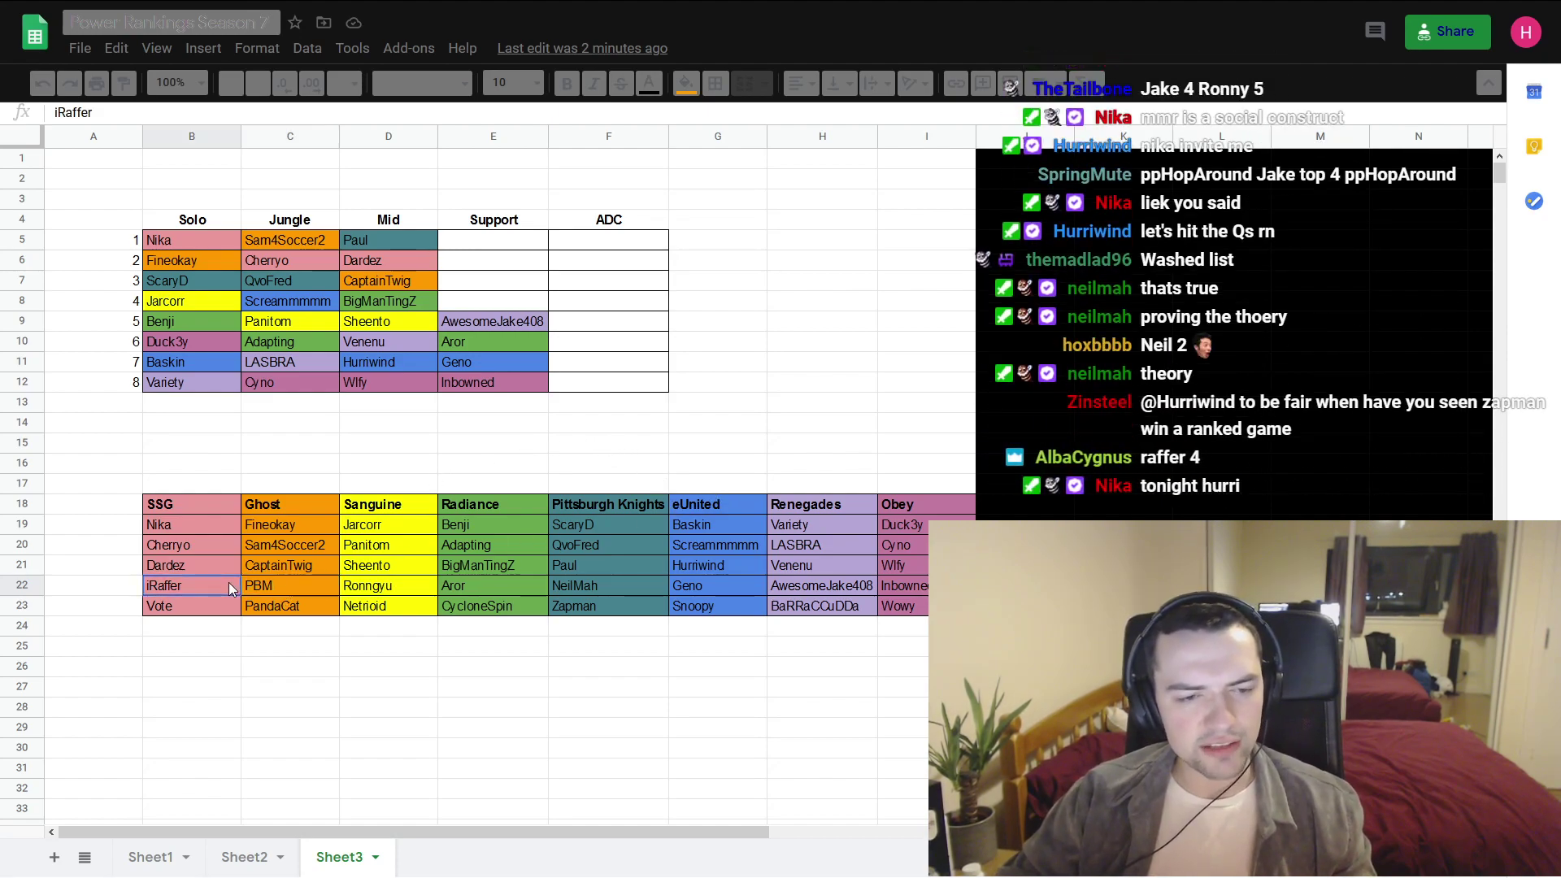
left_click(374, 591)
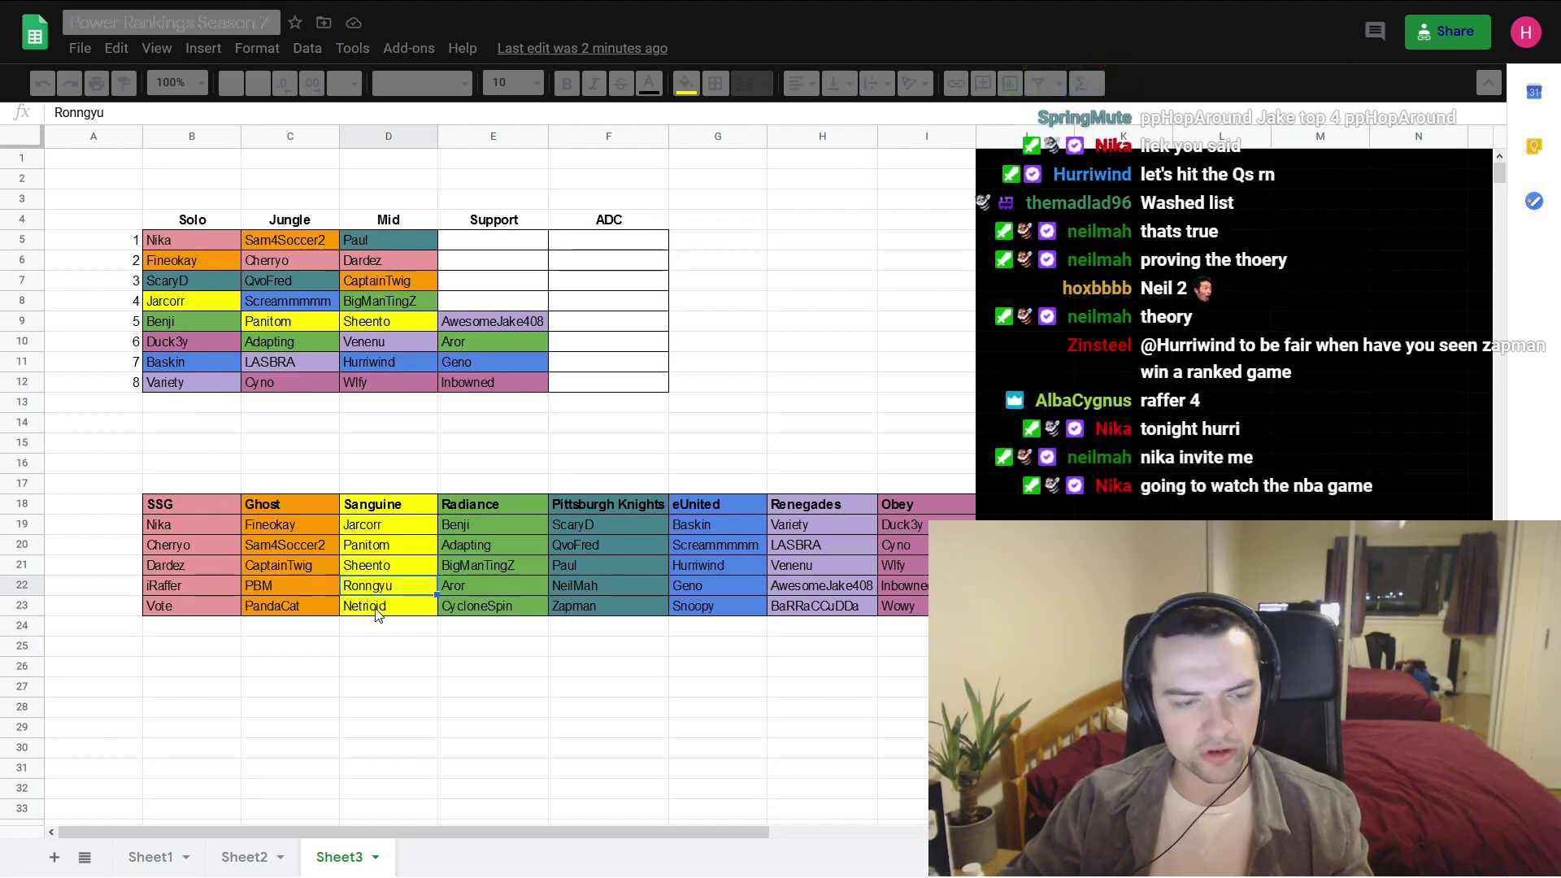
key("ctrl+c")
left_click(515, 307)
key("ctrl+v")
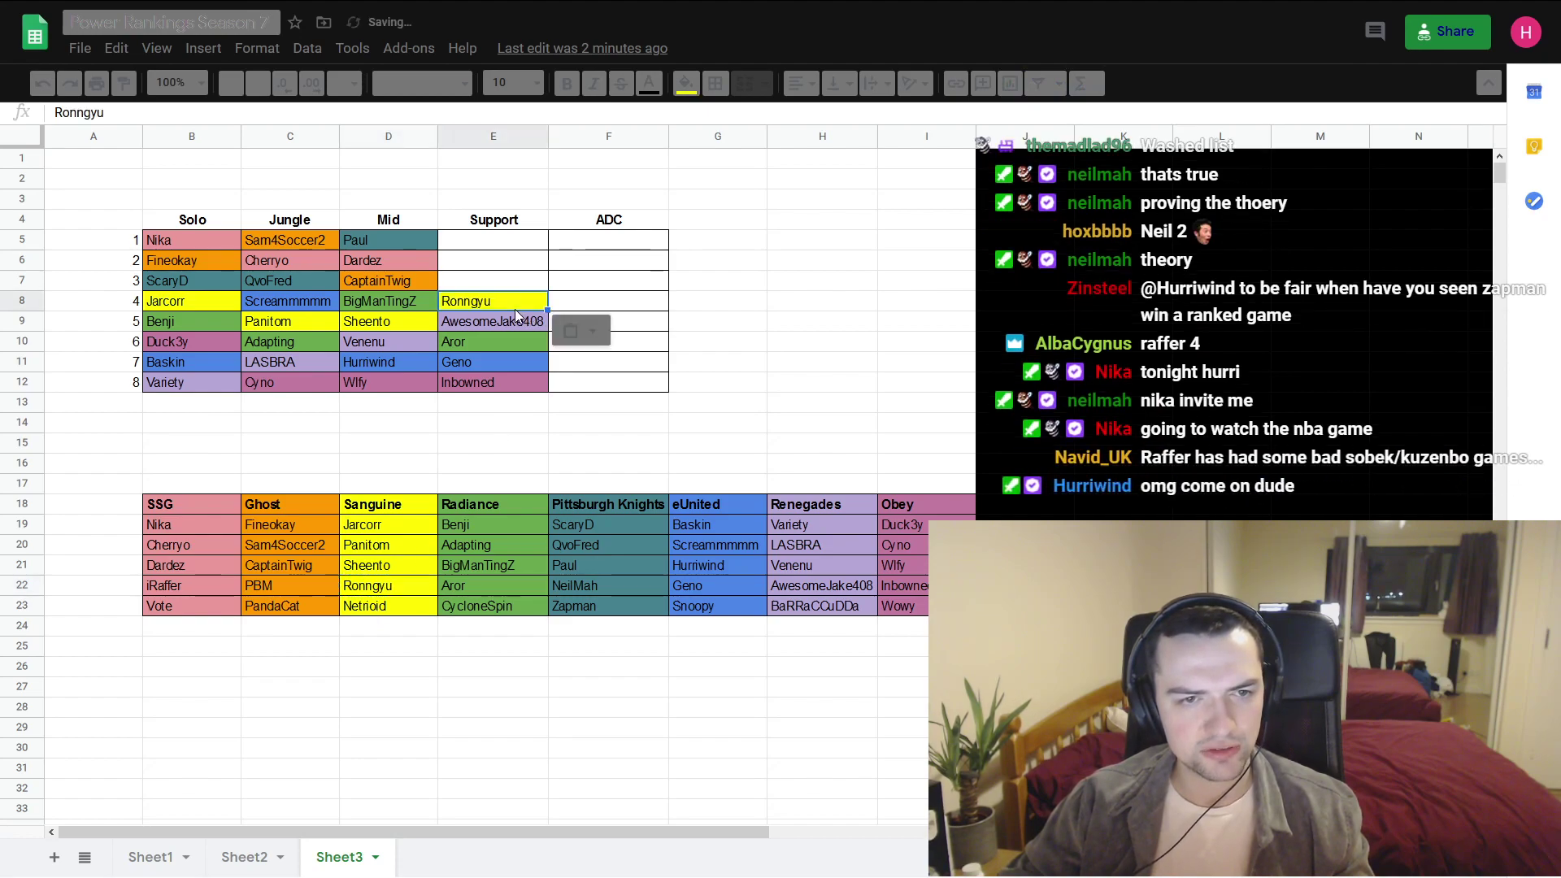
- Copy iRaffer from the SSG roster into rank 3 of the Support column
left_click(201, 585)
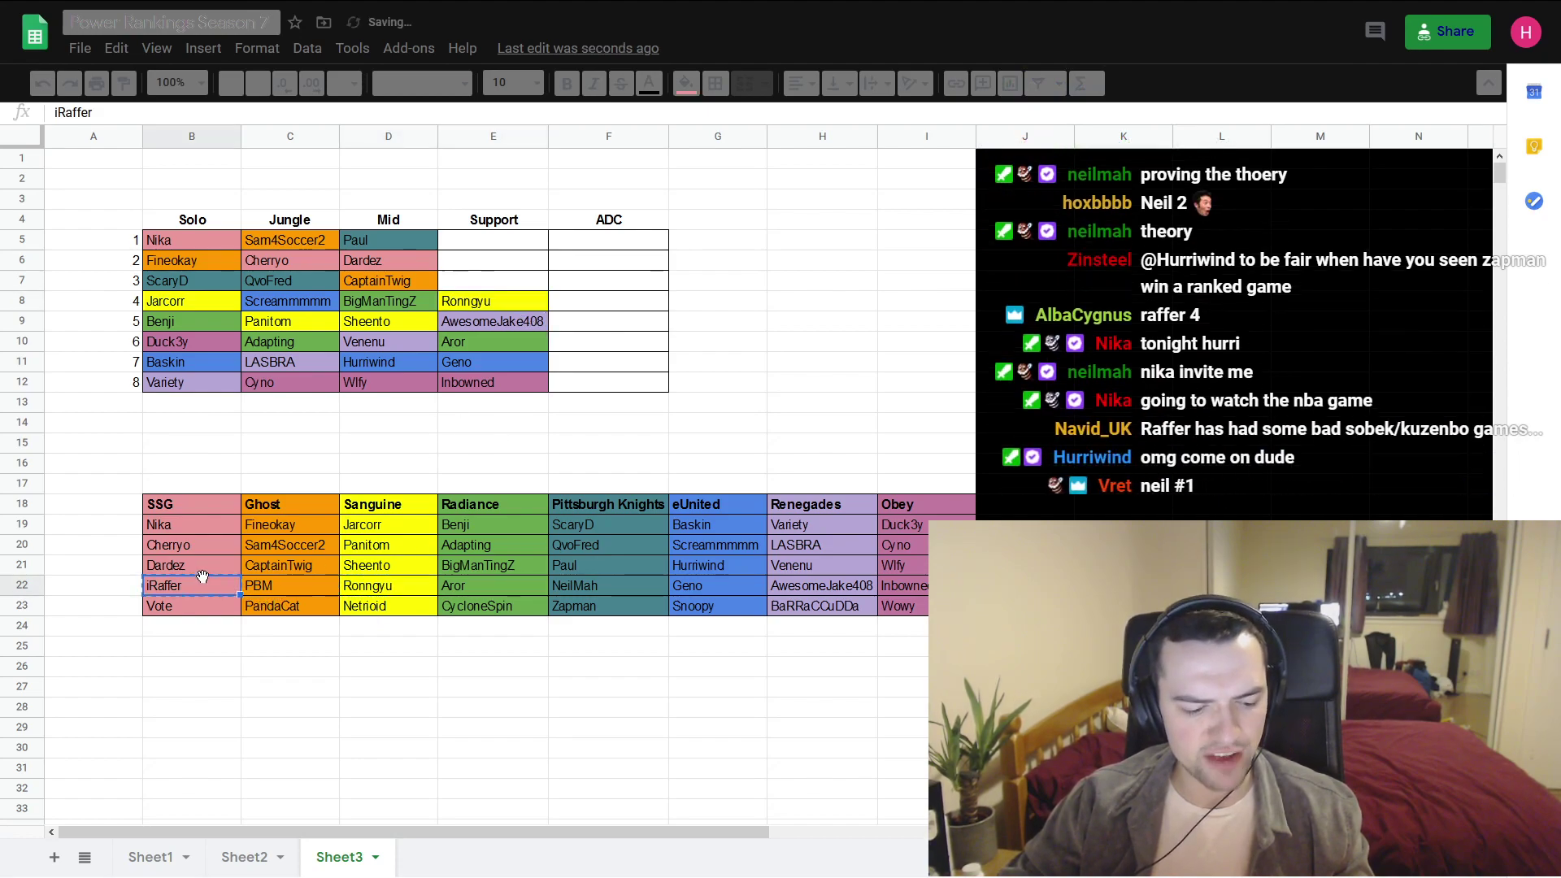
key("ctrl+c")
left_click(484, 281)
key("ctrl+v")
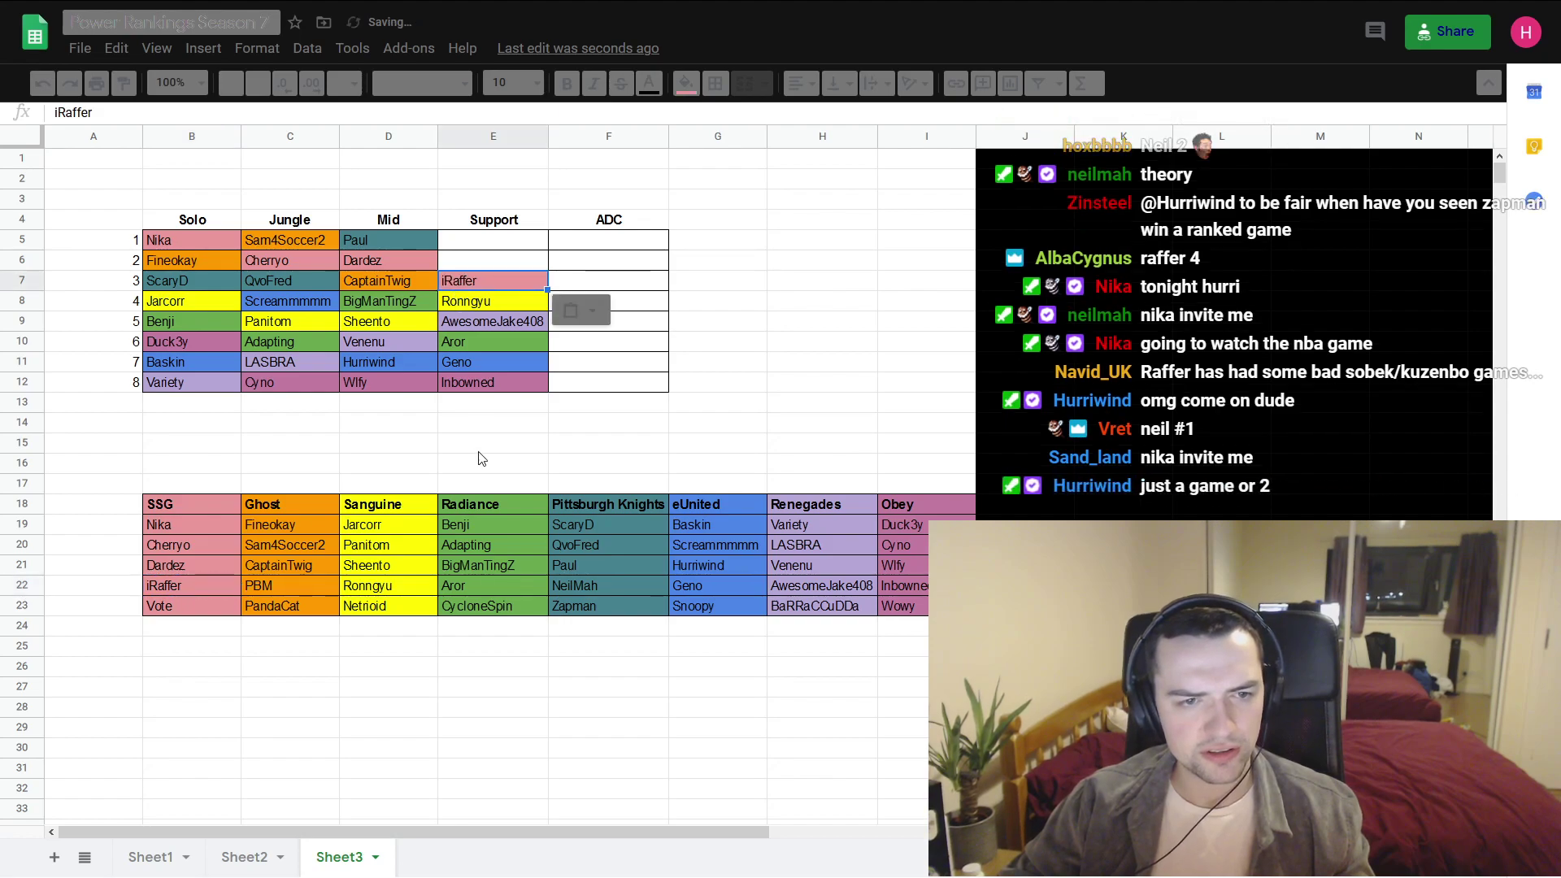
- Copy NeilMah from the Pittsburgh Knights roster into rank 2 of the Support column
left_click(582, 584)
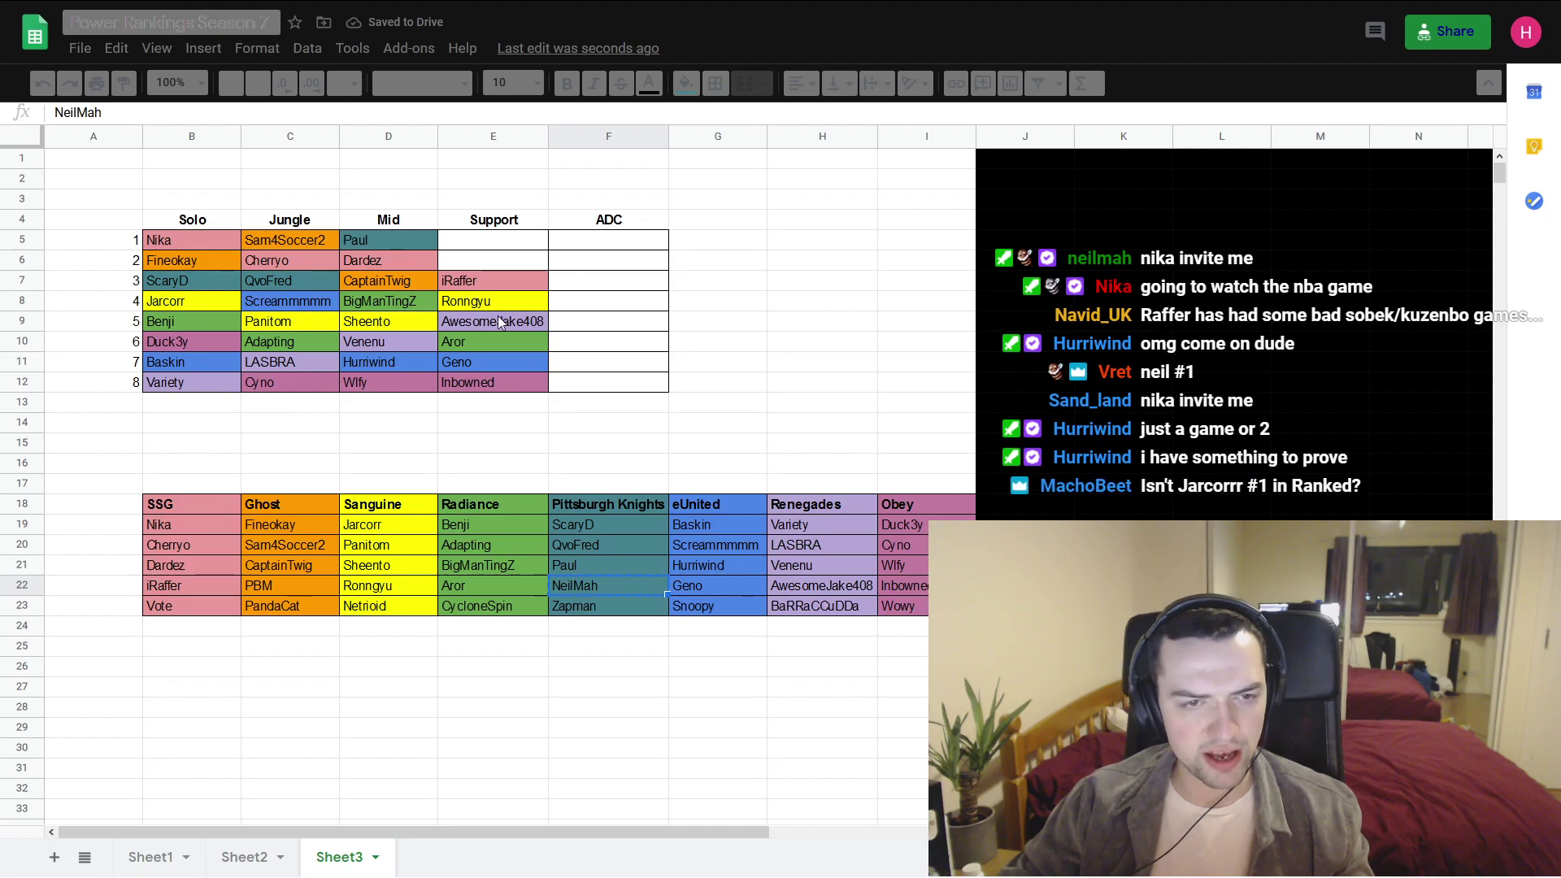
key("ctrl+c")
left_click(488, 261)
key("ctrl+v")
- Copy PBM from the Ghost roster into rank 1 of the Support column
left_click(331, 574)
key("ctrl+c")
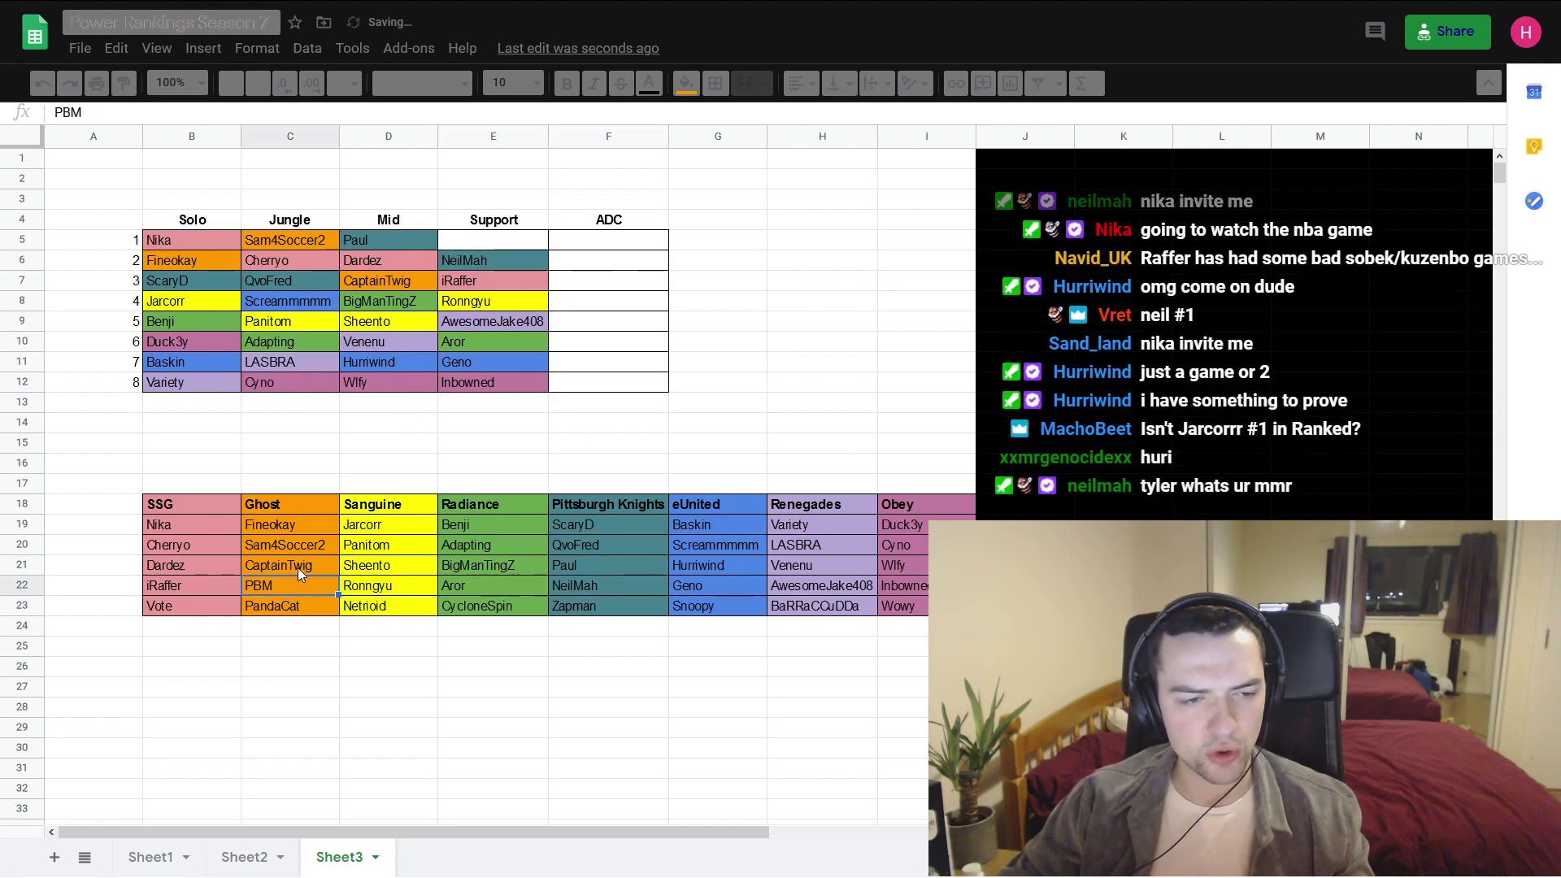
left_click(488, 242)
key("ctrl+v")
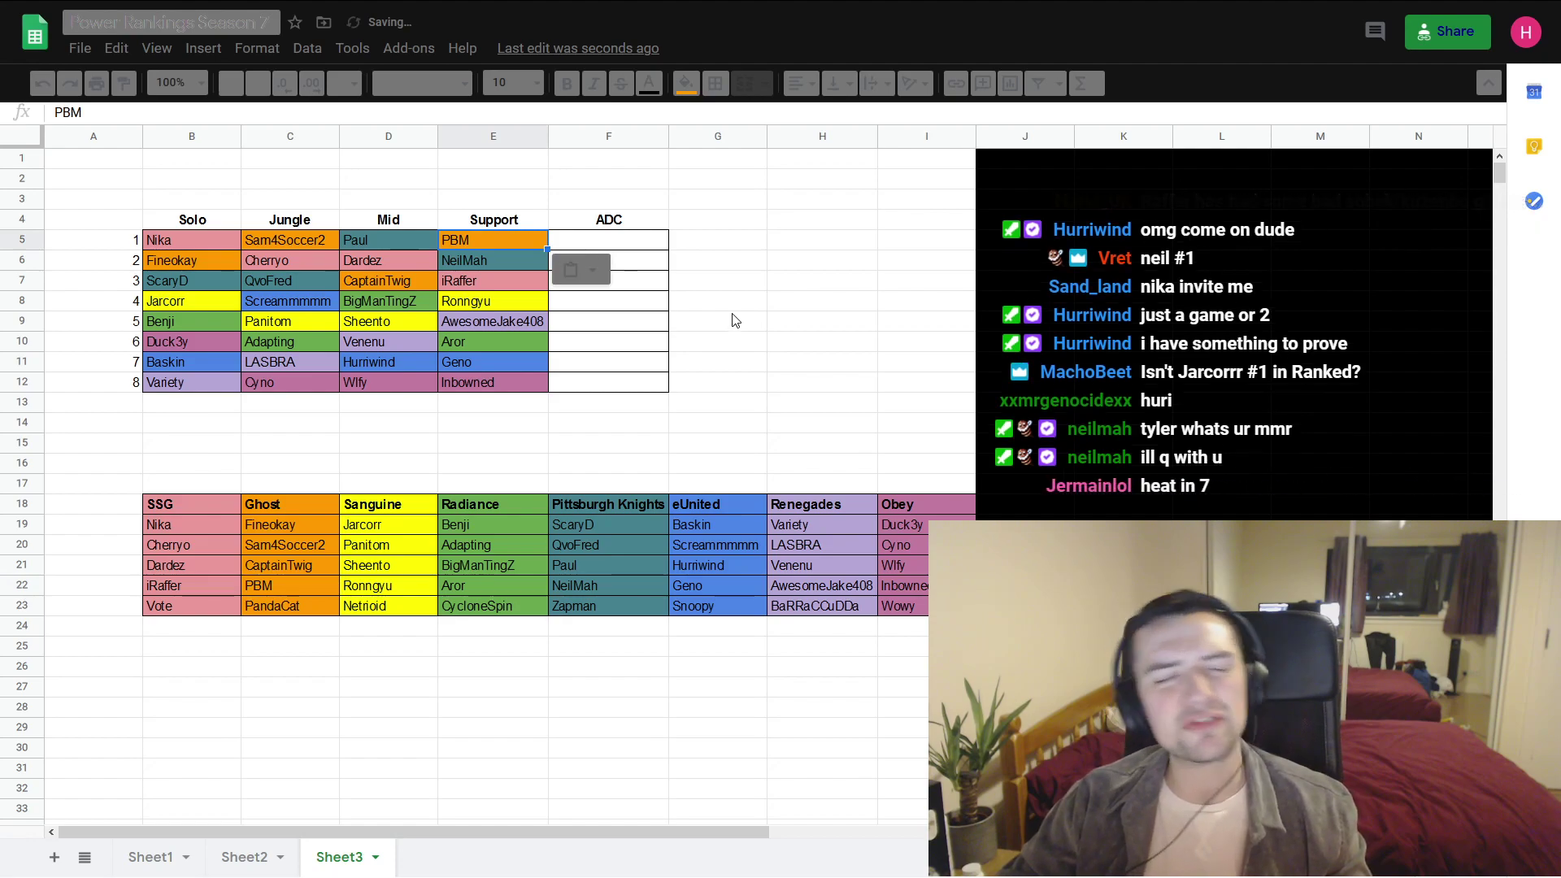
key("ctrl+z")
key("ctrl+z")
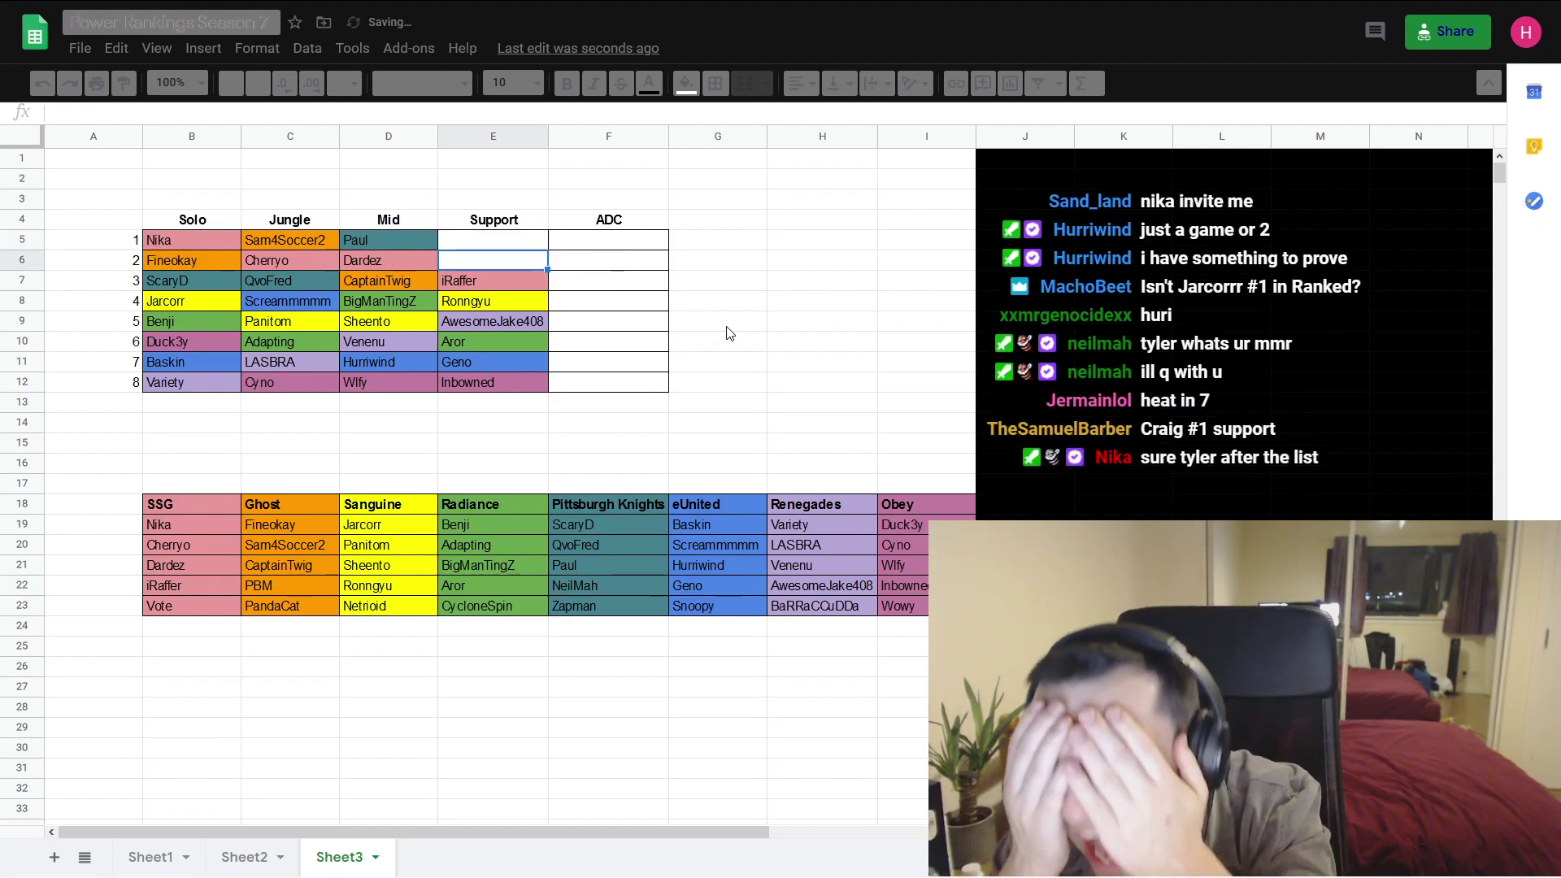
key("ctrl+y")
key("ctrl+y")
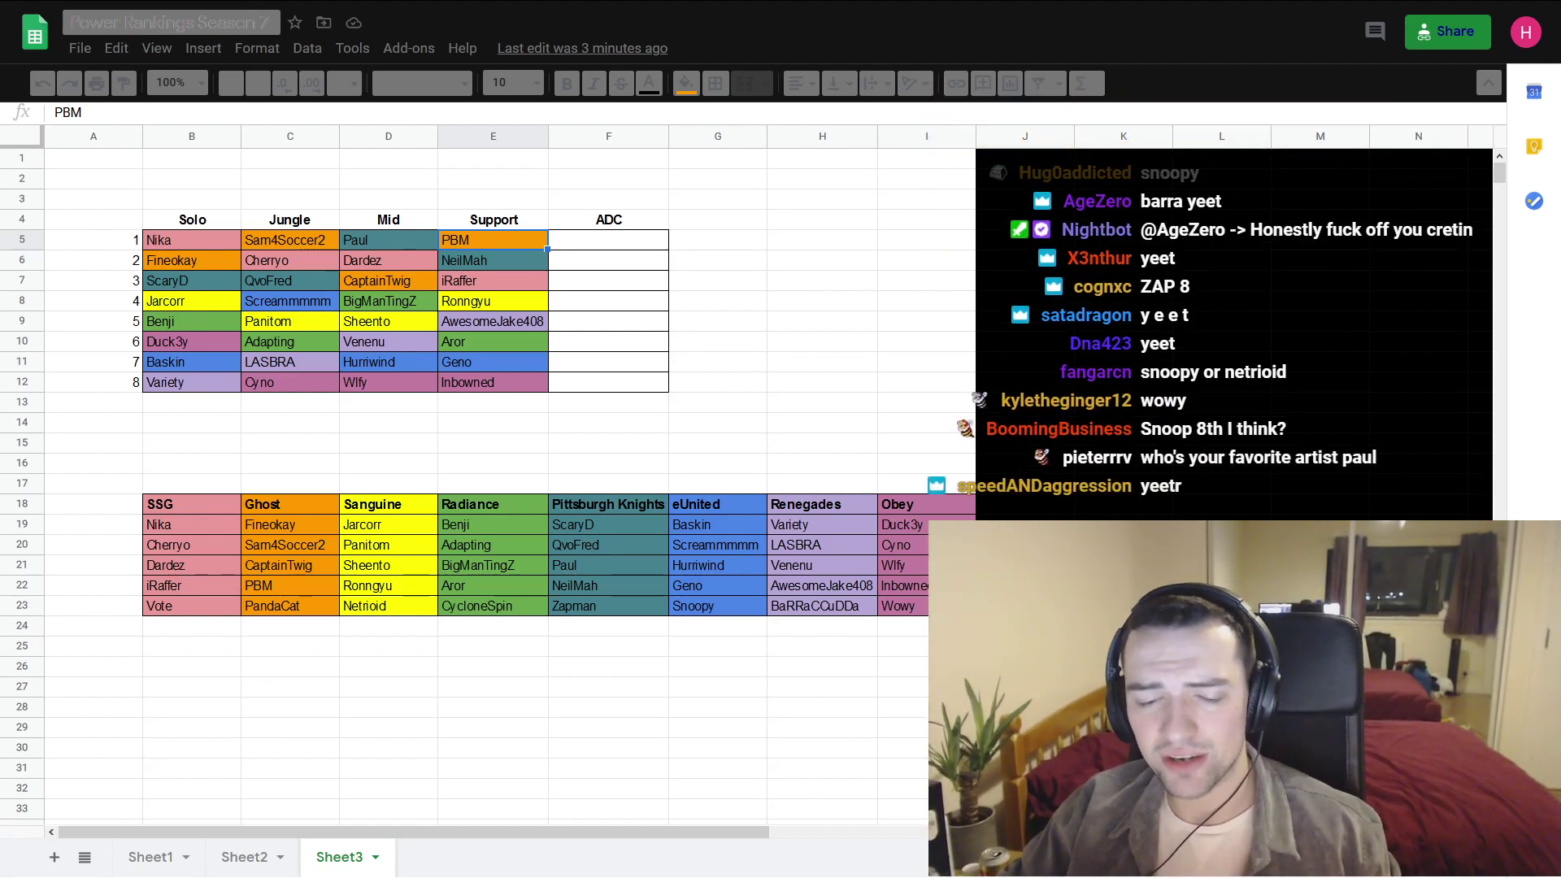
- Compare Snoopy and Wowy in the rosters and copy Wowy from Obey into rank 8 of the ADC column
left_click(742, 608)
left_click(925, 602)
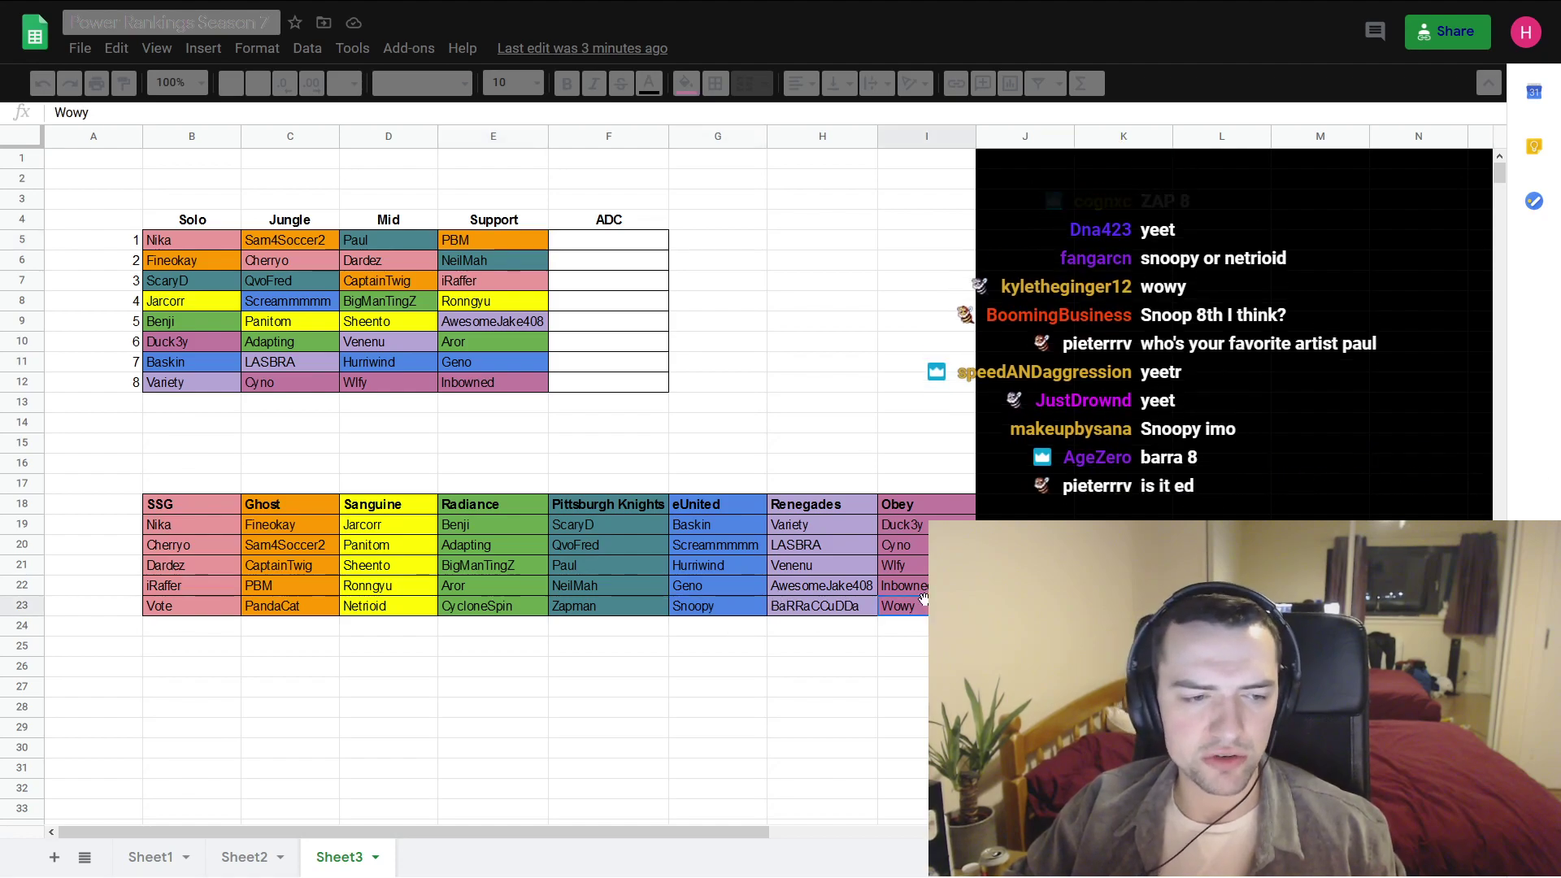
left_click(735, 602)
left_click(745, 627)
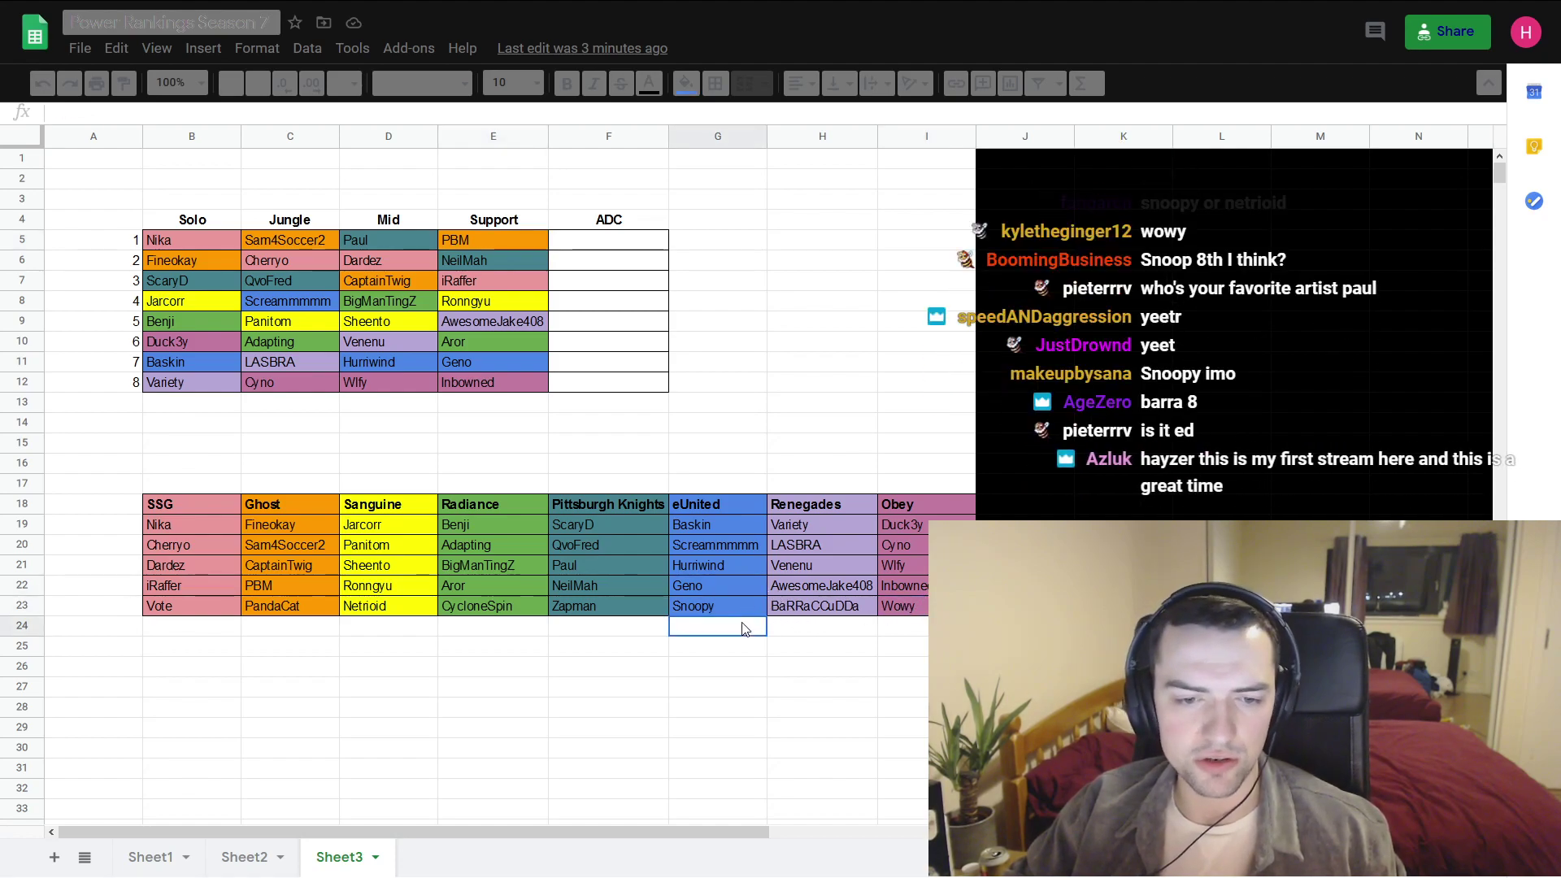
left_click(732, 608)
left_click(893, 610)
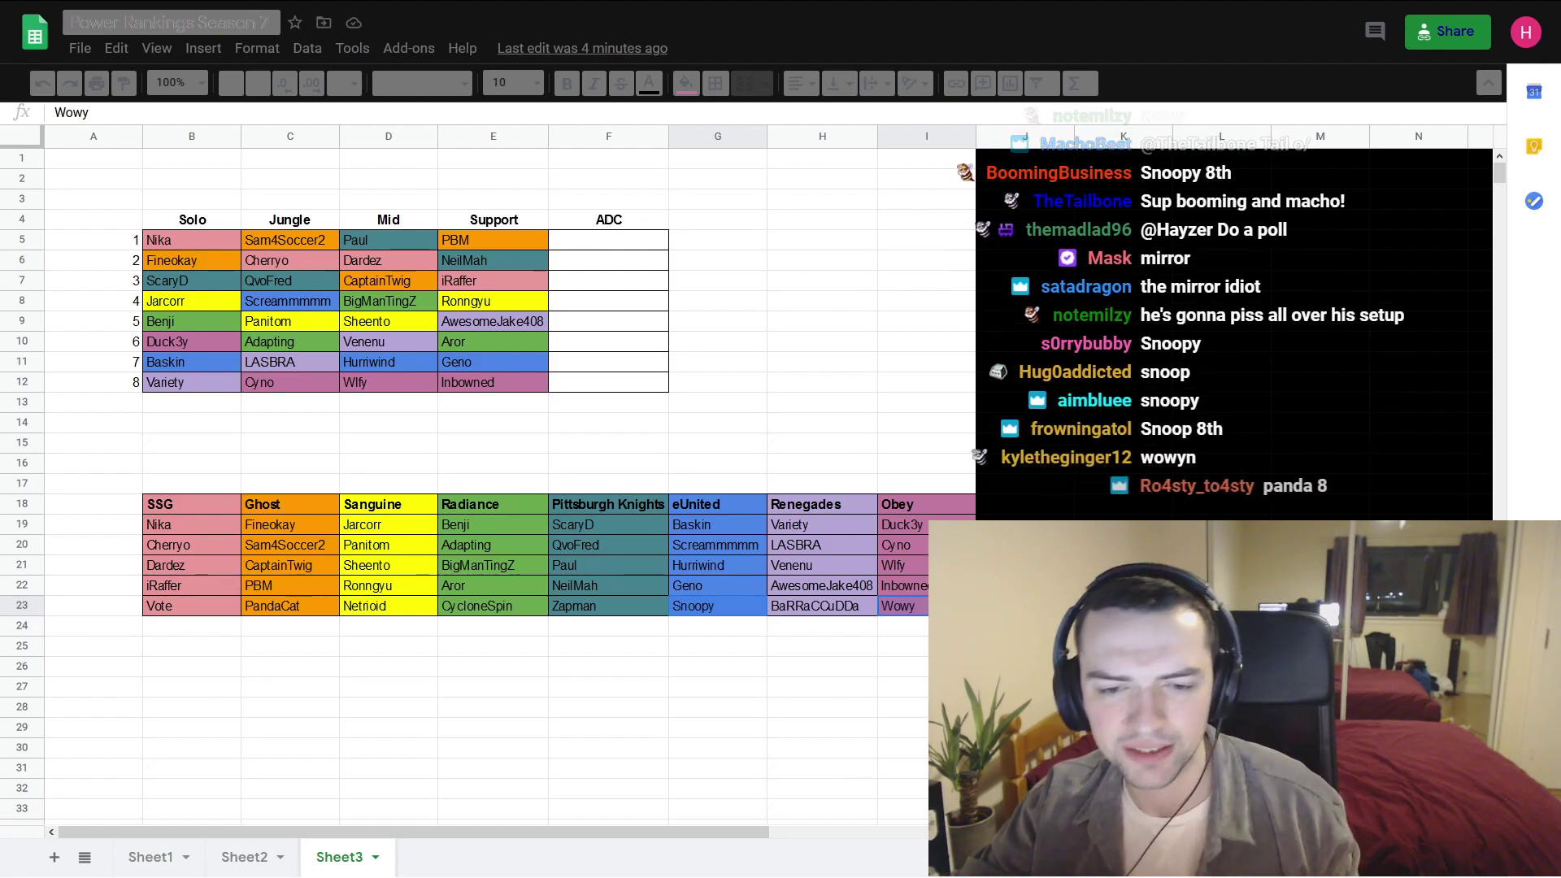
key("Return")
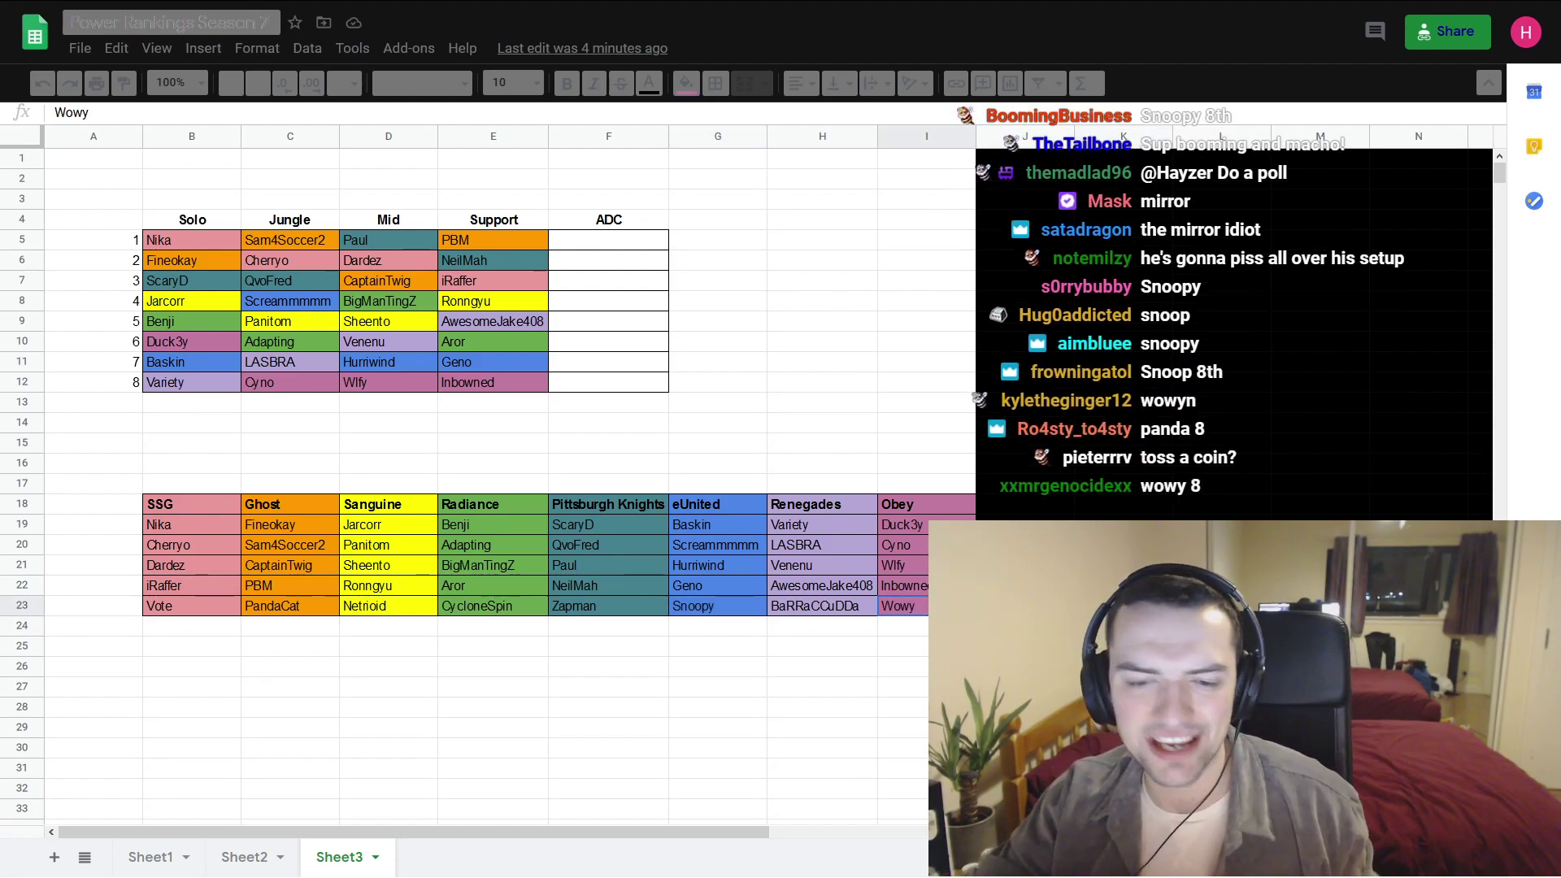
key("Up")
key("ctrl+c")
left_click(566, 381)
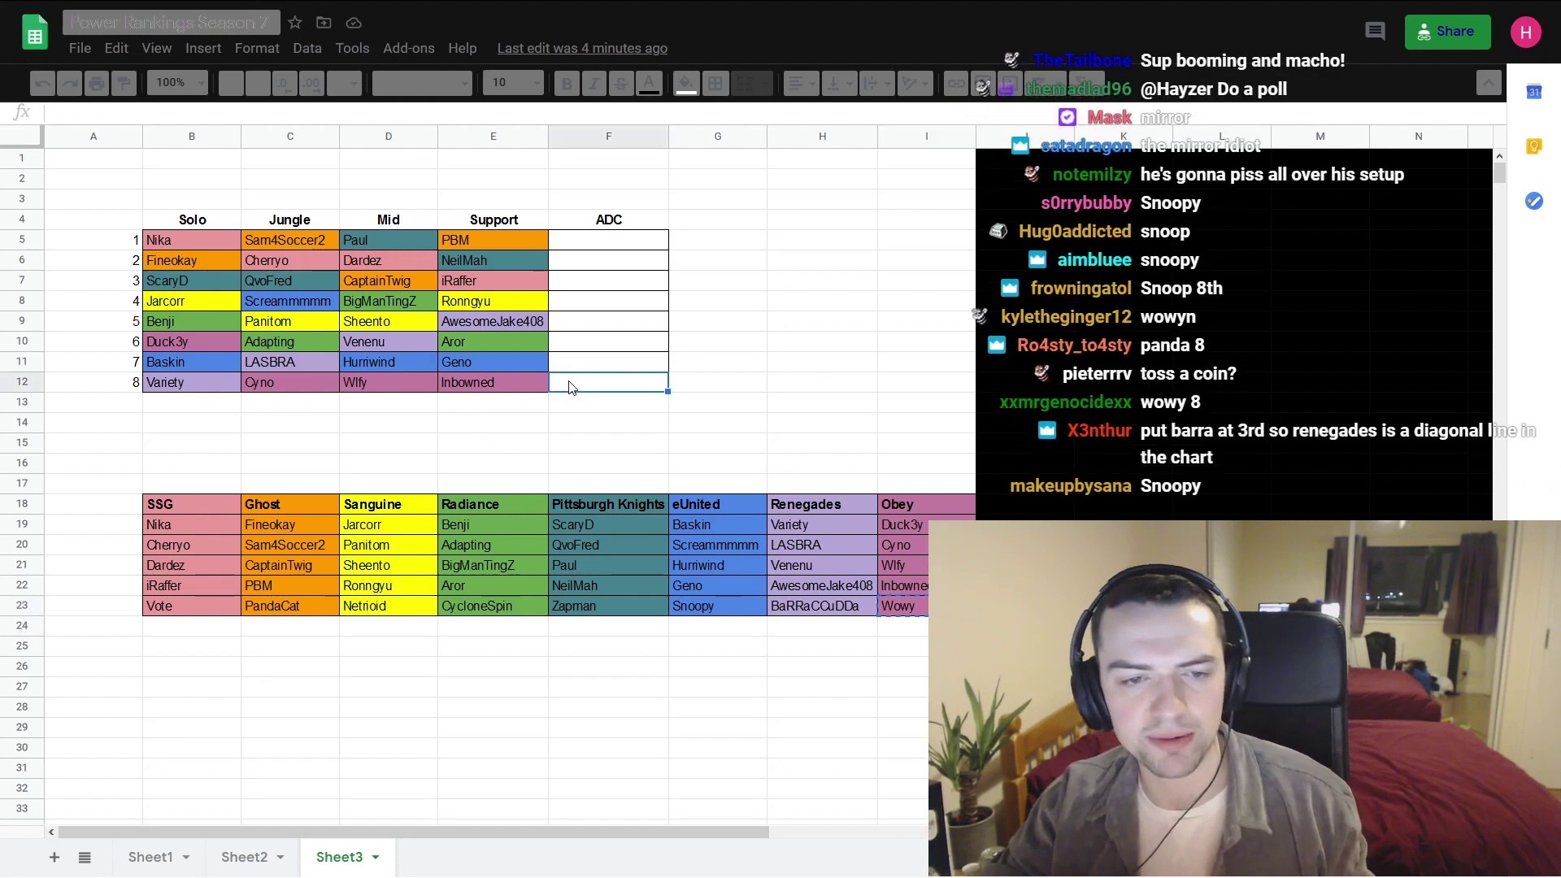
key("ctrl+v")
- Copy Snoopy from the eUnited roster into rank 7 of the ADC column
left_click(723, 608)
key("ctrl+c")
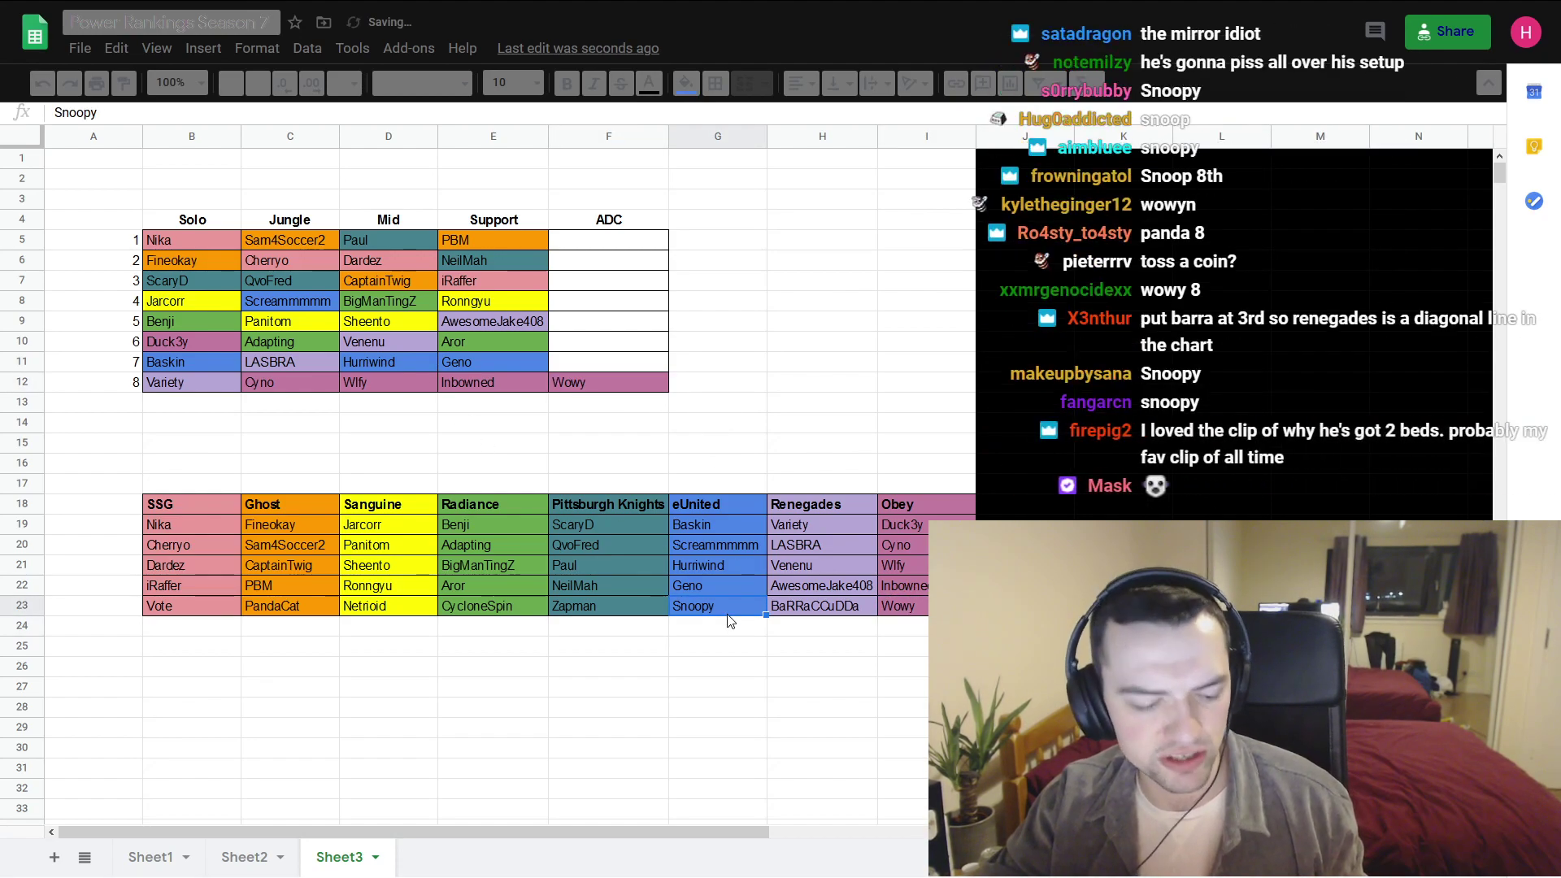
left_click(583, 359)
key("ctrl+v")
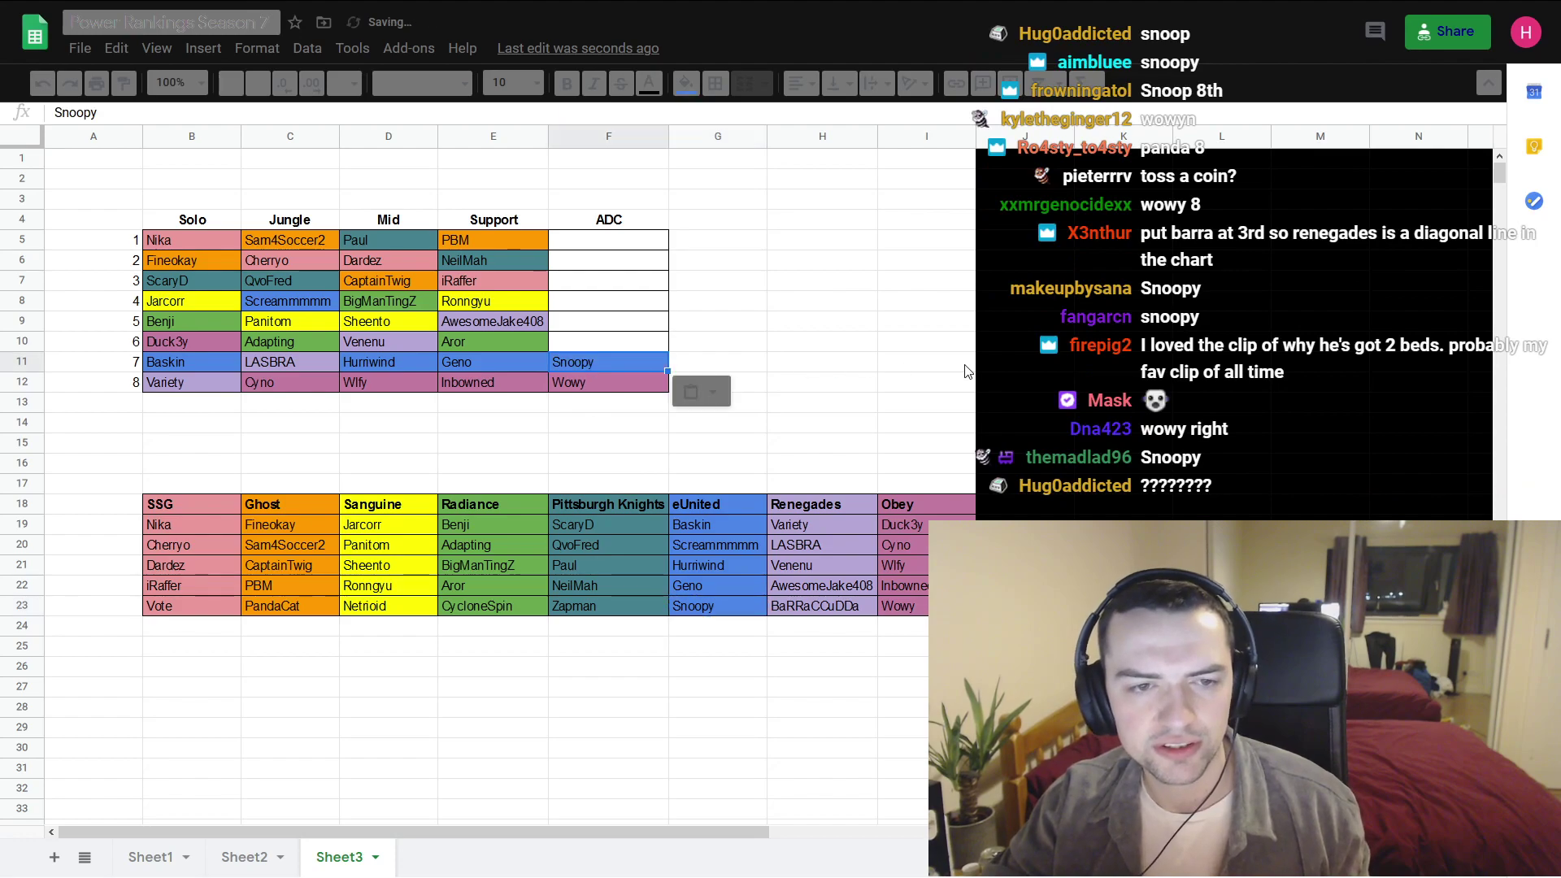
left_click(910, 364)
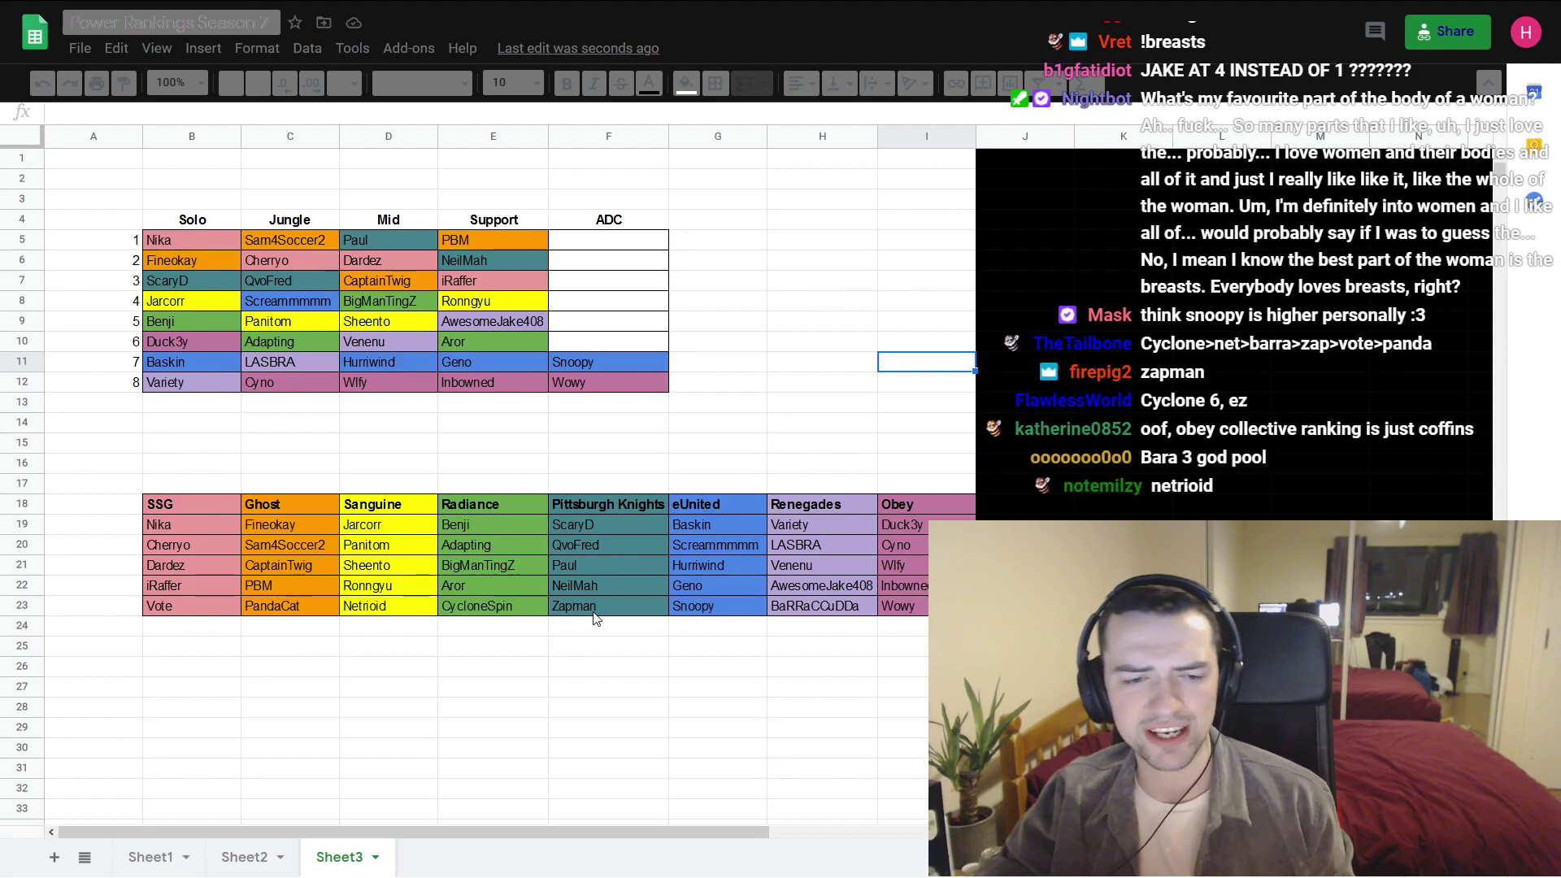
- Compare CycloneSpin with BaRRaCCuDDa and copy CycloneSpin from the Radiance roster into rank 6 of the ADC column
left_click(534, 599)
left_click(811, 608)
left_click(490, 611)
left_click(804, 603)
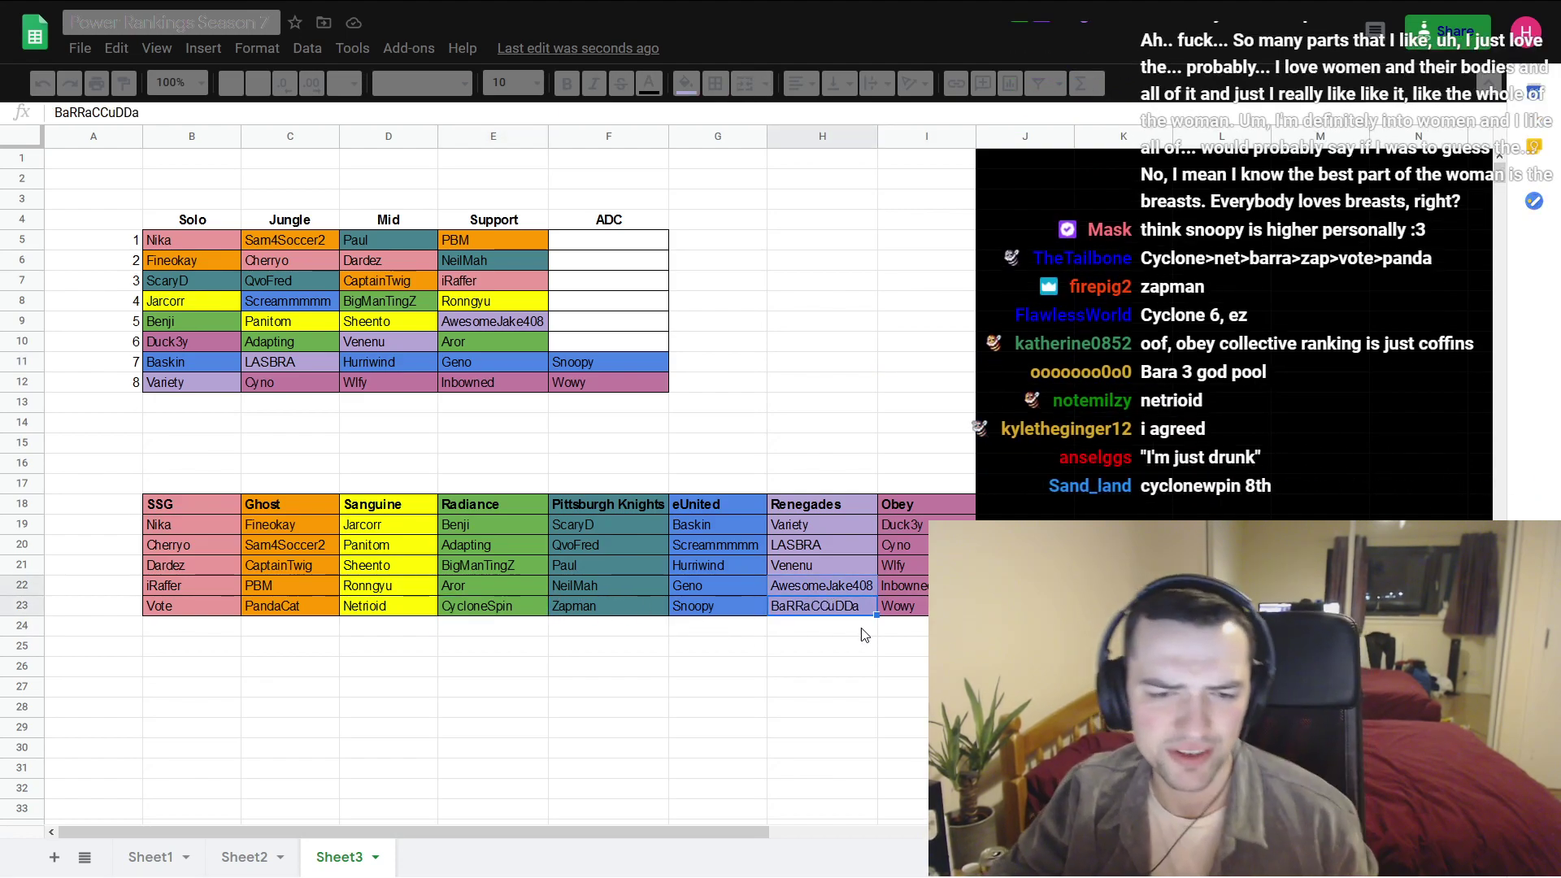
left_click(525, 604)
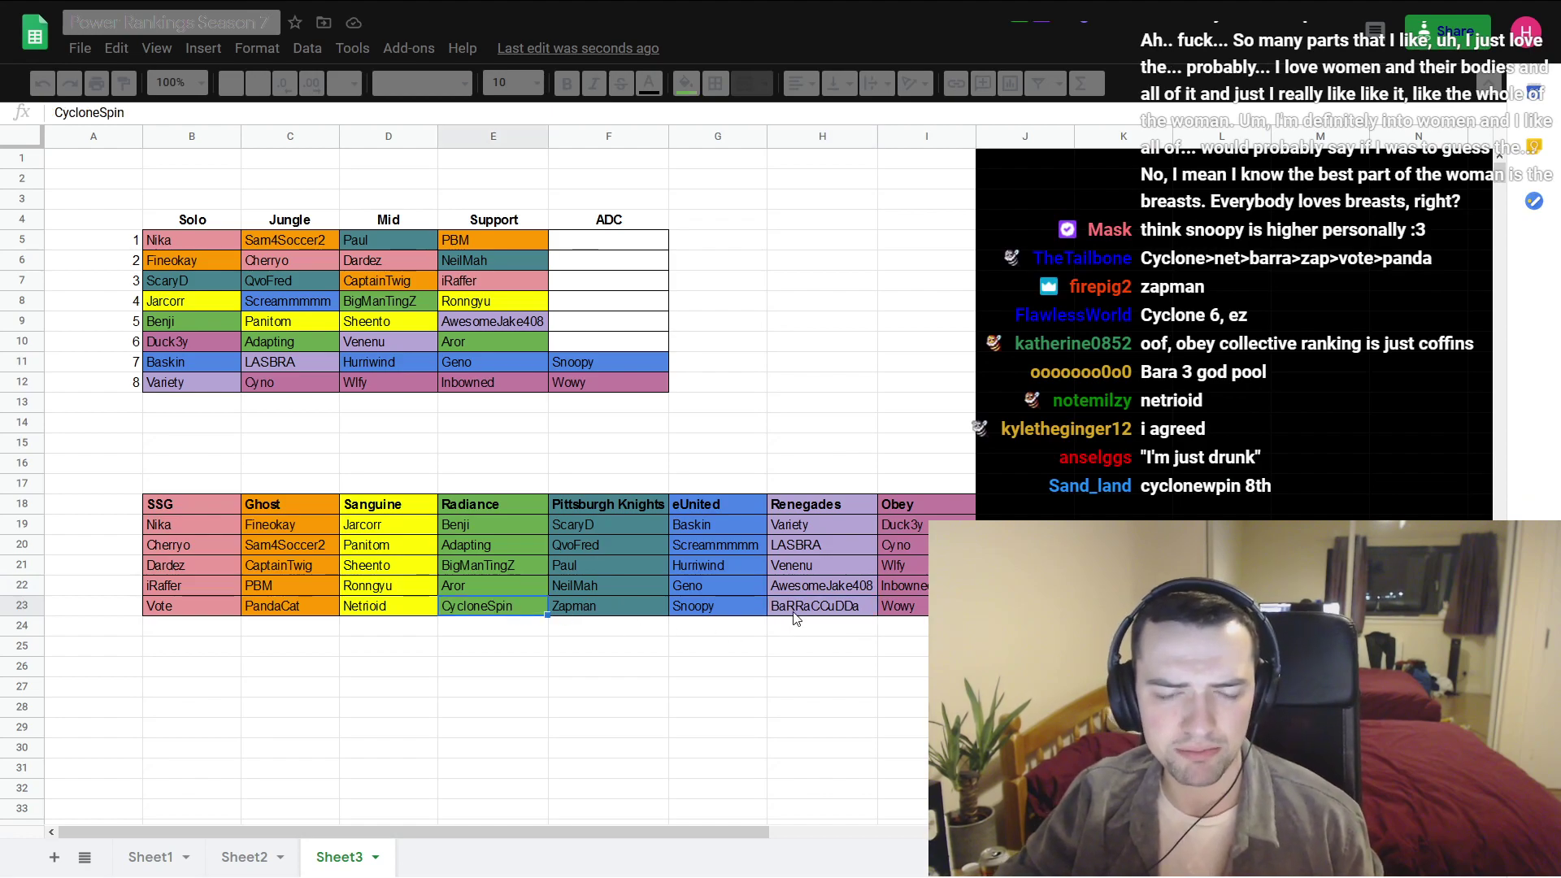
left_click(794, 611)
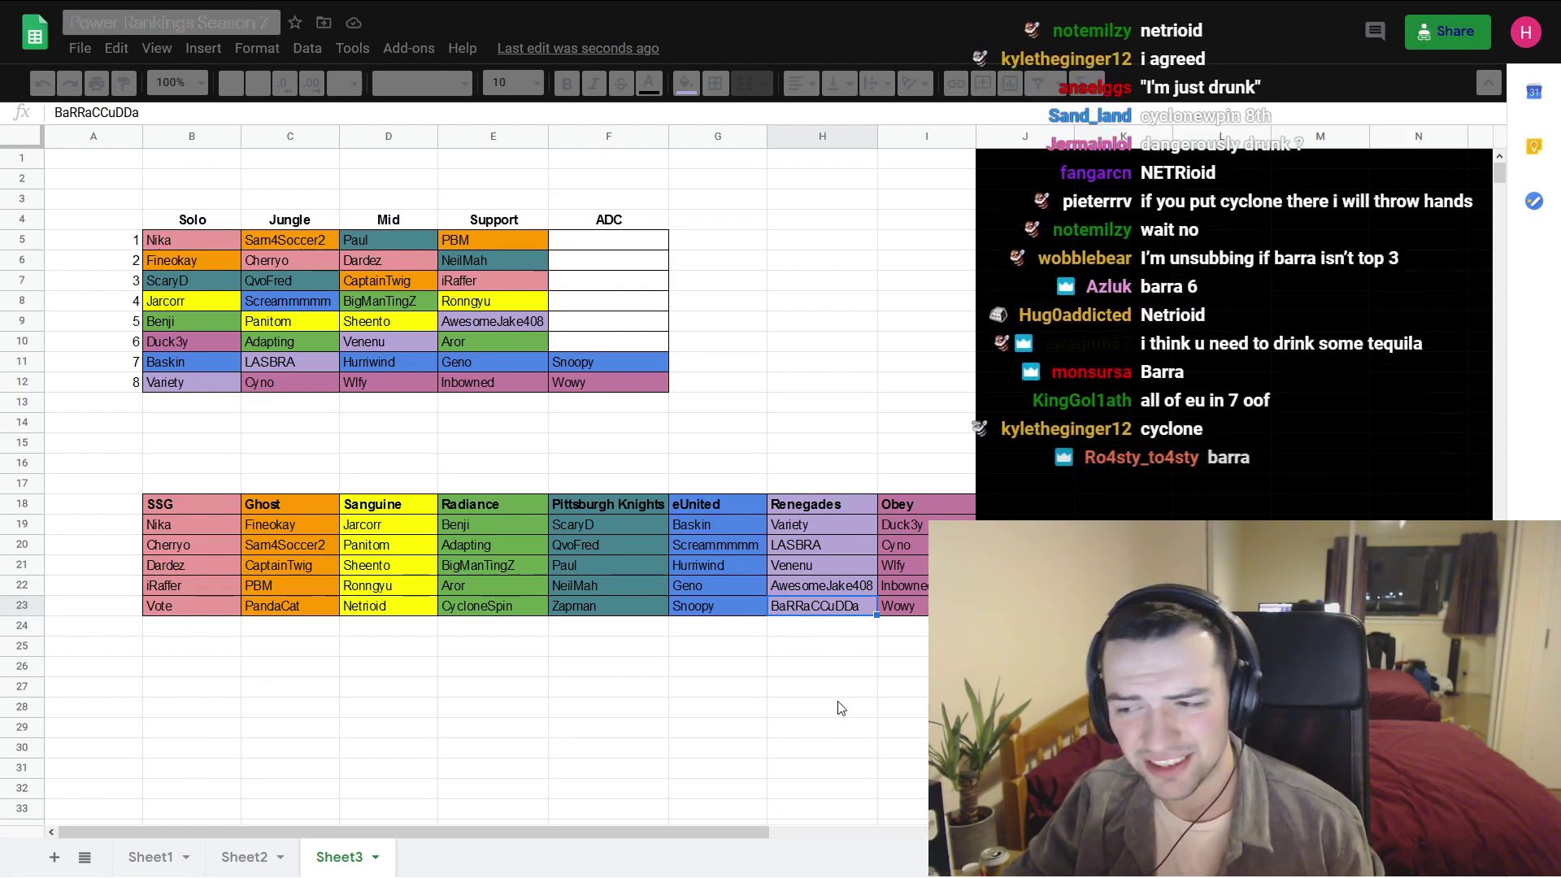
left_click(523, 613)
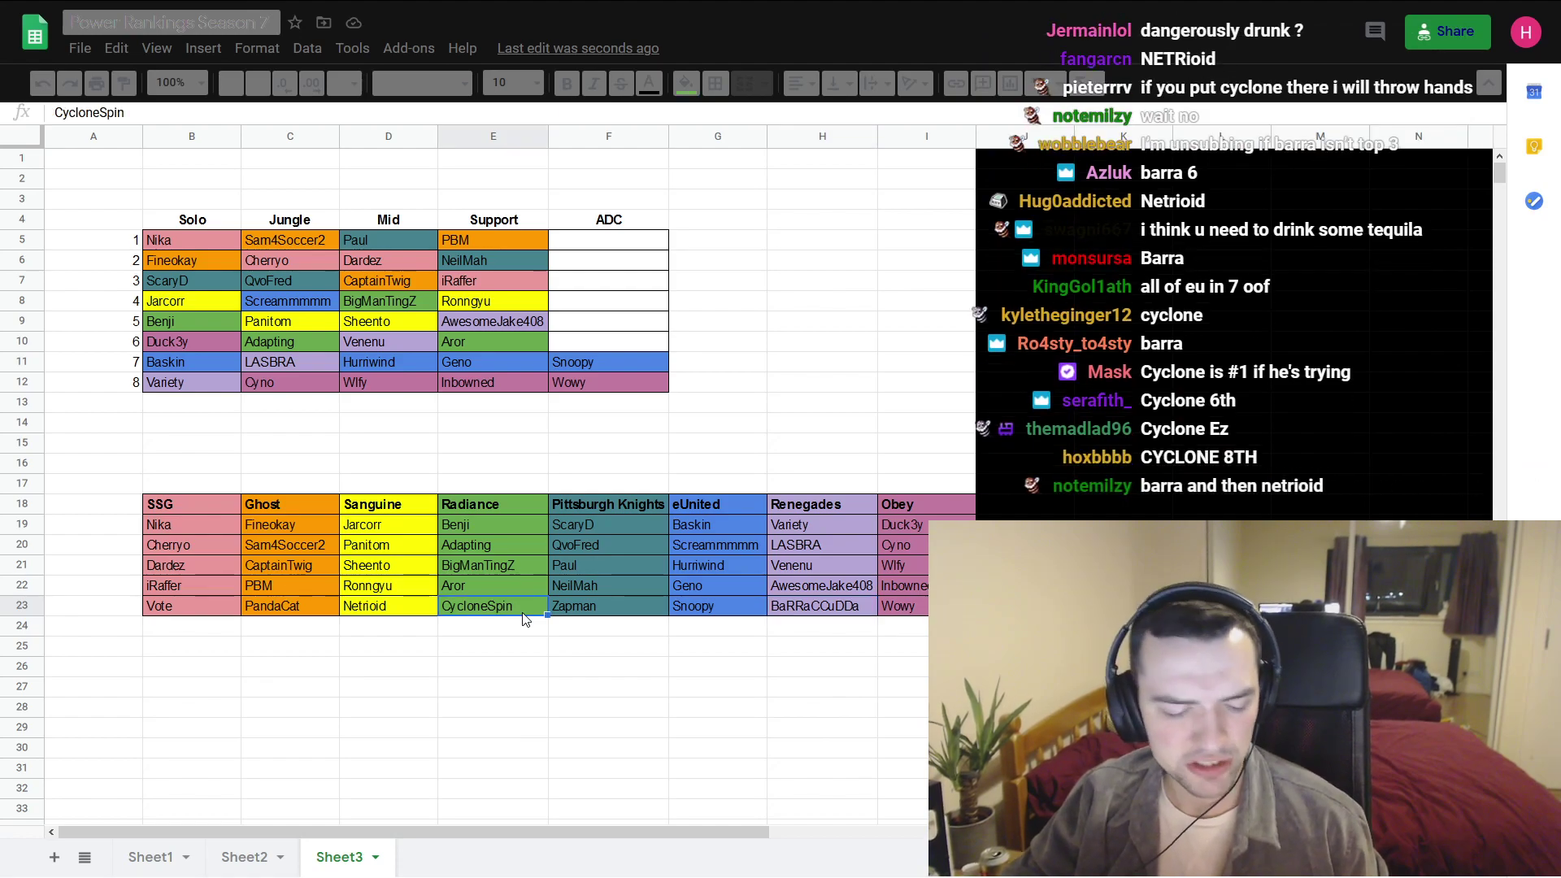
key("ctrl+c")
left_click(588, 344)
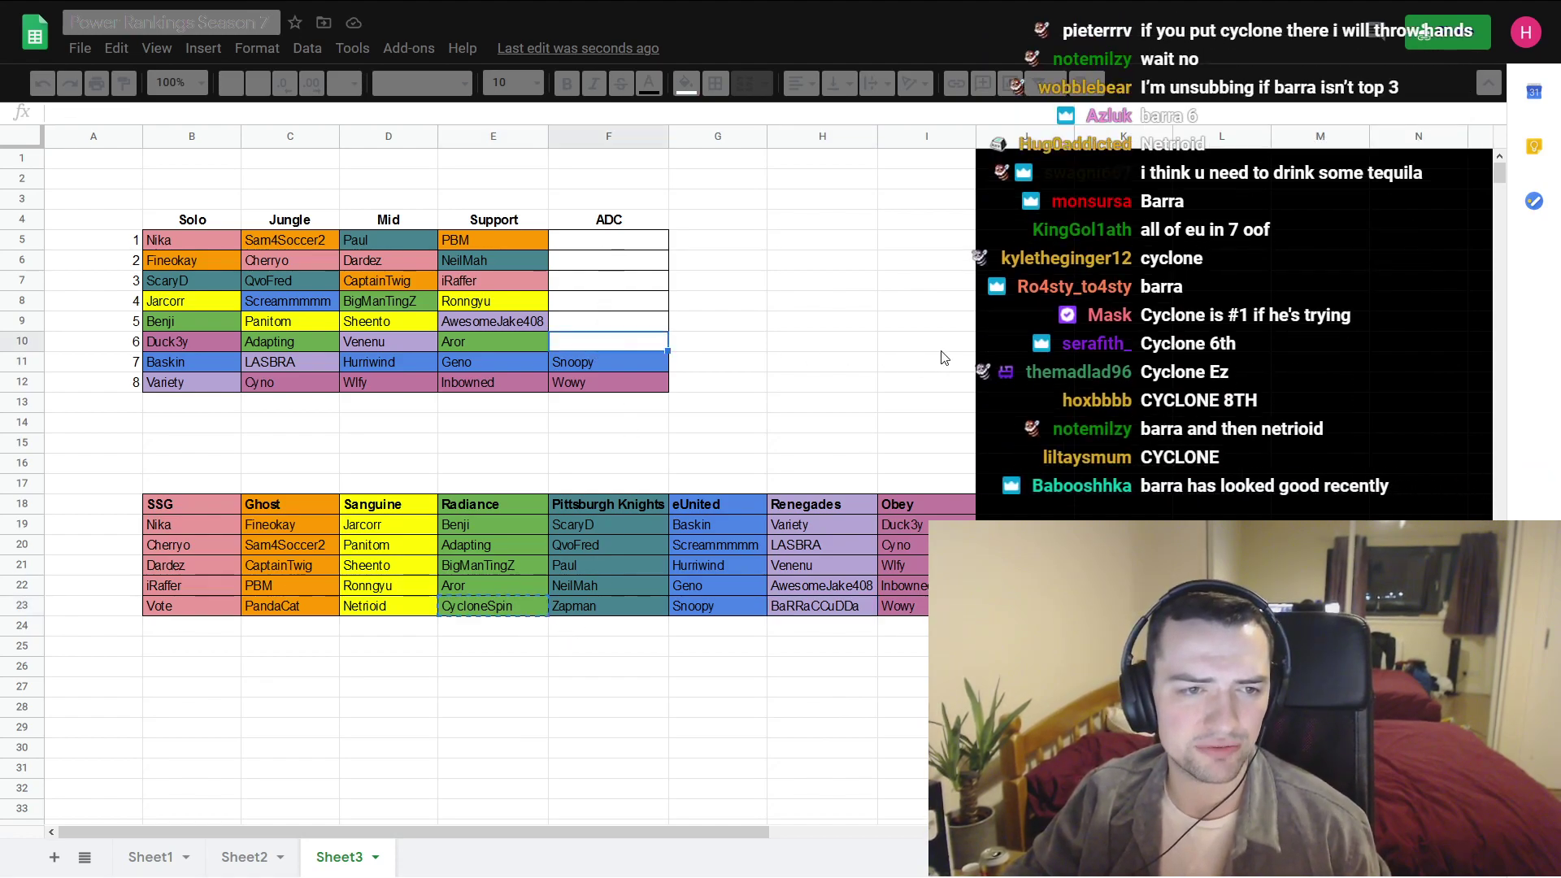
key("ctrl+v")
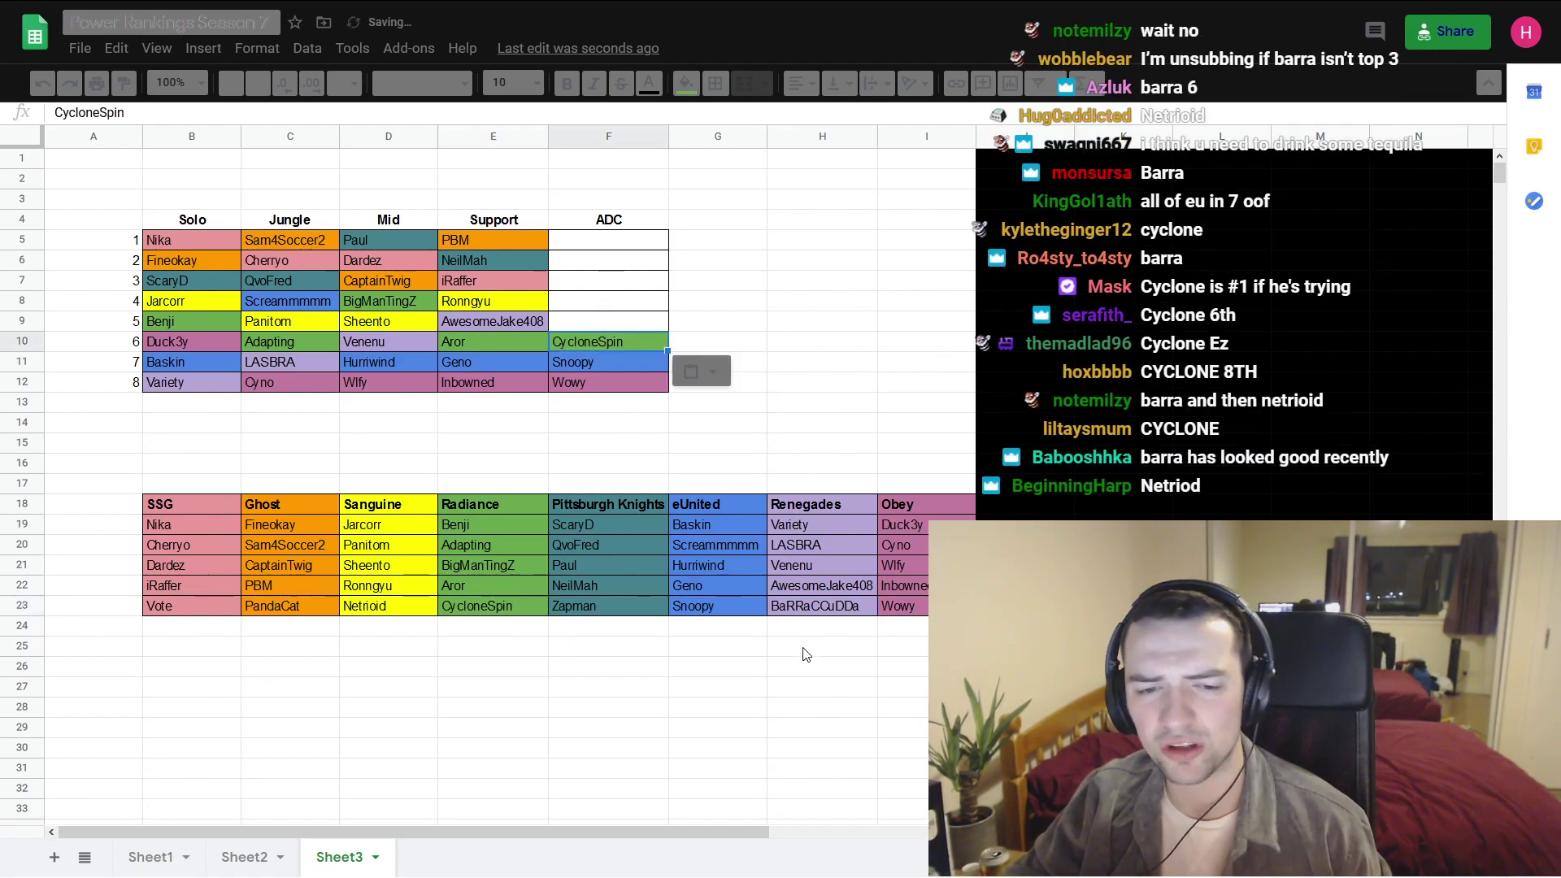
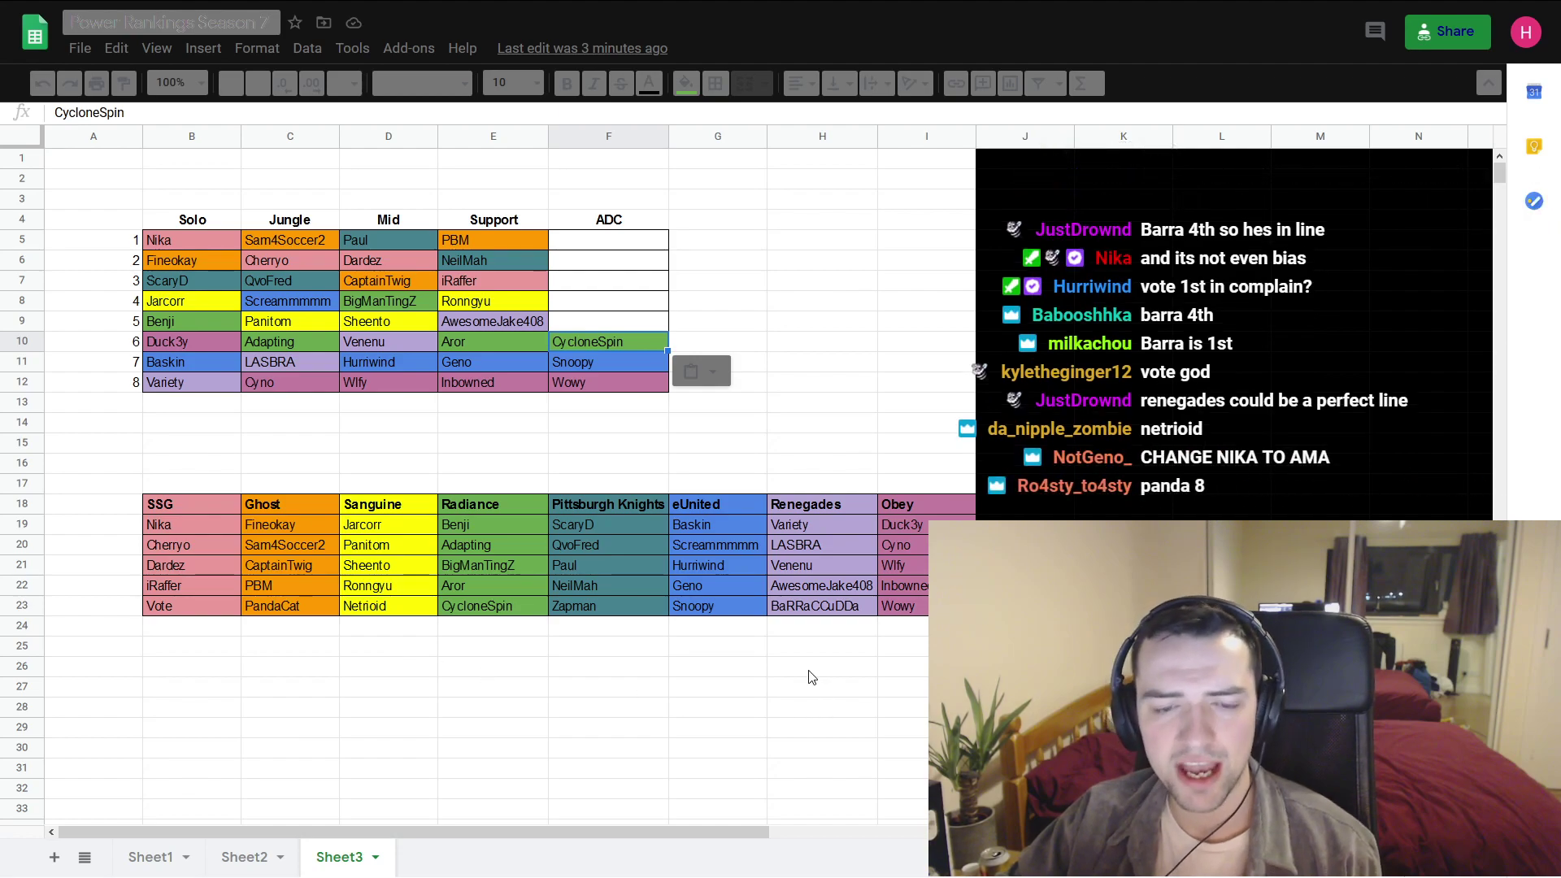
- Copy BaRRaCCuDDa from the Renegades roster into rank 5 of the ADC column
left_click(803, 616)
key("ctrl+c")
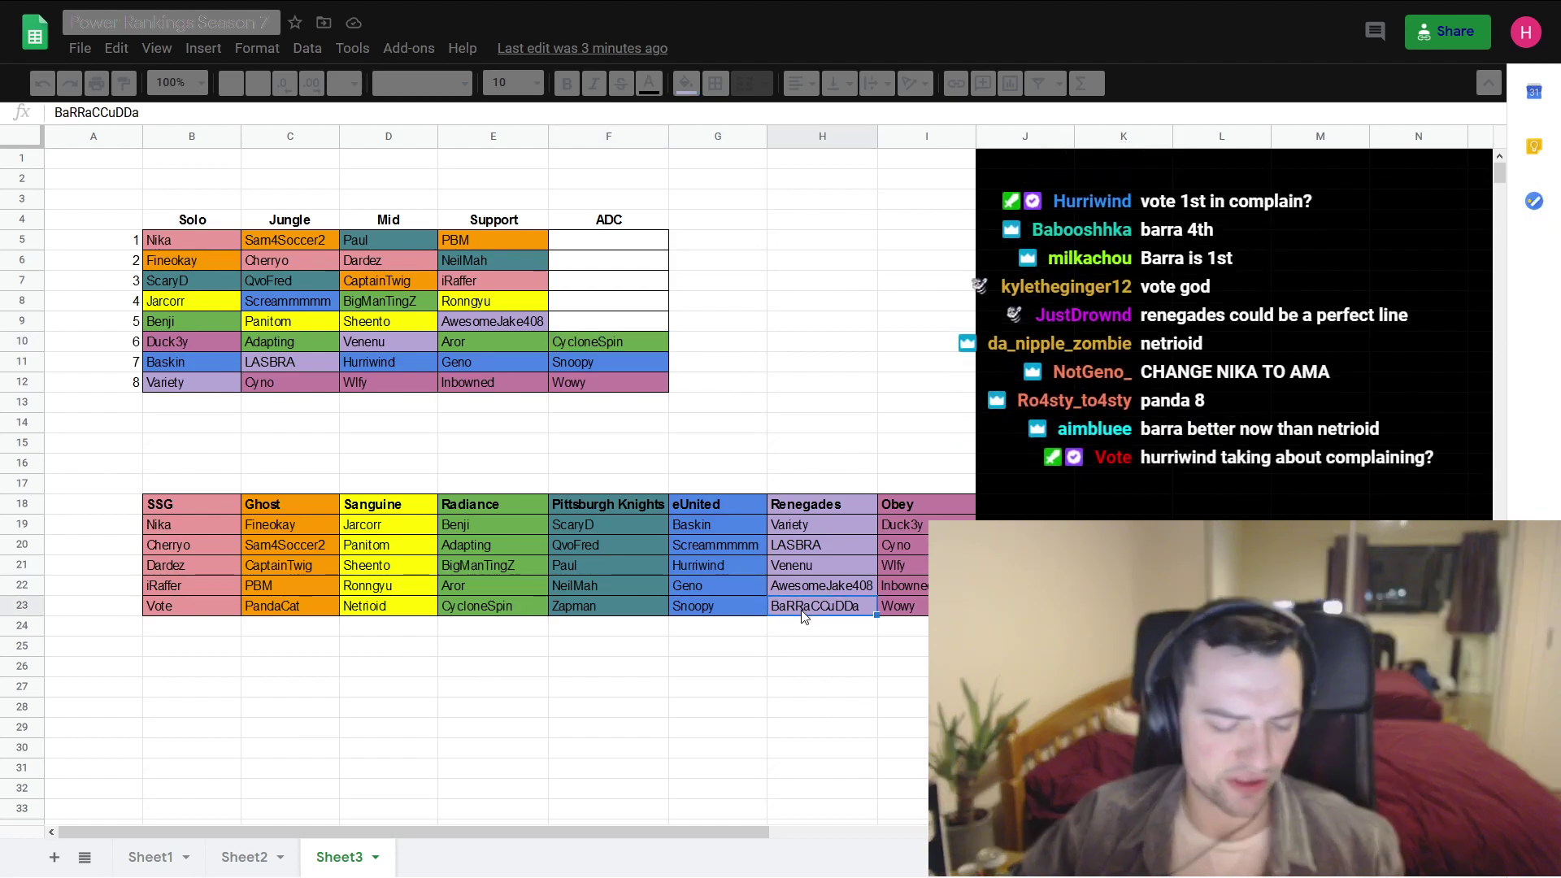
left_click(616, 319)
key("ctrl+v")
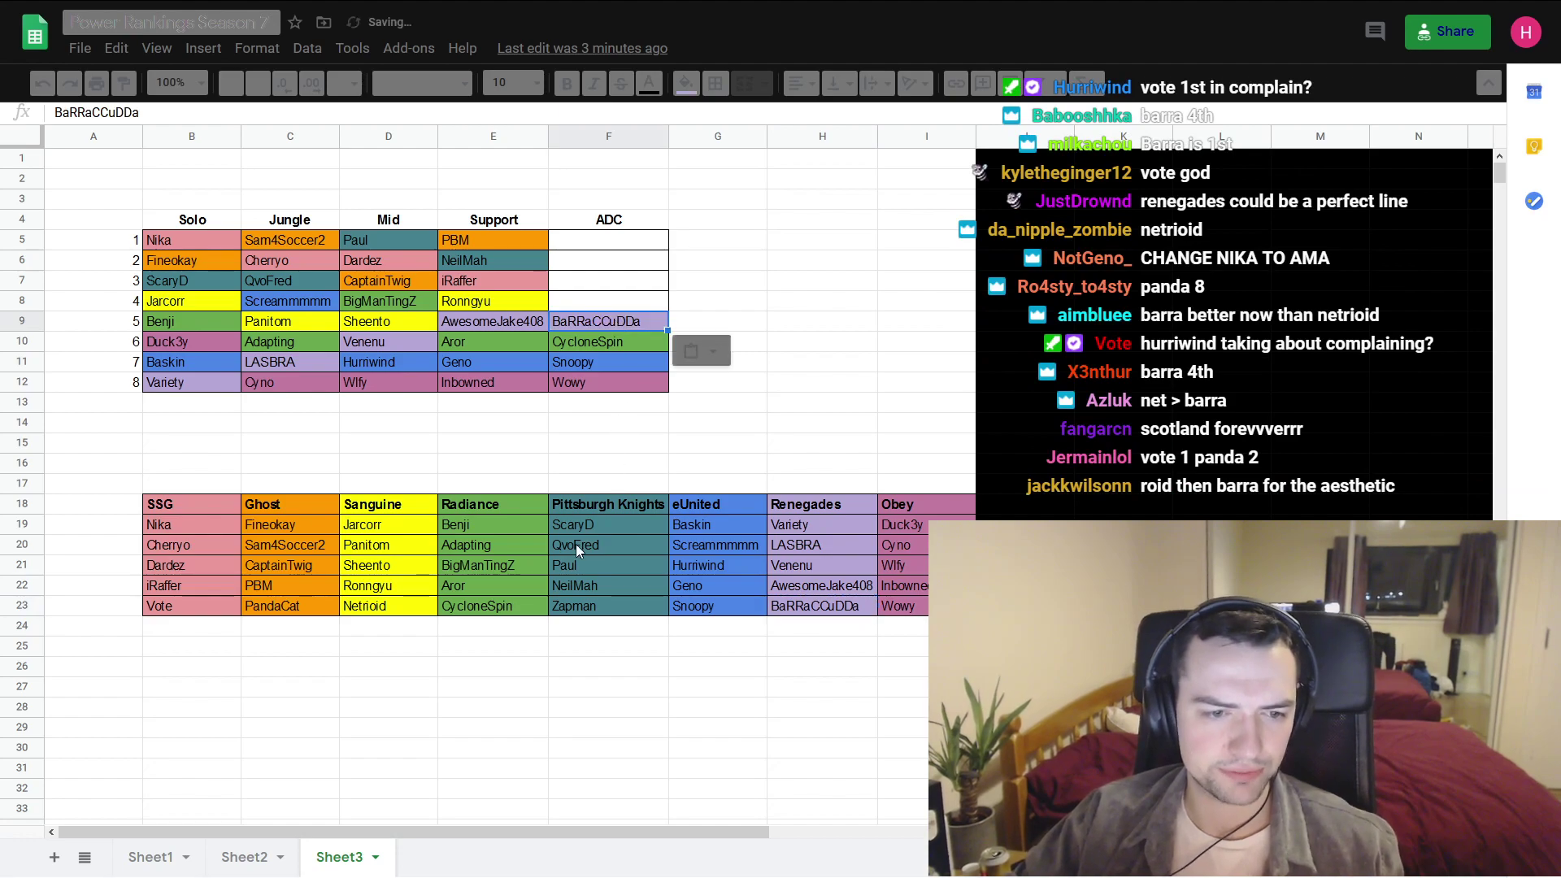
- Copy Netrioid from the Sanguine roster into rank 4 of the ADC column
left_click(391, 615)
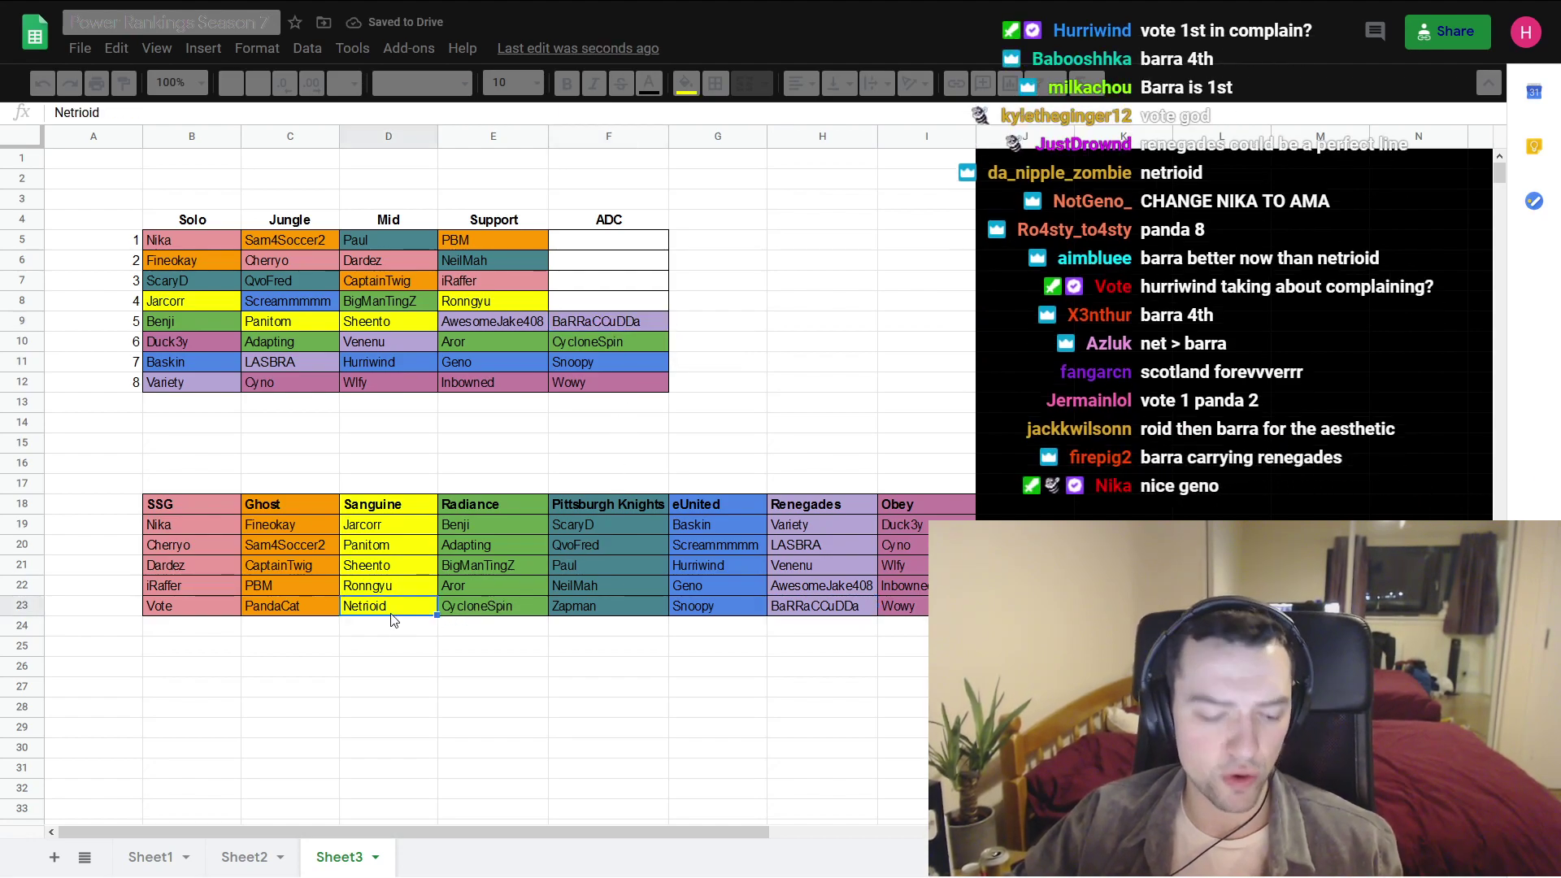
key("ctrl+c")
left_click(564, 299)
key("ctrl+v")
left_click(734, 305)
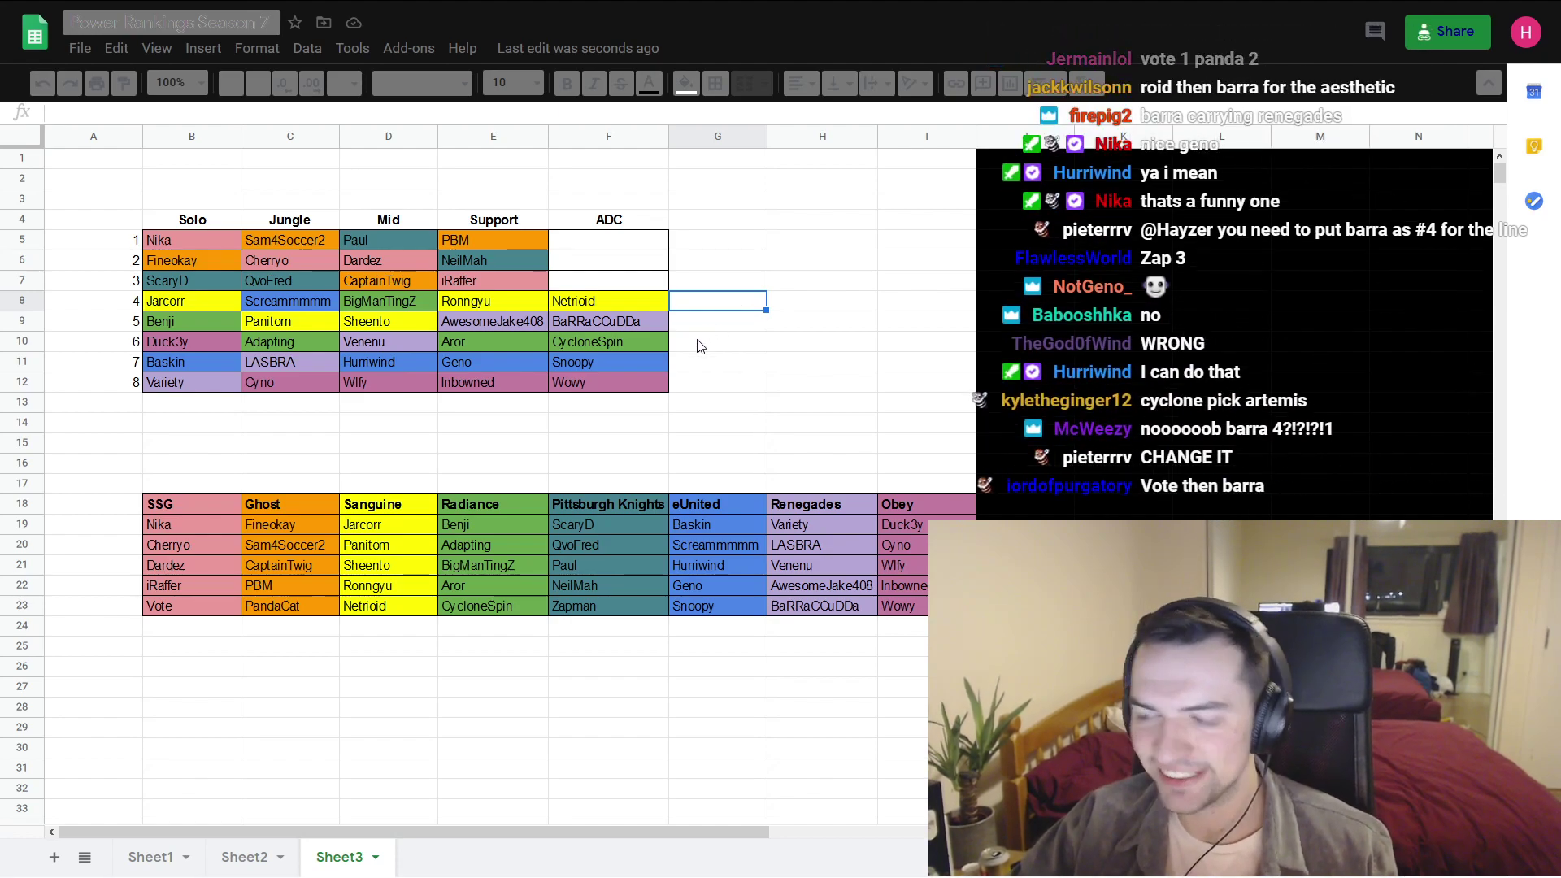
left_click(729, 389)
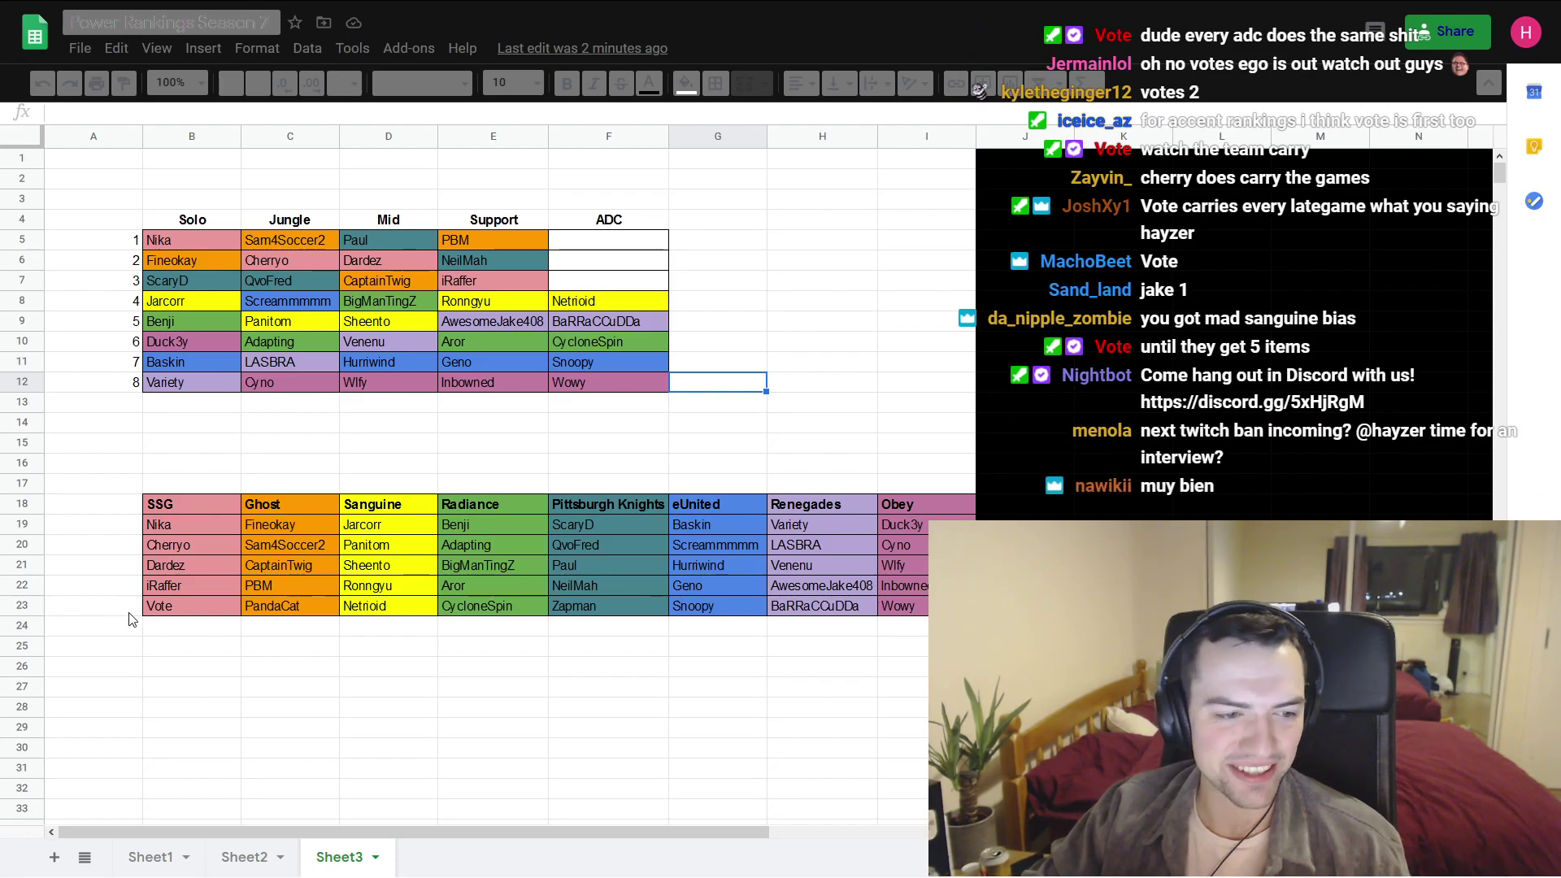
- Copy Vote from the SSG roster into rank 3 of the ADC column
left_click(156, 611)
key("ctrl+c")
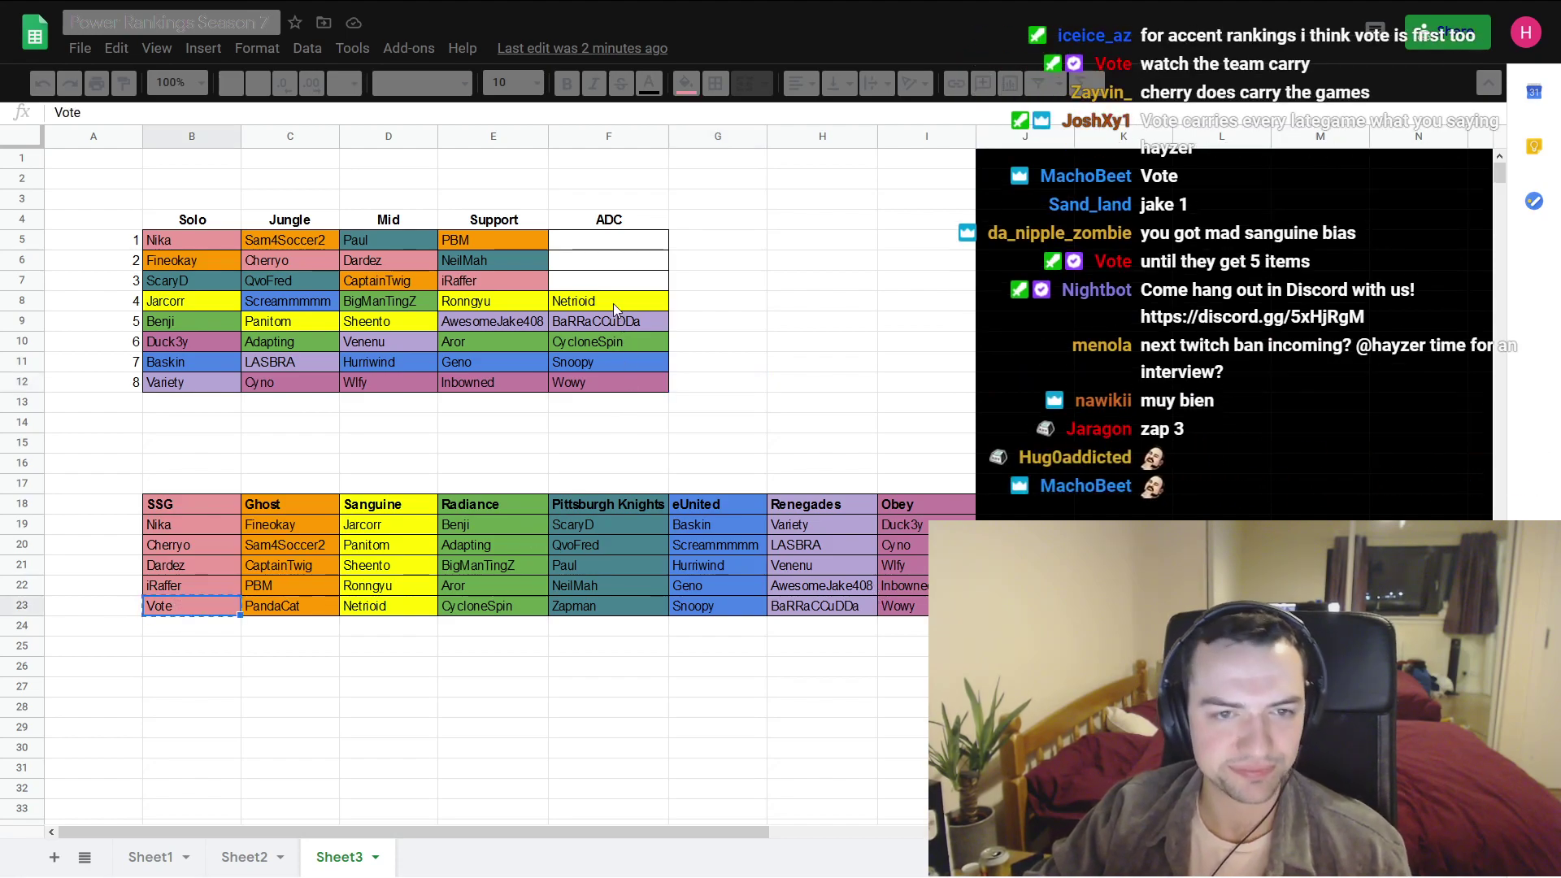
left_click(603, 283)
key("ctrl+v")
left_click(959, 339)
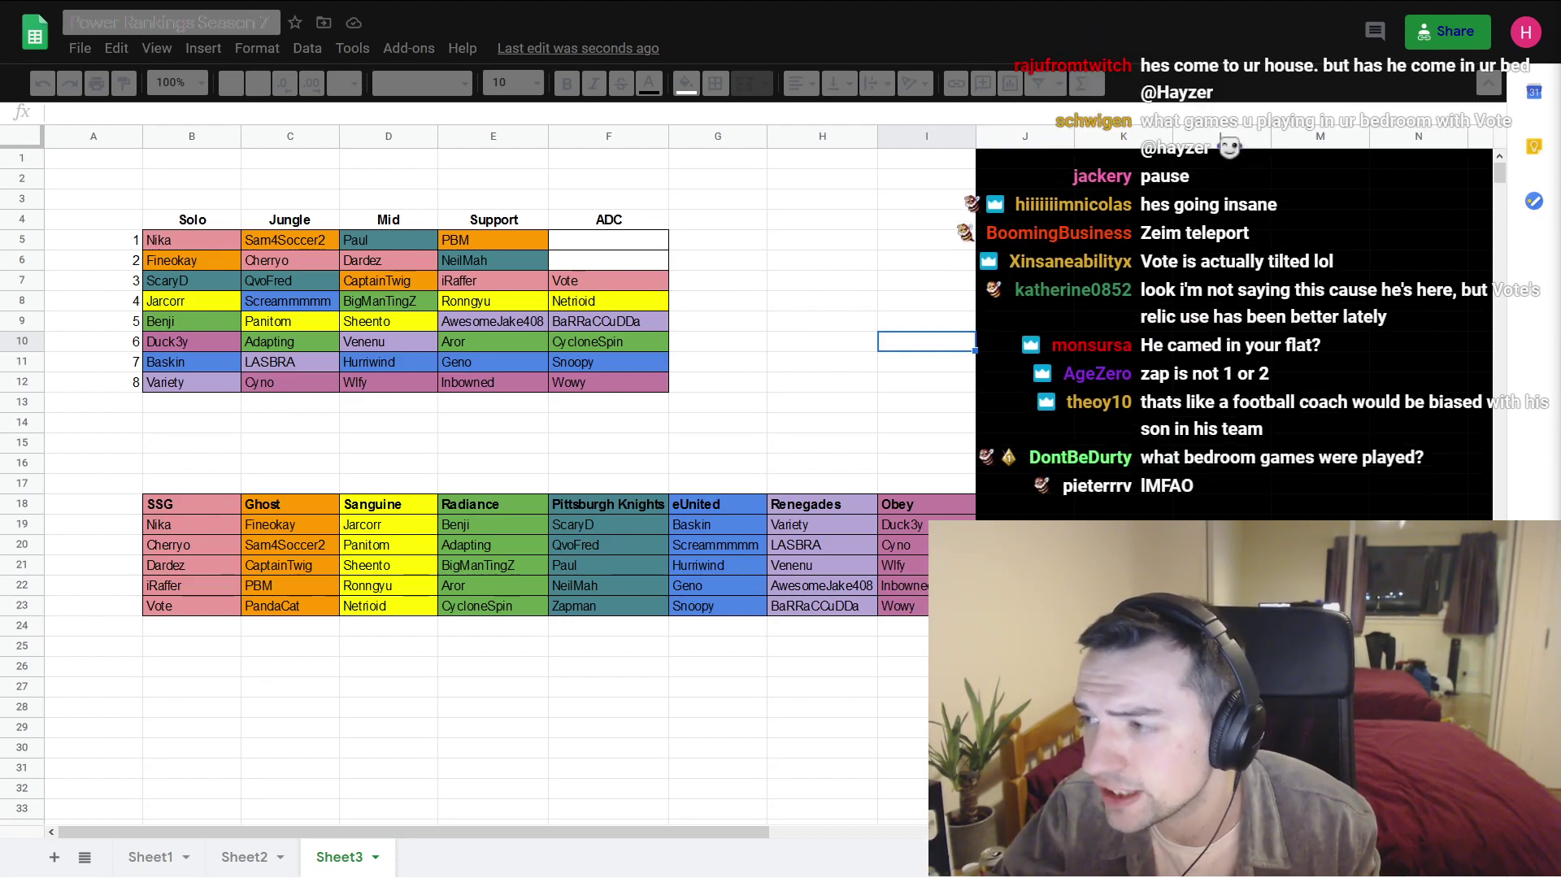
- Switch to the Pittsburgh Knights YouTube video, lower its volume and skip forward in stages to about 15:39
key("alt+Tab")
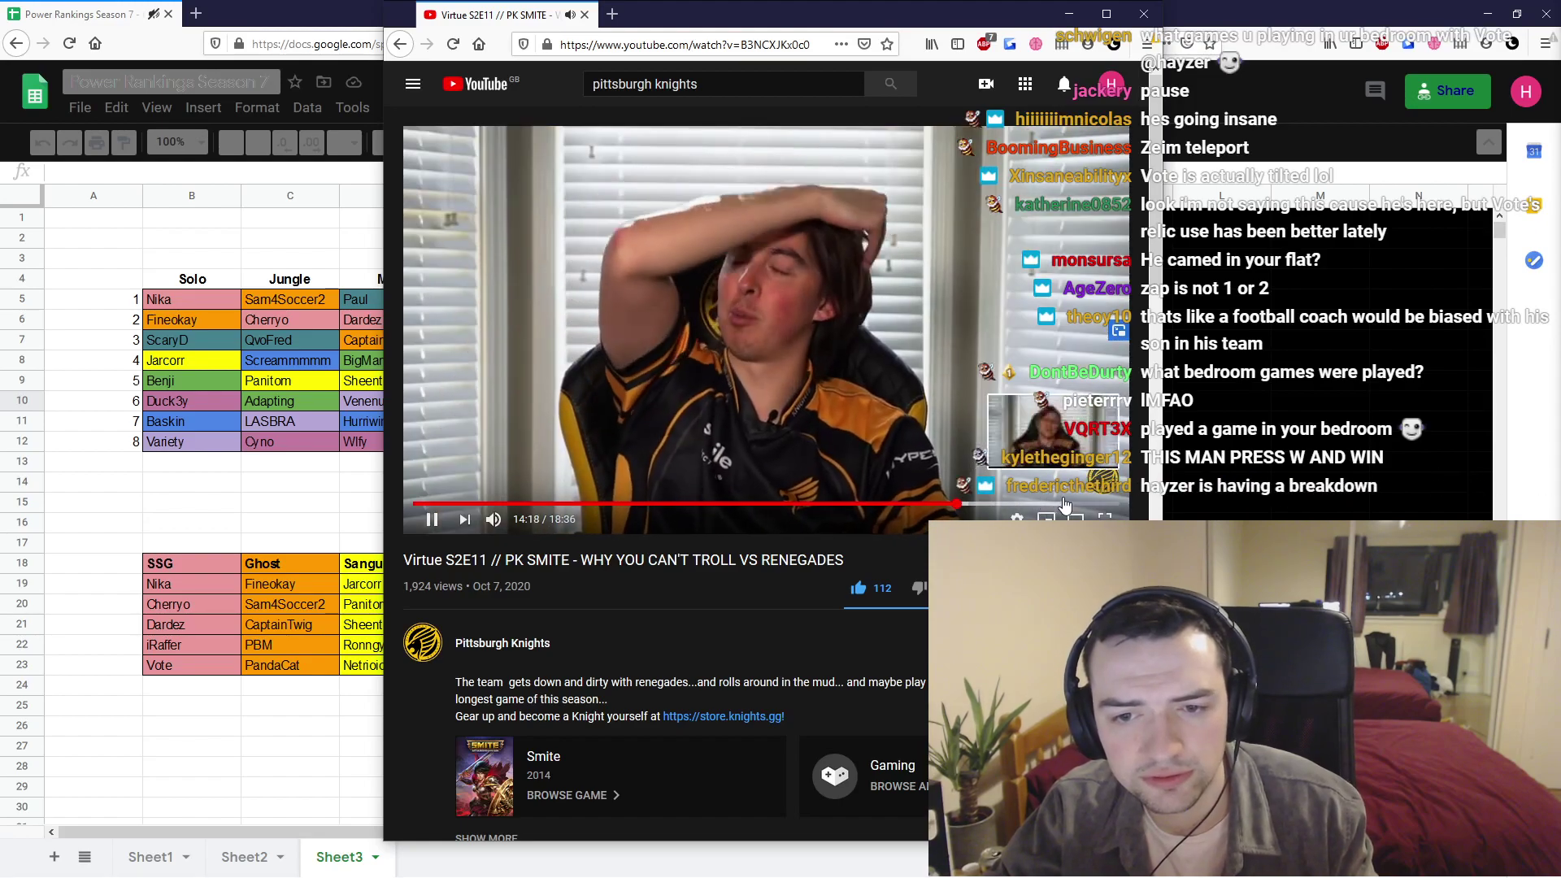
mouse_move(931, 512)
left_mouse_down()
mouse_move(967, 508)
mouse_move(948, 509)
left_mouse_up()
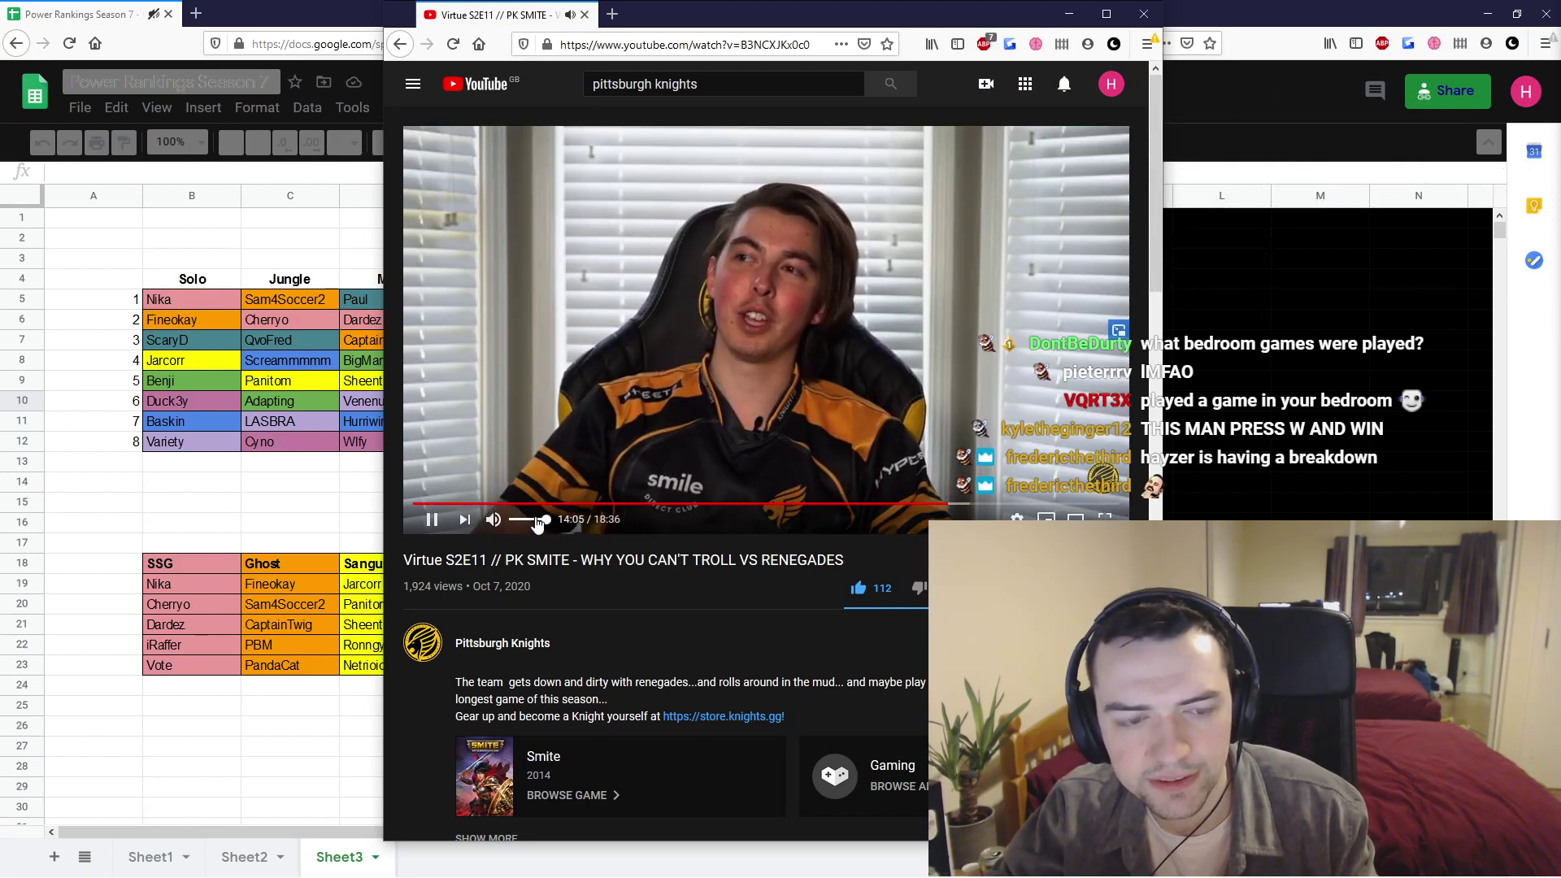
mouse_move(535, 523)
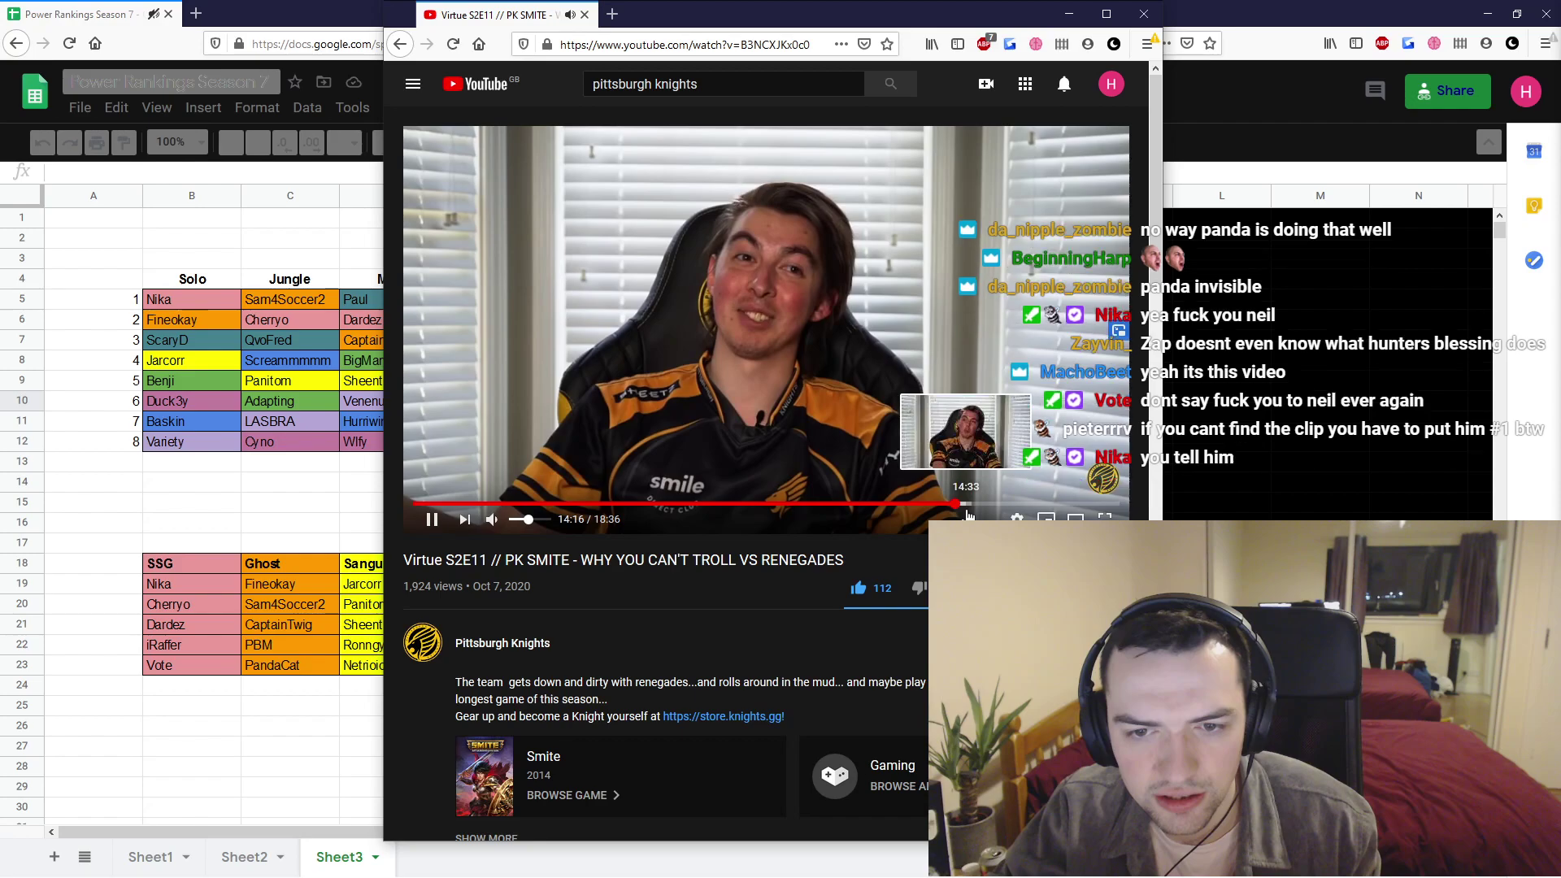
left_click(968, 505)
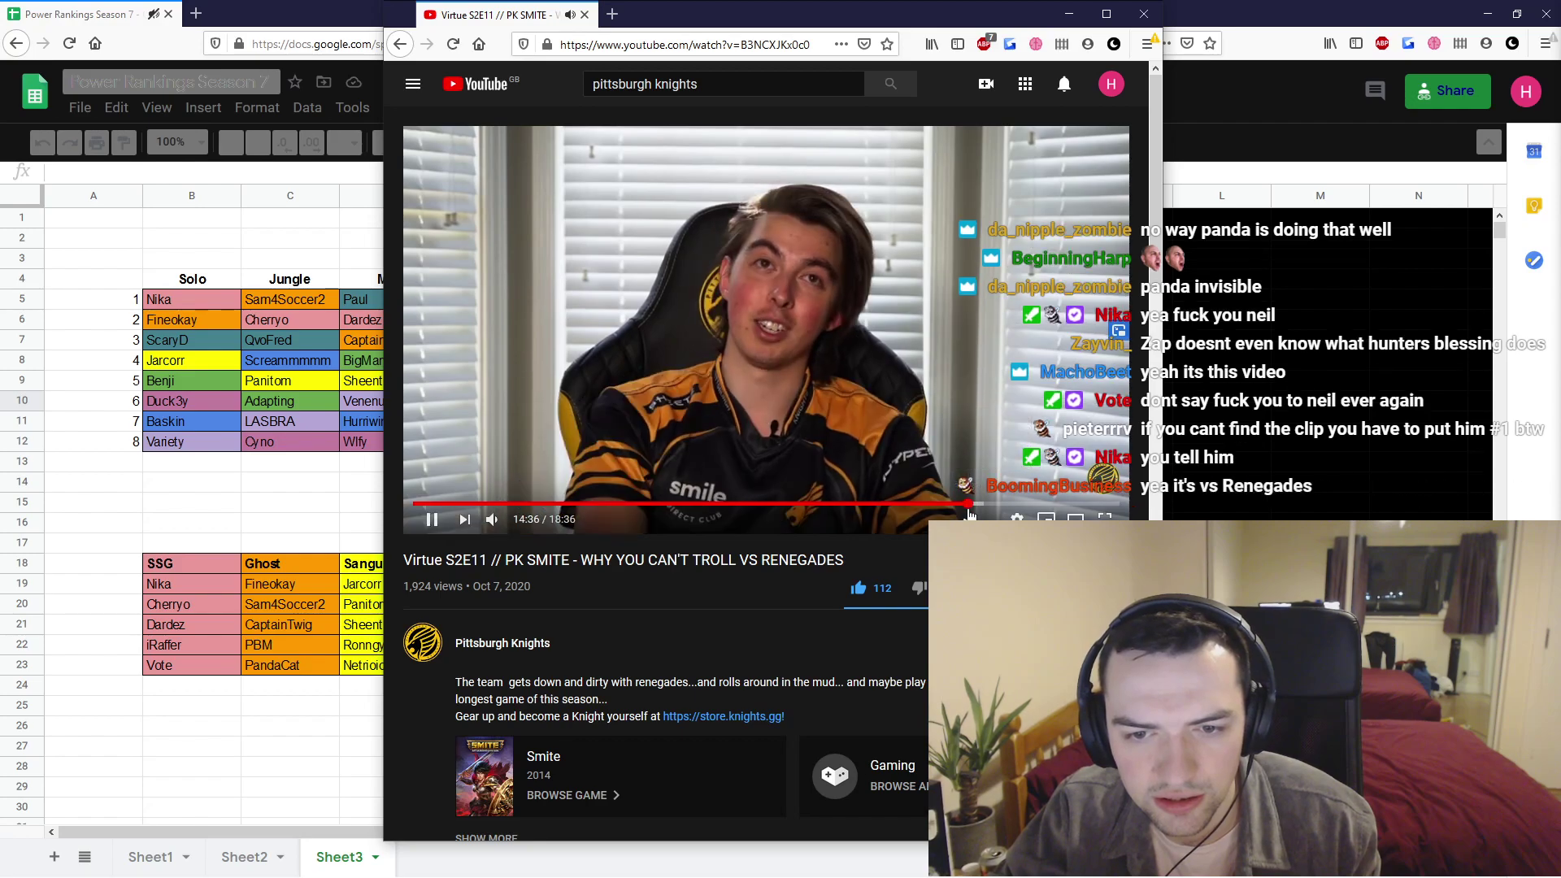
left_click(985, 505)
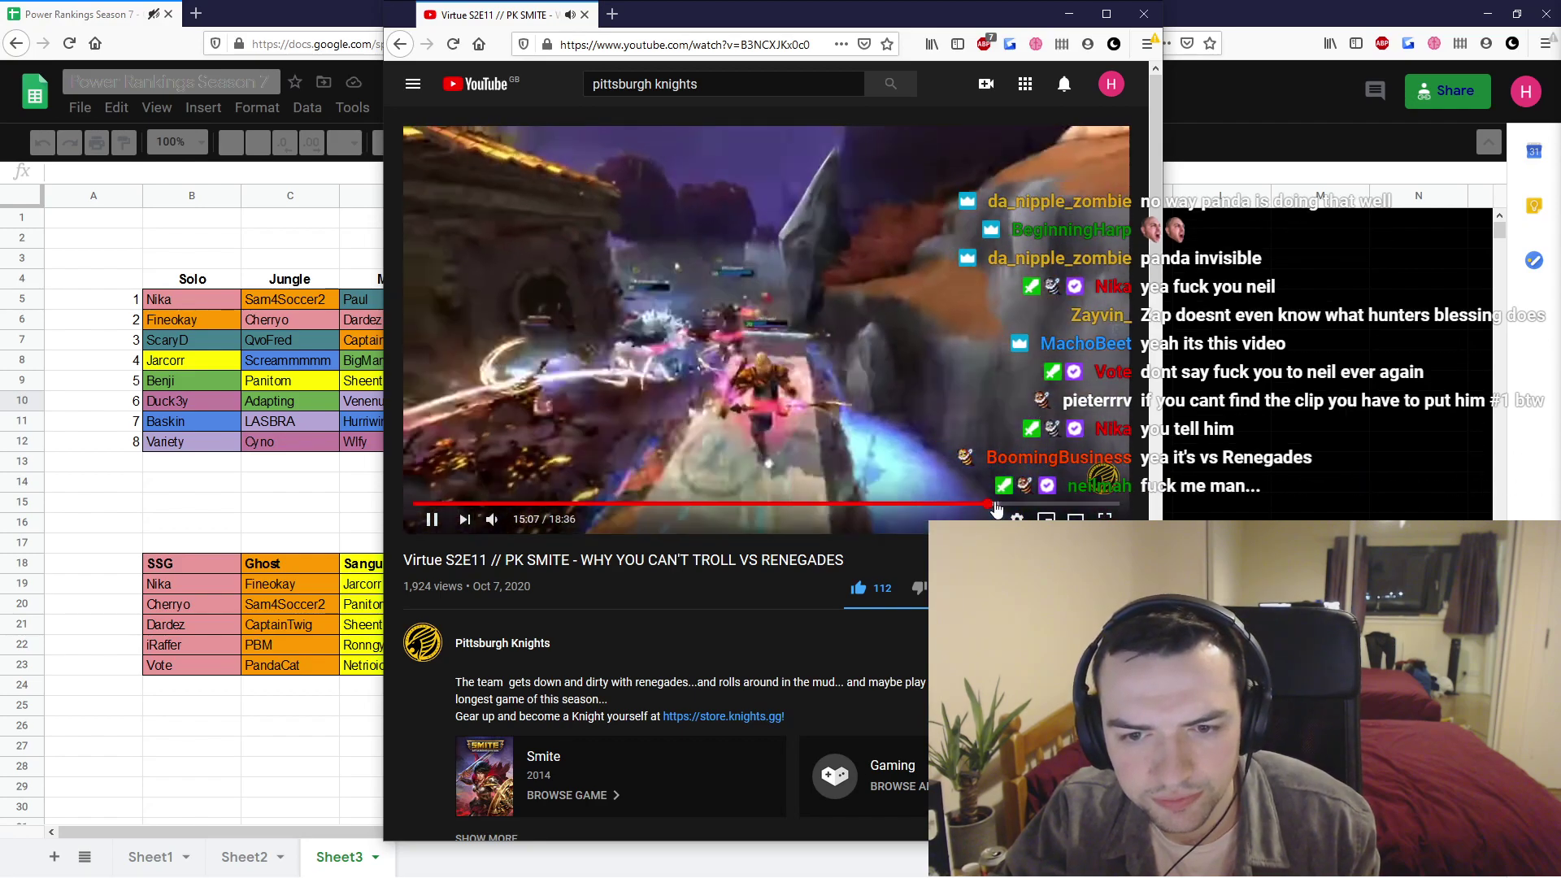
left_click(1005, 504)
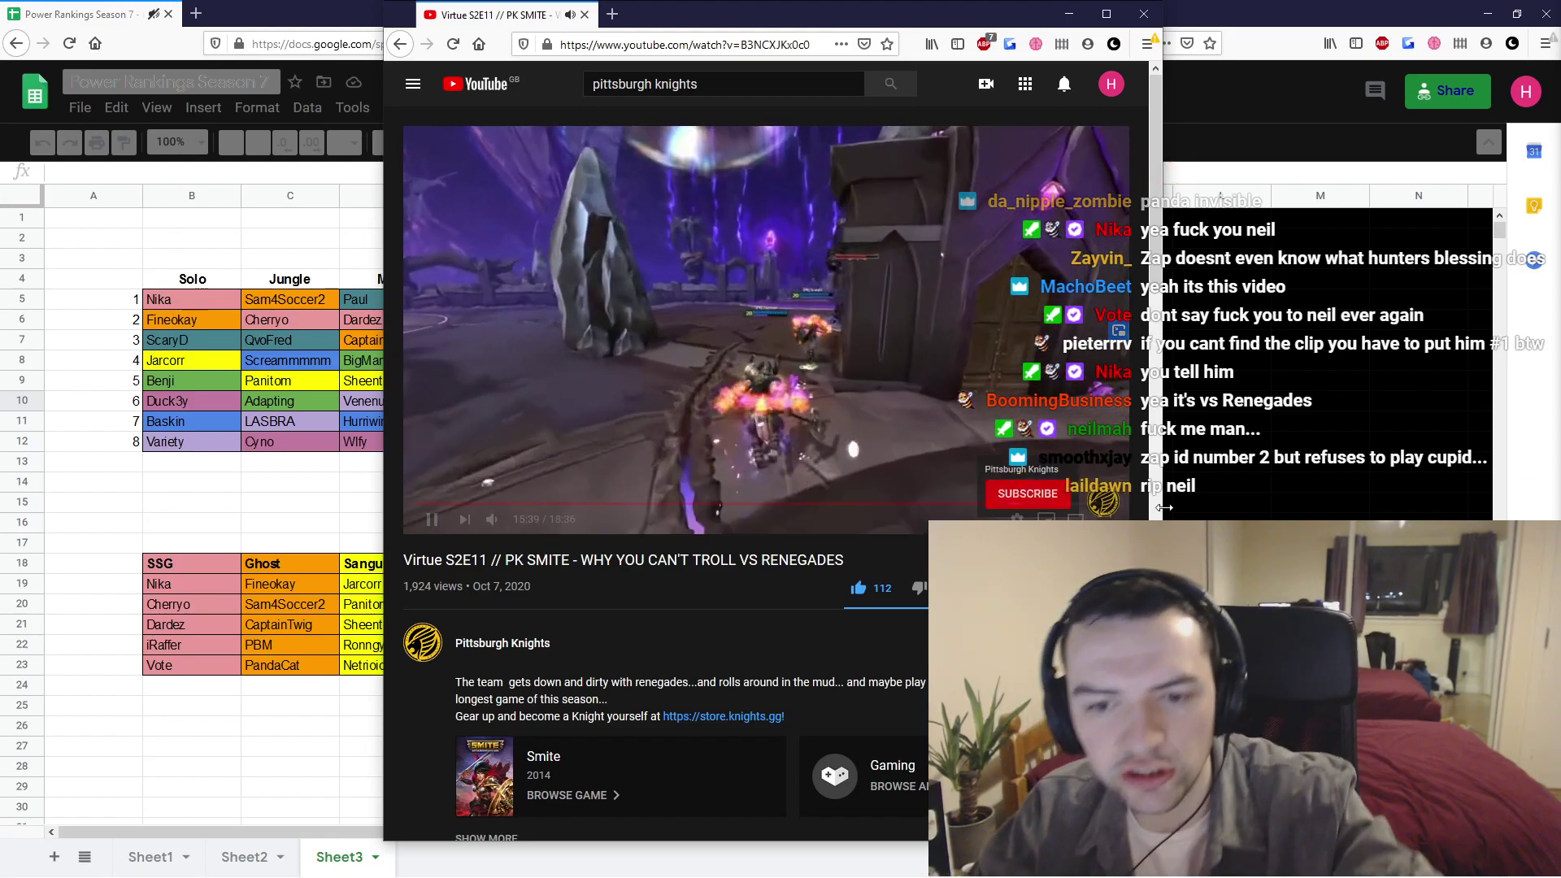
- Watch the clip in full screen, replay the moment around 15:53 in the normal view, and return to the spreadsheet
left_click(1104, 517)
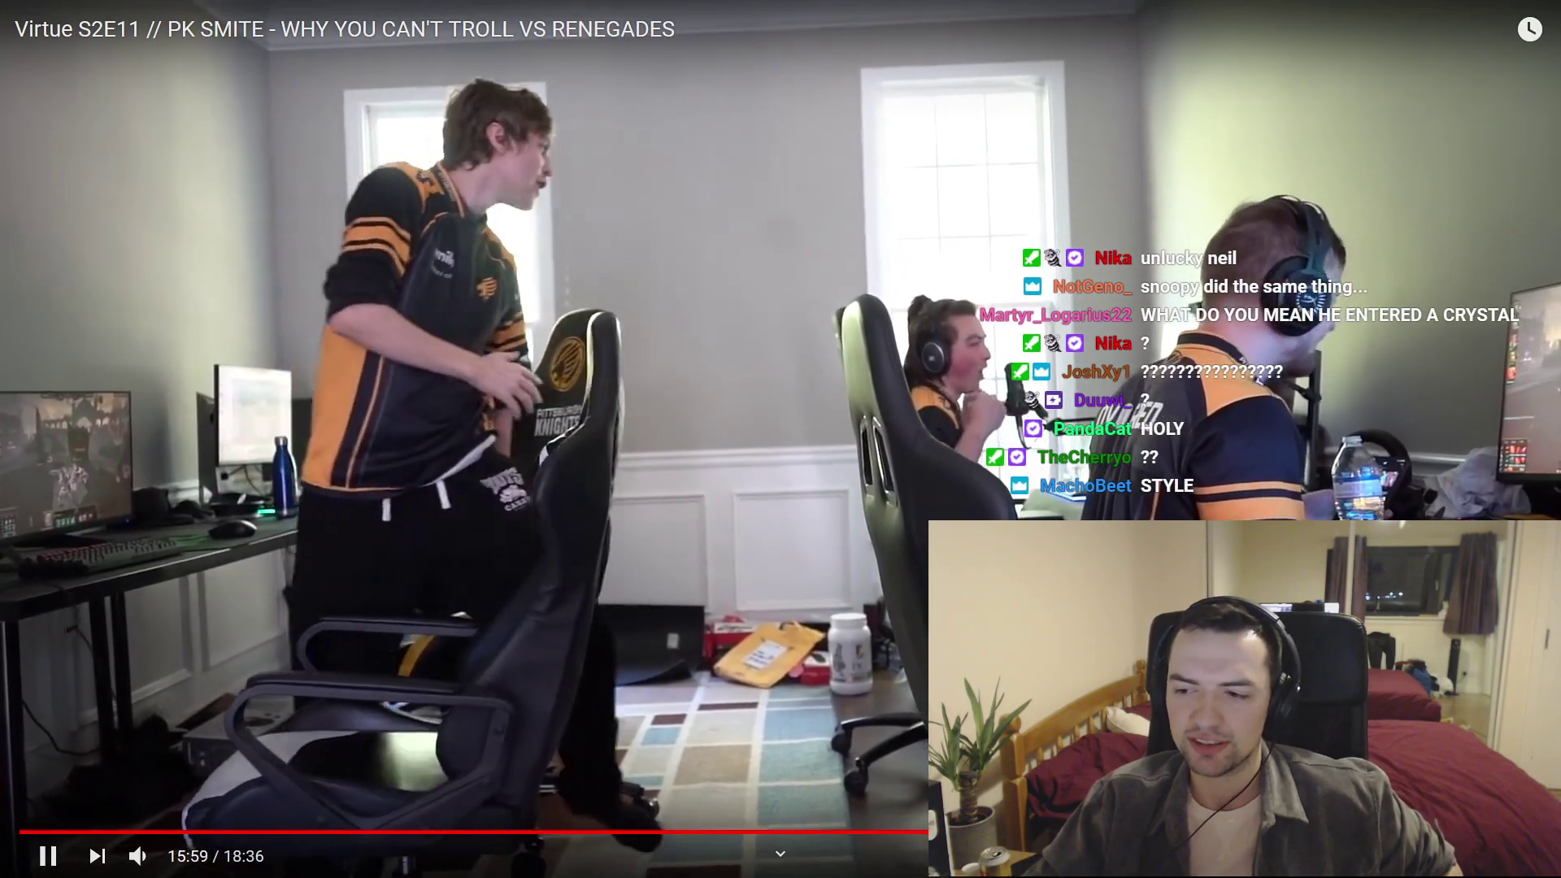
key("Escape")
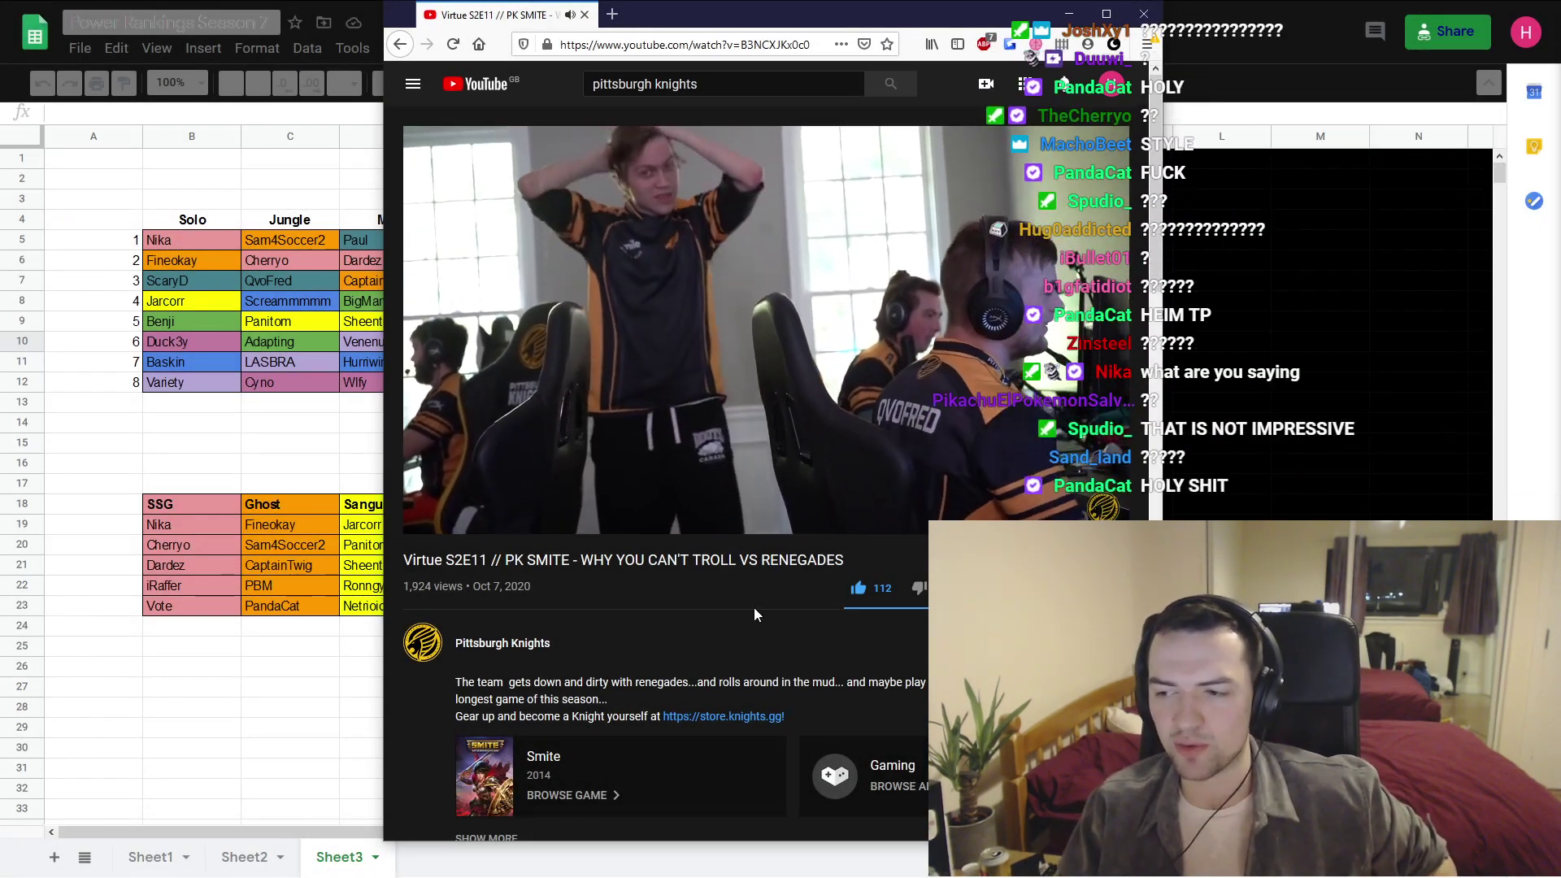
key("Left")
key("Left")
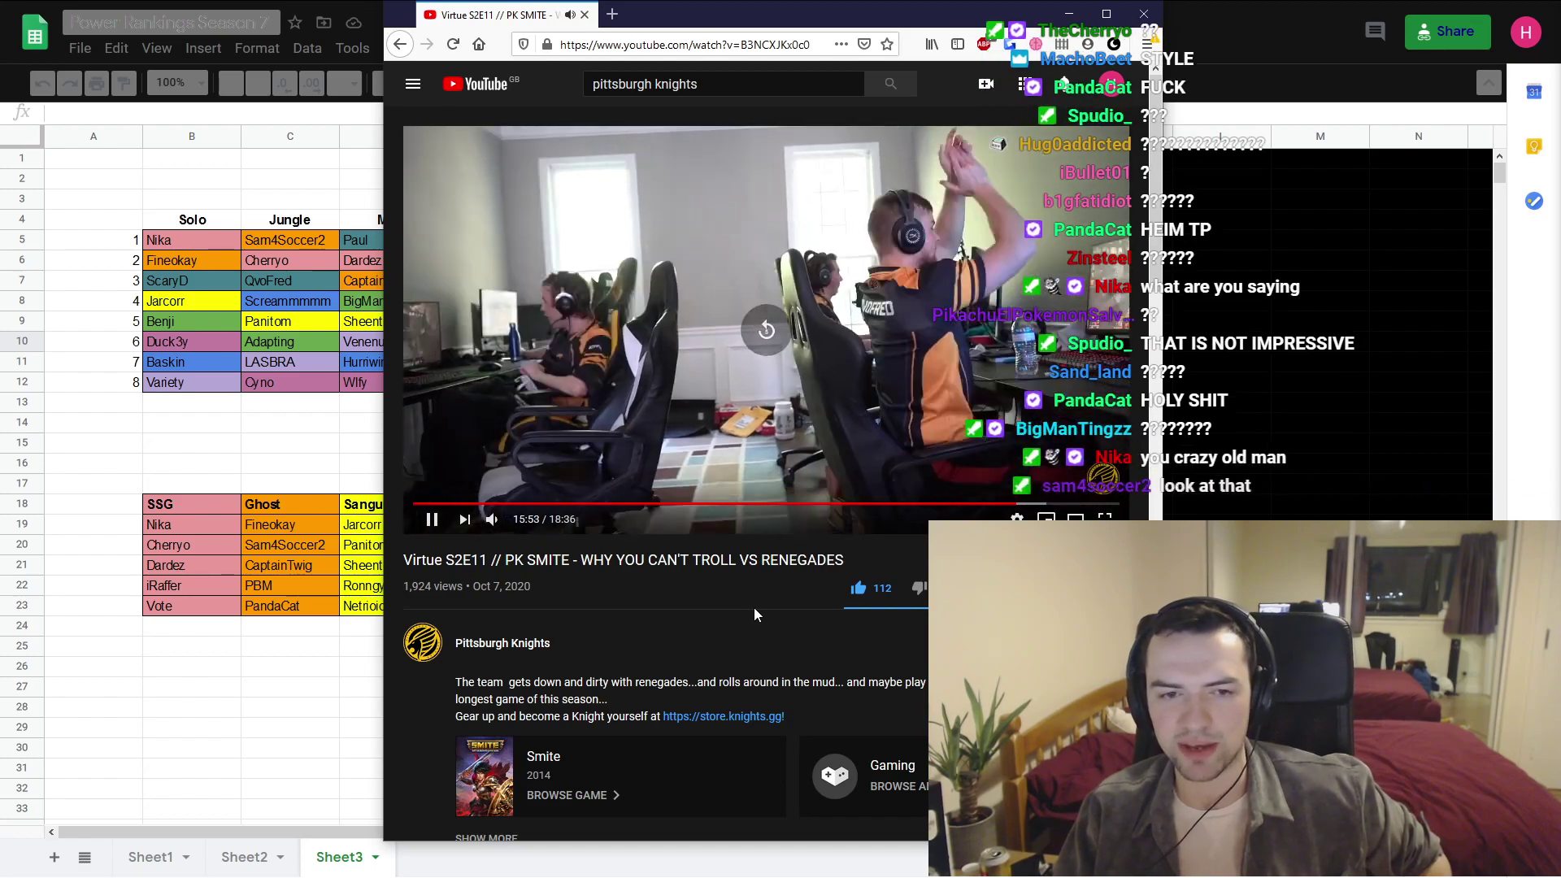
key("Left")
key("Left")
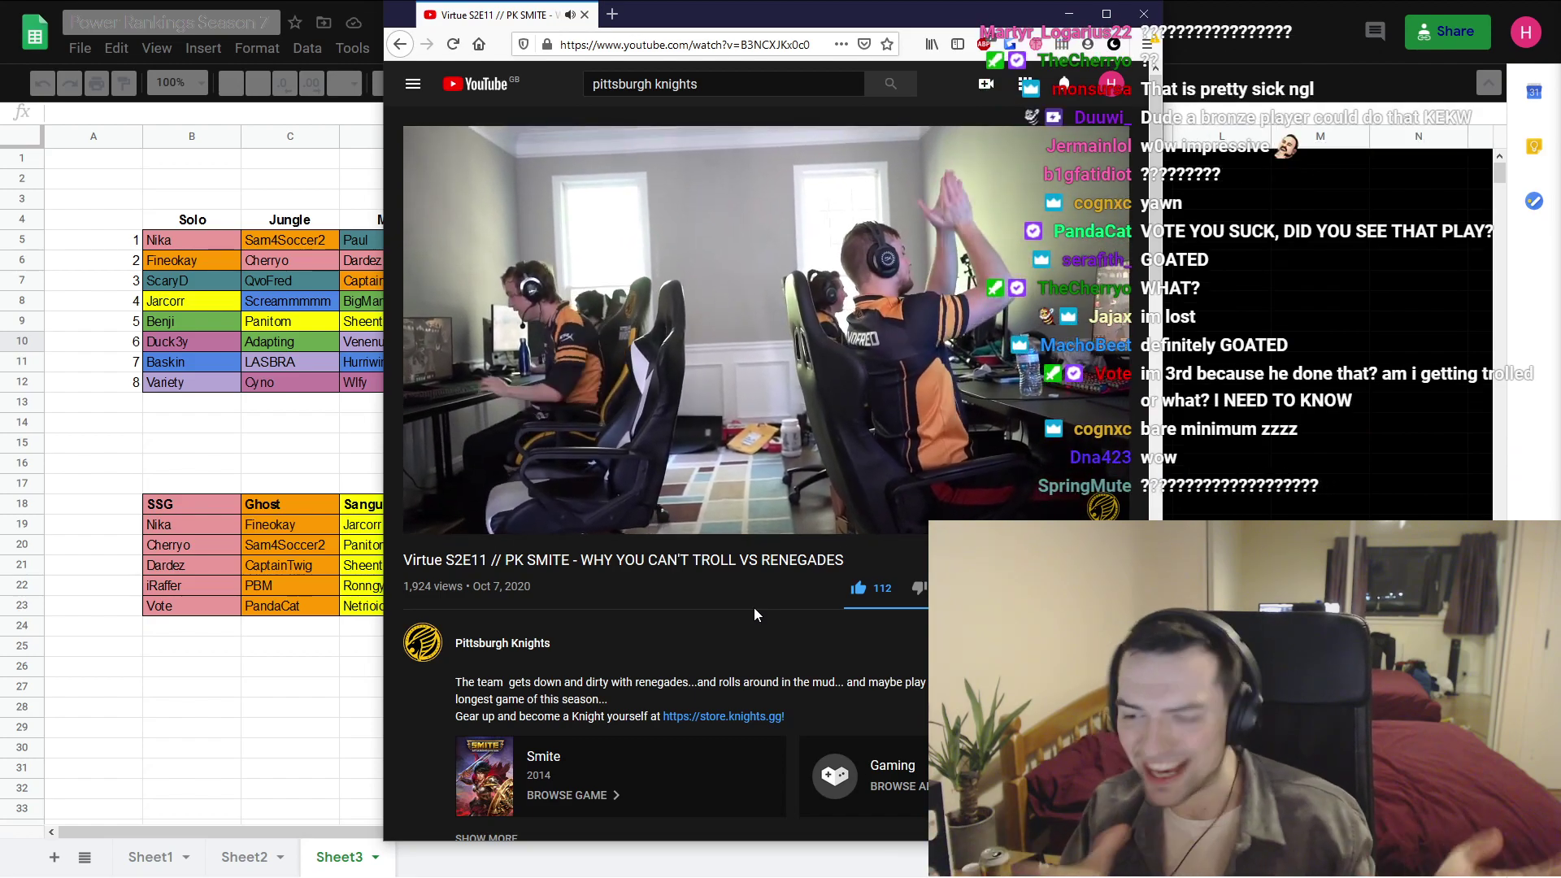
key("Right")
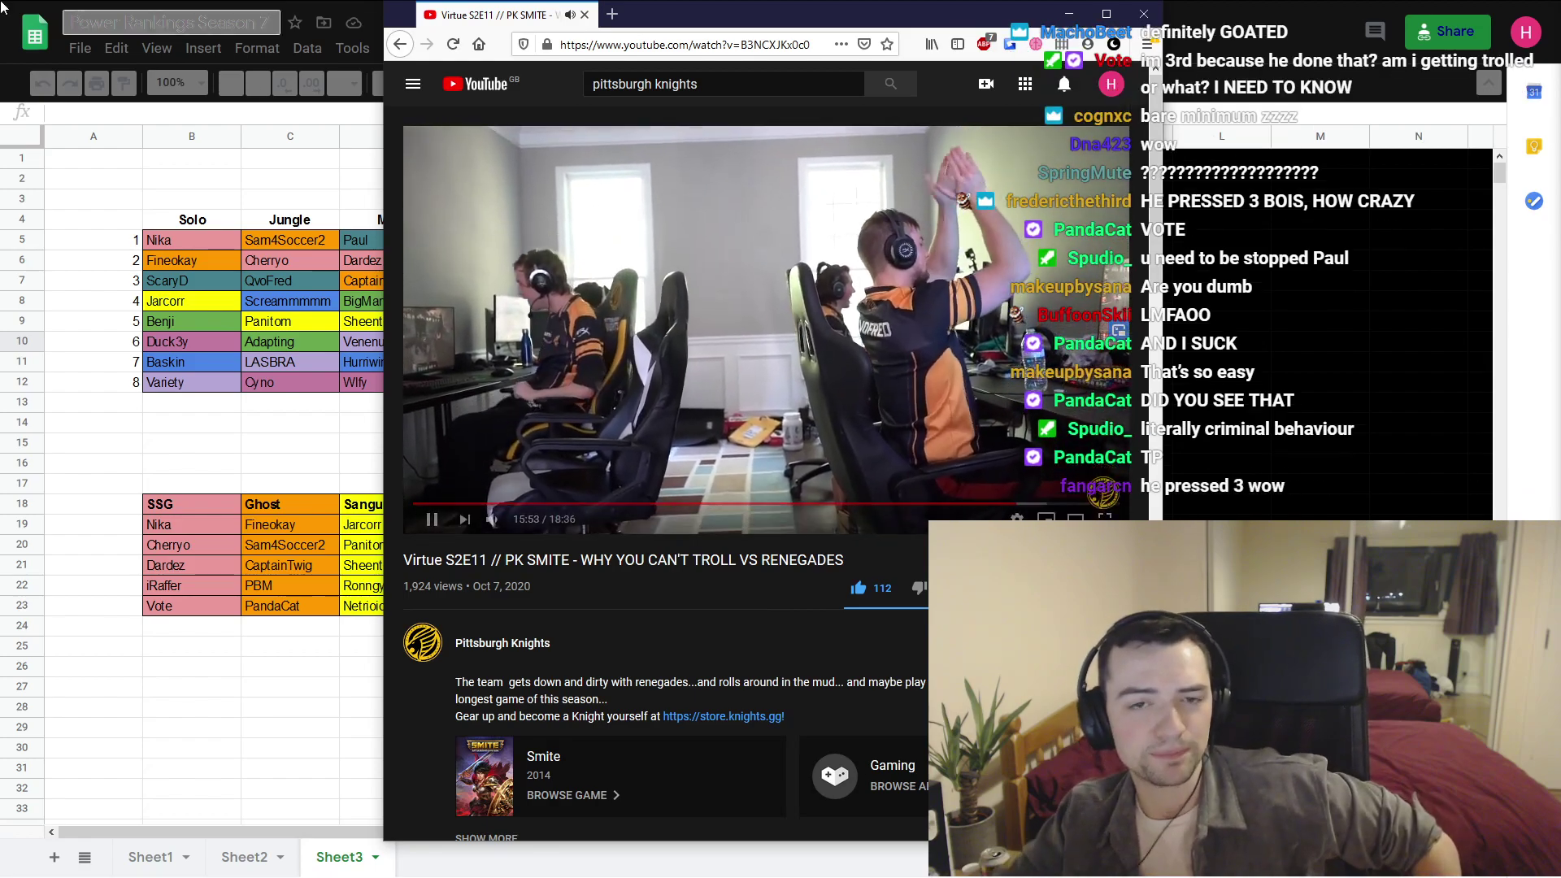
mouse_move(1016, 23)
left_click(1069, 13)
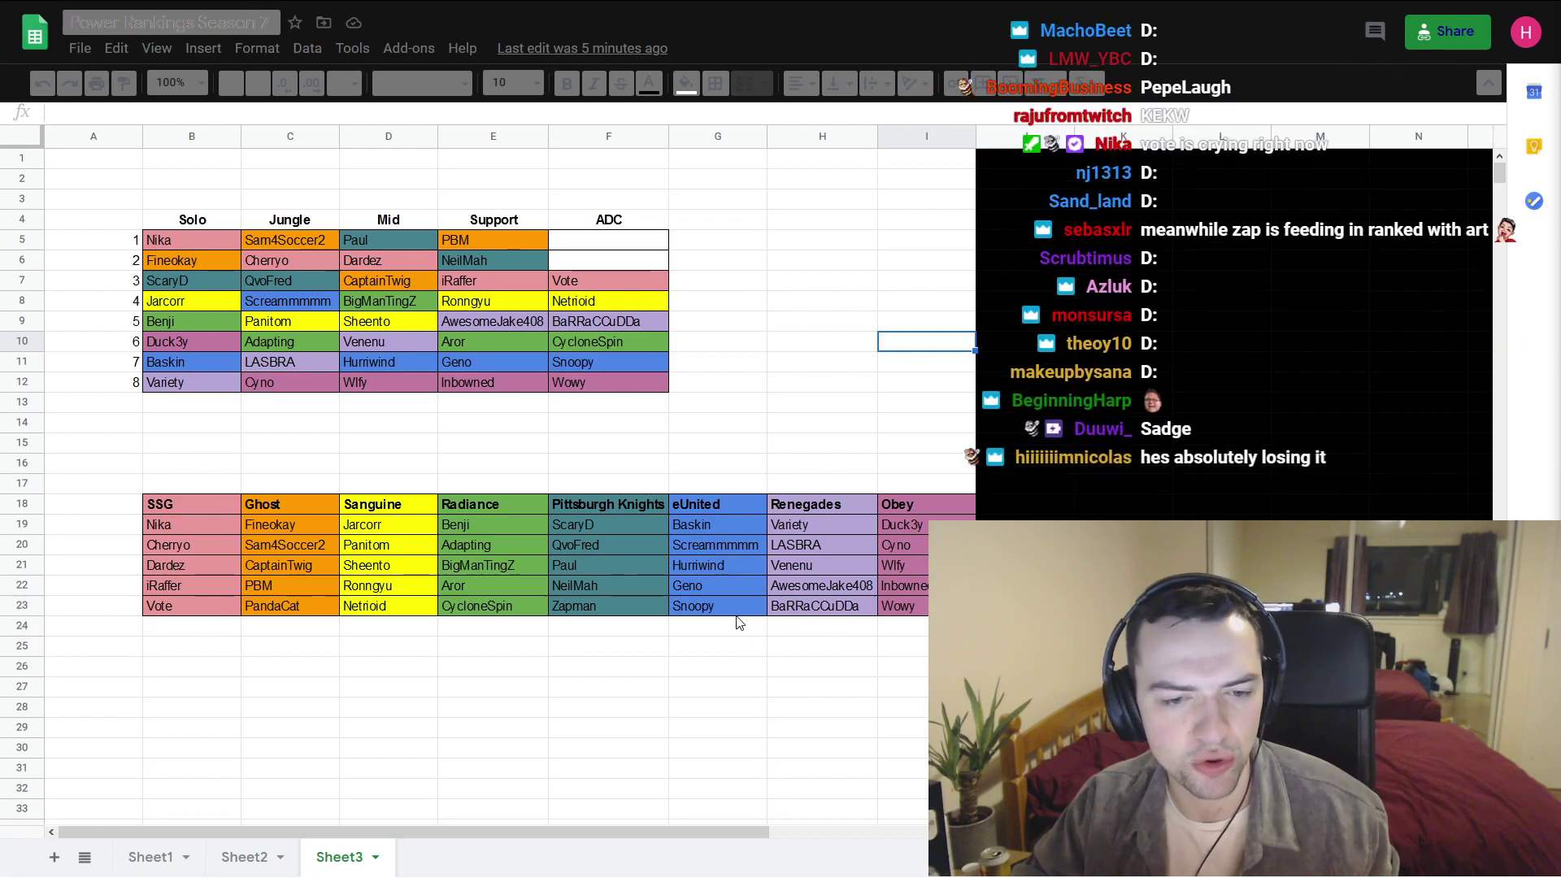
- Copy Zapman from the Pittsburgh Knights roster into rank 2 of the ADC column
left_click(657, 610)
key("ctrl+c")
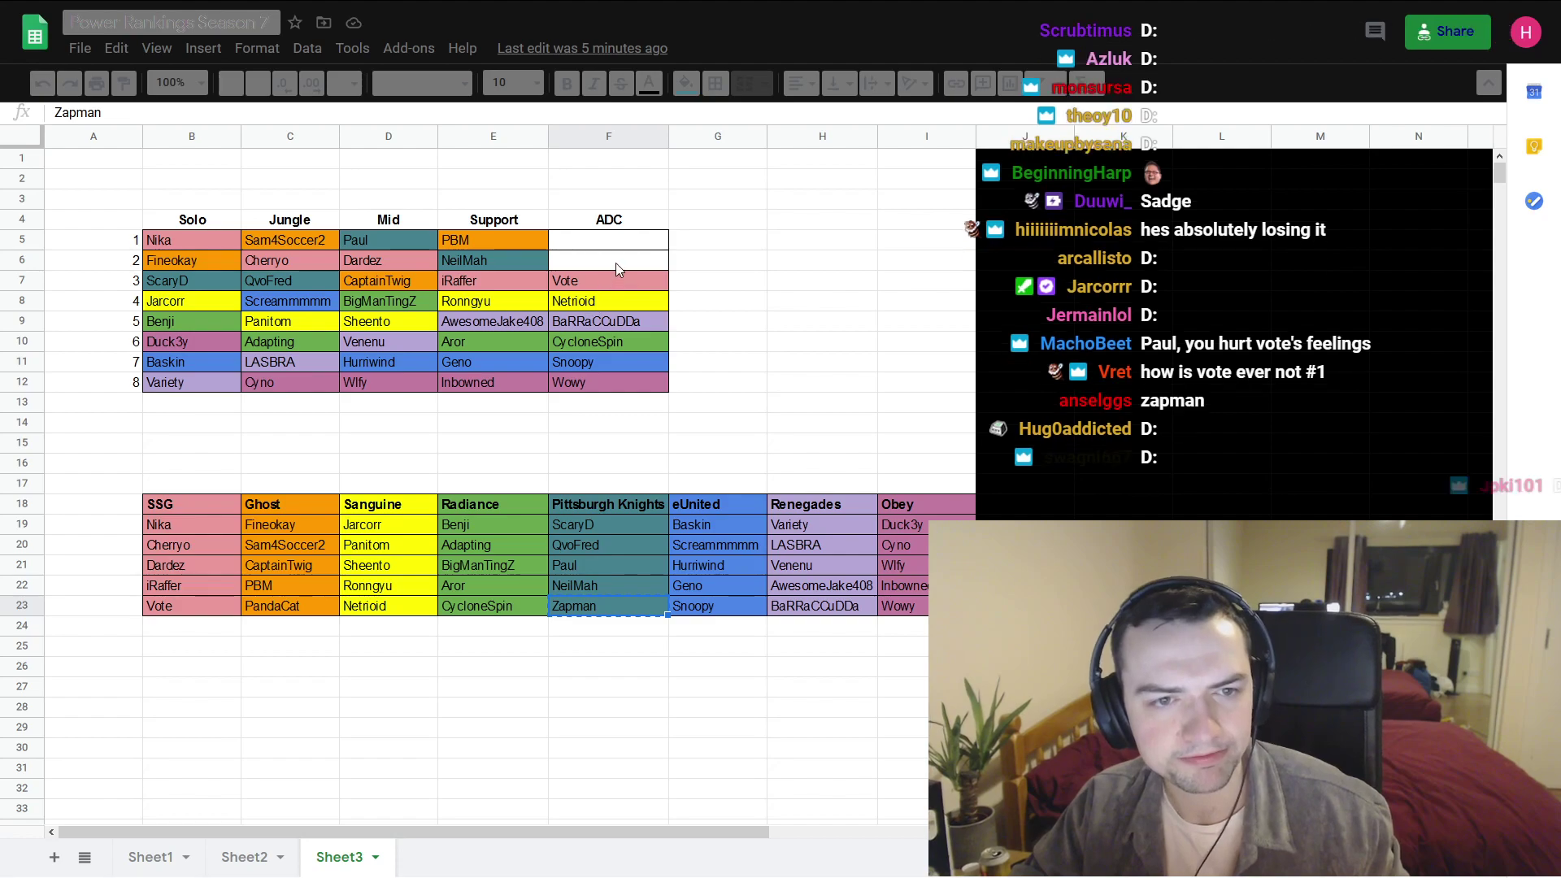
key("ctrl+v")
key("ctrl+z")
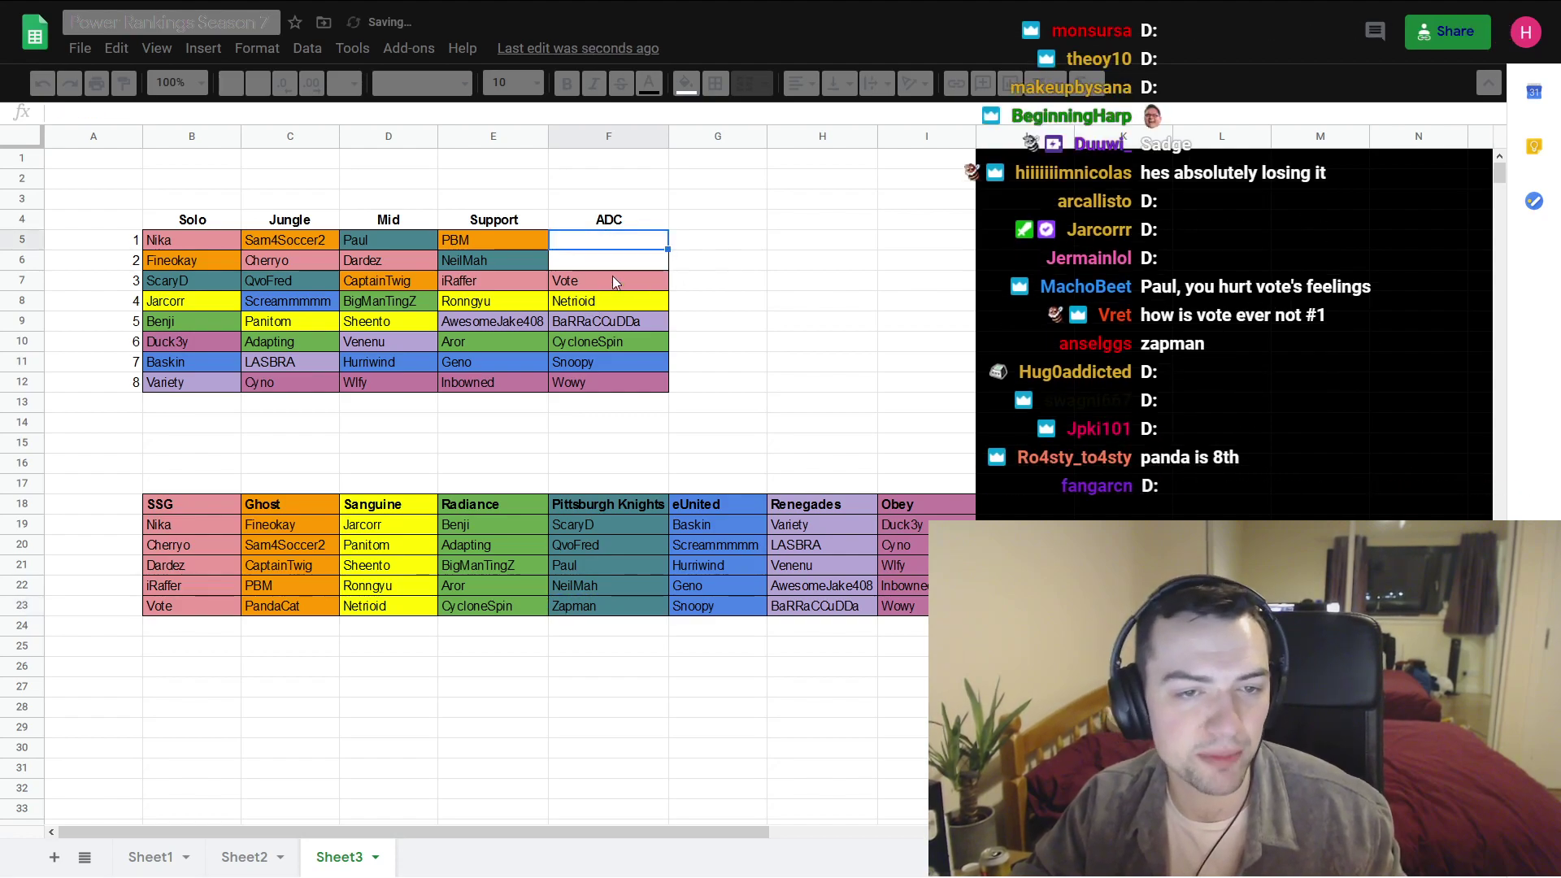
left_click(611, 262)
key("ctrl+v")
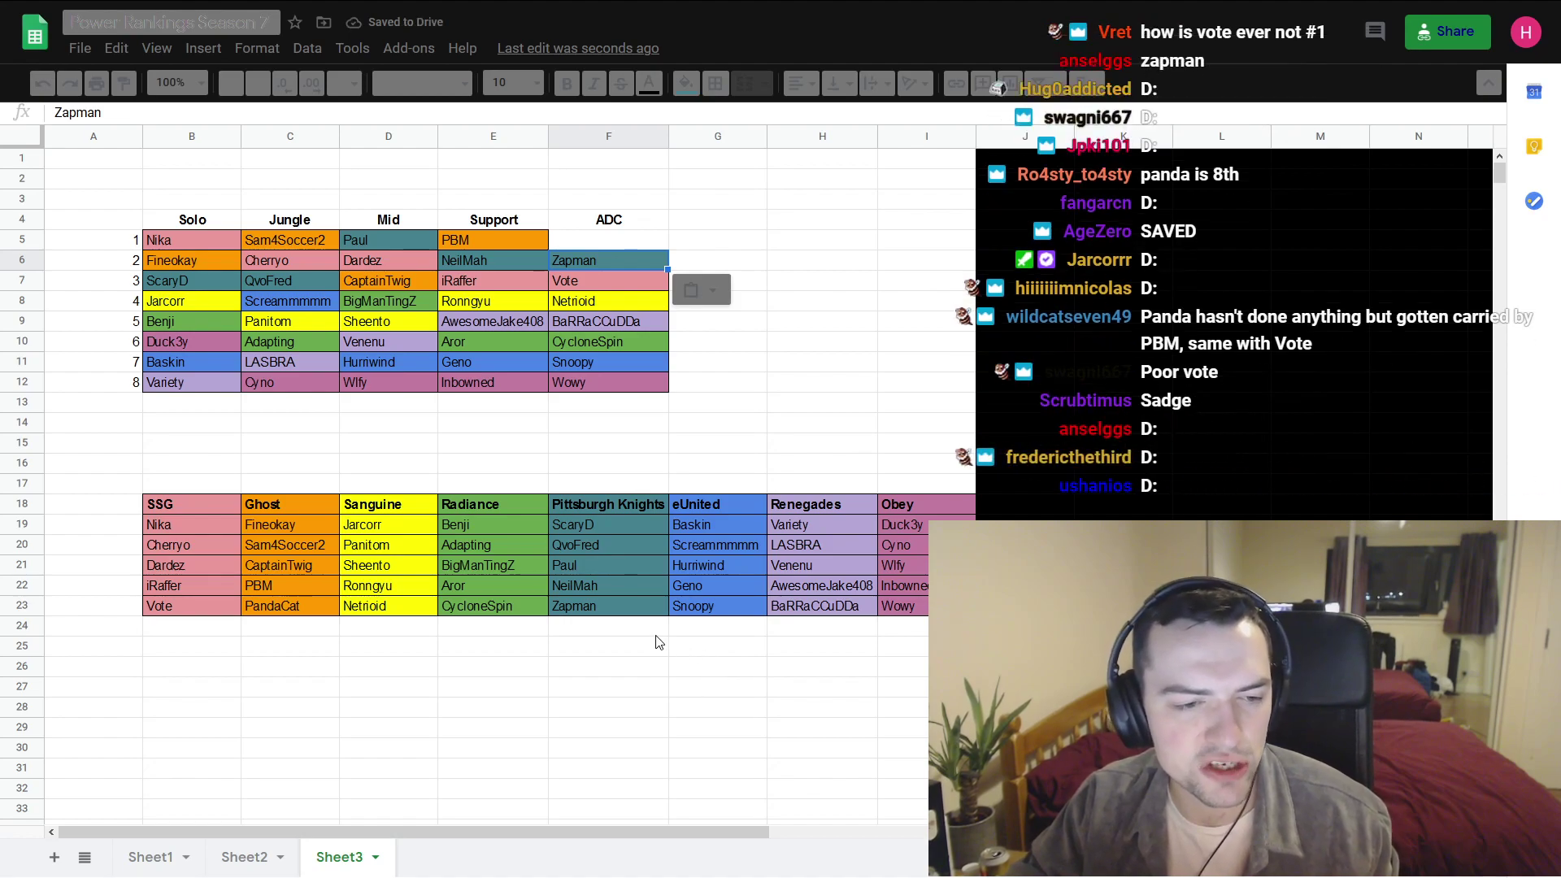
- Copy PandaCat from the Ghost roster into rank 1 of the ADC column
left_click(280, 605)
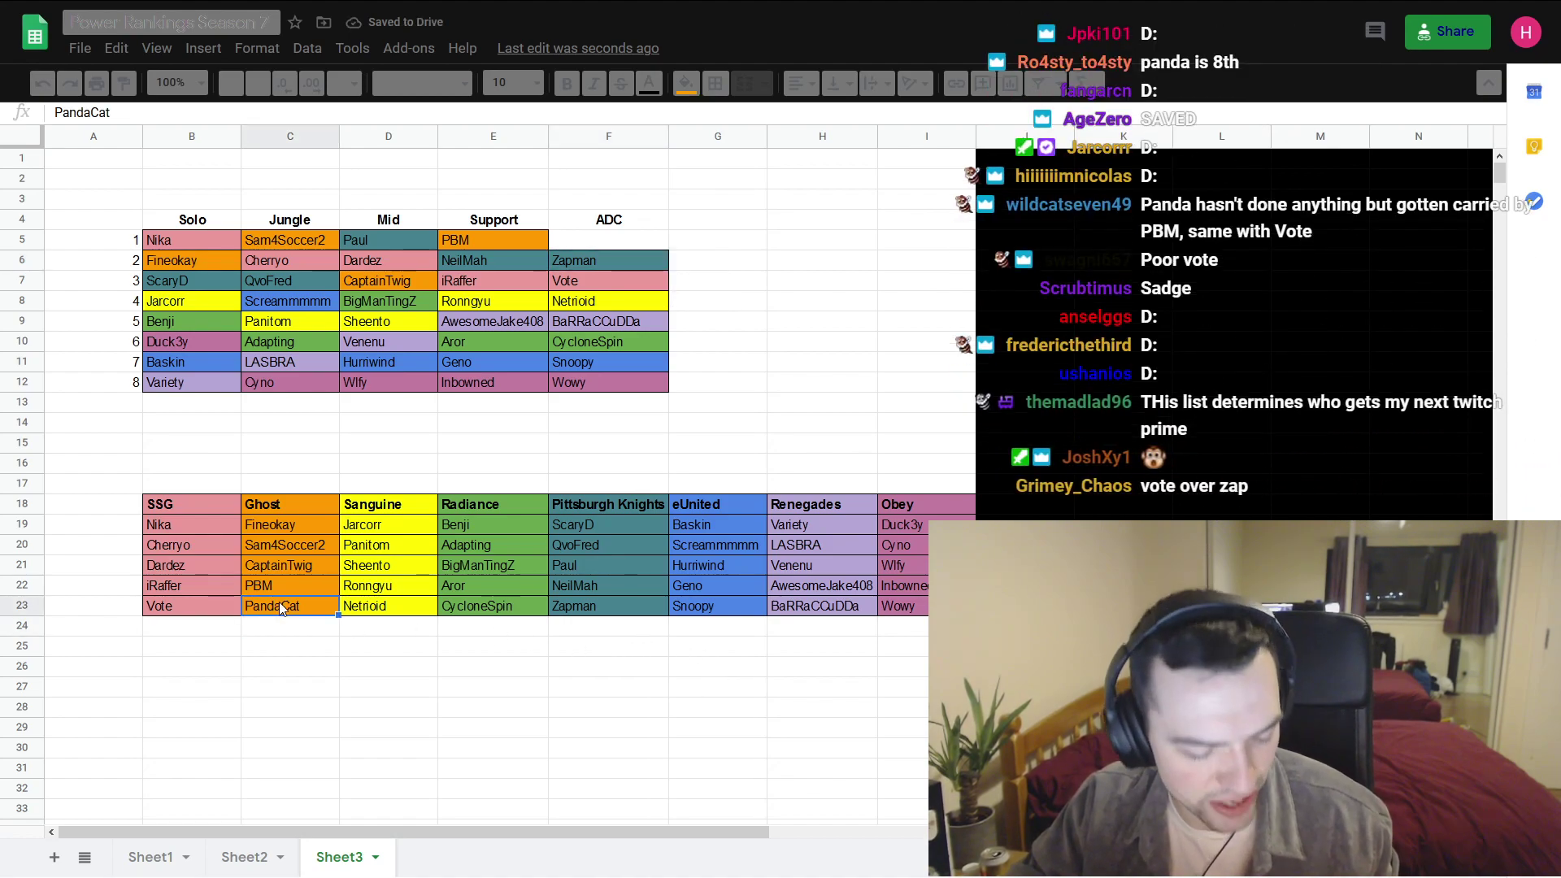
key("ctrl+c")
left_click(643, 240)
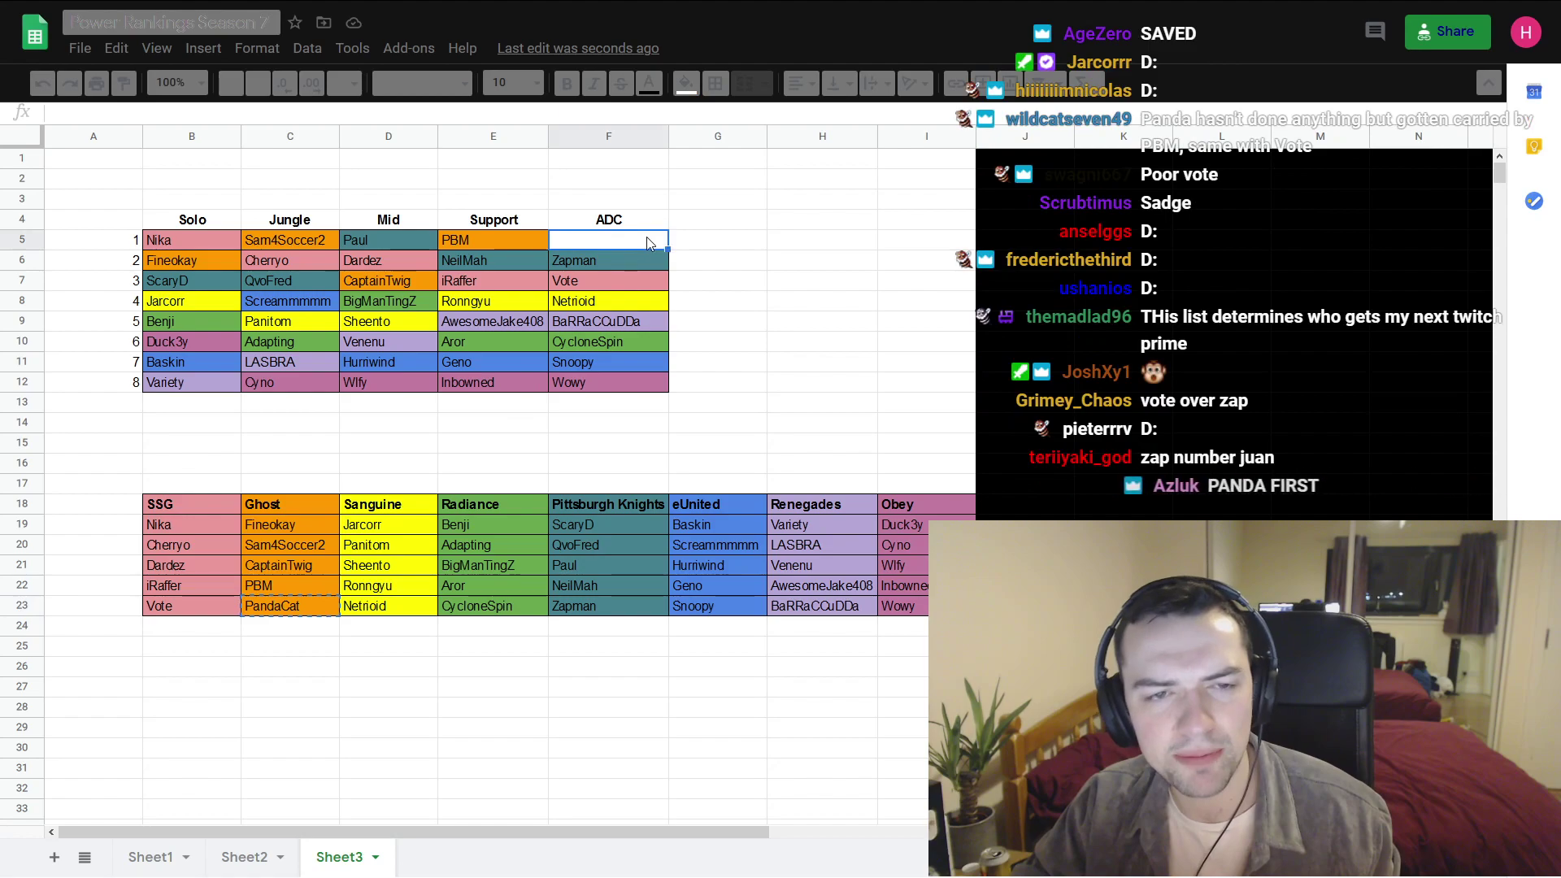
key("ctrl+v")
left_click(873, 425)
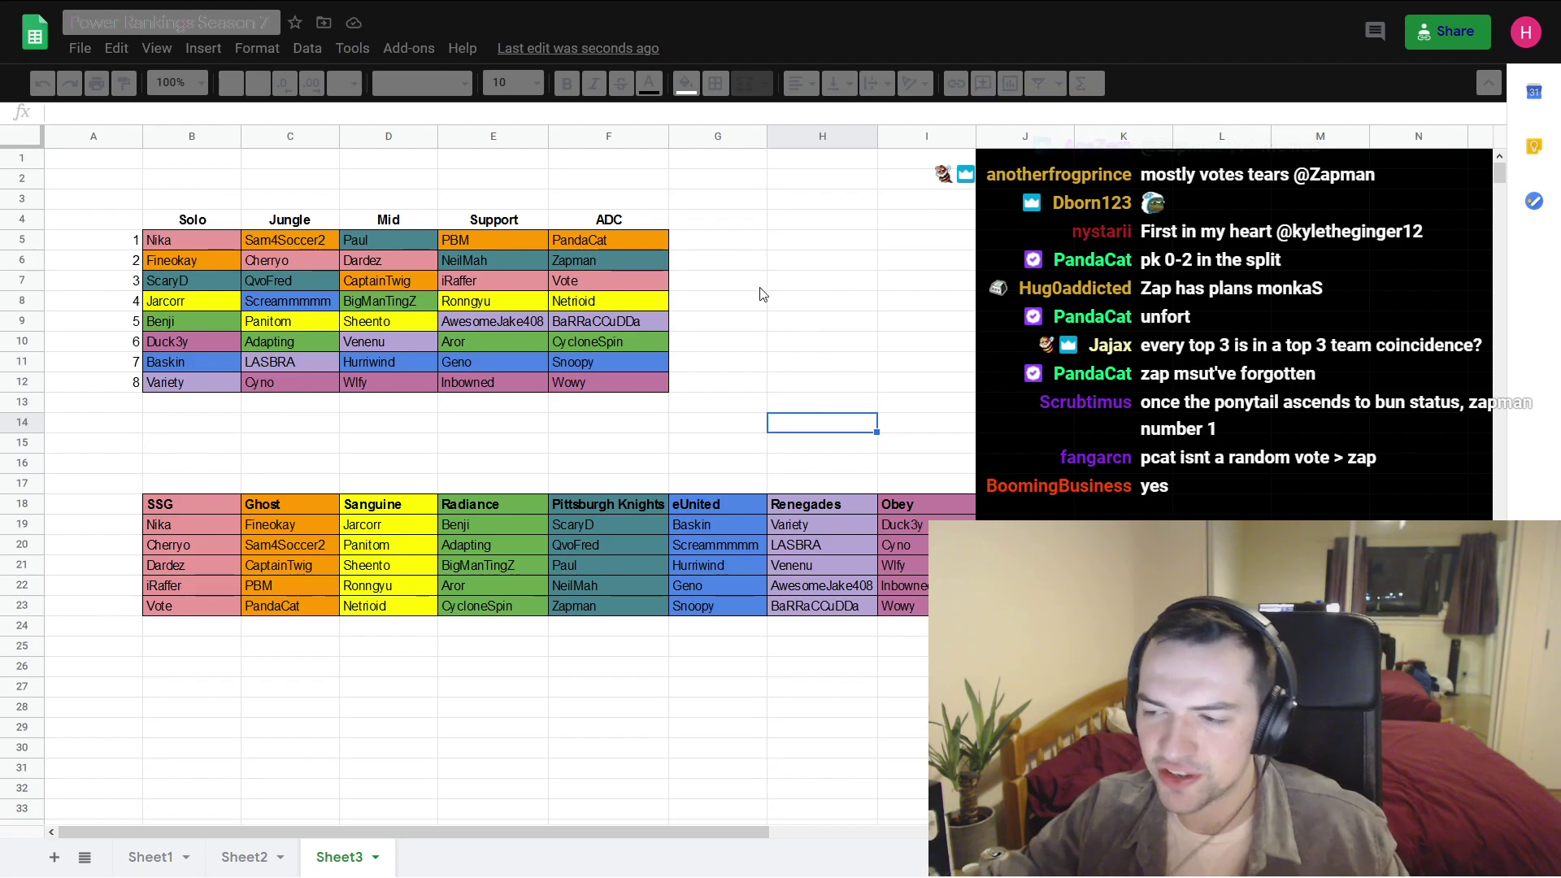
- Copy the Team and Total Points table from Sheet2 onto Sheet3, starting at cell H4
left_click(253, 858)
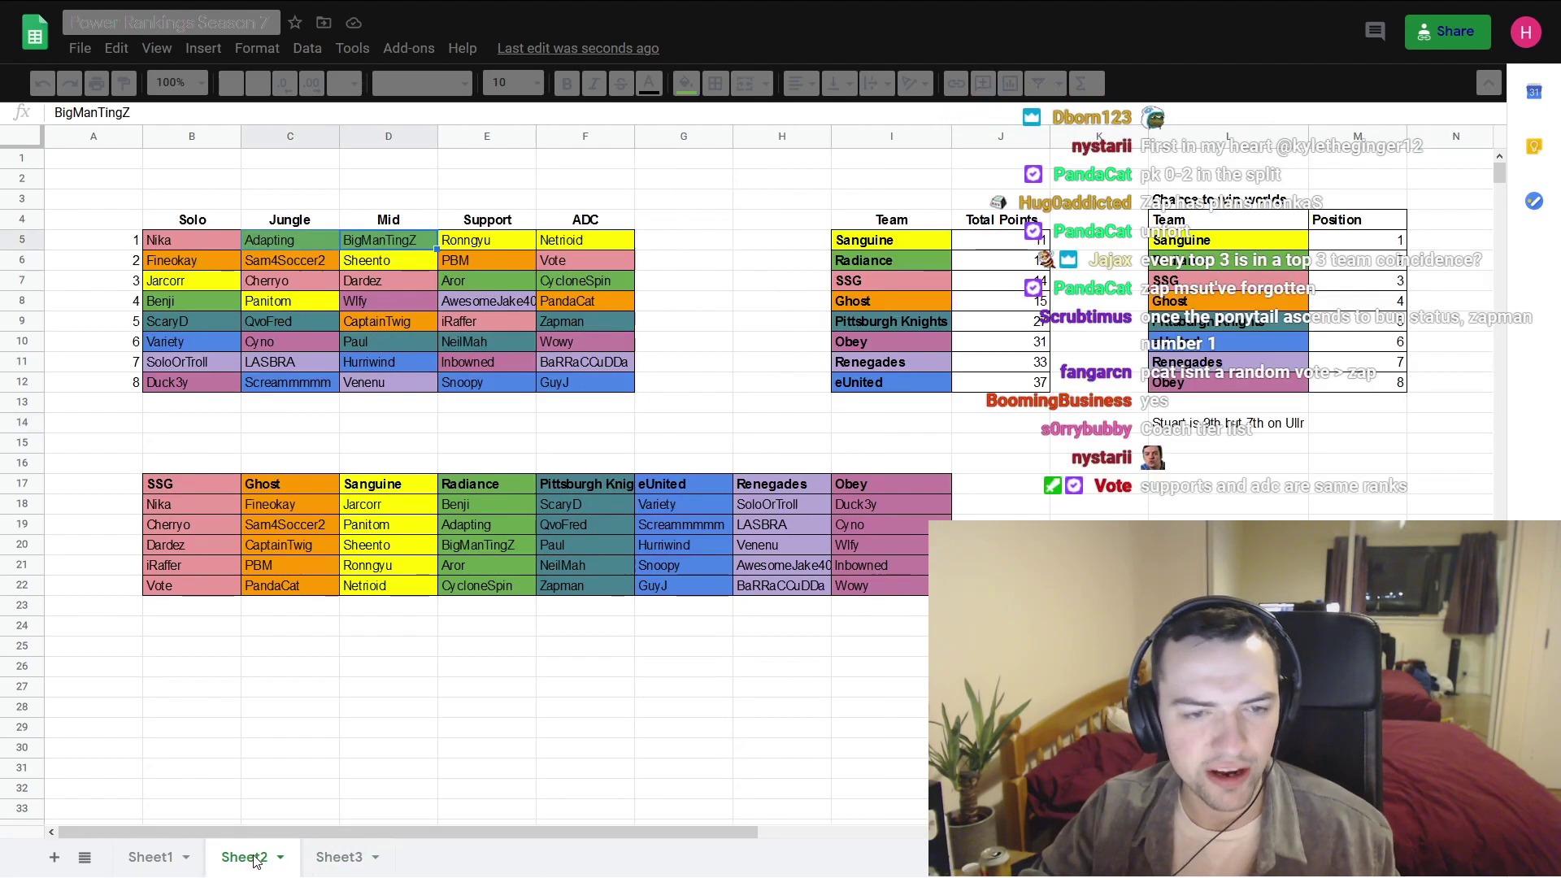
left_click_drag(891, 219, 1027, 397)
key("ctrl+c")
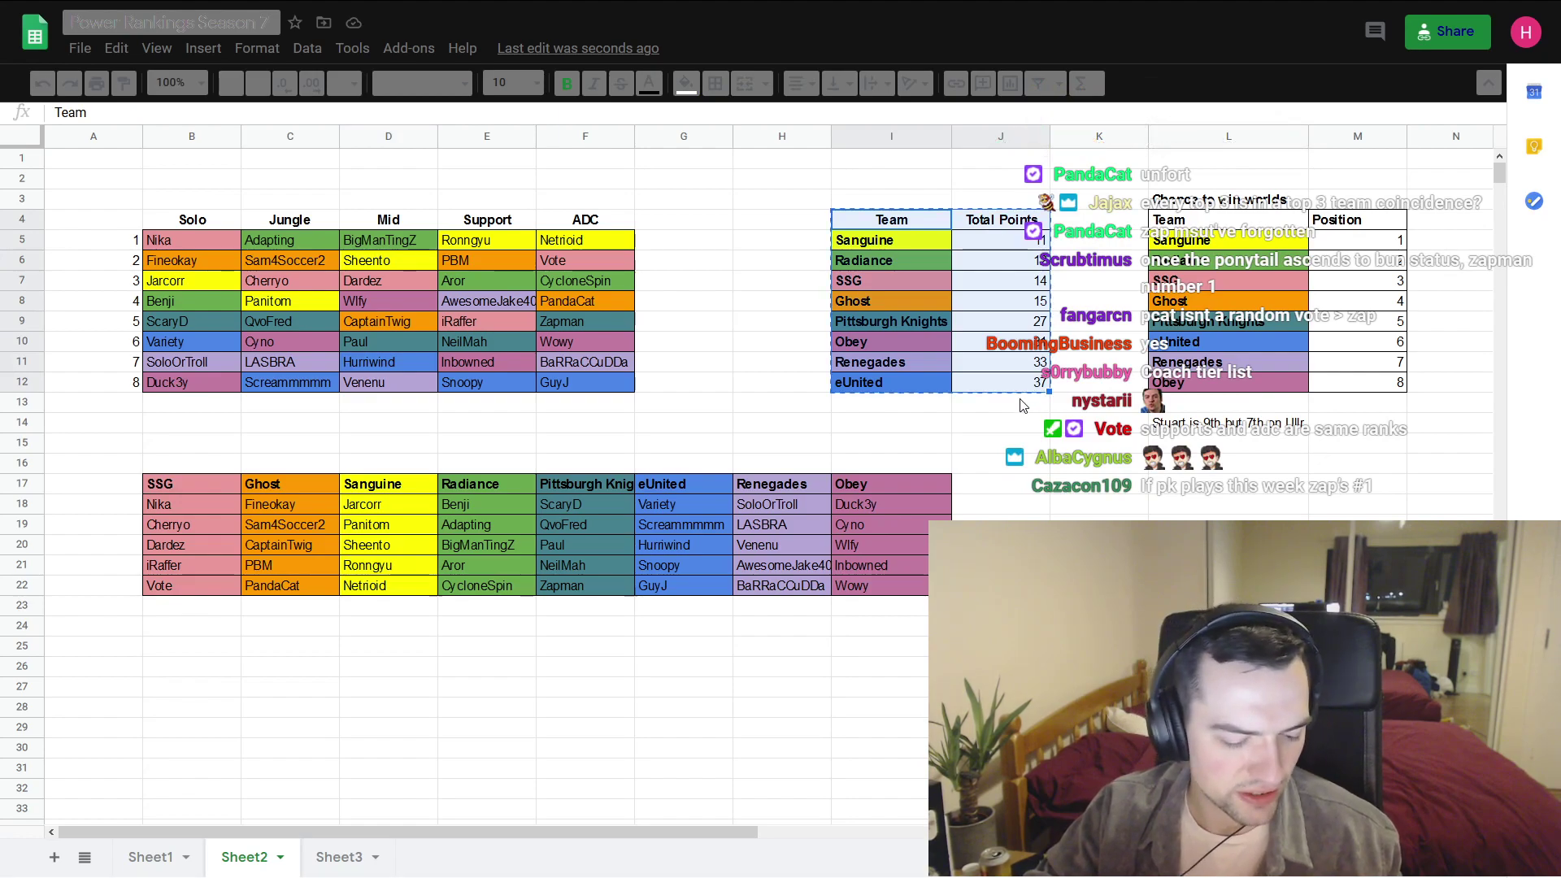
left_click(340, 856)
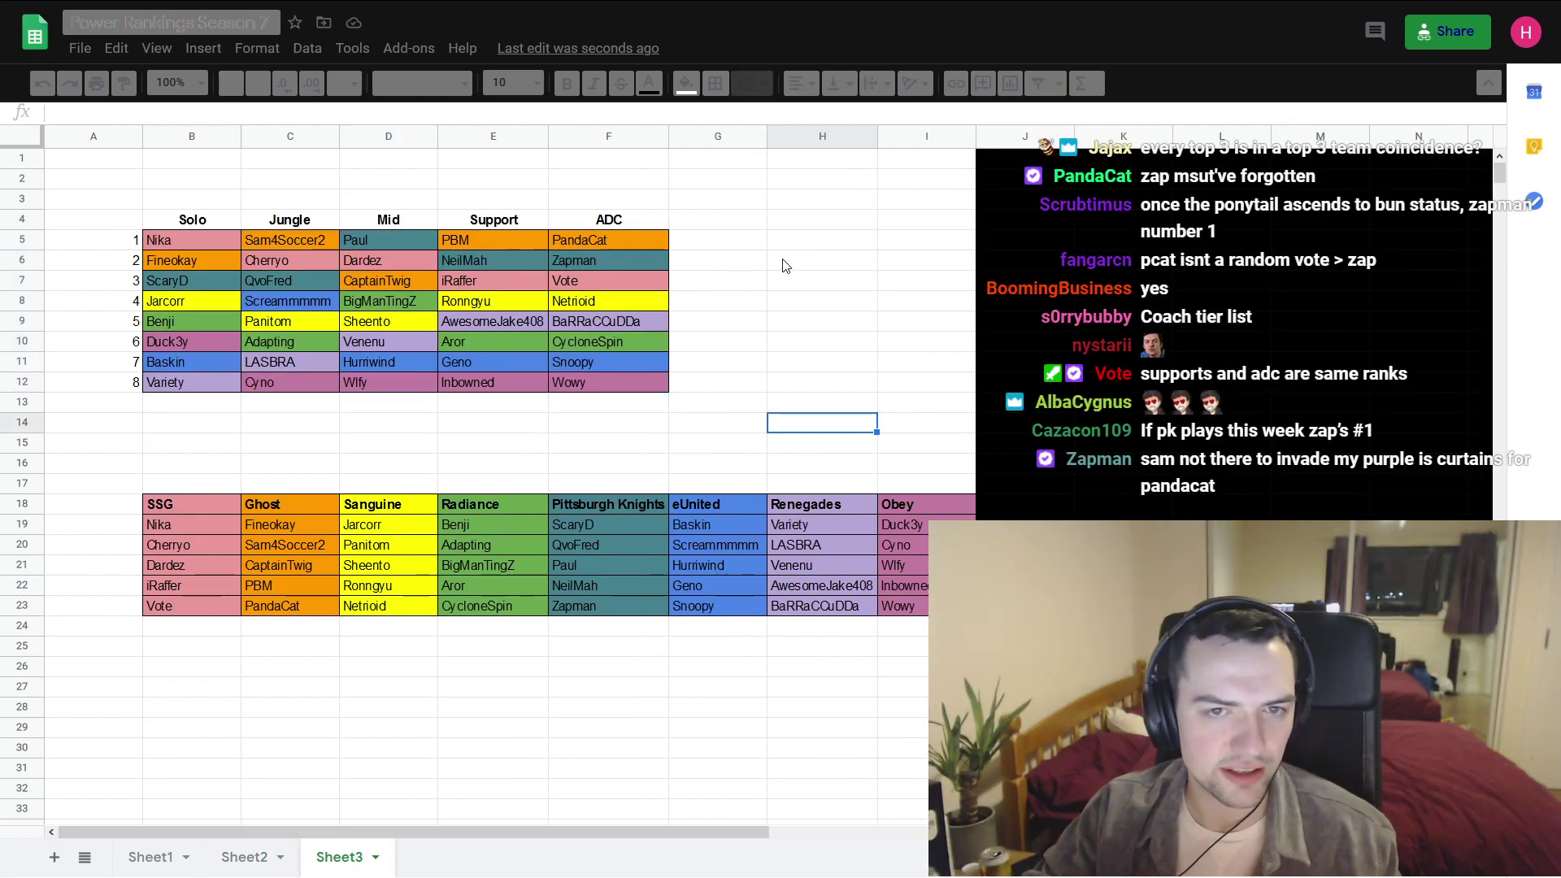
left_click(782, 222)
key("ctrl+v")
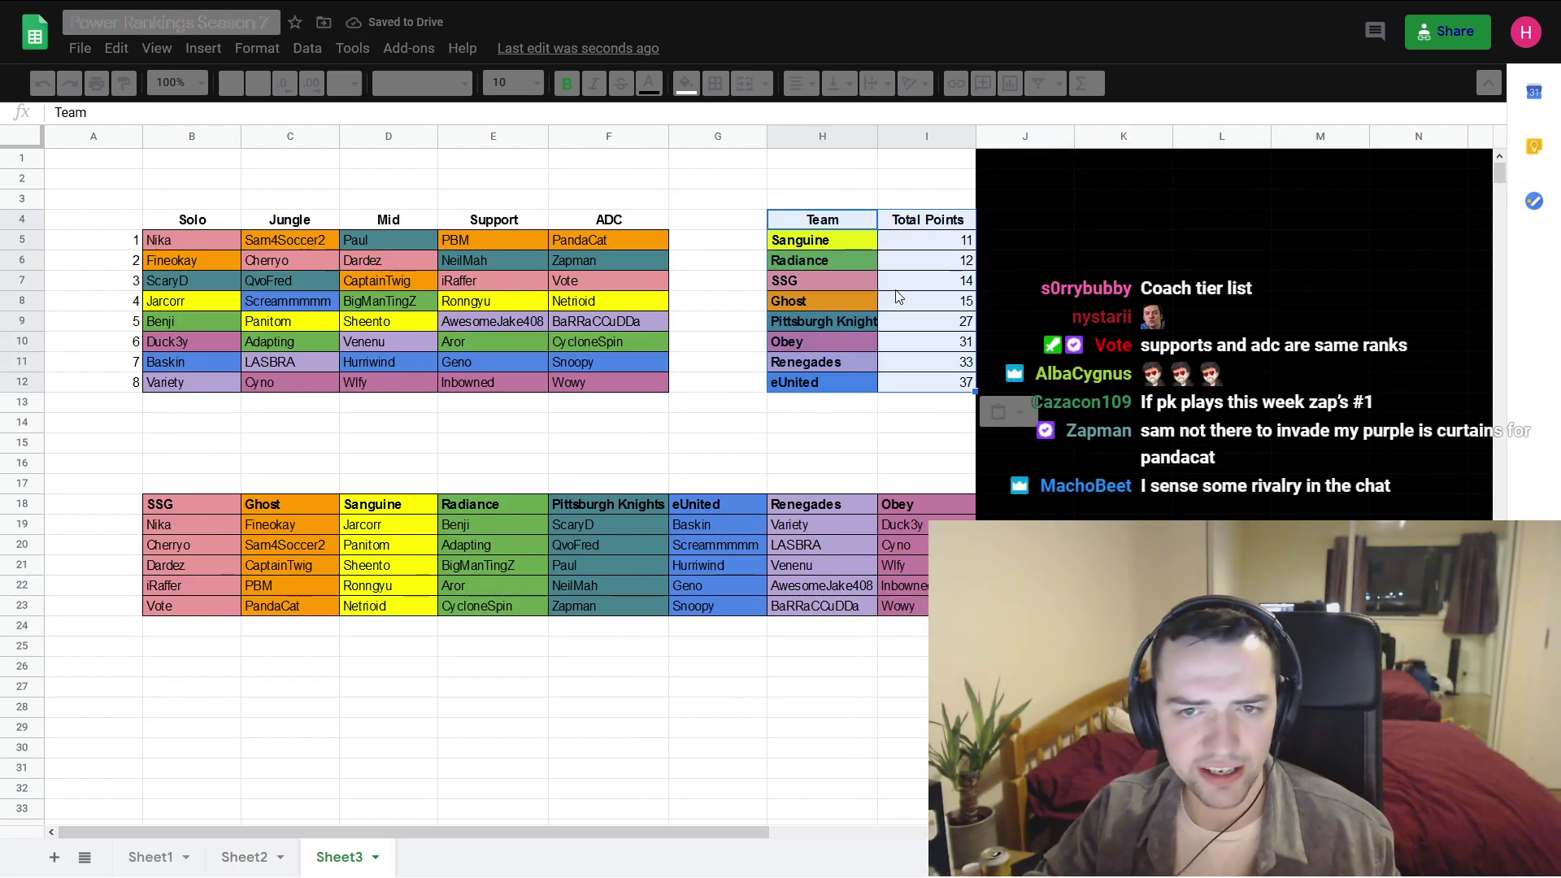
- Clear the team names and point values in H5:I12, keeping the Team and Total Points headers
mouse_move(844, 237)
left_mouse_down()
mouse_move(987, 377)
mouse_move(945, 374)
mouse_move(941, 390)
left_mouse_up()
right_click(943, 387)
left_click_drag(697, 359, 712, 382)
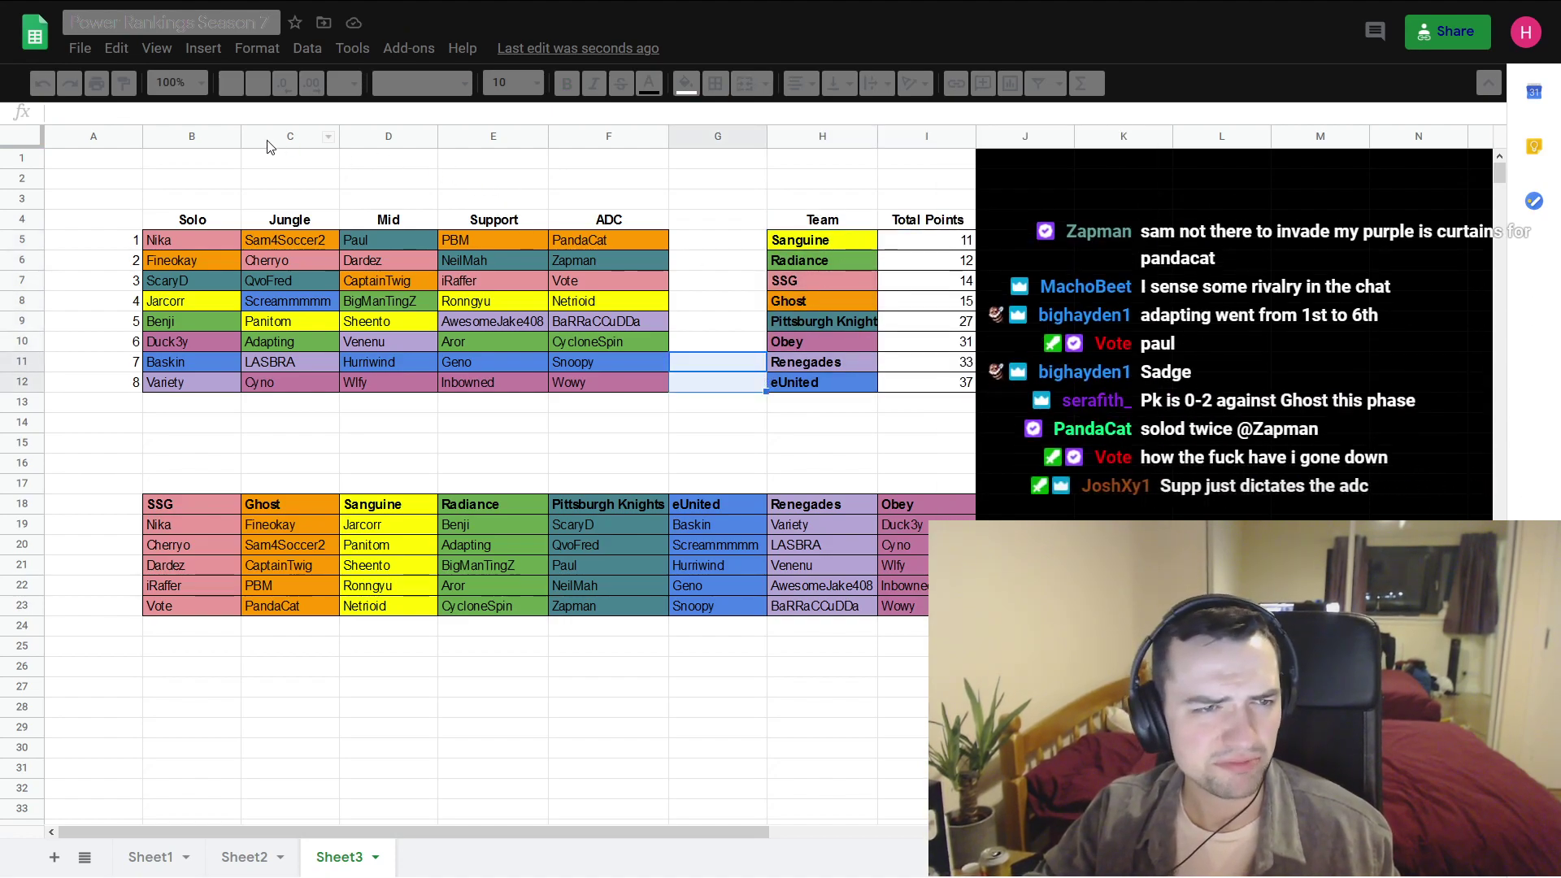
left_click_drag(842, 249, 930, 365)
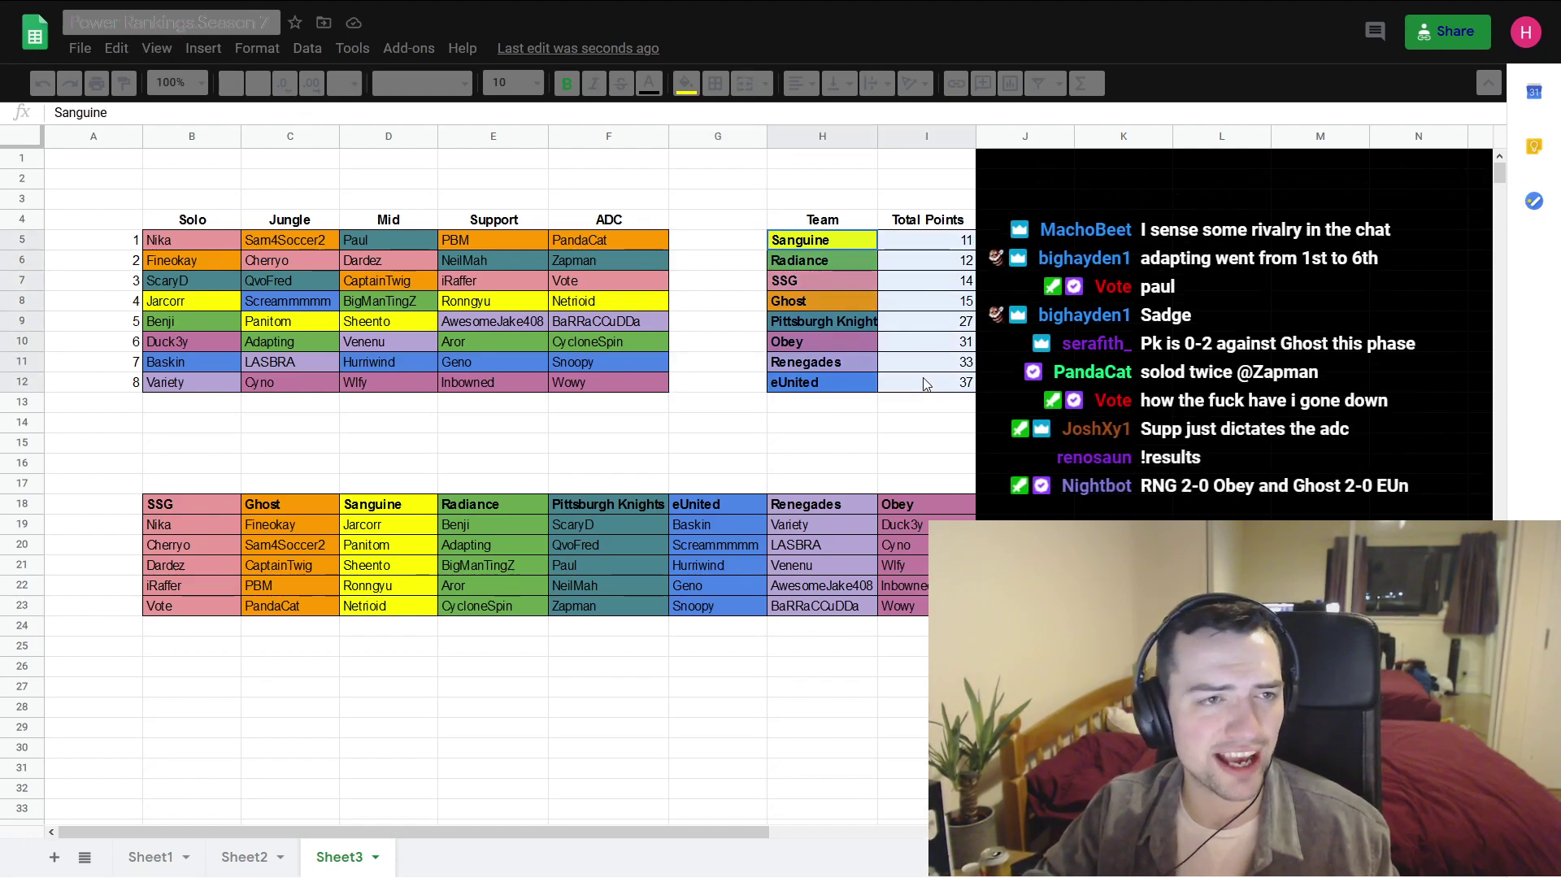
left_click(116, 48)
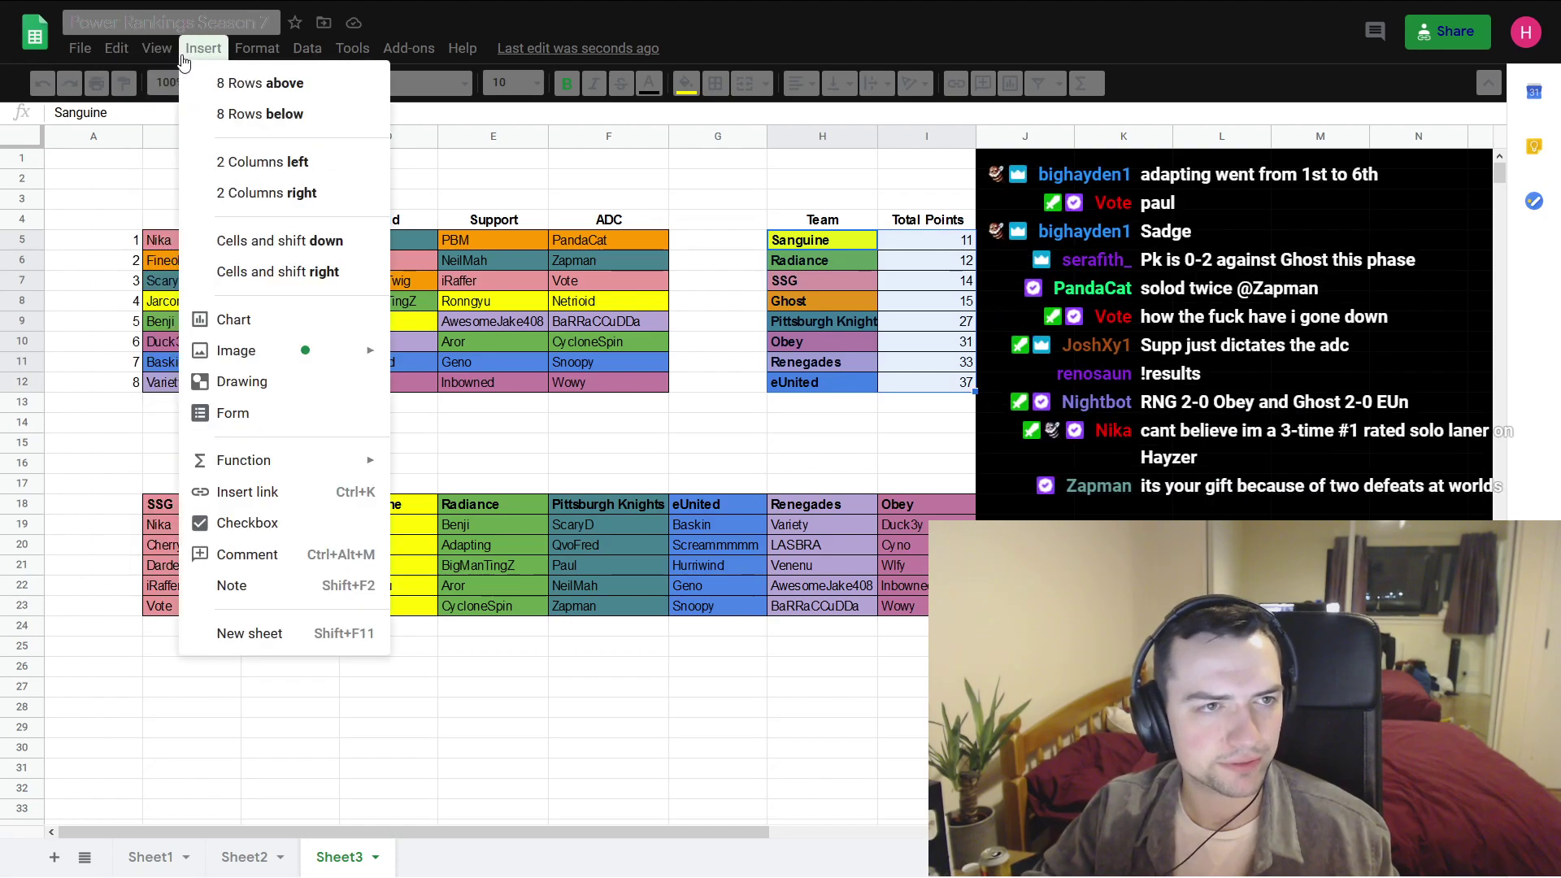
mouse_move(78, 62)
left_click(617, 195)
left_click_drag(829, 240, 916, 367)
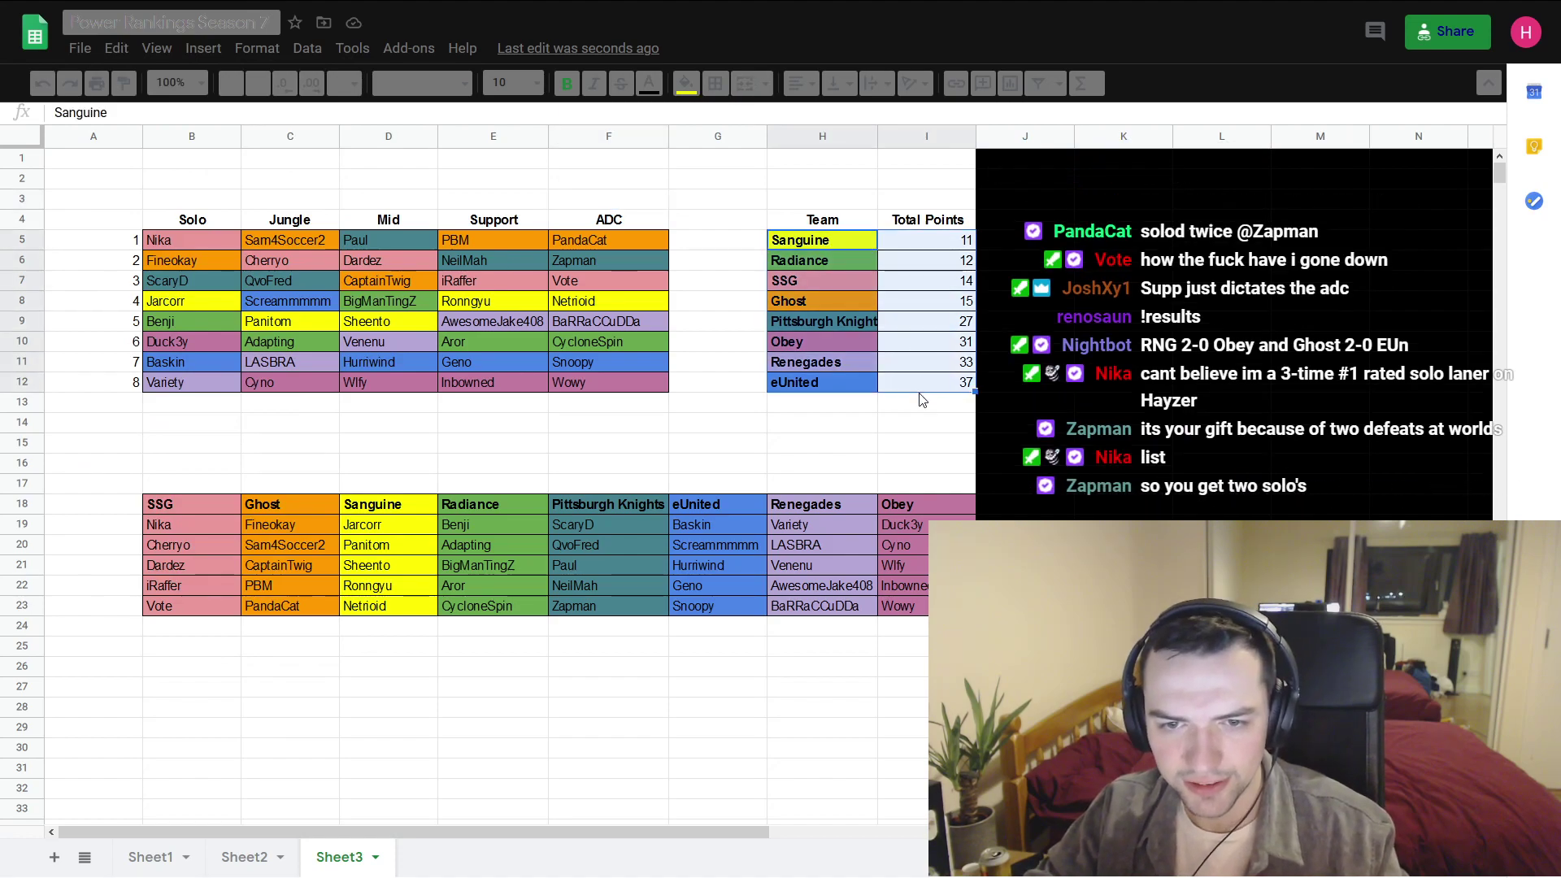
key("Delete")
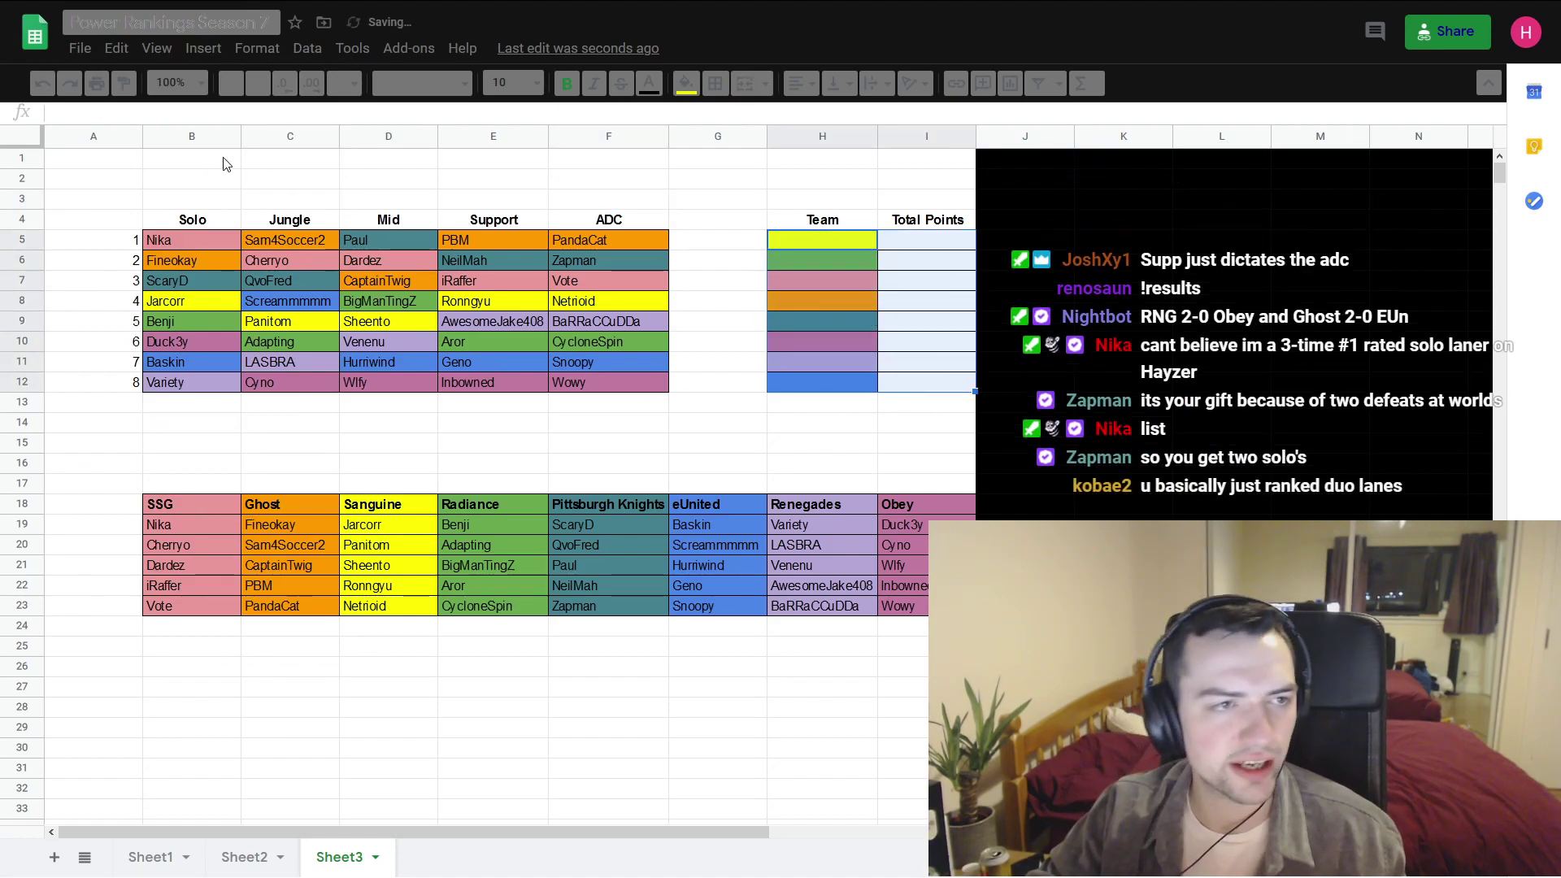
- Remove the team fill colours from the emptied cells H5:I12 of the points table
left_click(248, 49)
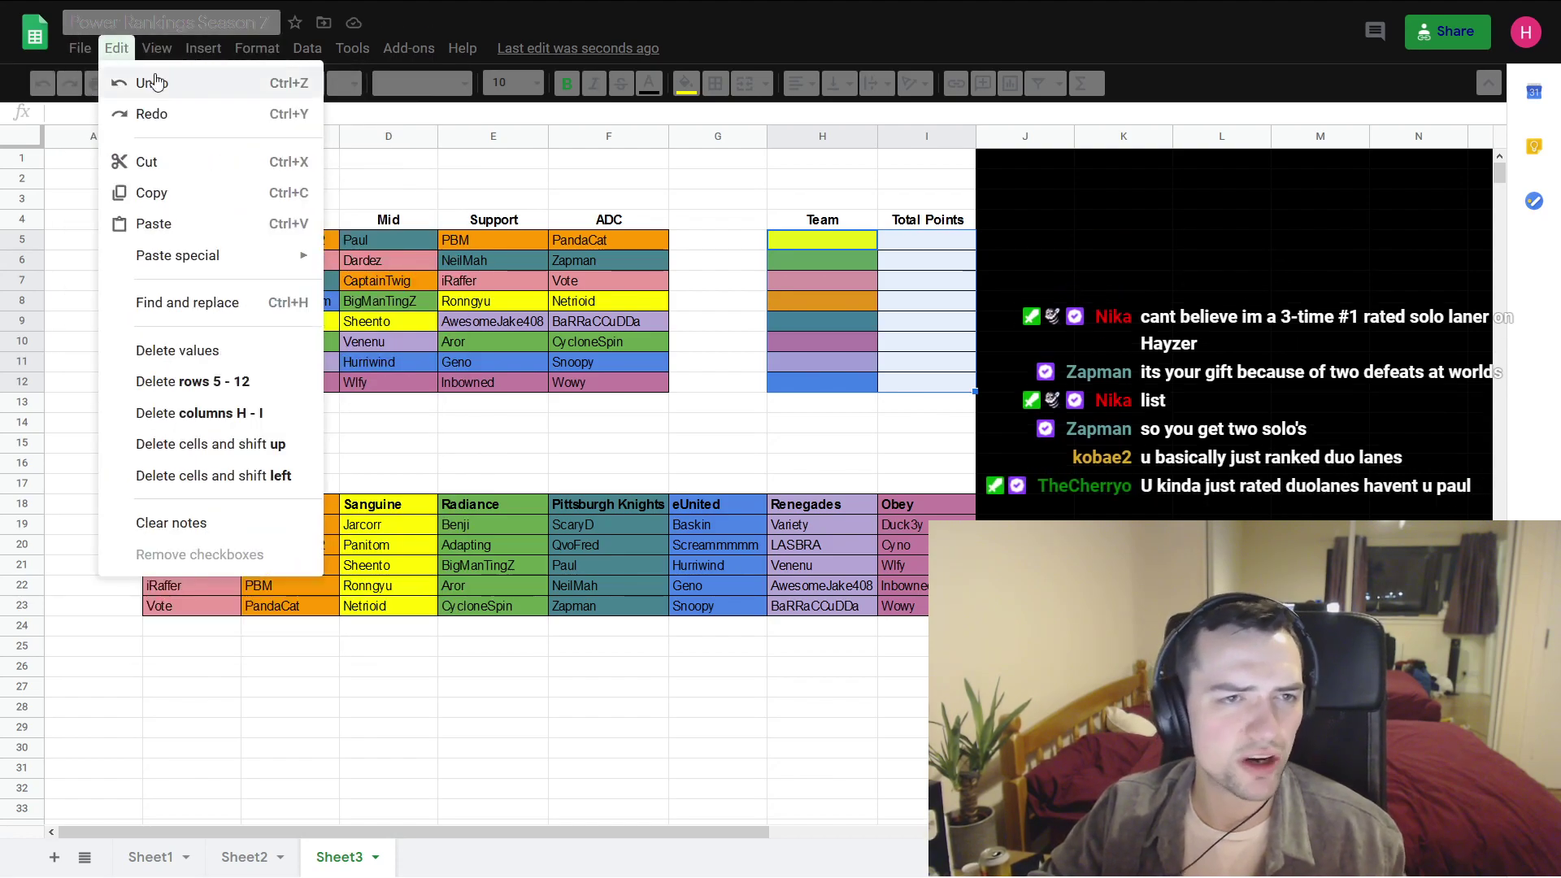
key("Escape")
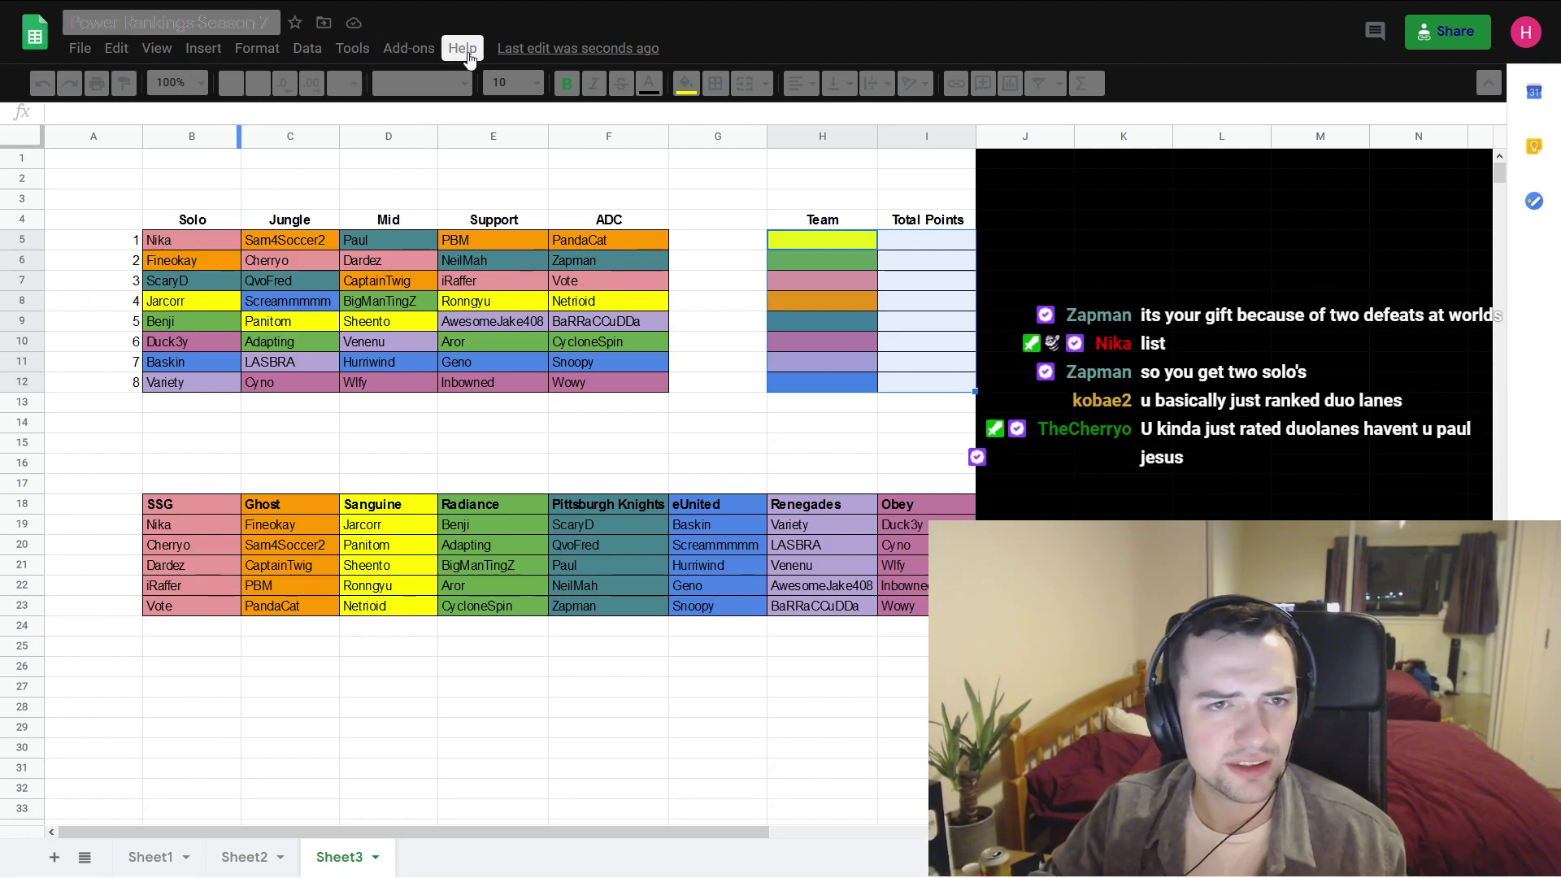
left_click(685, 84)
left_click(719, 121)
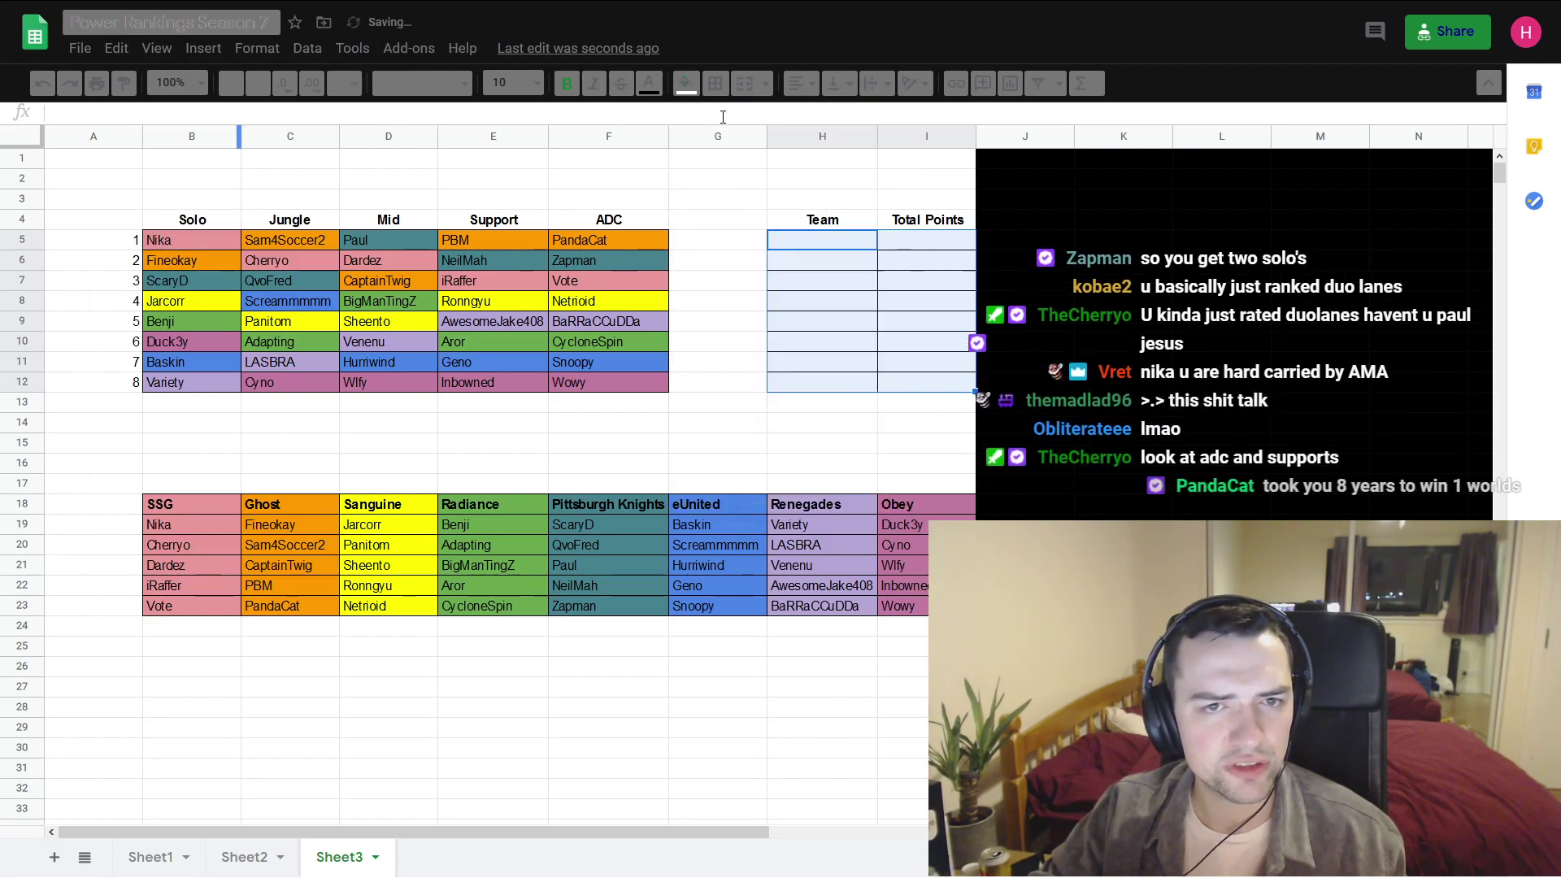
left_click(904, 262)
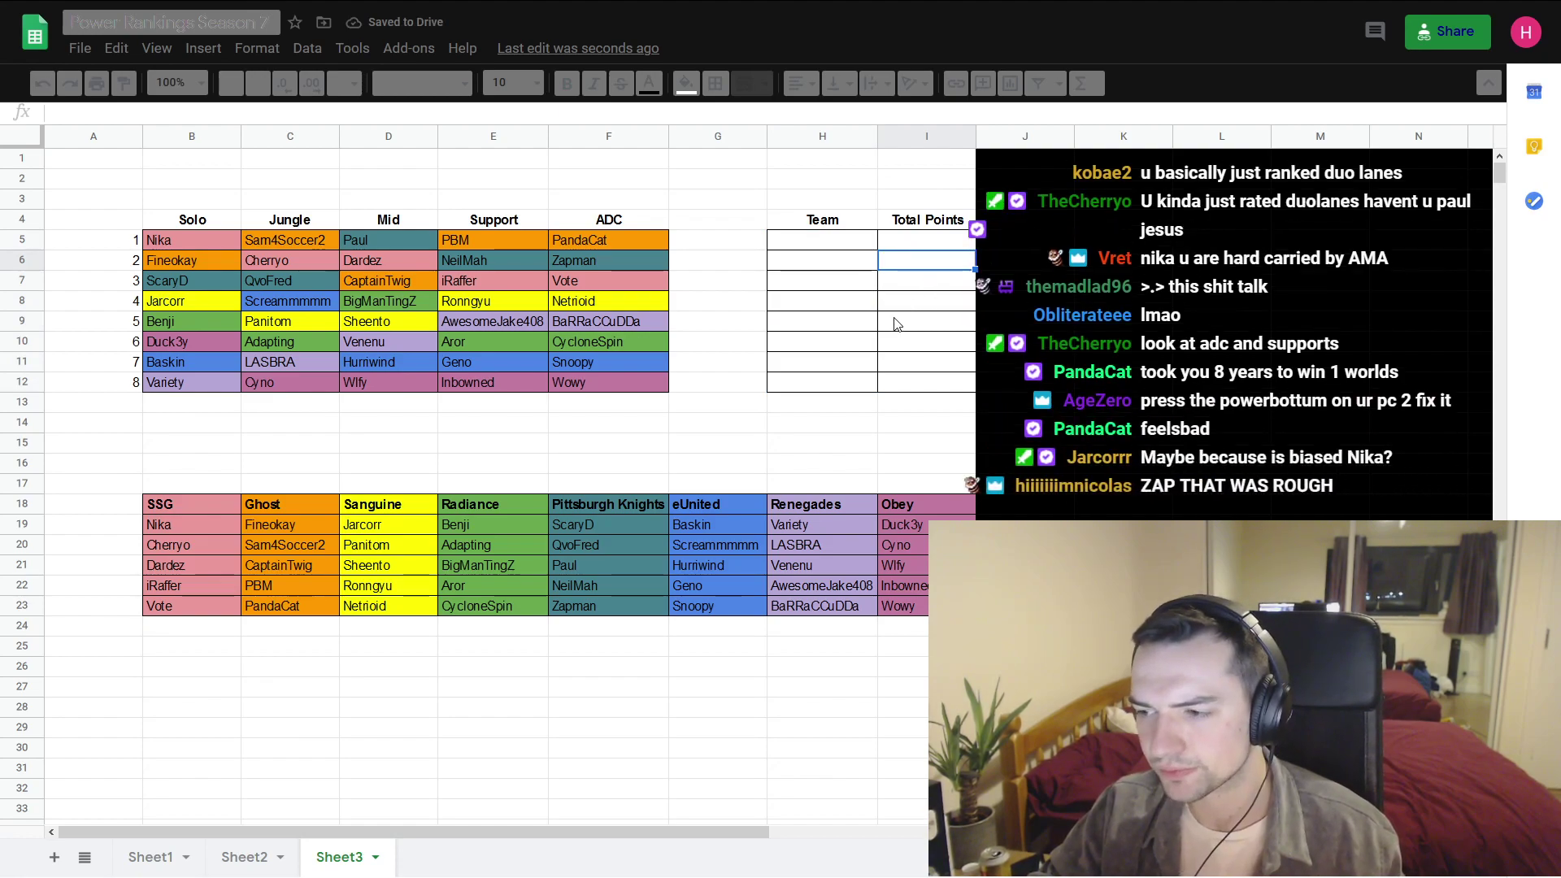
- Add up the rank positions of Obey's five players and enter 38 as the total in row 12 of the points table
left_click(618, 488)
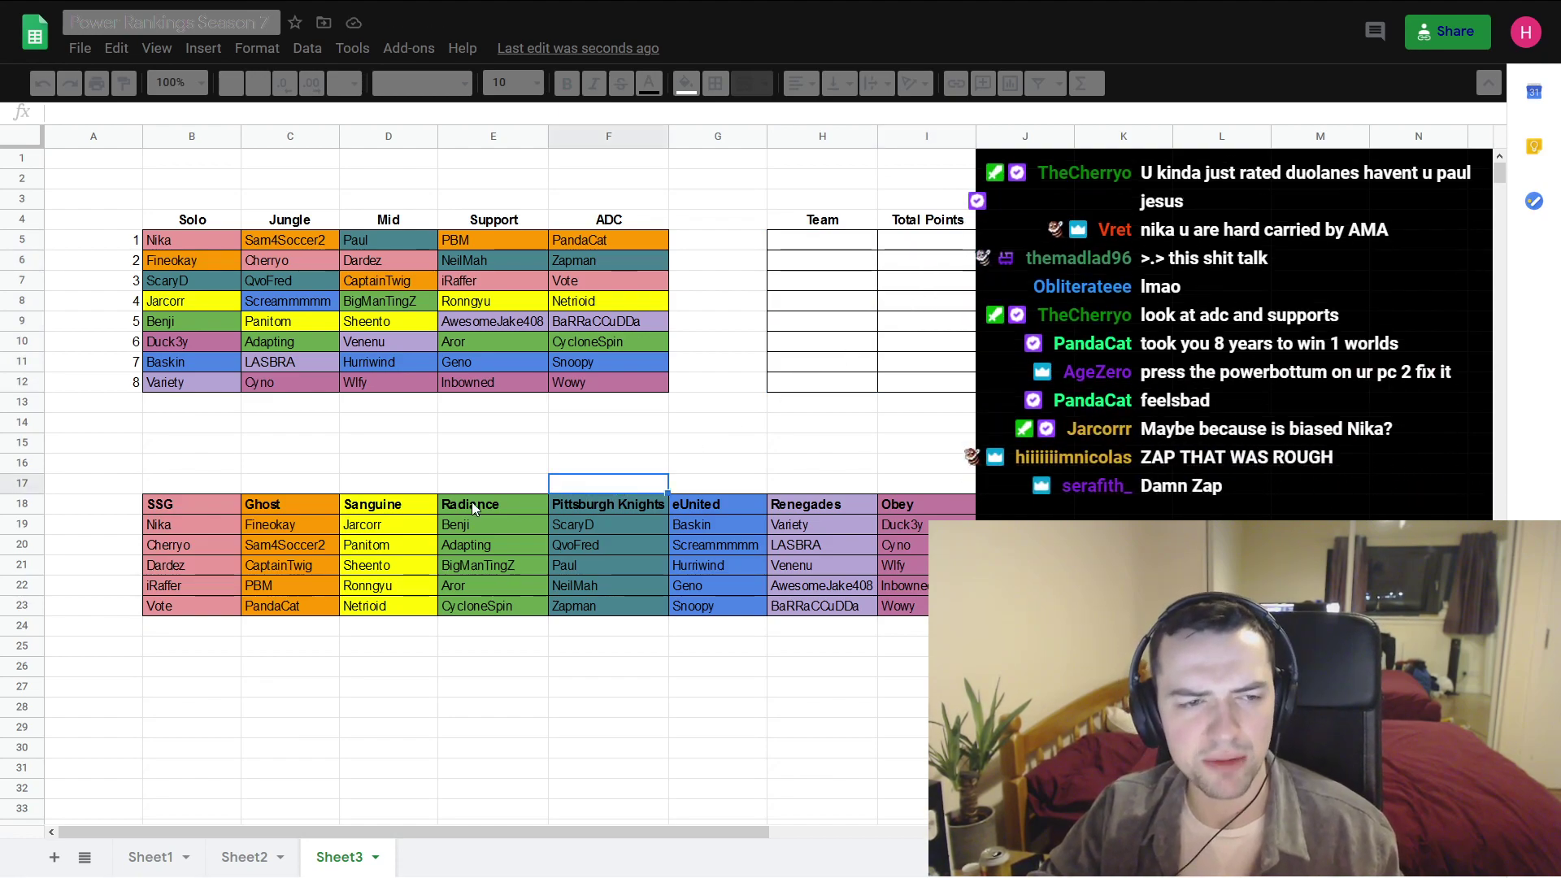
left_click(285, 387)
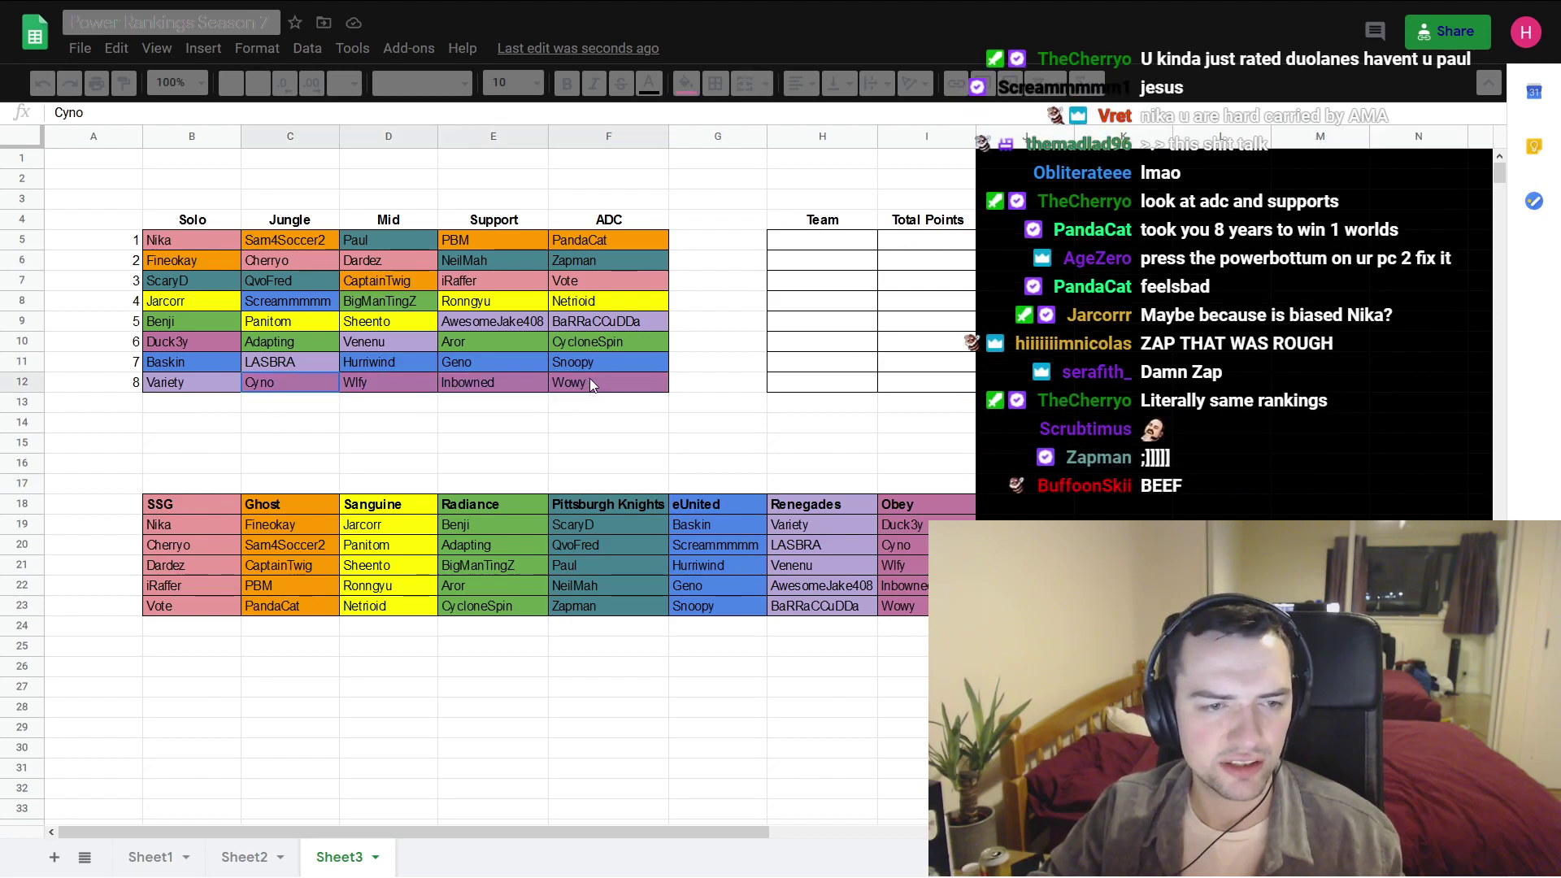
left_click_drag(361, 409, 356, 377)
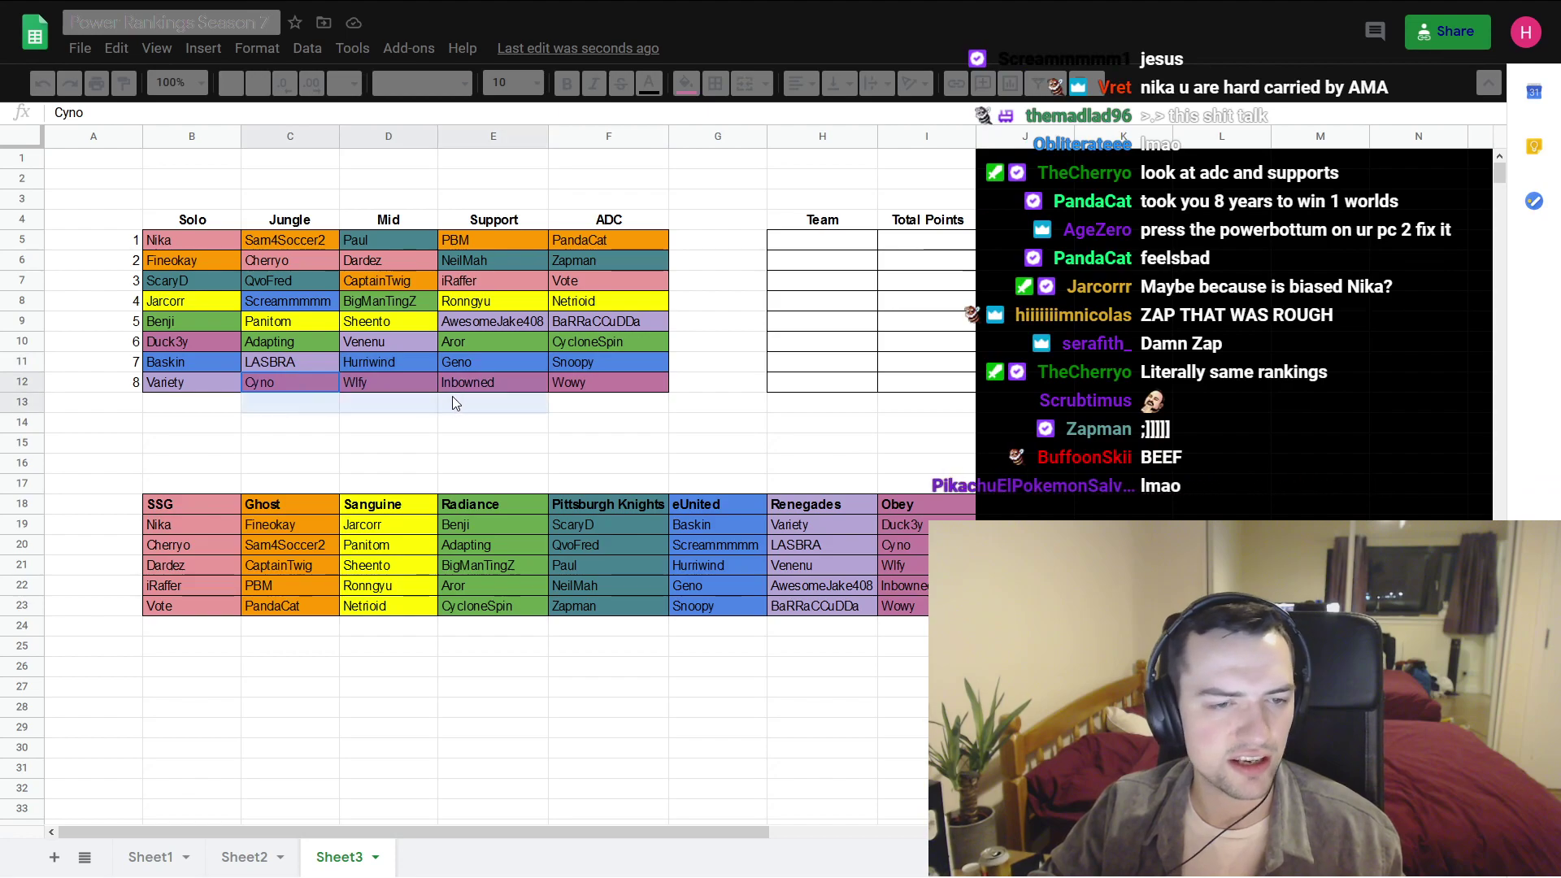
left_click_drag(504, 389, 642, 383)
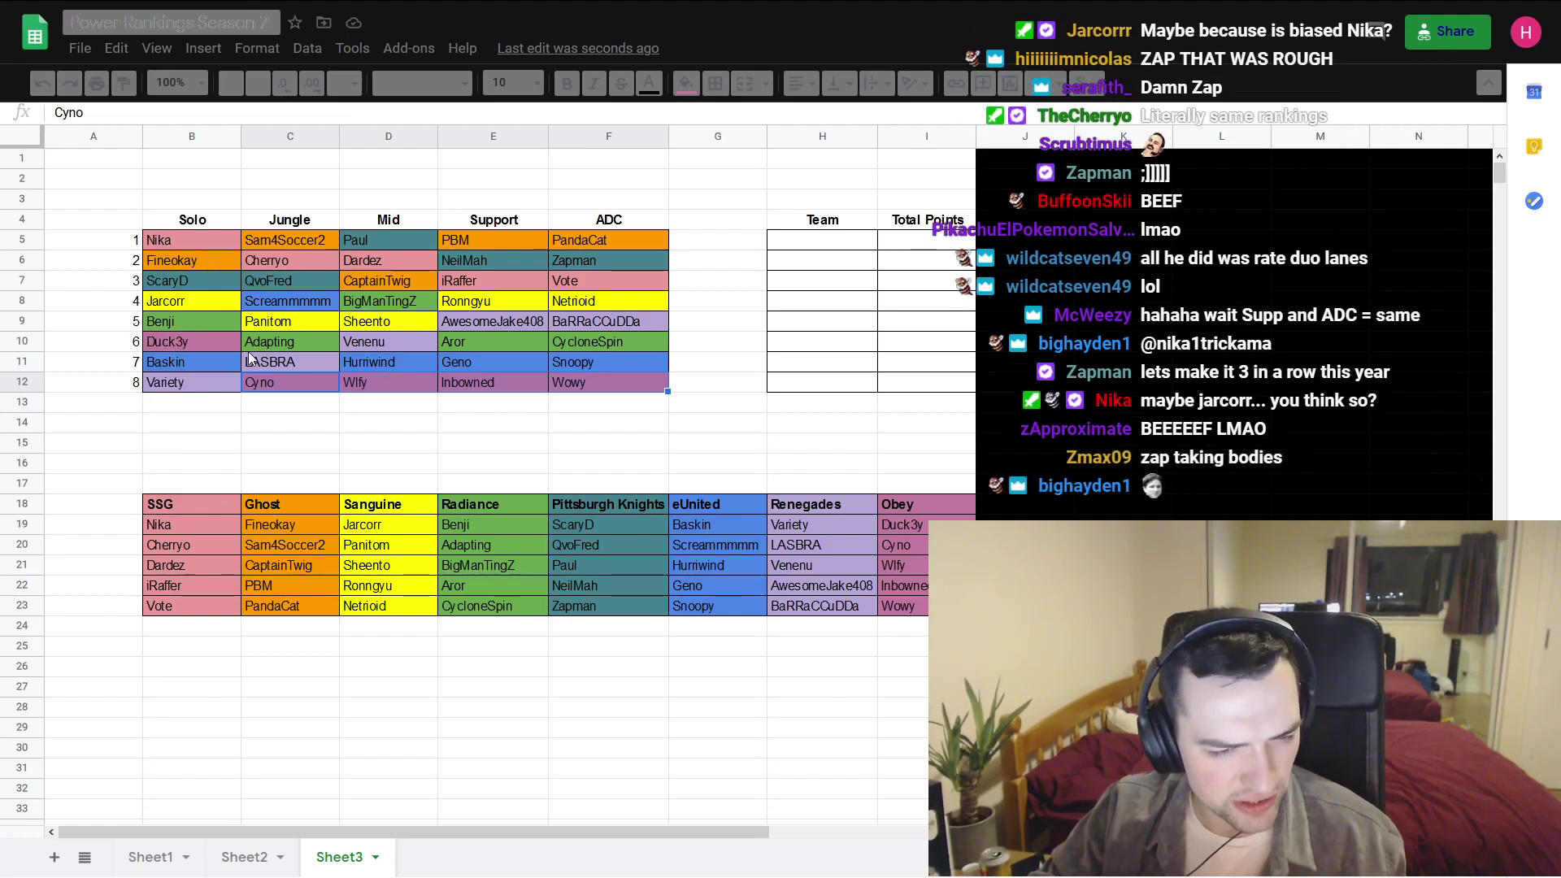
left_click(929, 388)
type("38")
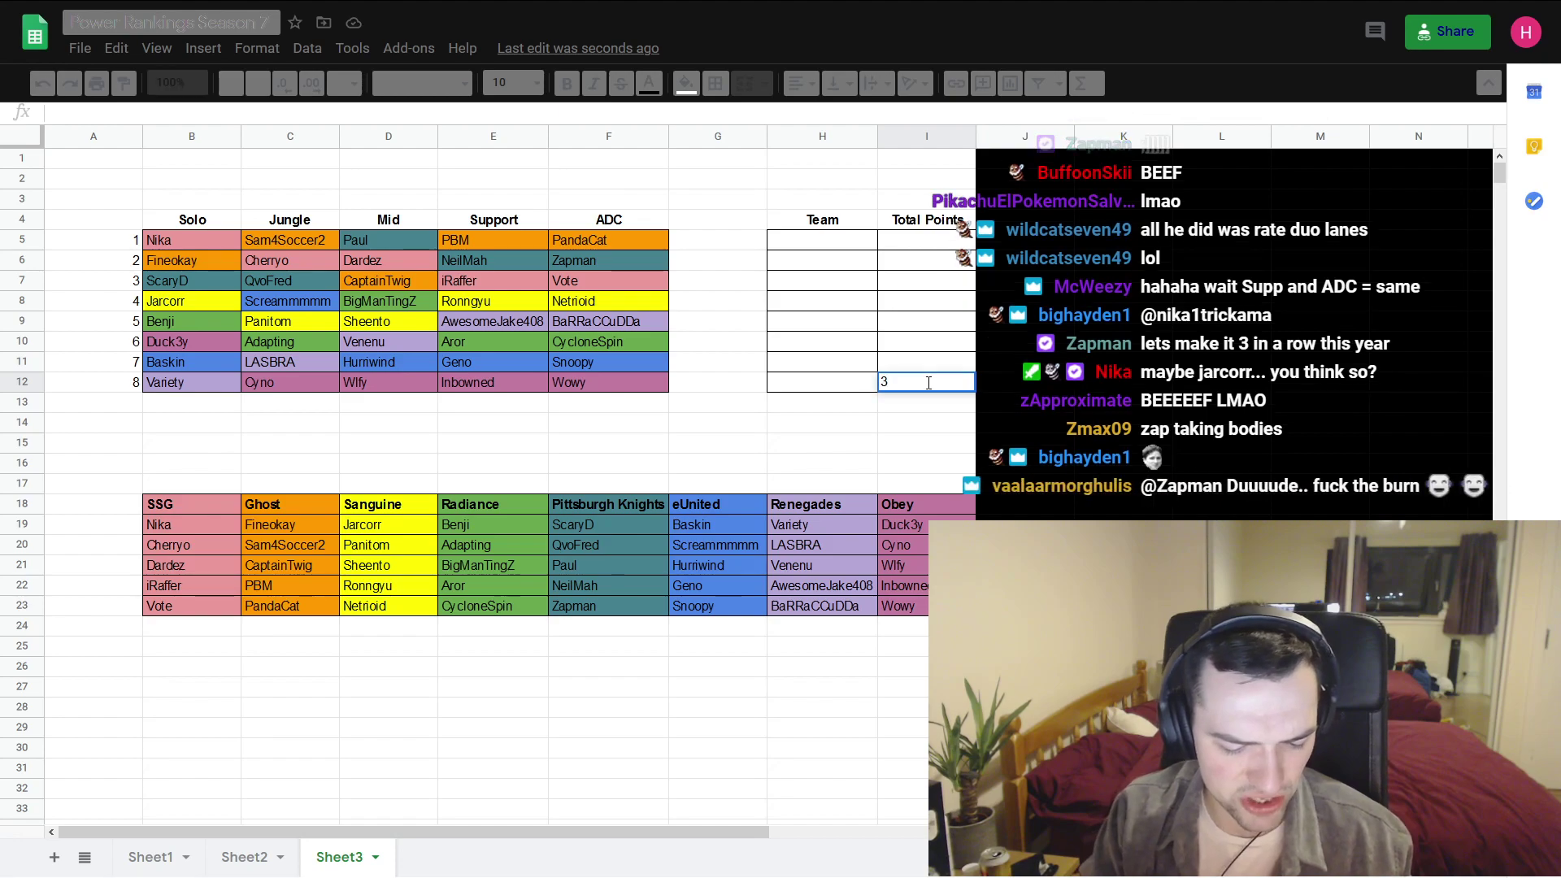
- Copy the Obey team header from the roster into the Team cell of row 12, H12
left_click(922, 509)
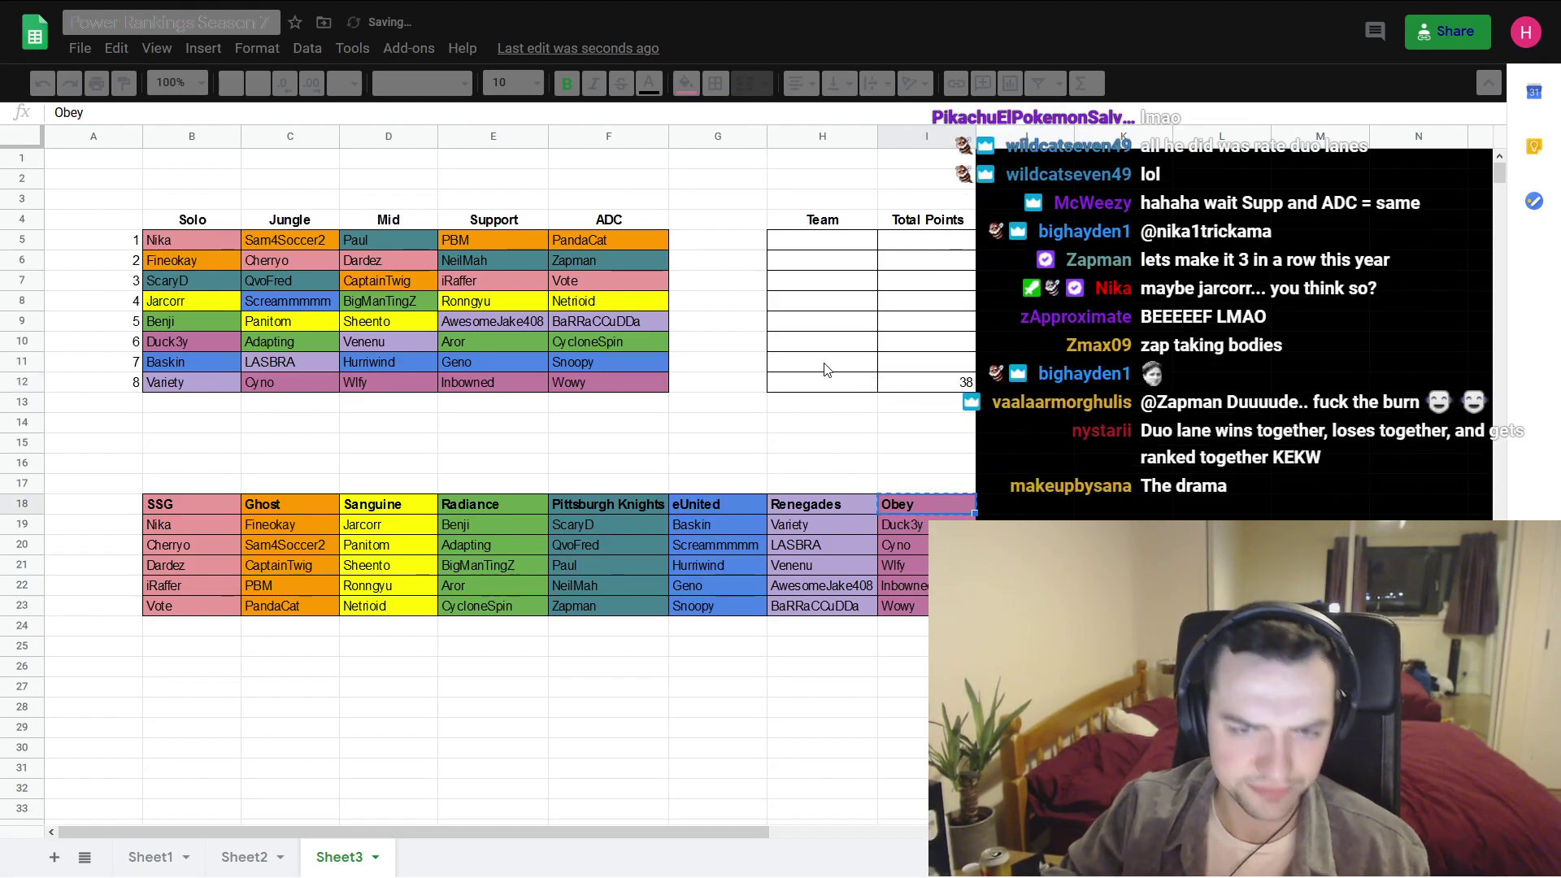
left_click(825, 384)
key("ctrl+v")
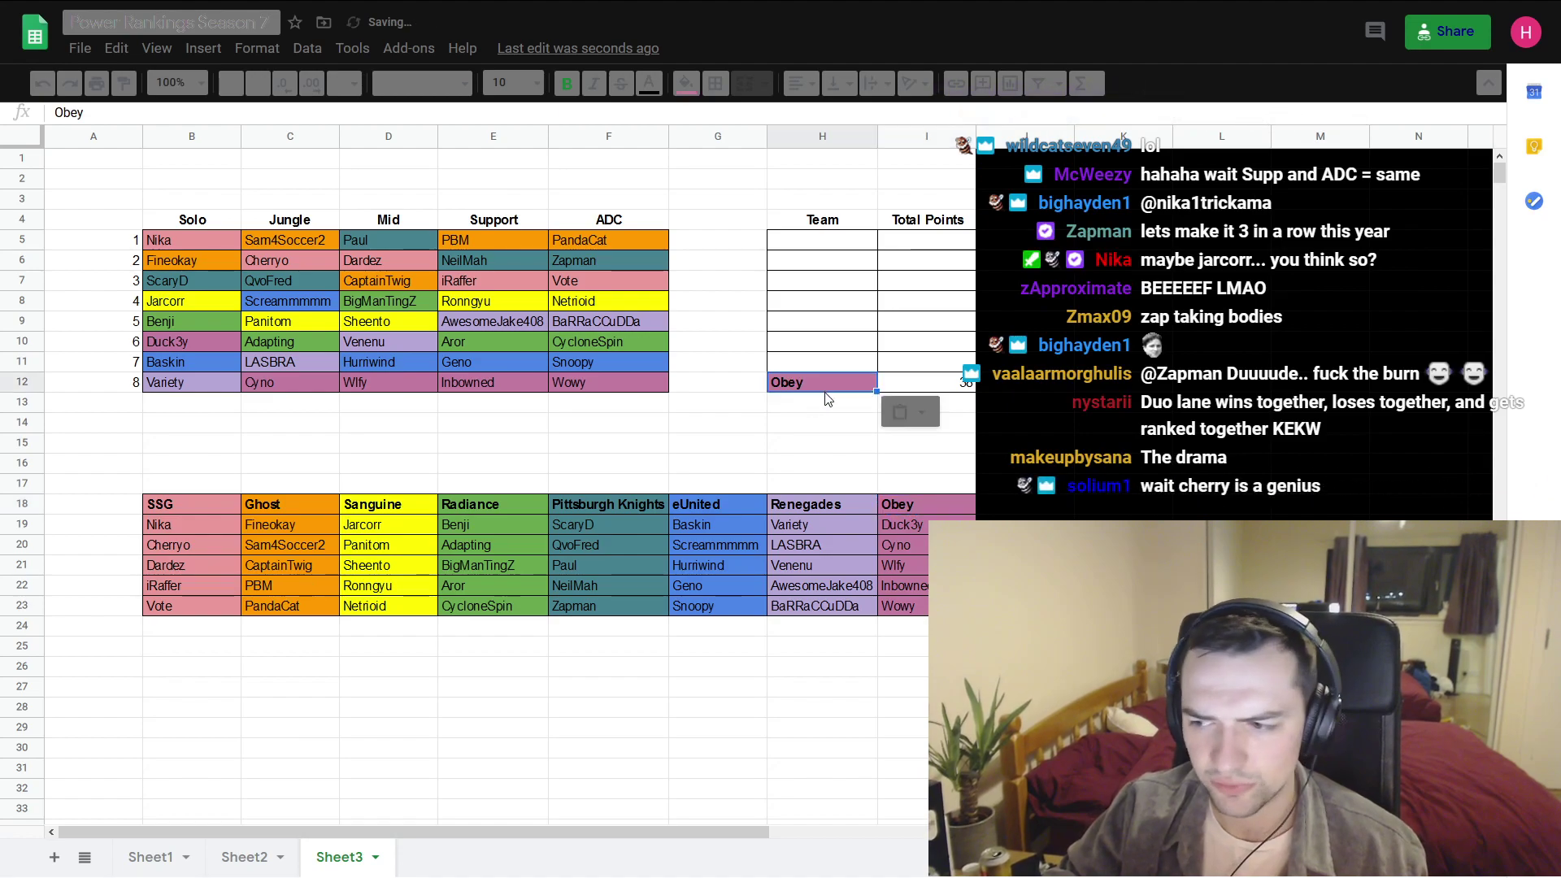
left_click(850, 482)
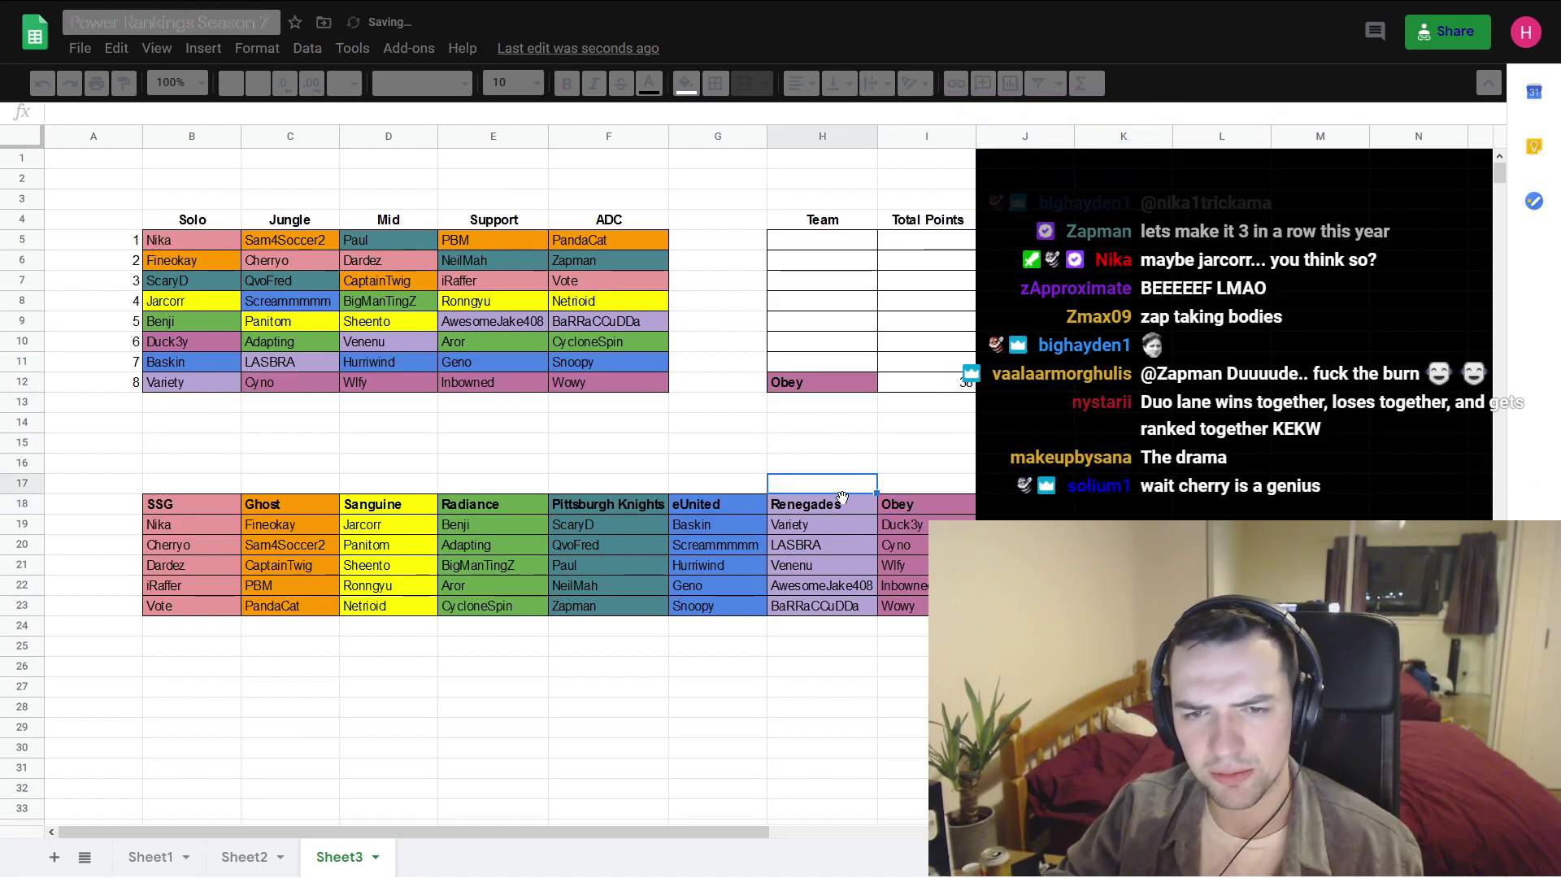
left_click(839, 380)
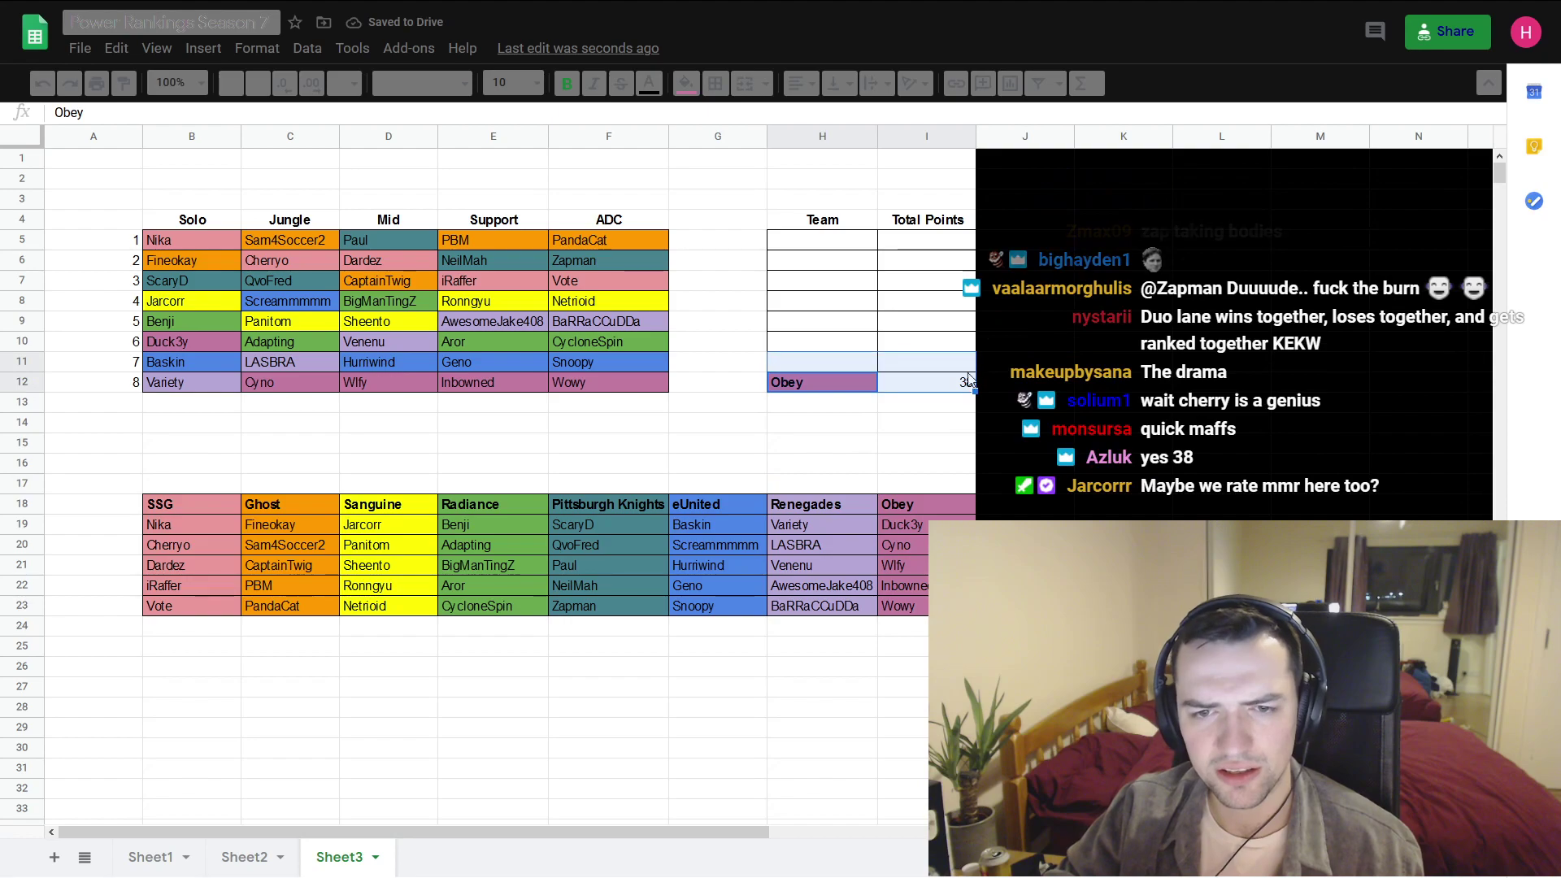
key("shift+Right")
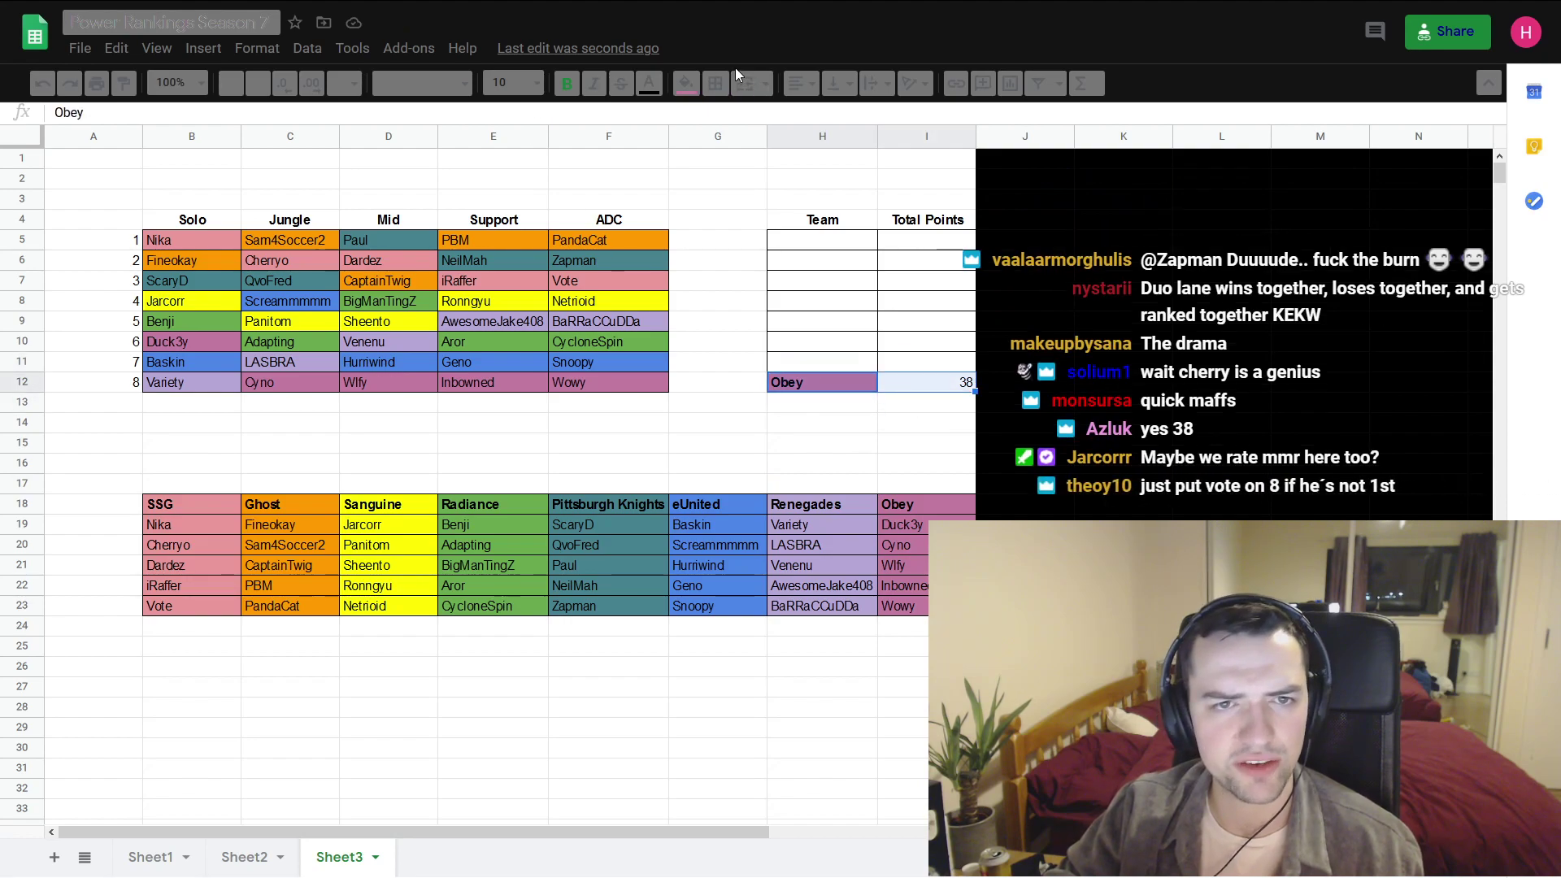
left_click(686, 82)
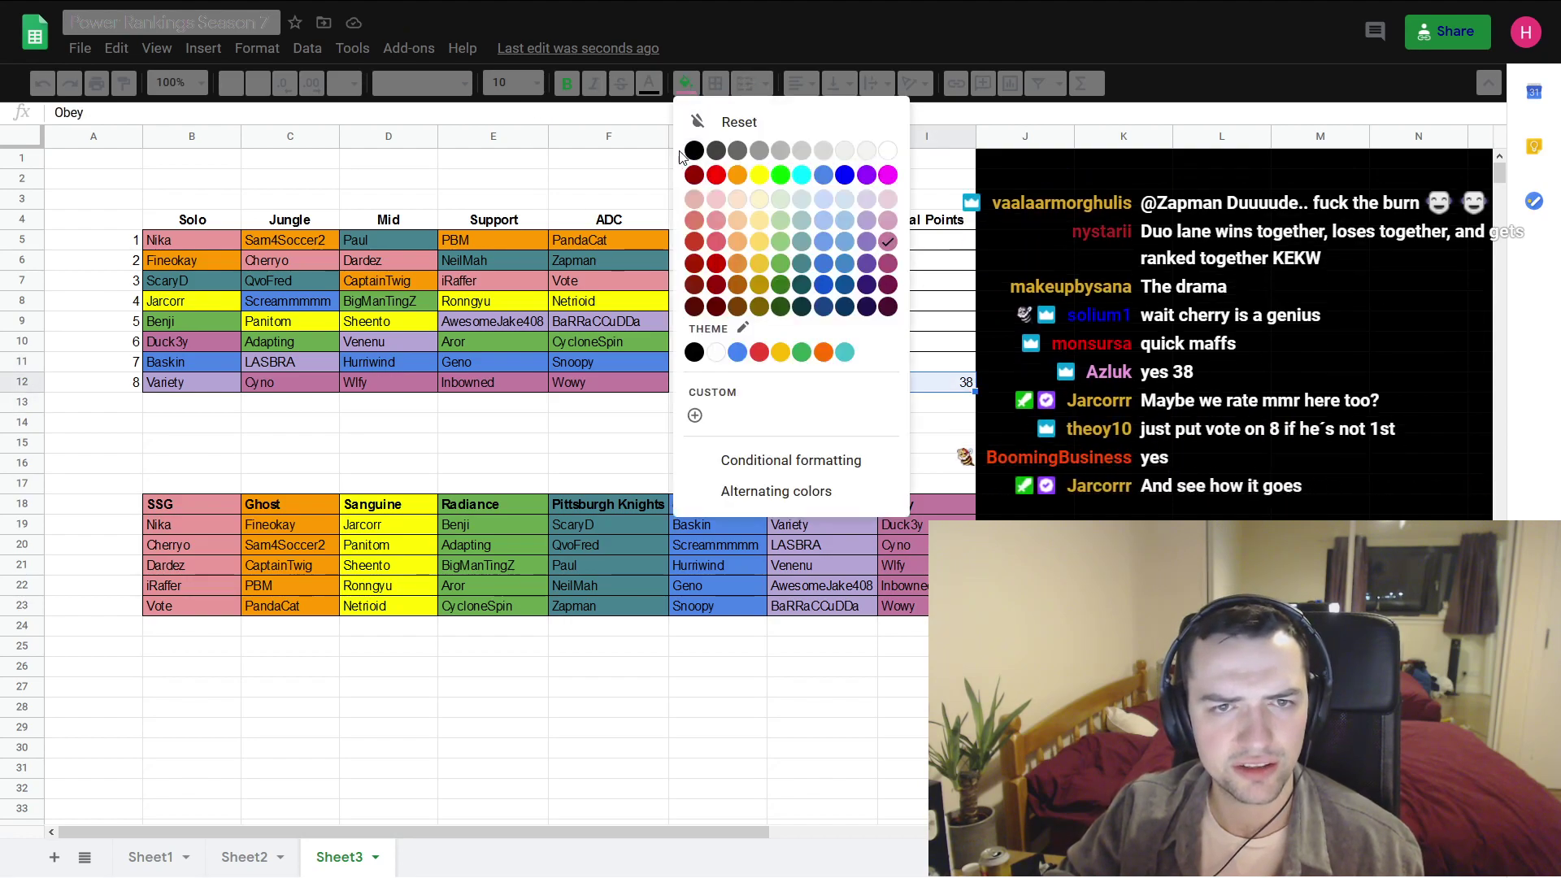
key("Escape")
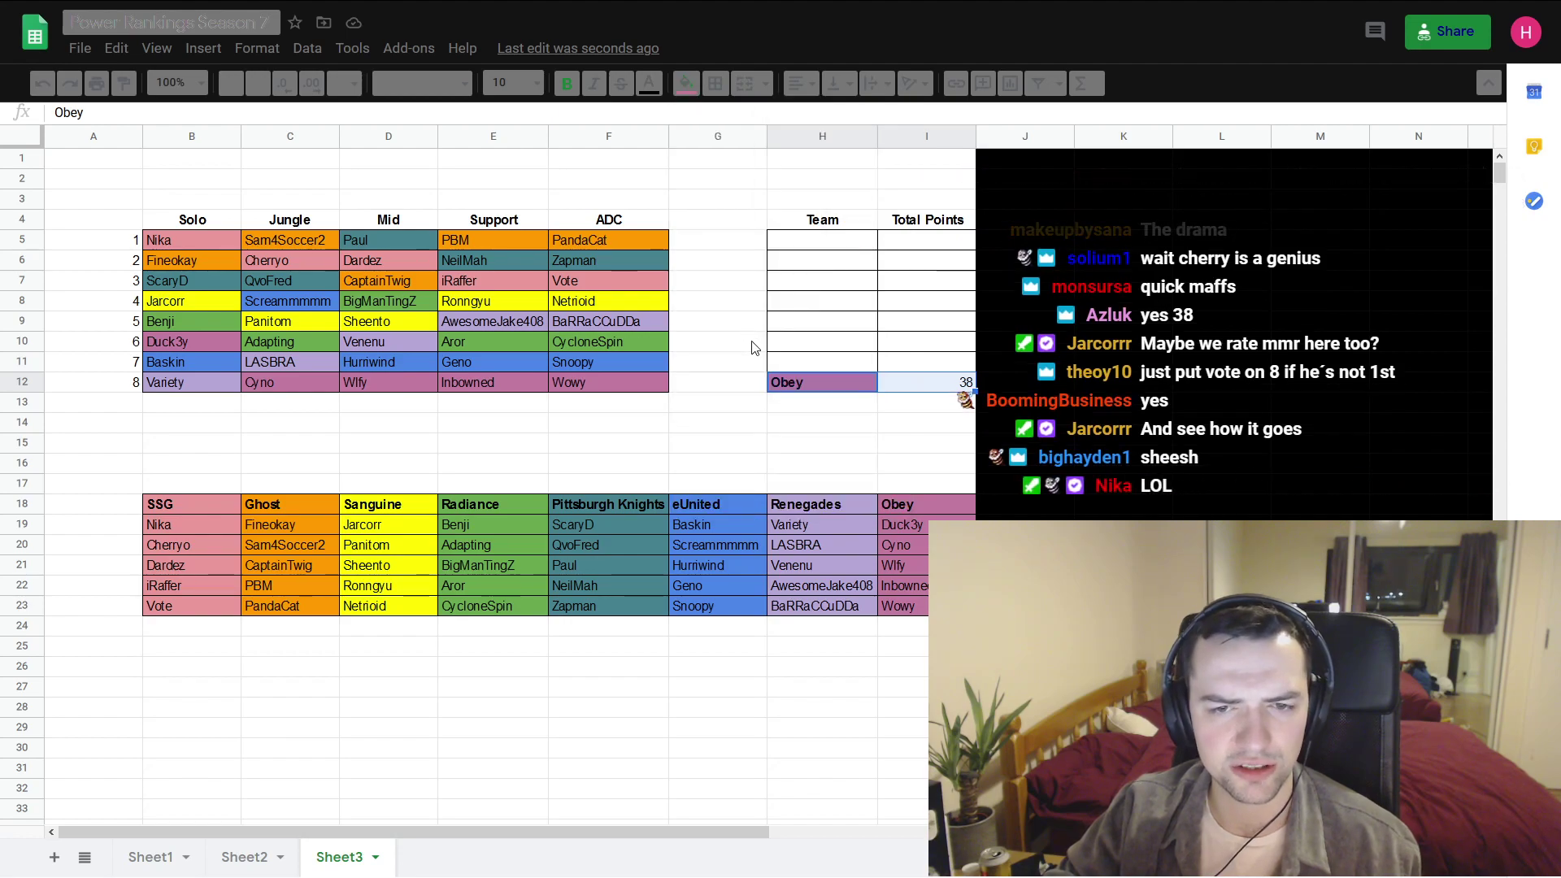
left_click(864, 419)
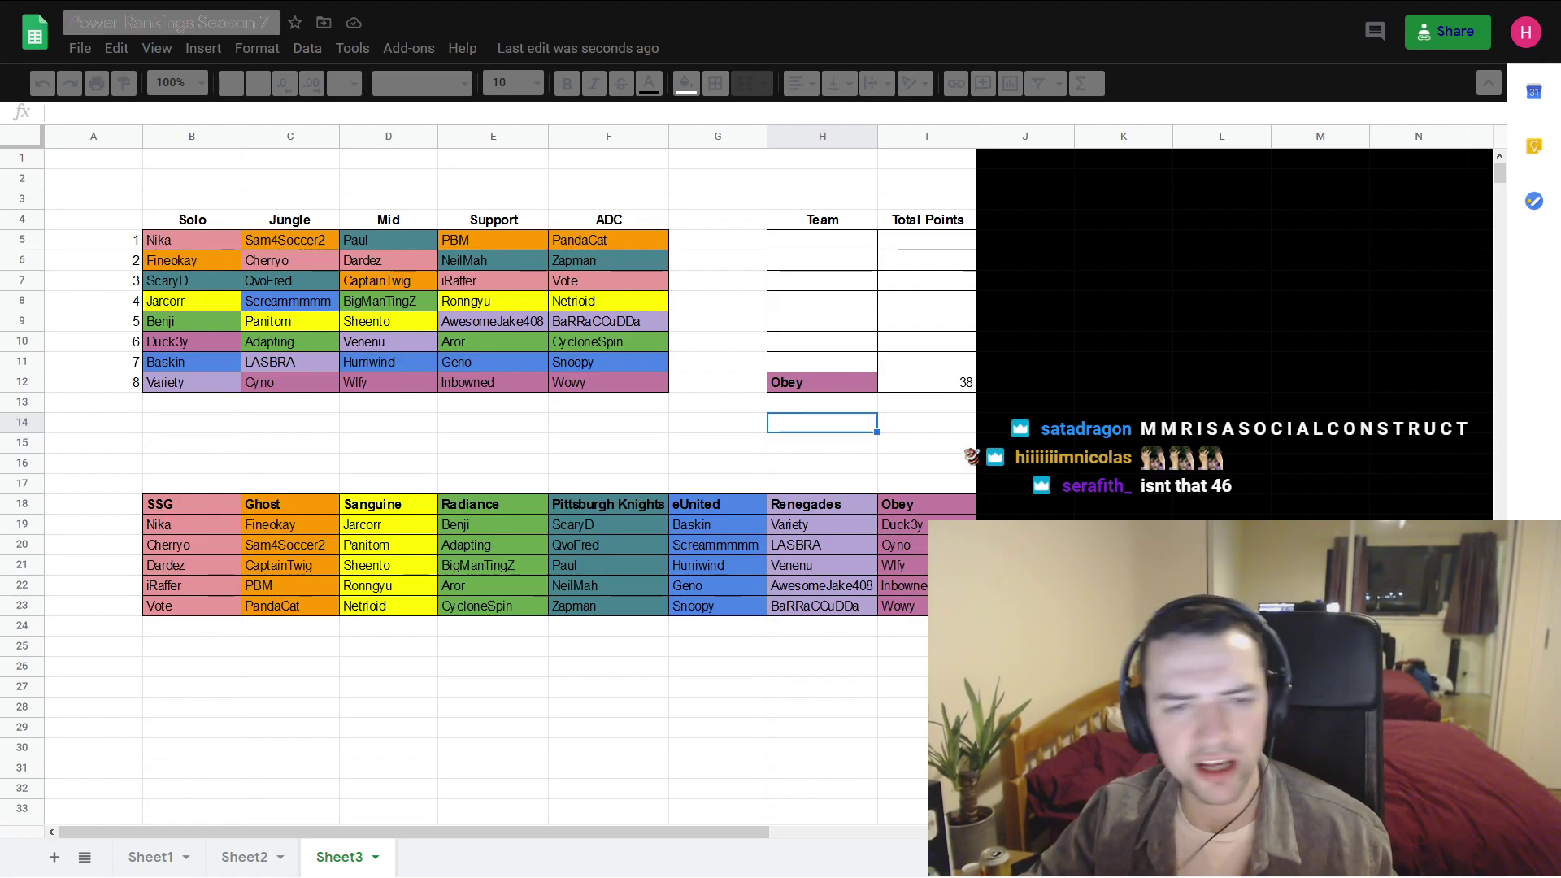
left_click(1221, 422)
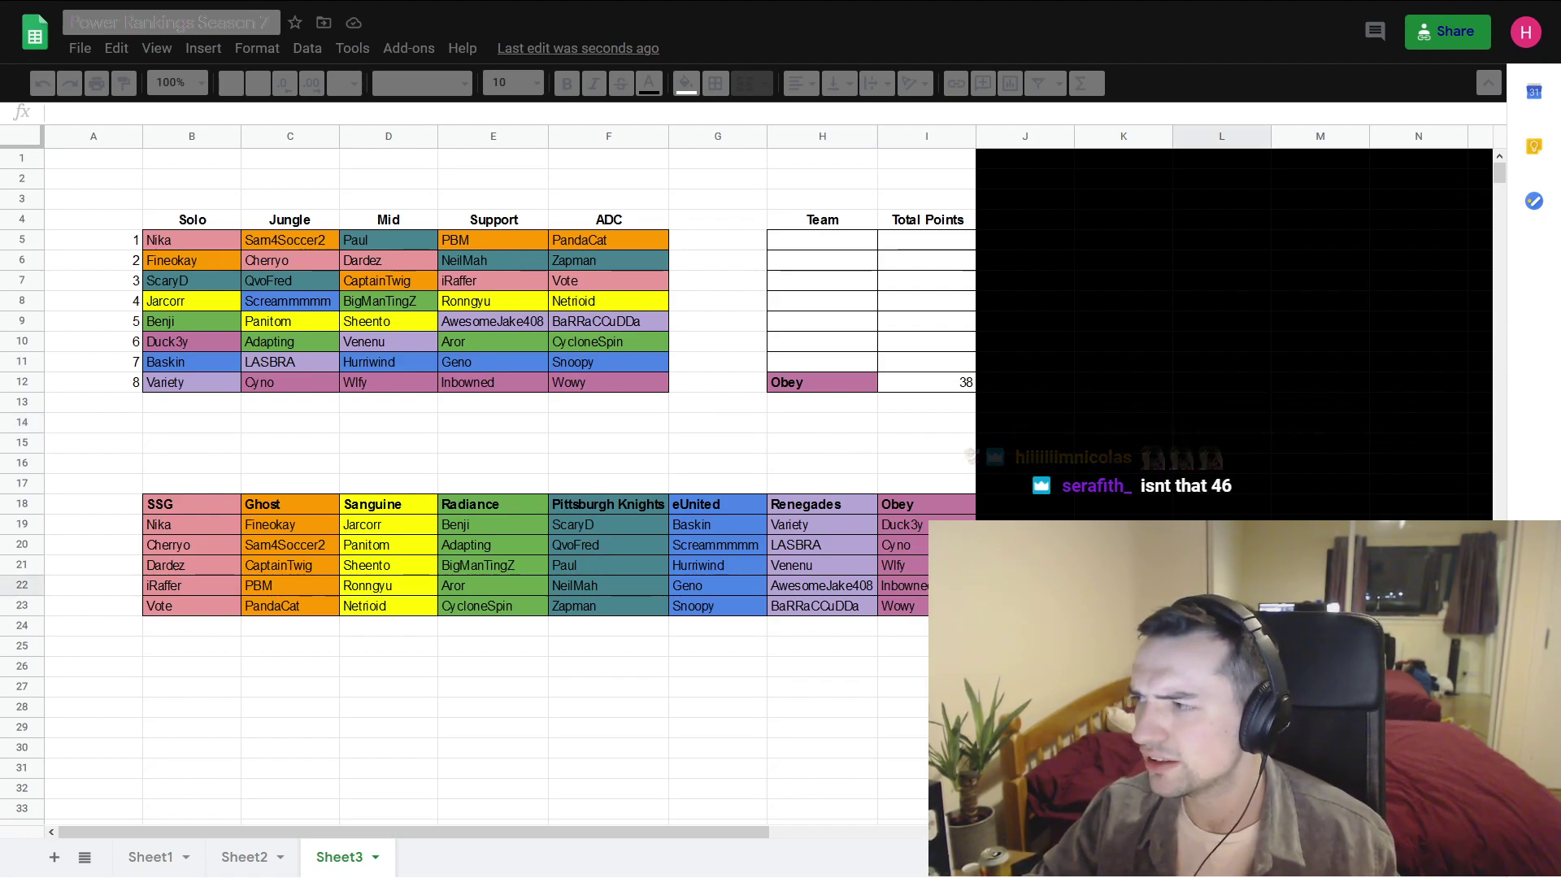